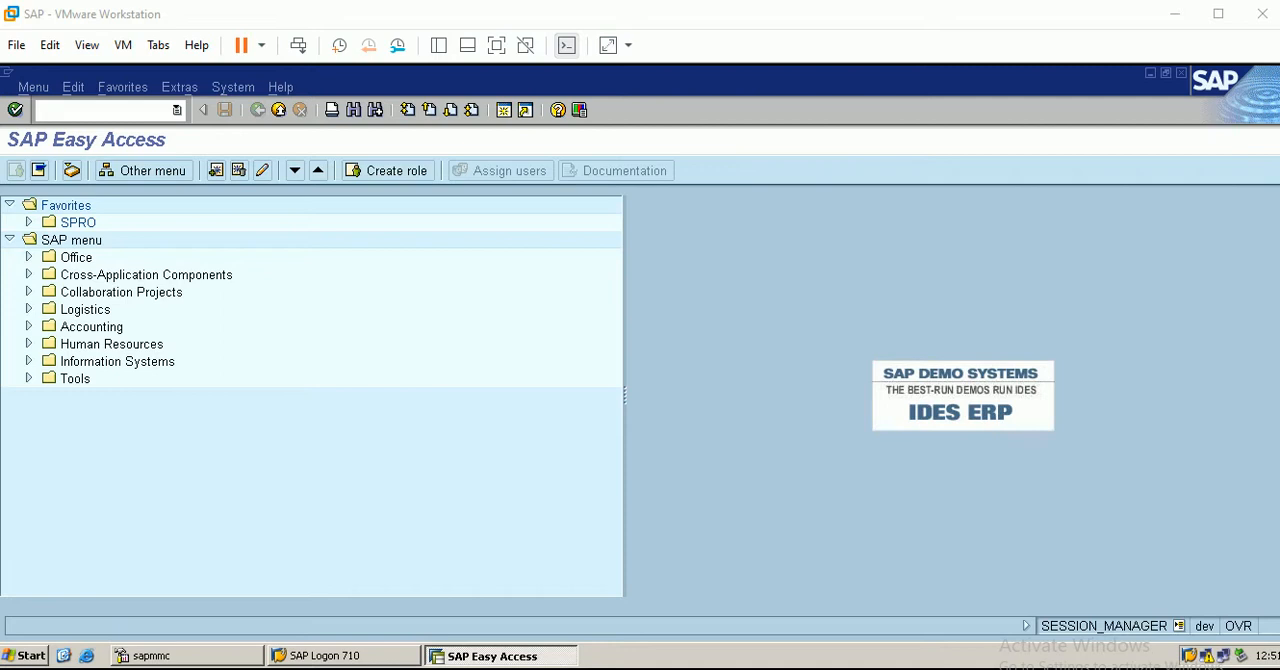
Review the SAP WM workbook in Excel, highlighting the columns for storage types 002 and 005 of warehouse BER
{"action": "left_click", "coordinate": [462, 669]}
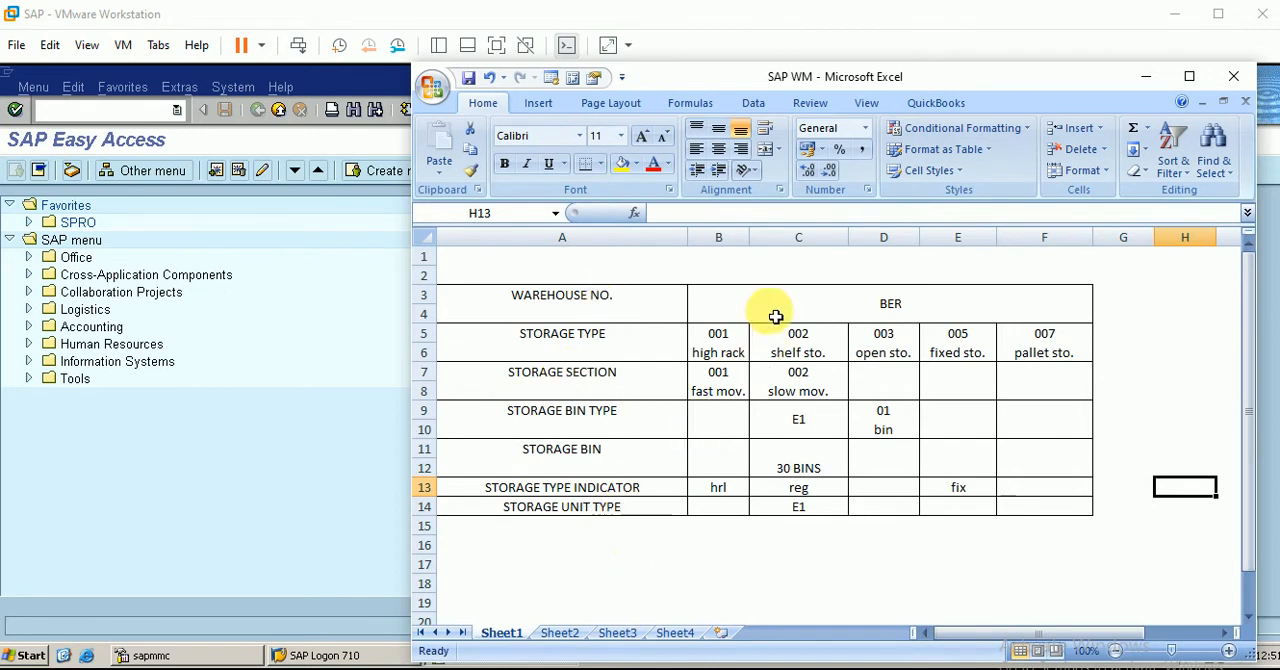
{"action": "left_click", "coordinate": [824, 258]}
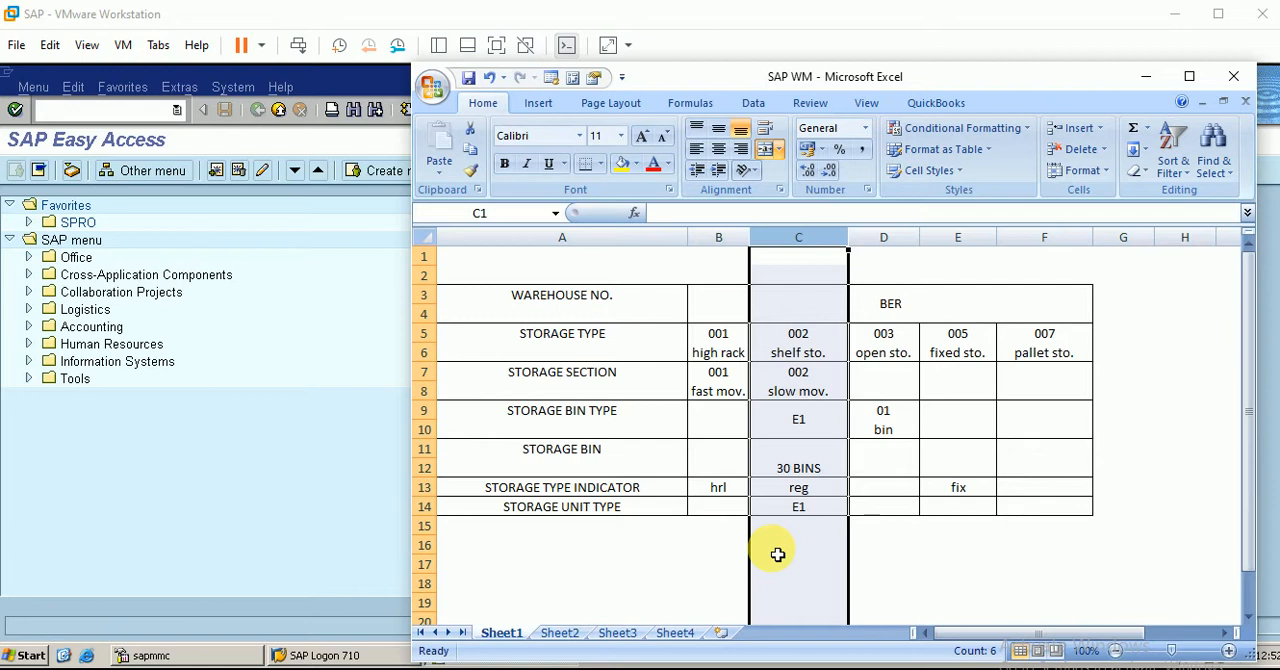
{"action": "left_click", "coordinate": [472, 669]}
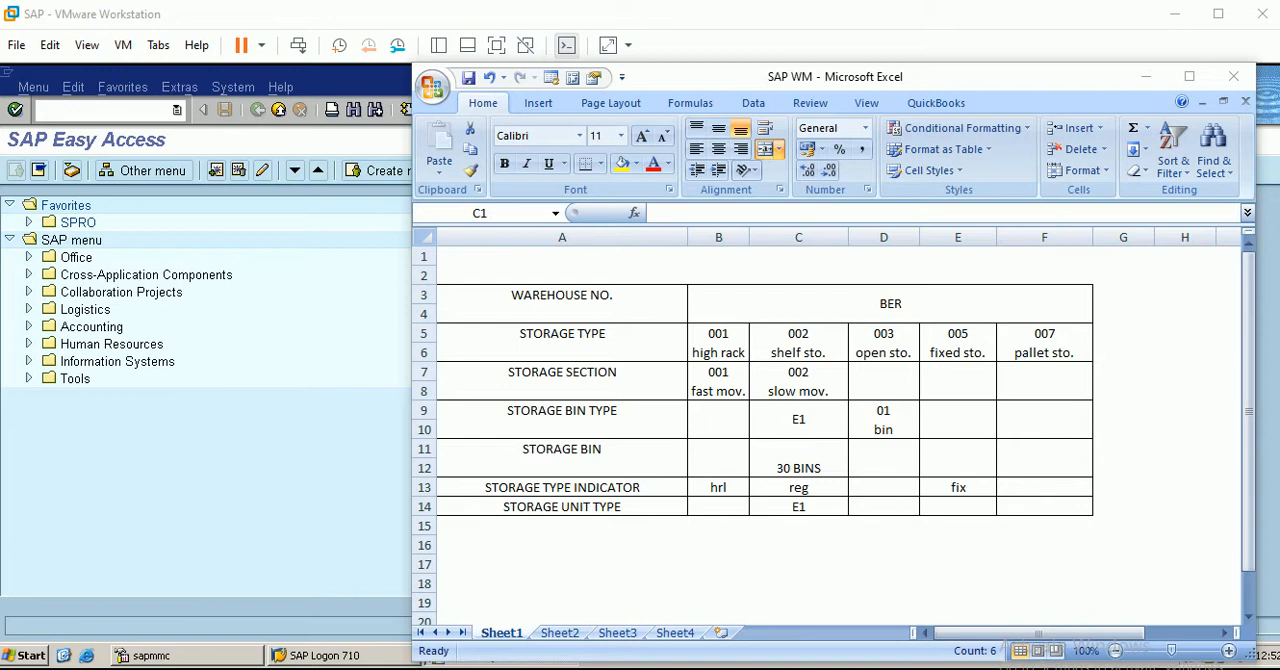
{"action": "left_click", "coordinate": [636, 578]}
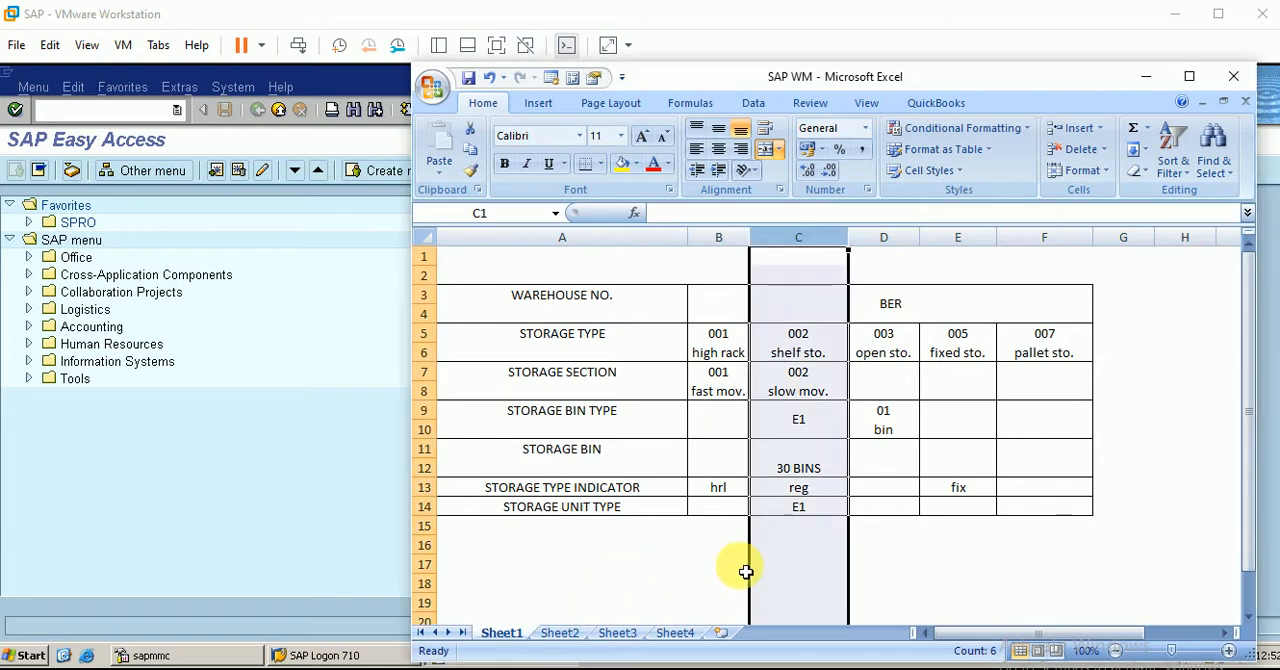
{"action": "left_click", "coordinate": [958, 238]}
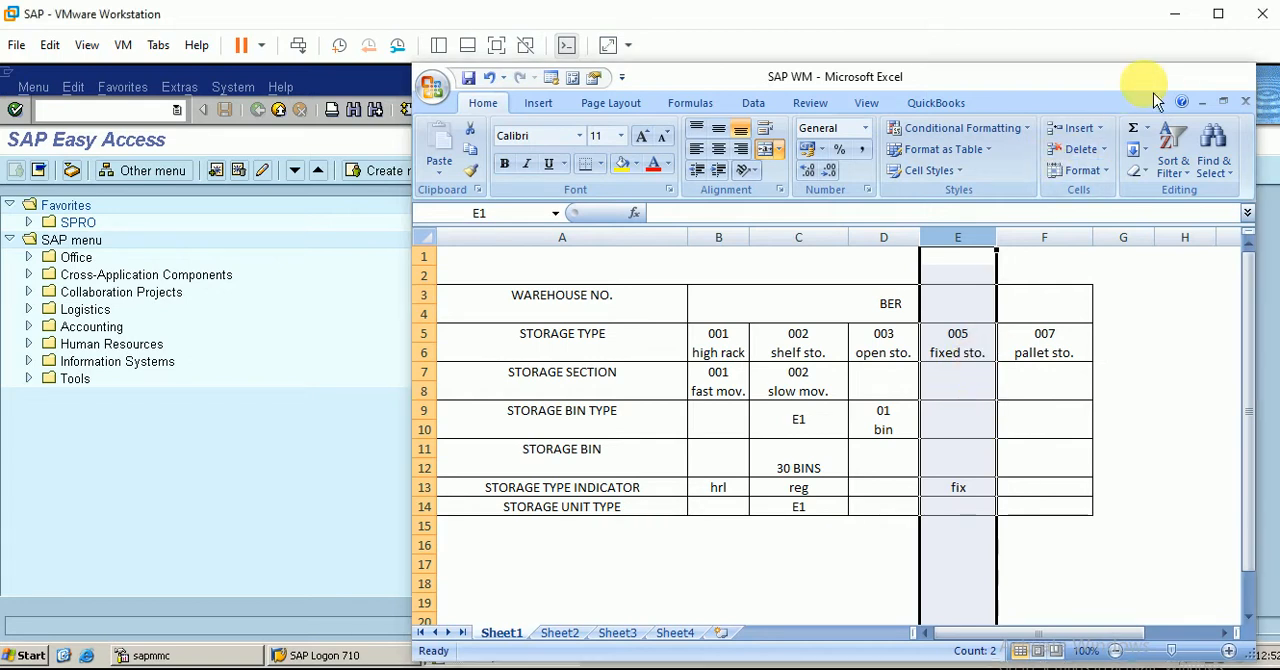
{"action": "left_click", "coordinate": [1145, 77]}
Switch to SAP, run transaction spro and display the SAP Reference IMG
{"action": "left_click", "coordinate": [140, 109]}
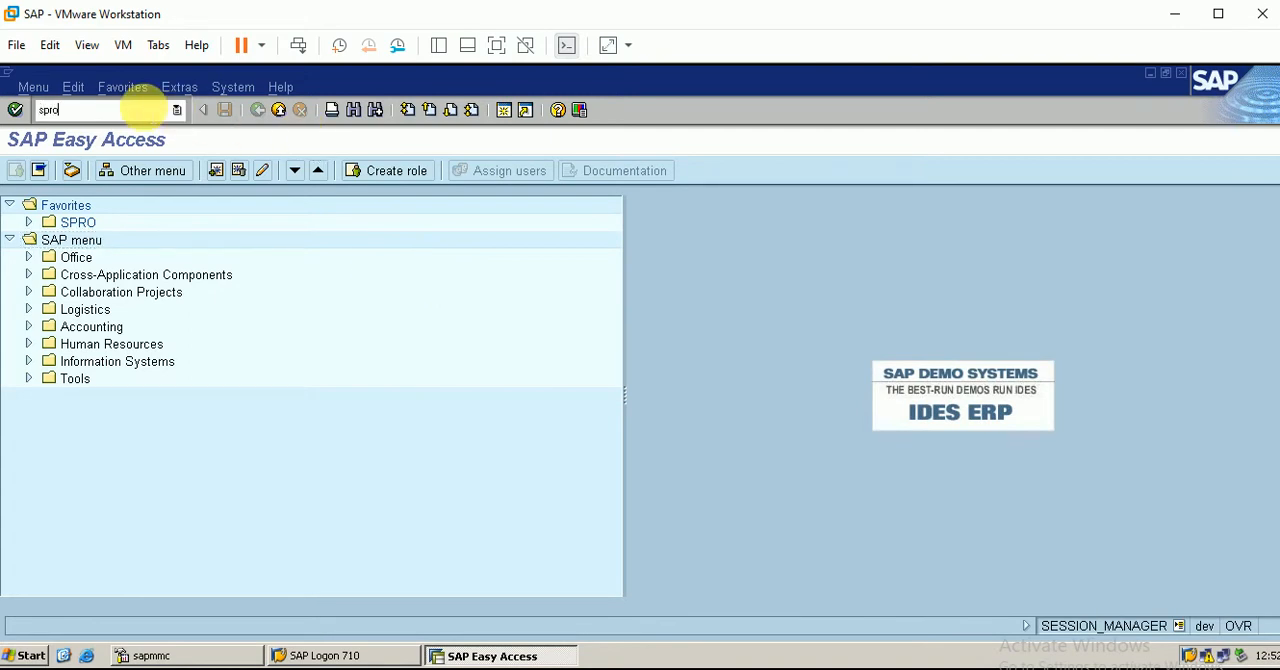
{"action": "key", "text": "Return"}
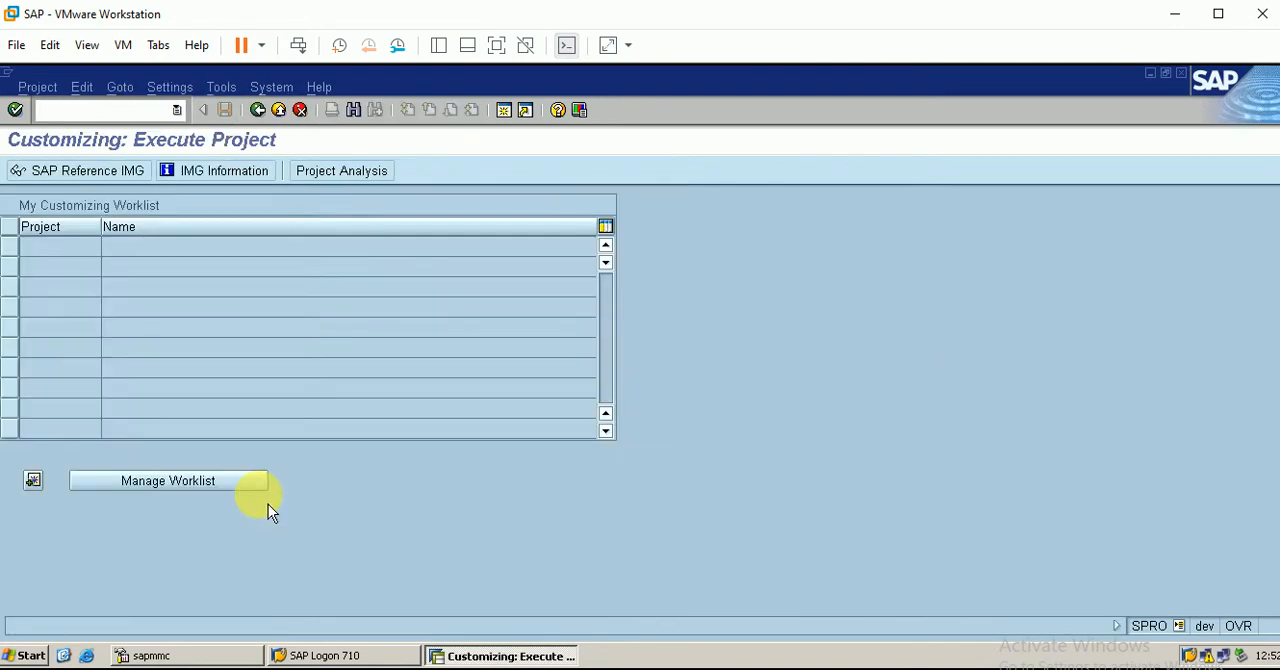
{"action": "left_click", "coordinate": [88, 171]}
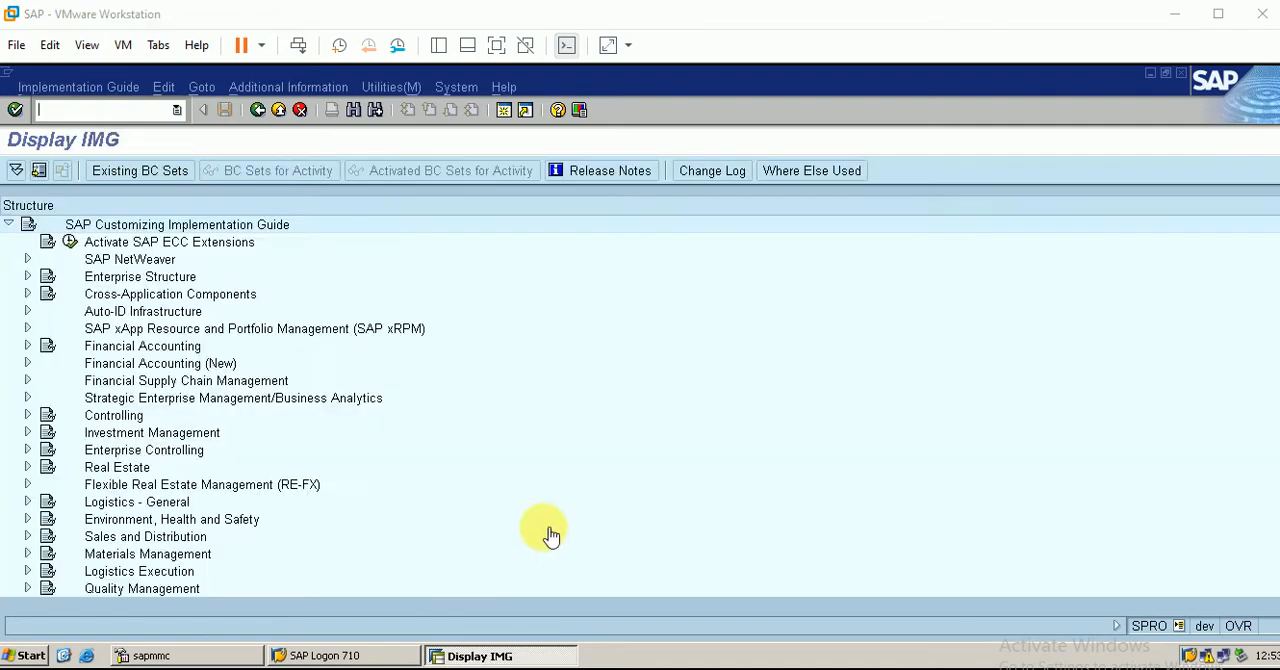
Open the Define Storage Bin Structure activity for the storage bins in Logistics Execution's Warehouse Management master data
{"action": "left_click", "coordinate": [27, 570]}
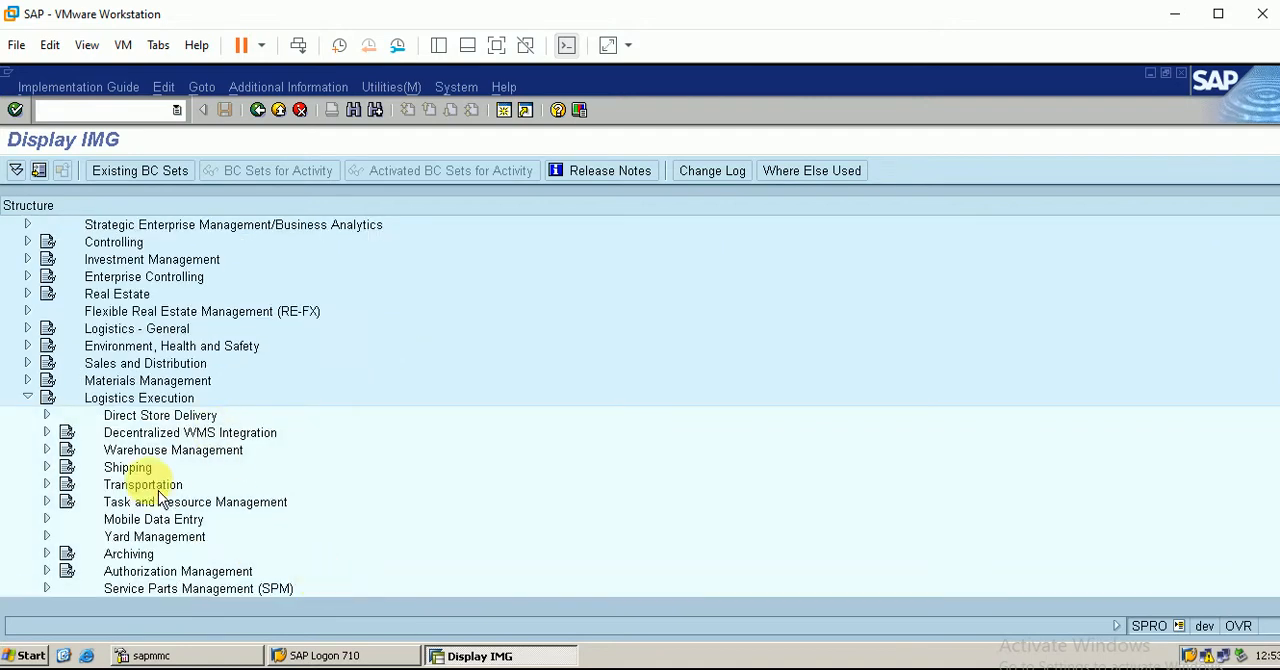
{"action": "left_click", "coordinate": [46, 450]}
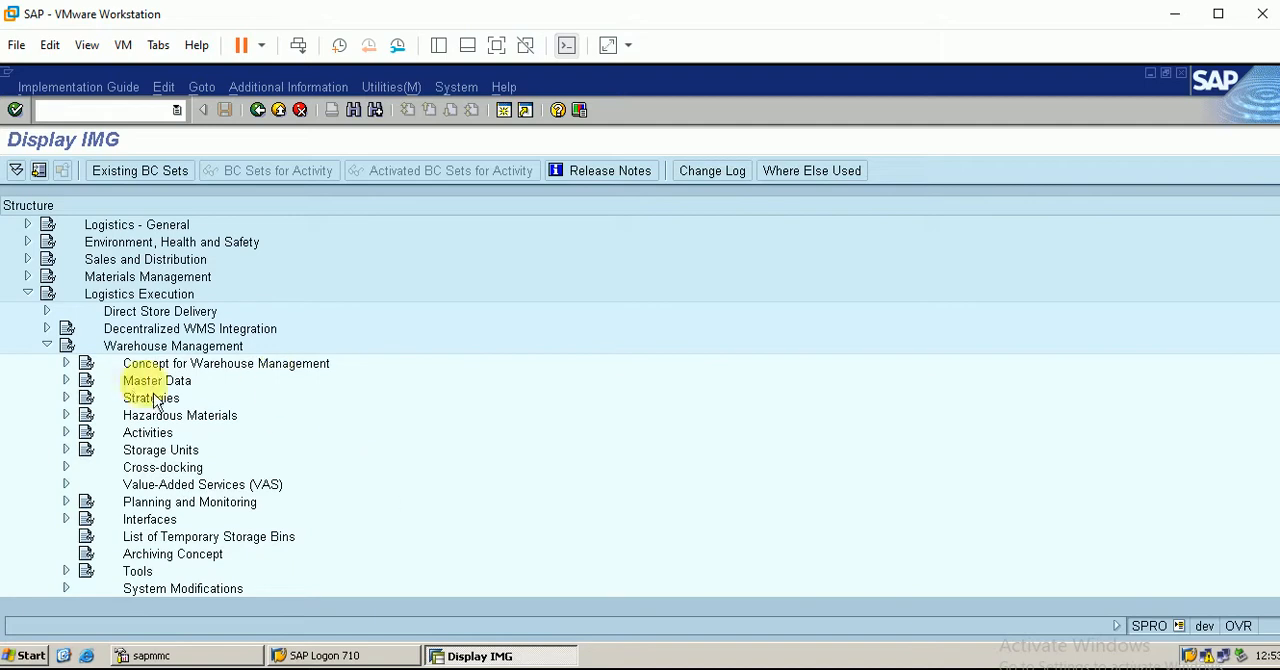
{"action": "left_click", "coordinate": [66, 381]}
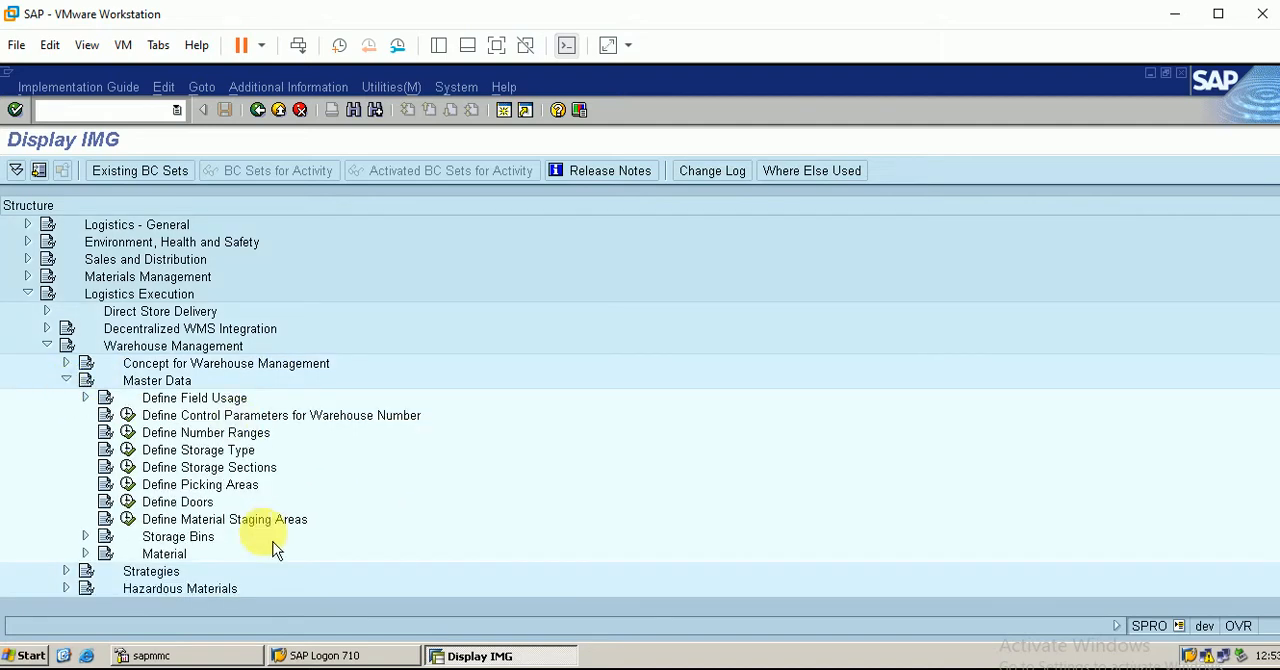
{"action": "left_click", "coordinate": [85, 537]}
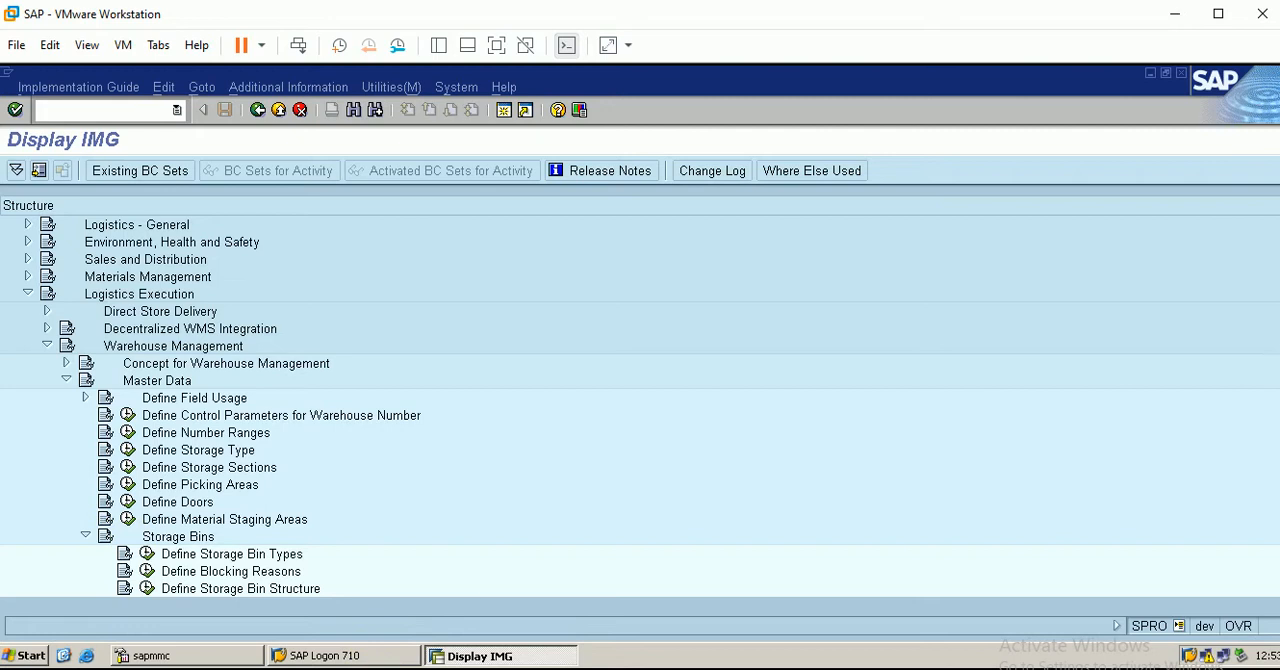
{"action": "left_click", "coordinate": [376, 668]}
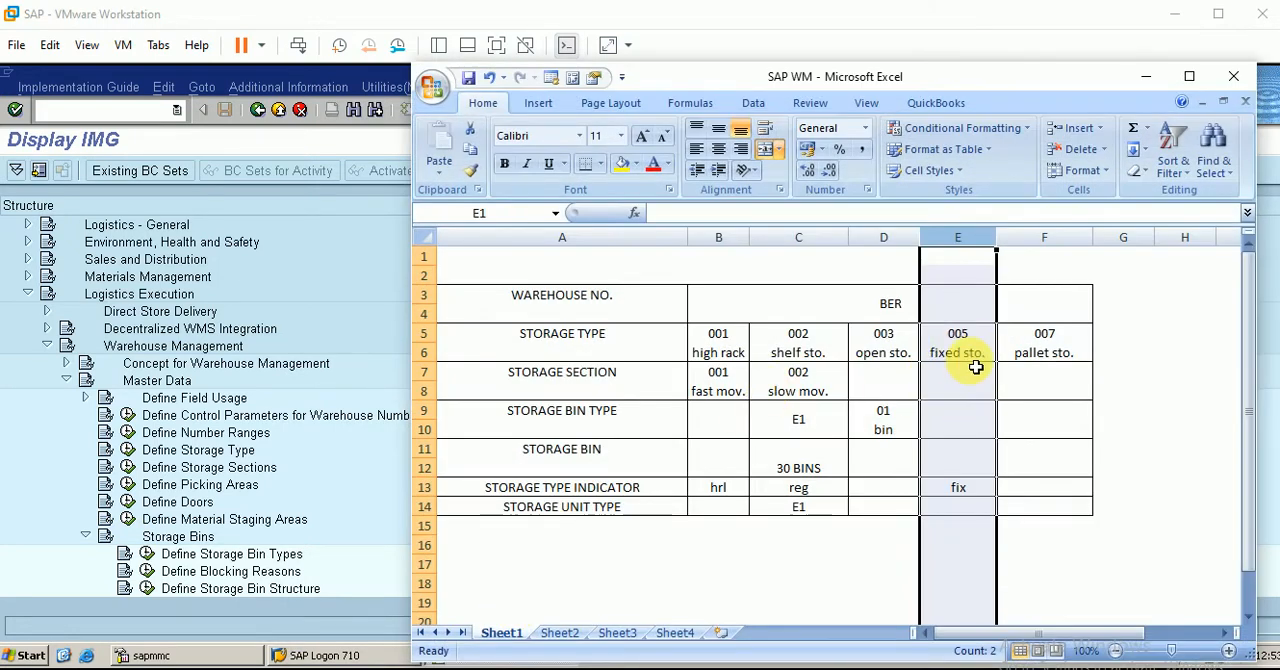
{"action": "left_click", "coordinate": [1146, 76]}
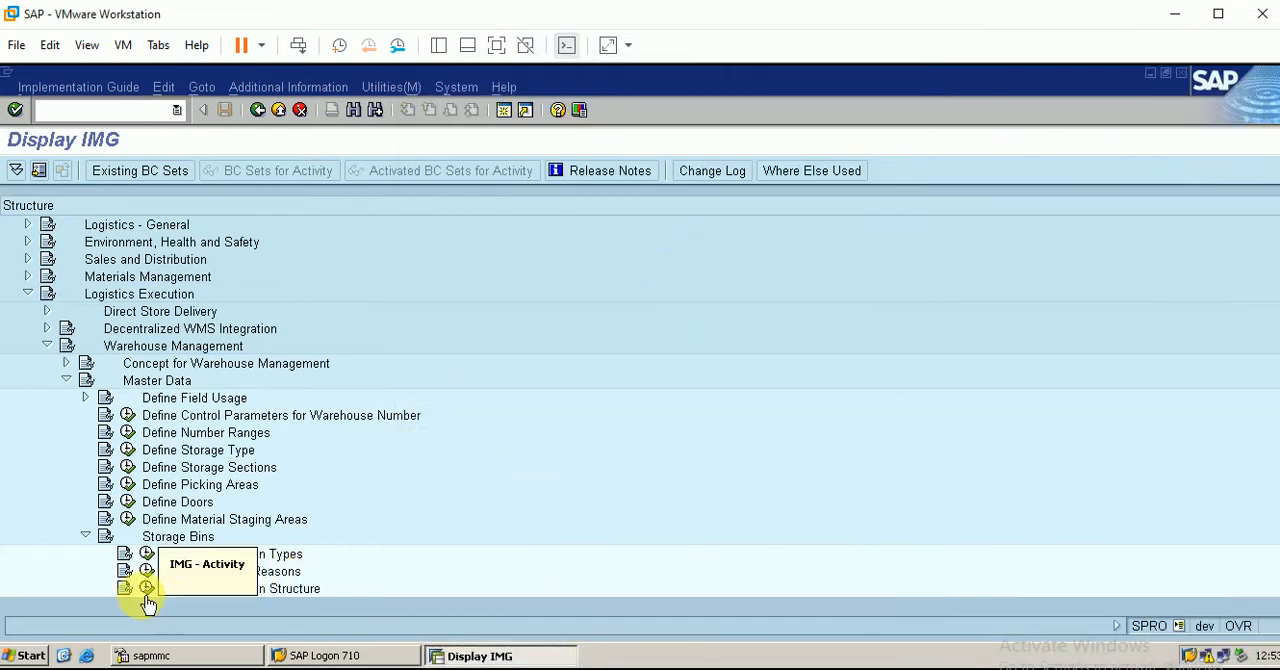
{"action": "left_click", "coordinate": [149, 593]}
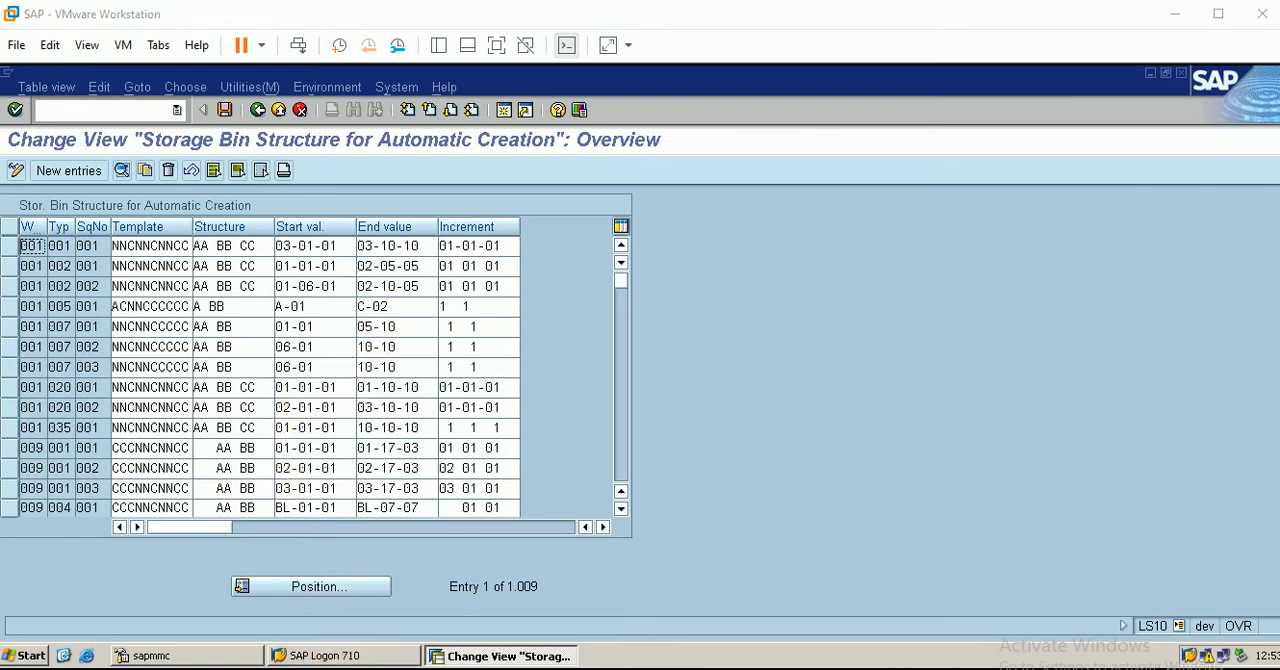
Copy the bin structure entry of warehouse 001, storage type 005, sequence 001, and set the copy's warehouse number to ber
{"action": "key", "text": "alt+Tab"}
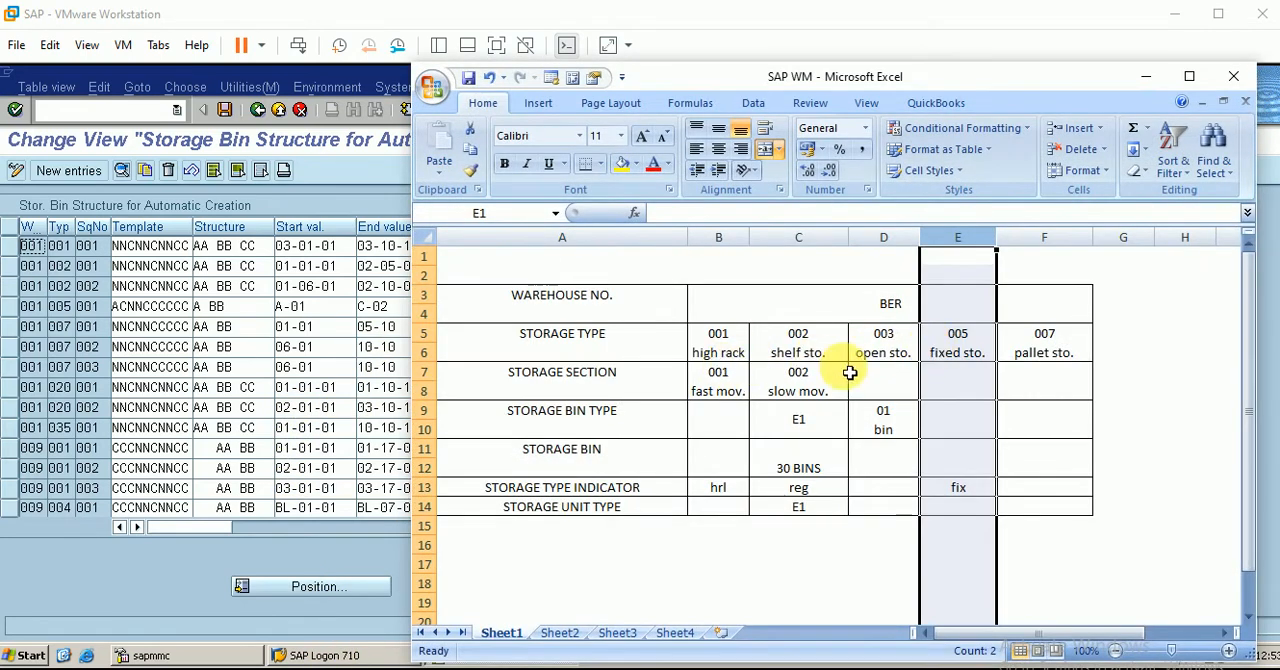
{"action": "left_click", "coordinate": [1146, 77]}
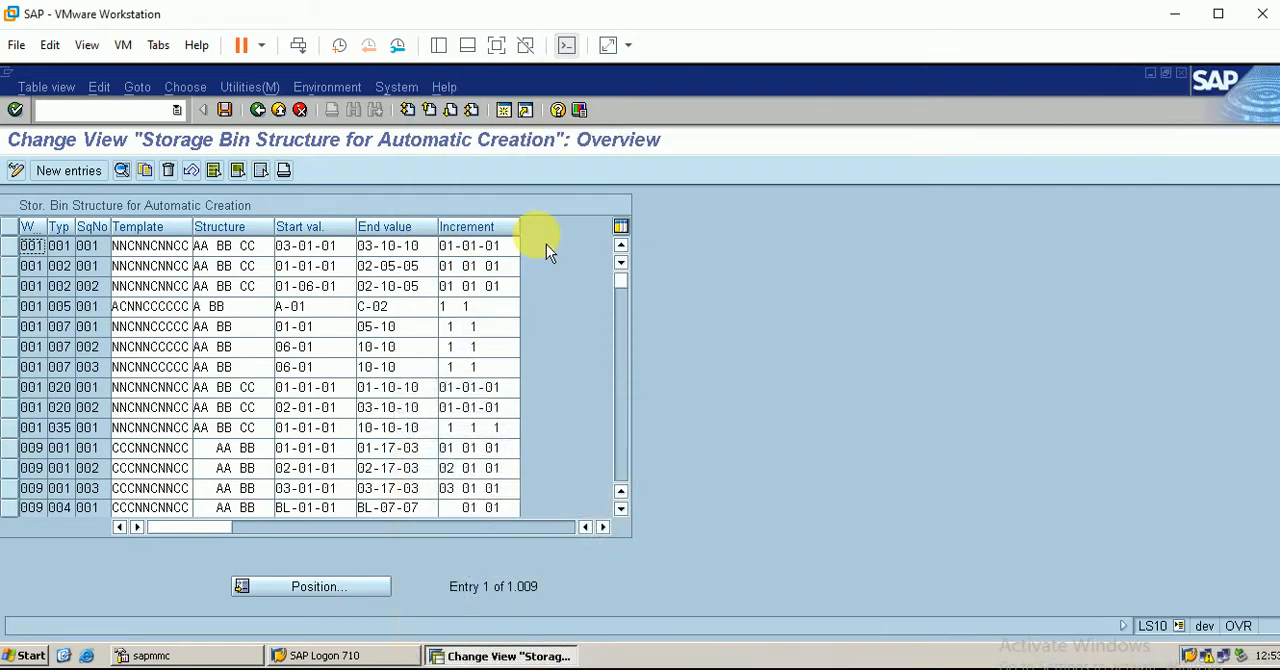
{"action": "left_click", "coordinate": [10, 306]}
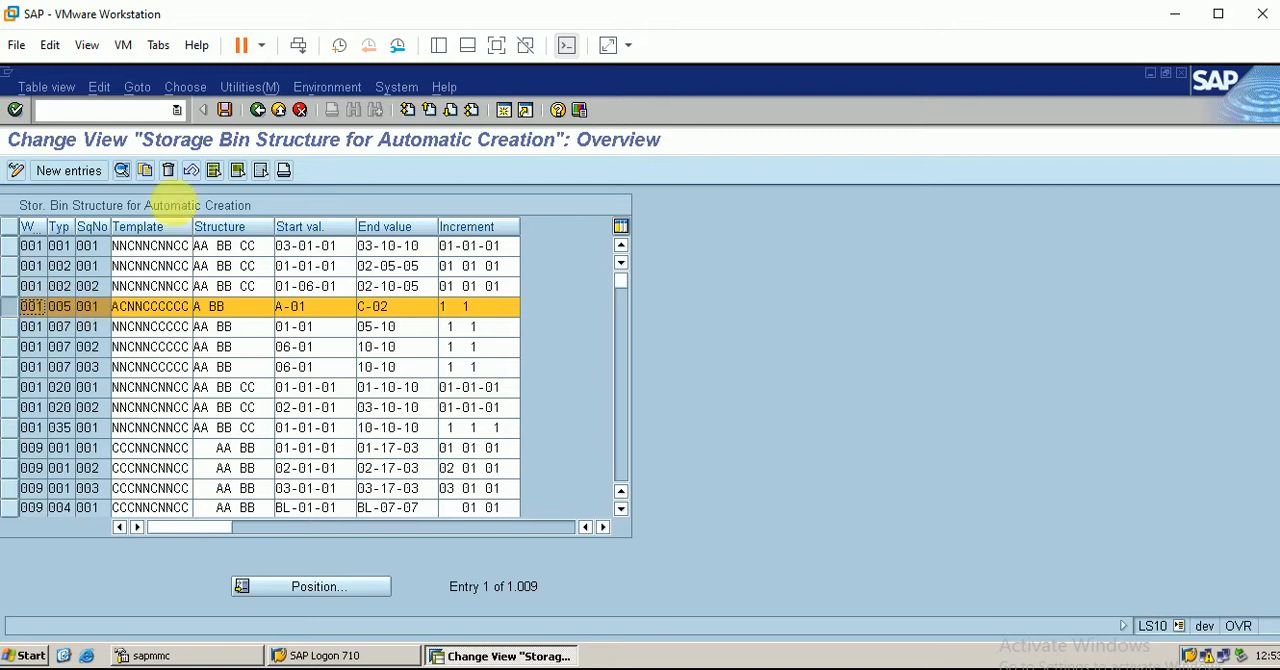
{"action": "left_click", "coordinate": [152, 177]}
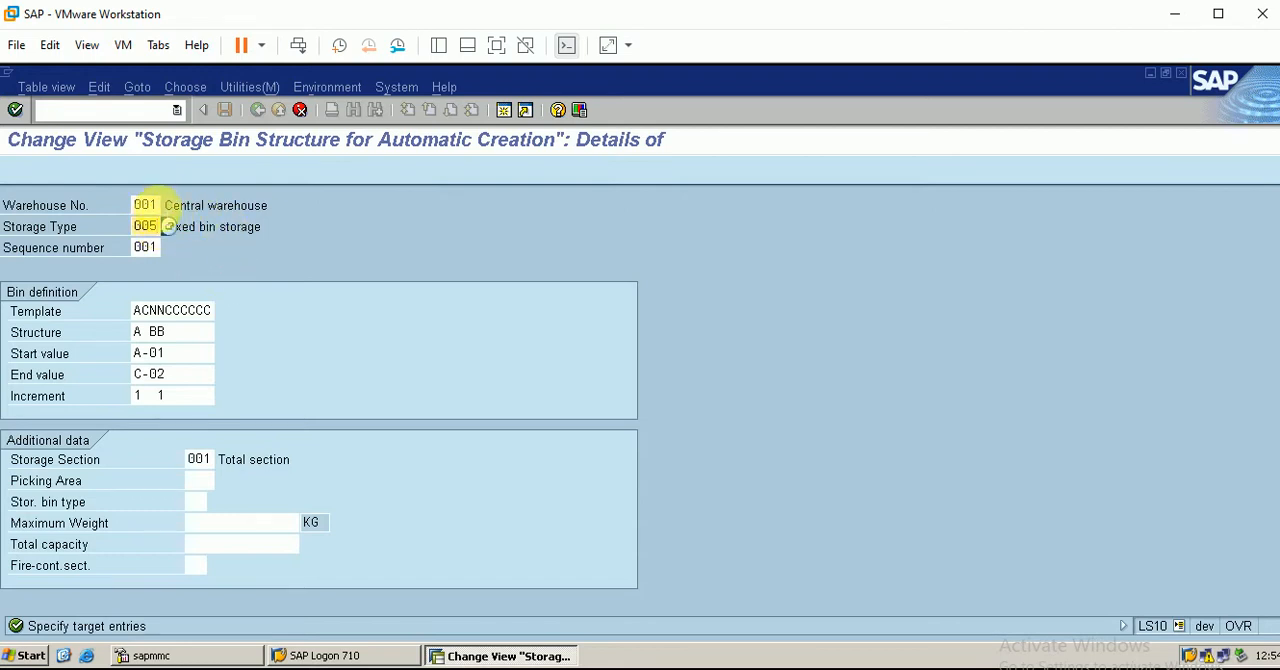
{"action": "key", "text": "BackSpace"}
{"action": "key", "text": "BackSpace"}
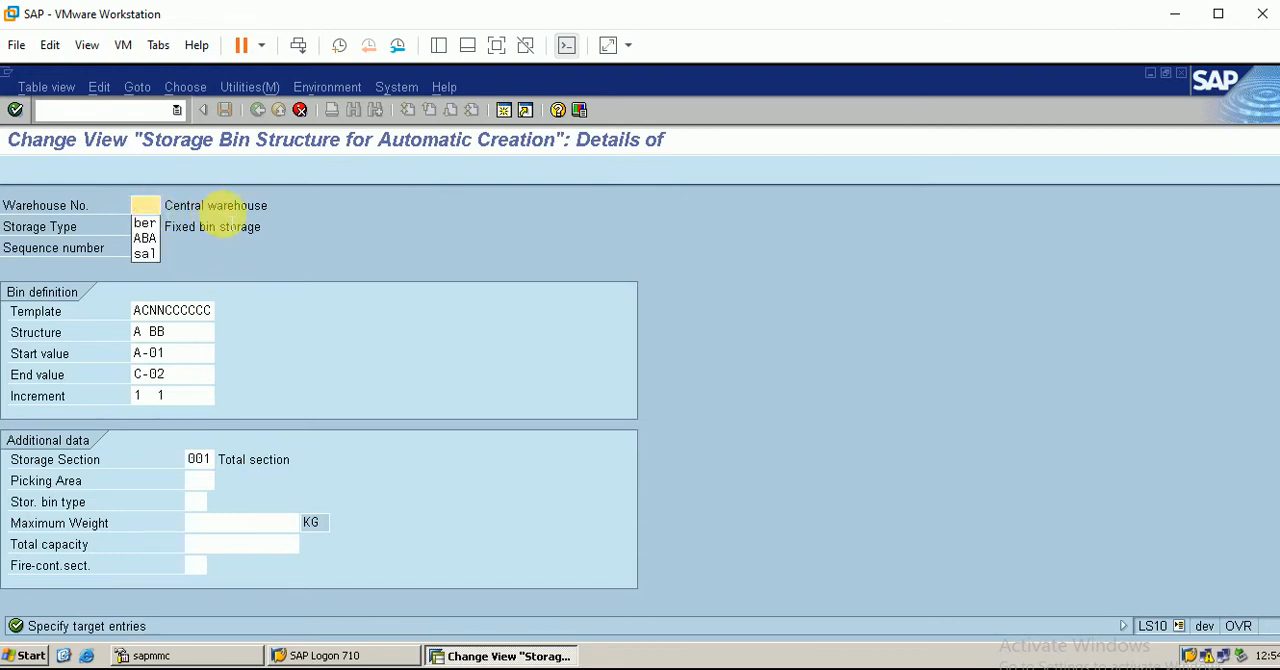
{"action": "type", "text": "ber"}
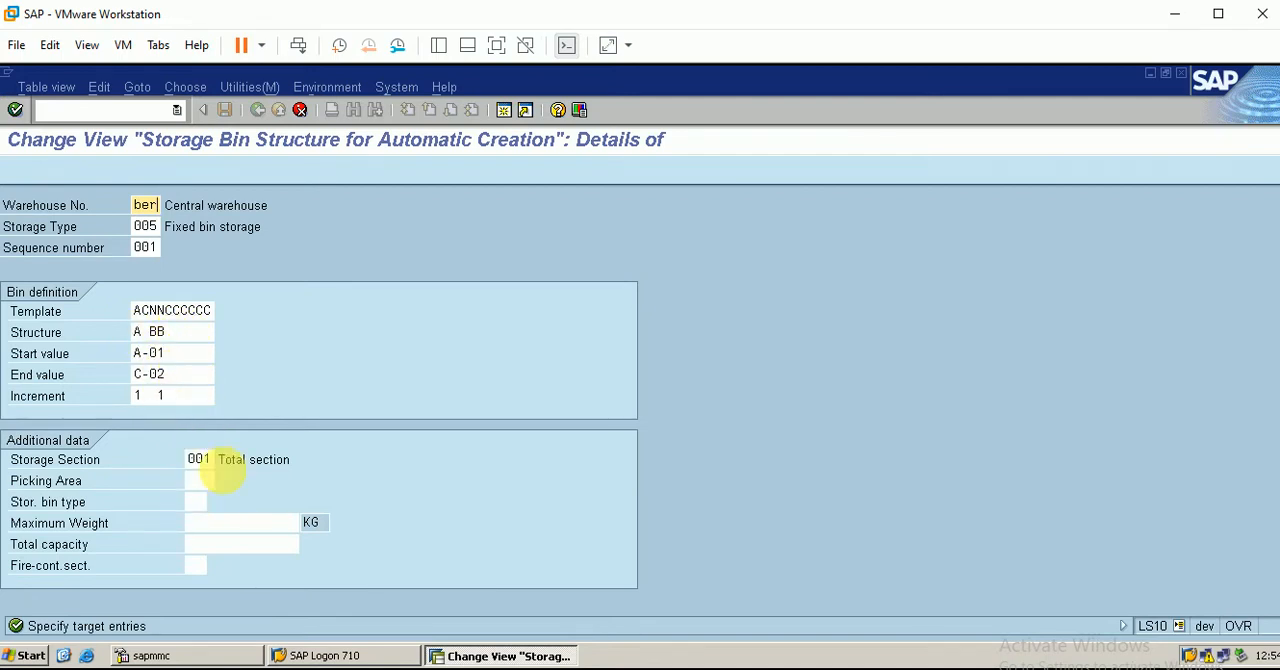
Switch to the Excel workbook and enter 001 with "total sec." as the storage section for storage type 005
{"action": "left_click", "coordinate": [470, 668]}
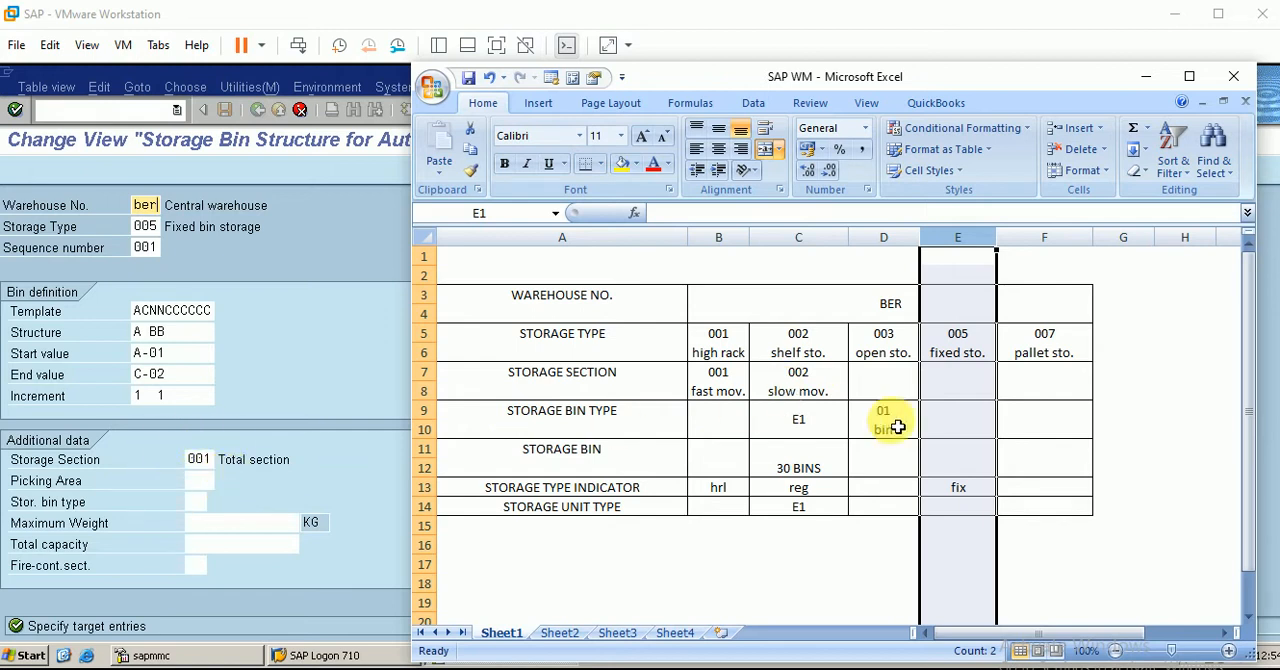
{"action": "left_click", "coordinate": [958, 394]}
{"action": "type", "text": "001"}
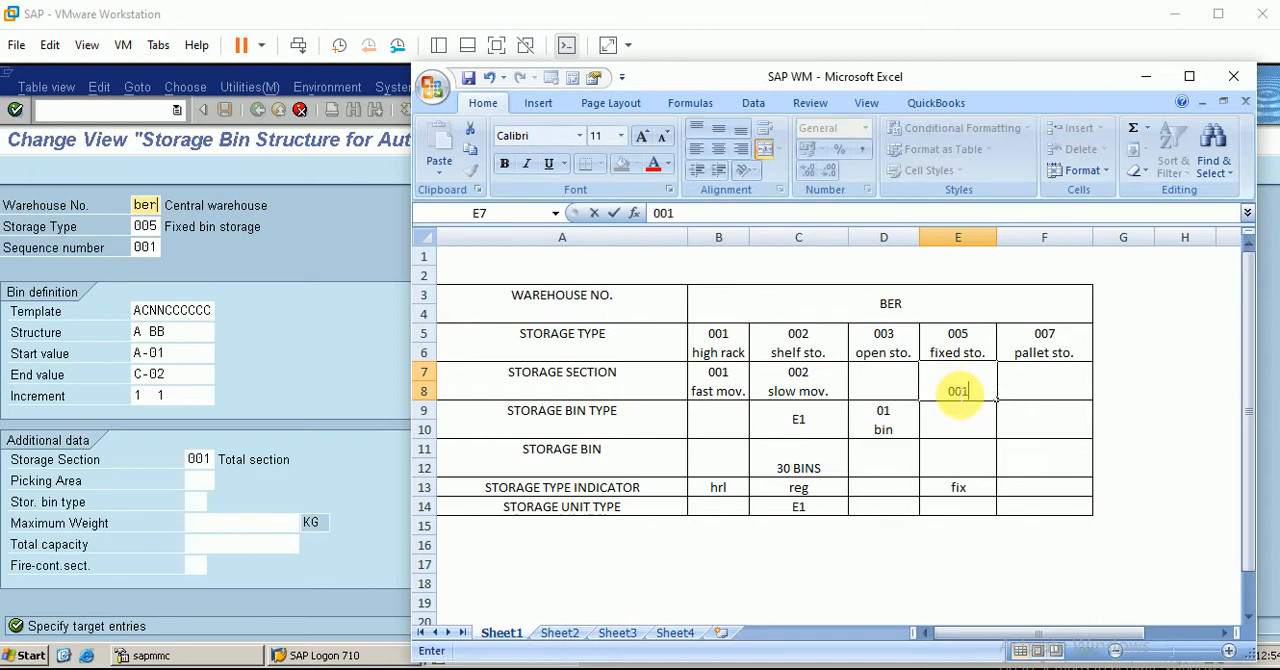
{"action": "left_click", "coordinate": [1006, 392]}
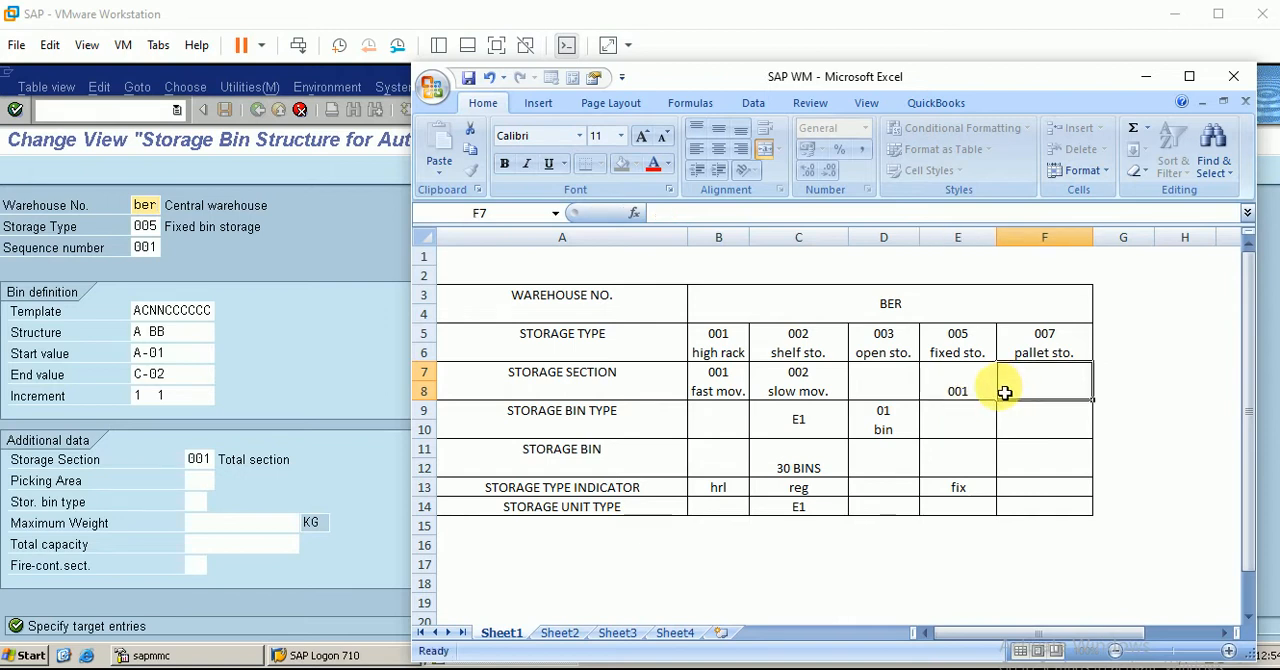
{"action": "double_click", "coordinate": [984, 394]}
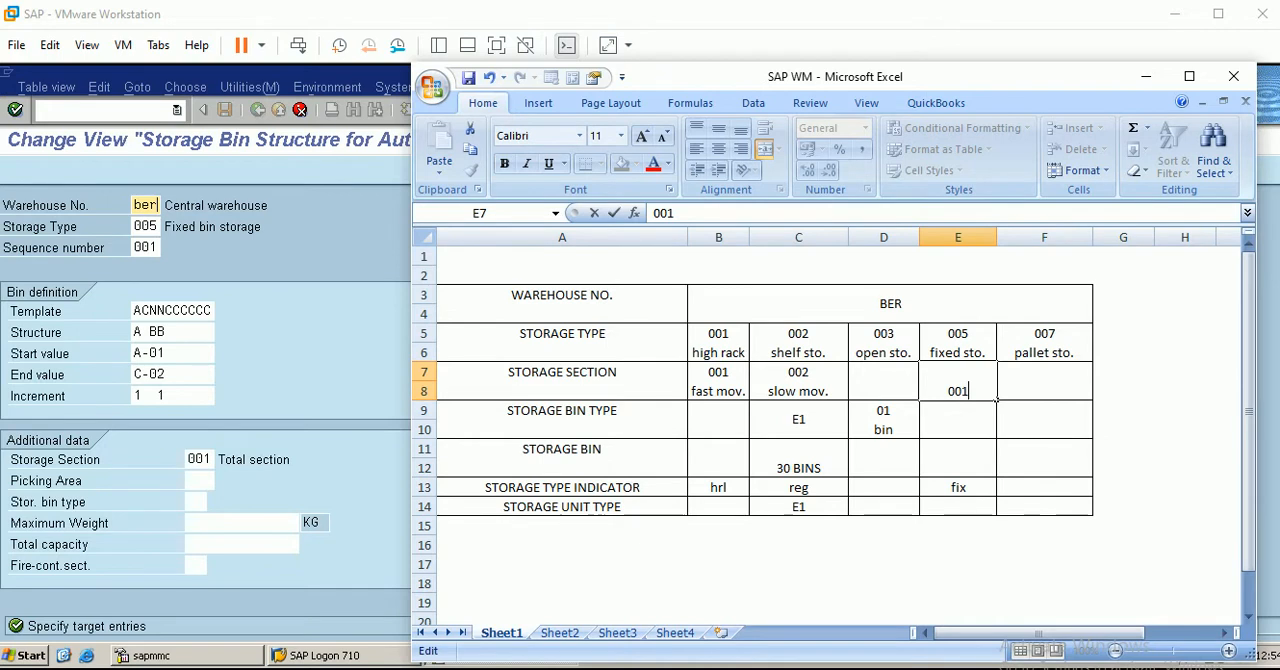
{"action": "type", "text": "total sec."}
{"action": "key", "text": "Return"}
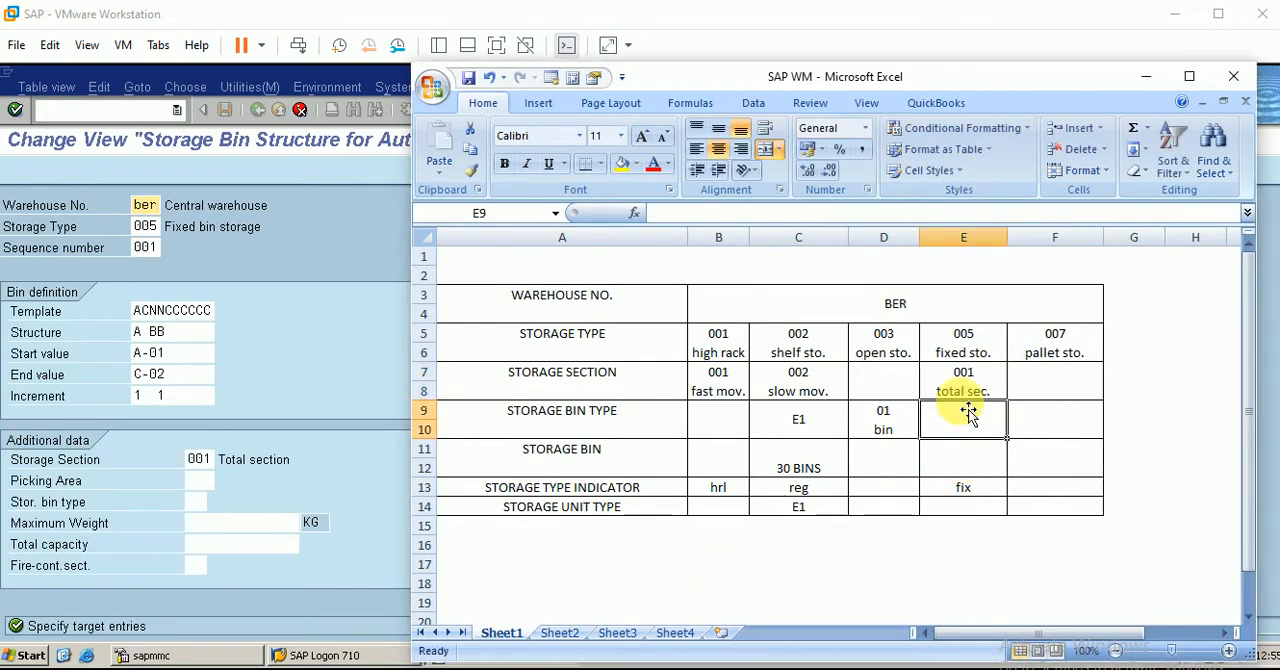
{"action": "left_click", "coordinate": [966, 378]}
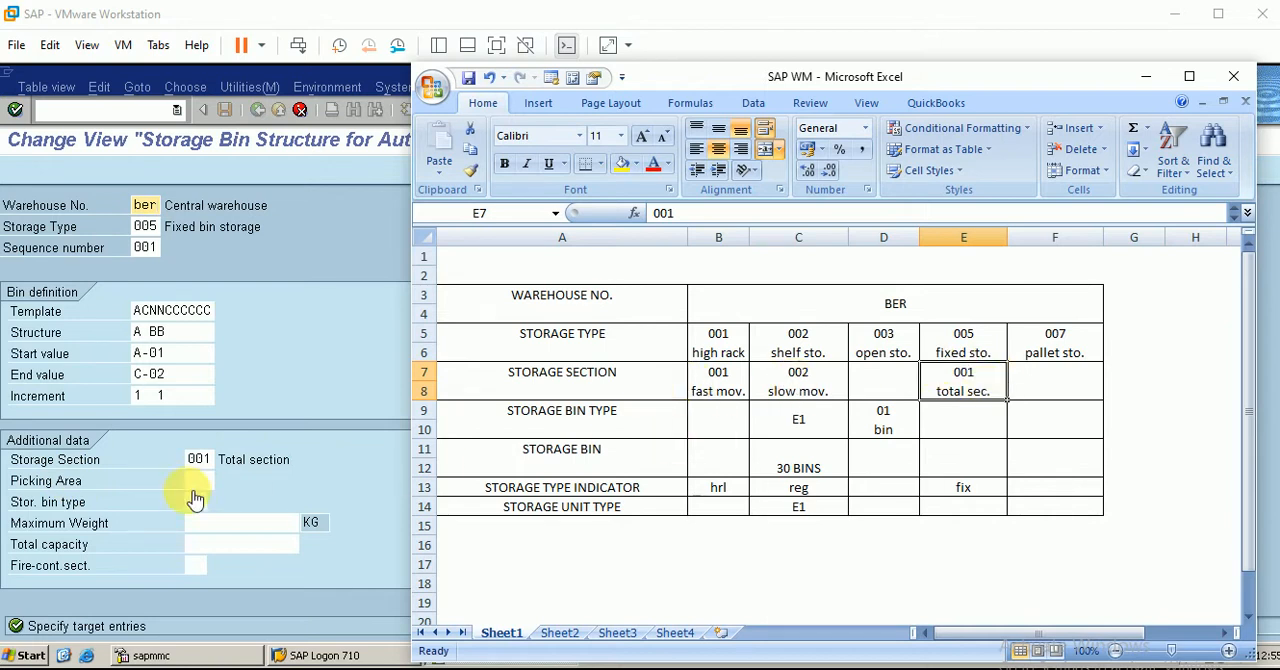
Return to SAP and set the storage bin type of the copied entry to E1, Bin height 1 meter
{"action": "left_click", "coordinate": [186, 524]}
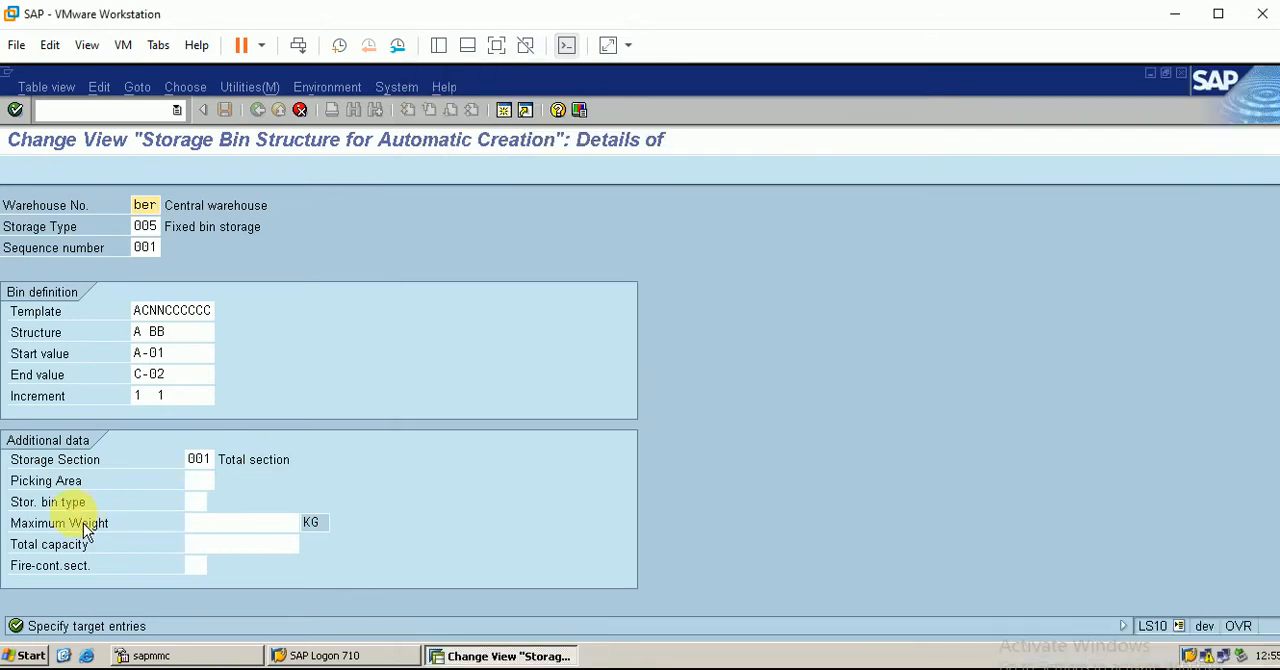
{"action": "left_click", "coordinate": [193, 502]}
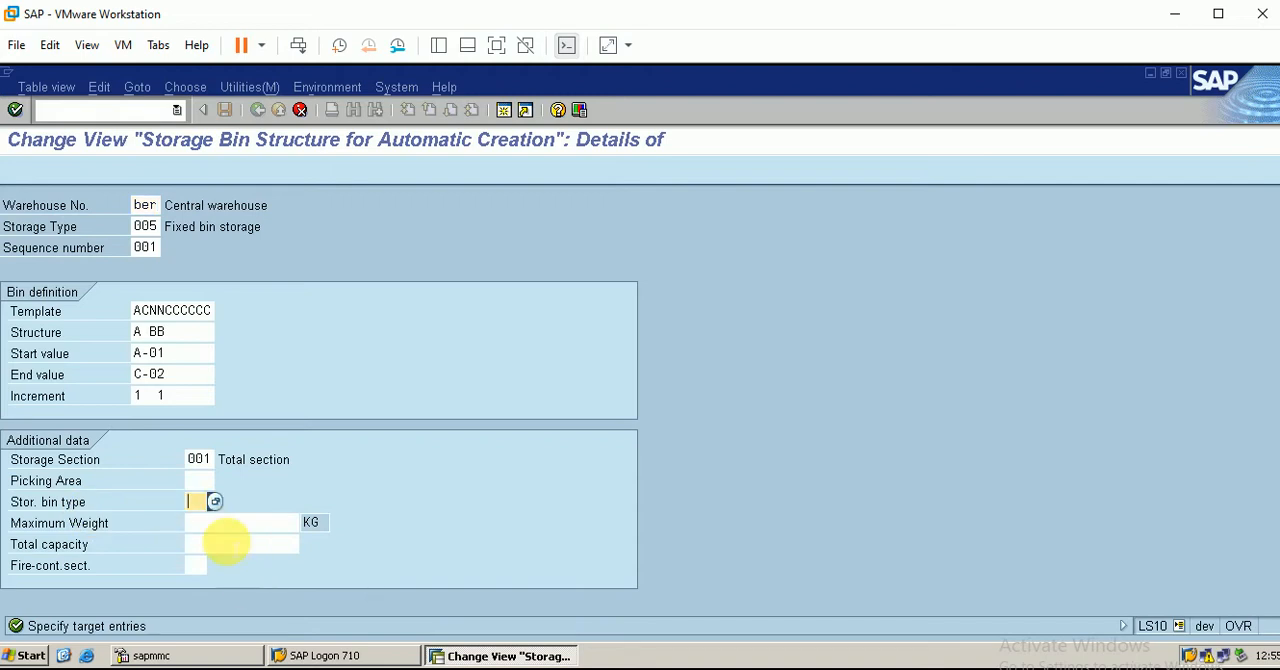
{"action": "left_click", "coordinate": [216, 502]}
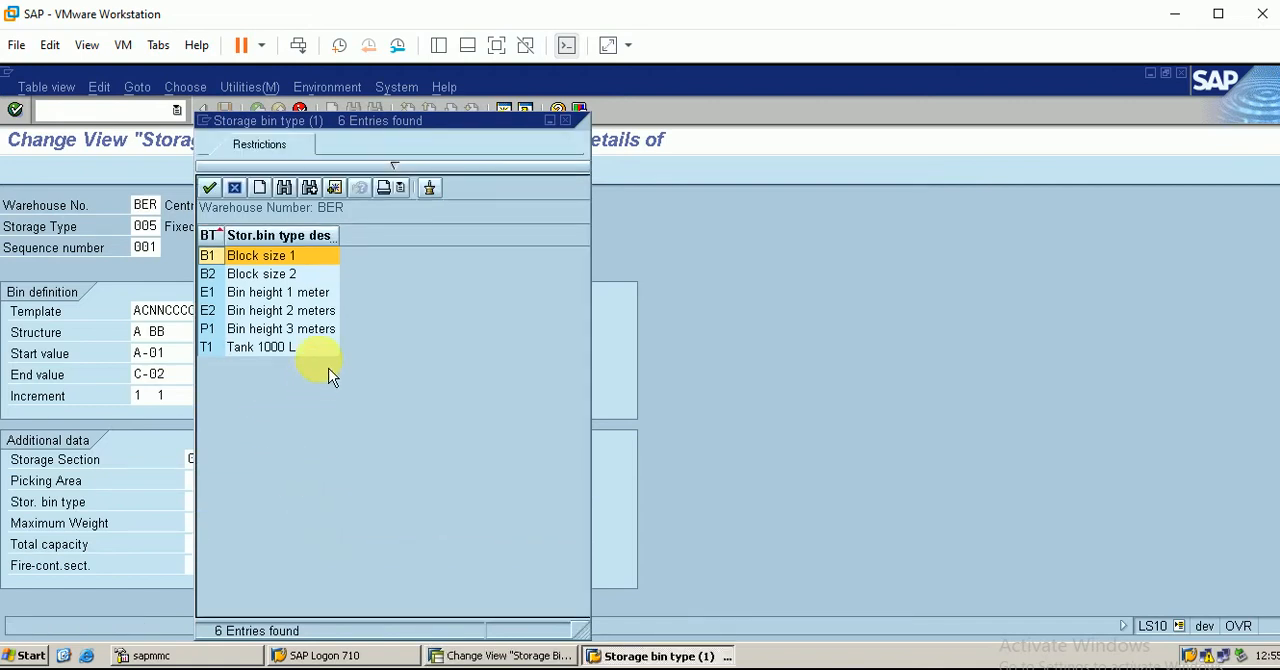
{"action": "left_click", "coordinate": [289, 301]}
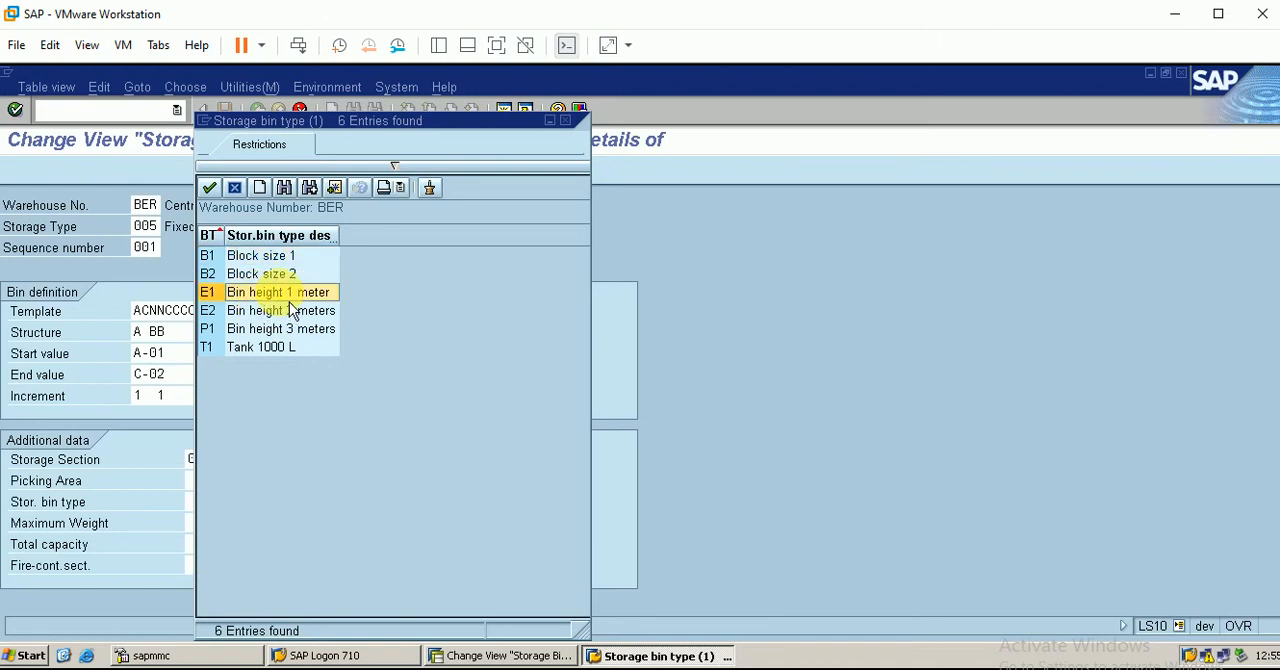
{"action": "double_click", "coordinate": [279, 292]}
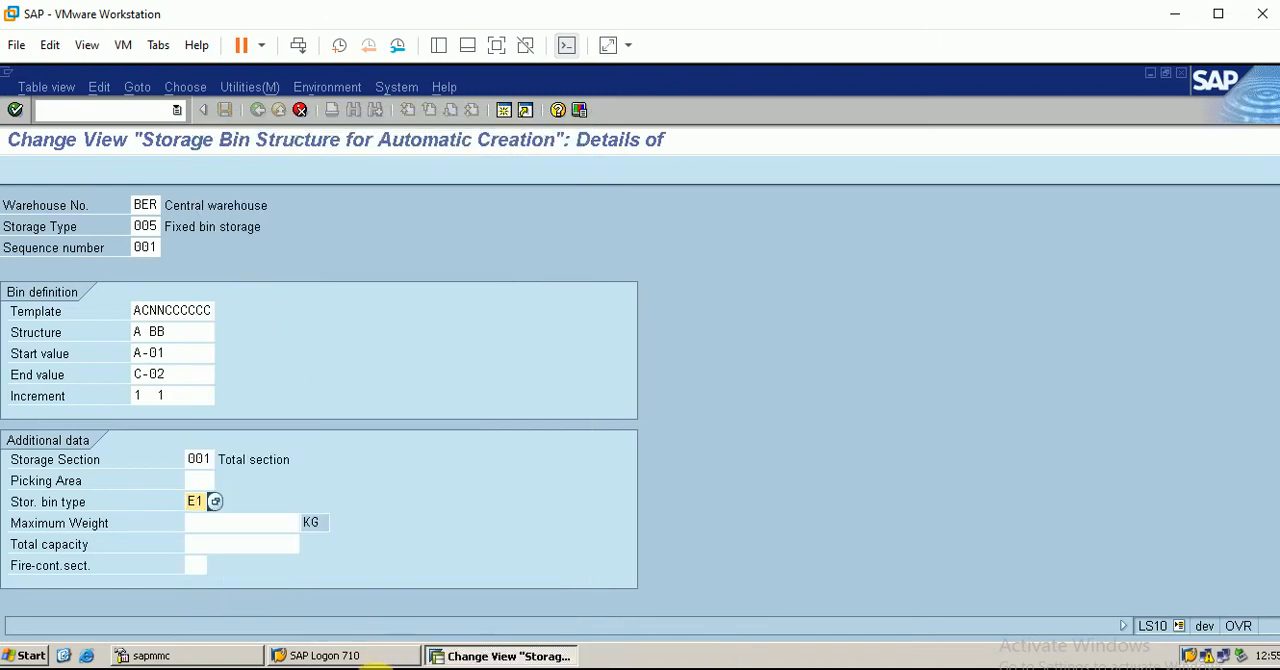
Switch to the Excel workbook and enter E1 in the storage bin row for storage type 005
{"action": "left_click", "coordinate": [290, 668]}
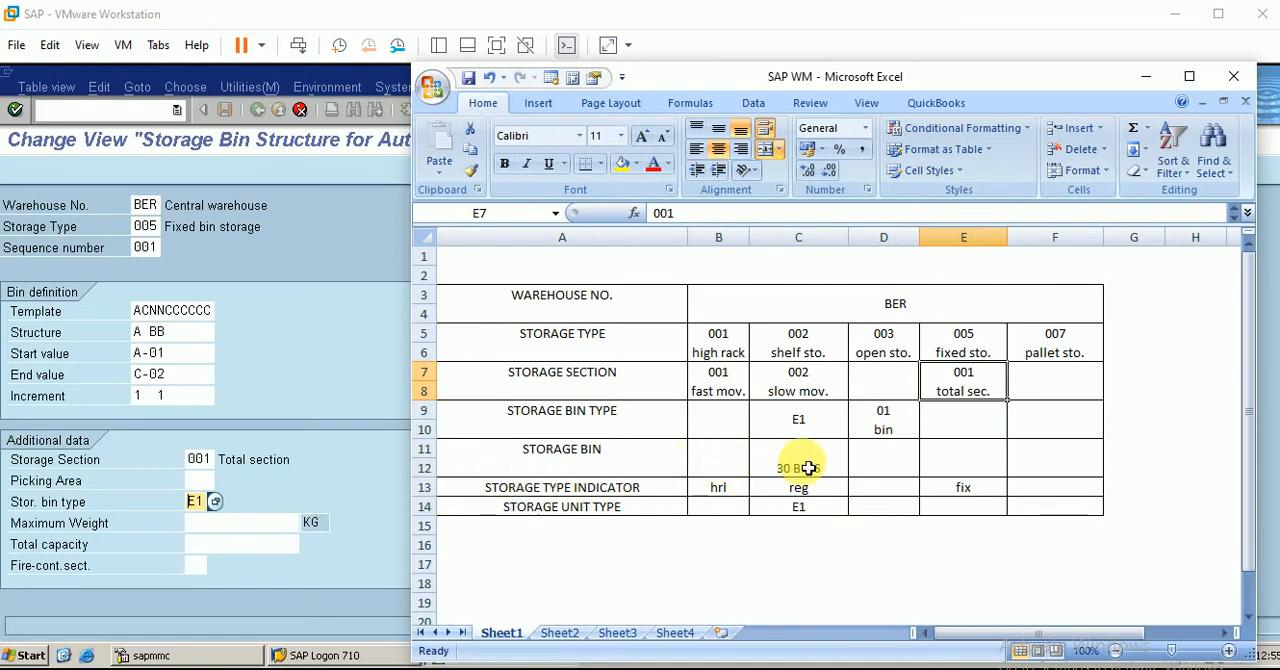
{"action": "left_click", "coordinate": [967, 468]}
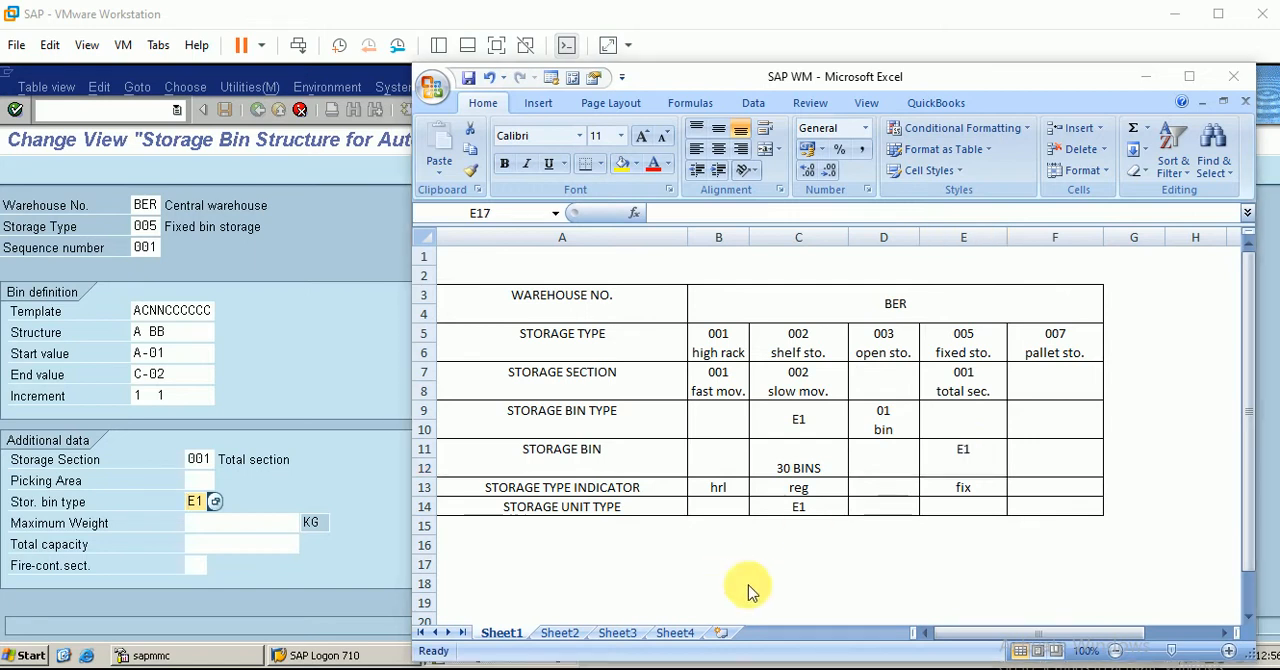
{"action": "left_click", "coordinate": [981, 453]}
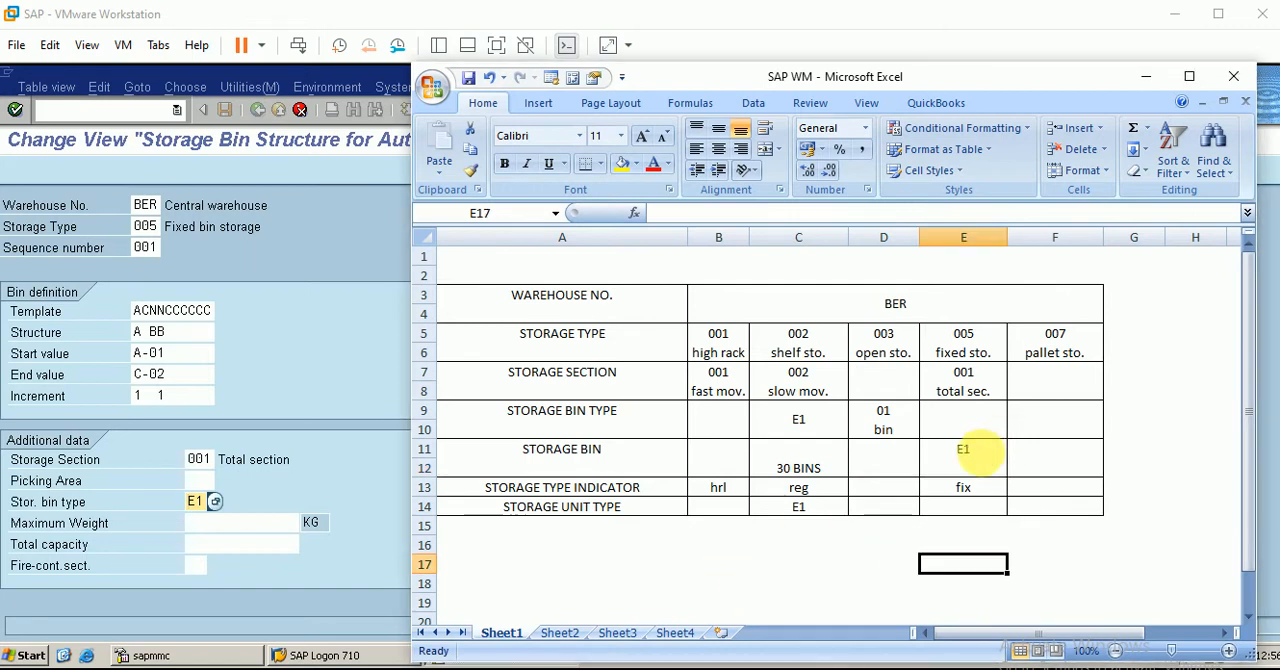
{"action": "left_click", "coordinate": [958, 472]}
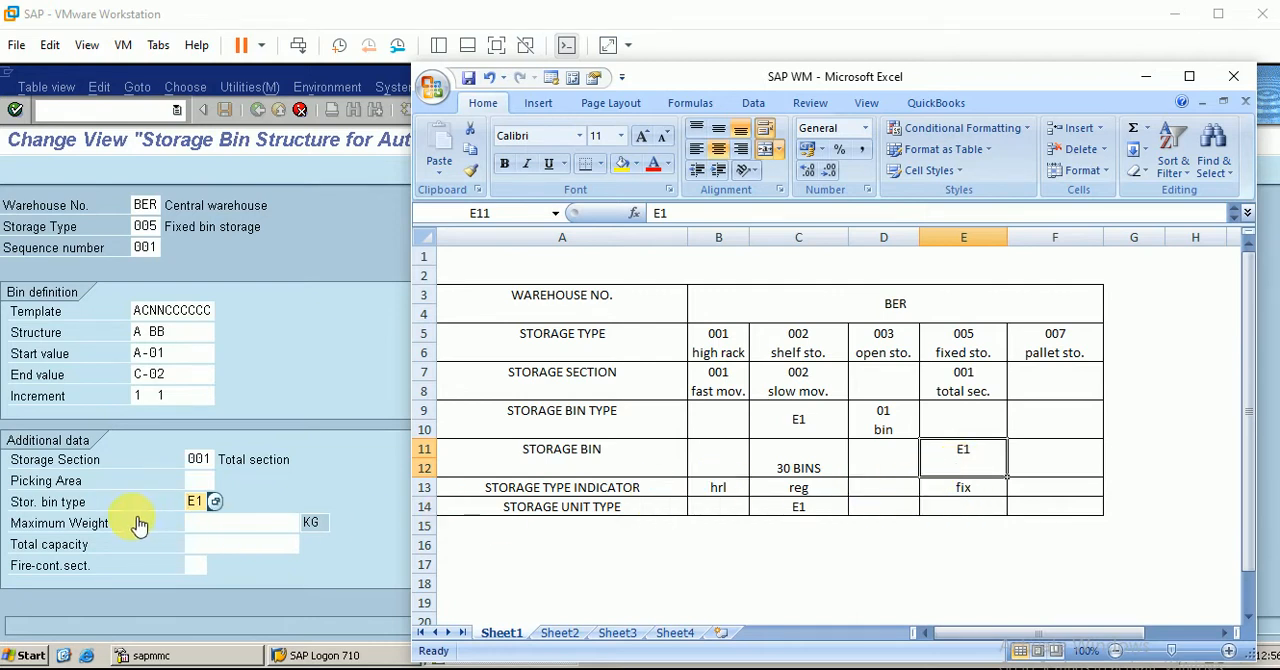
Return to SAP, set the maximum weight of the copied bin structure entry to 1000 KG and save it
{"action": "left_click", "coordinate": [310, 500]}
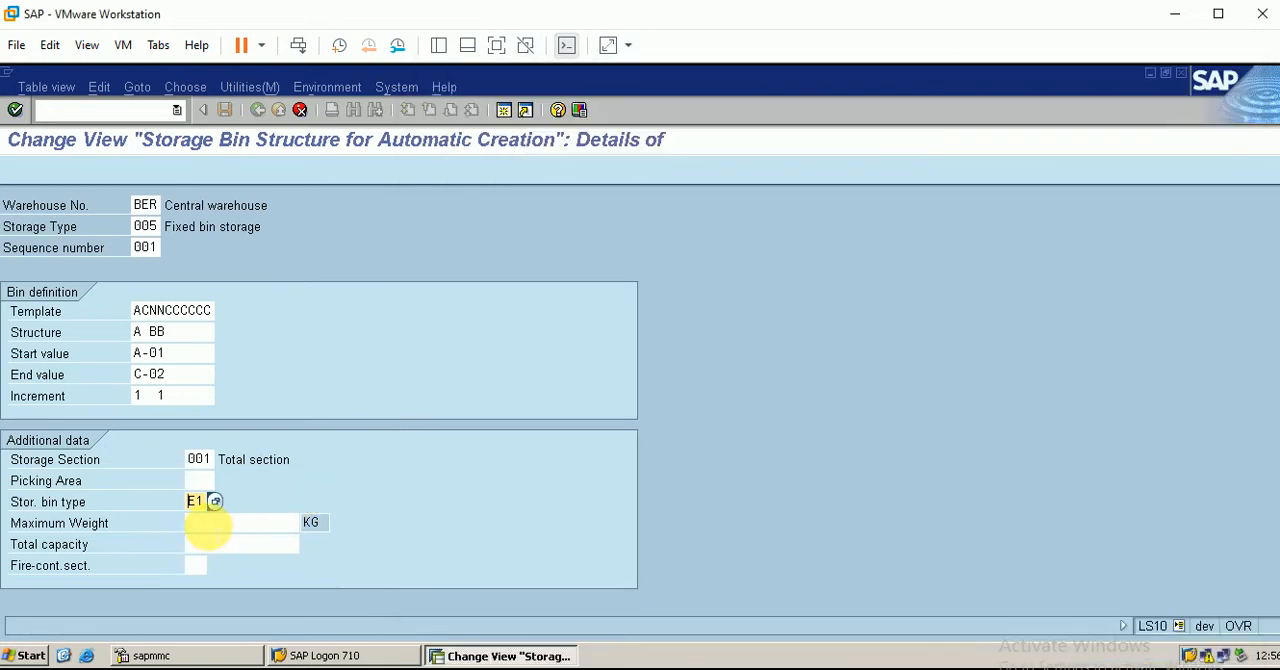
{"action": "left_click", "coordinate": [210, 523]}
{"action": "type", "text": "1000"}
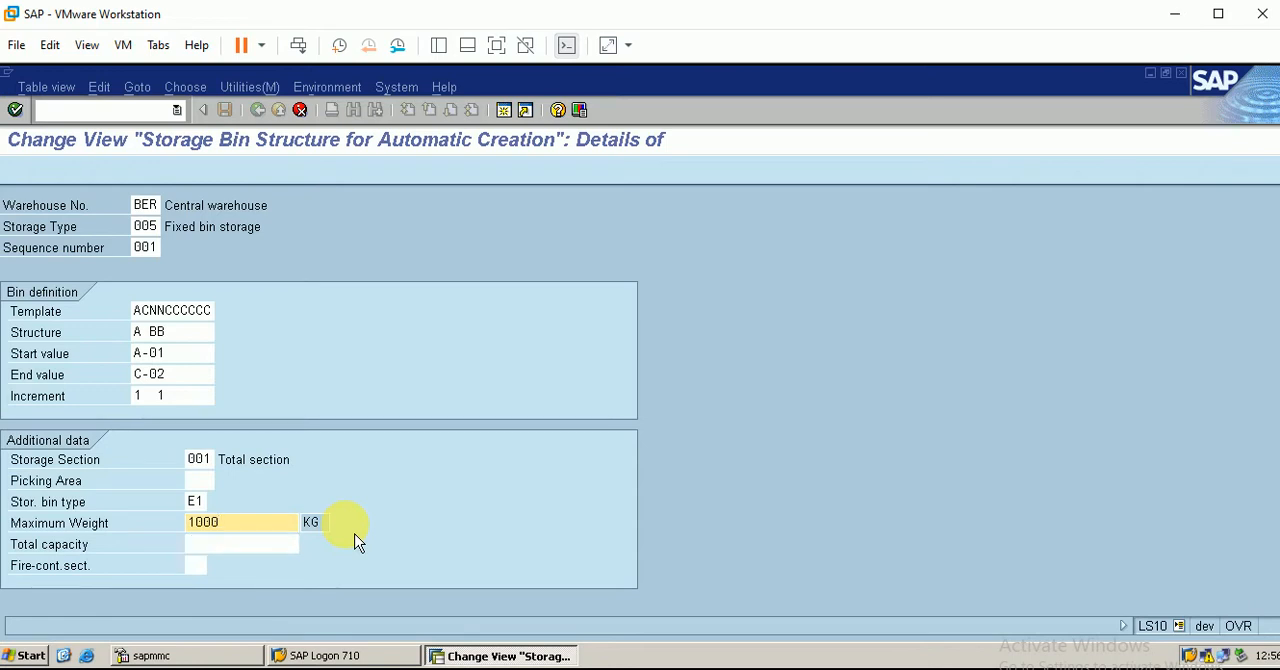
{"action": "key", "text": "Return"}
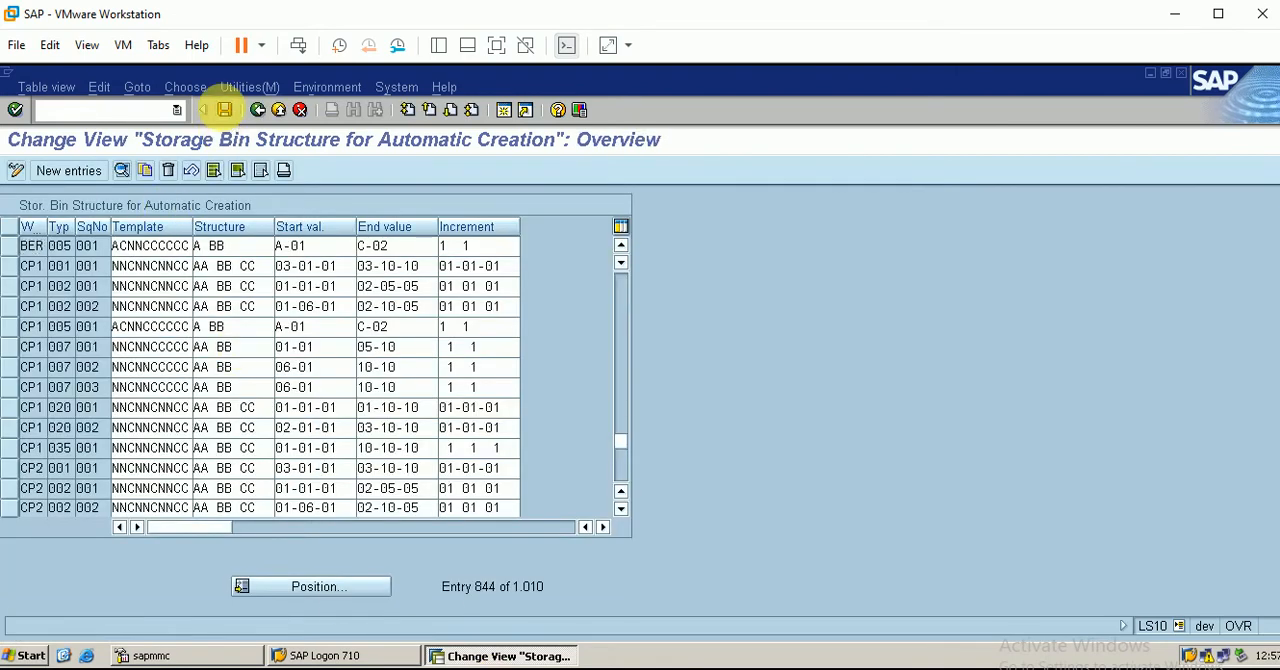
{"action": "left_click", "coordinate": [226, 111]}
{"action": "left_click", "coordinate": [60, 371]}
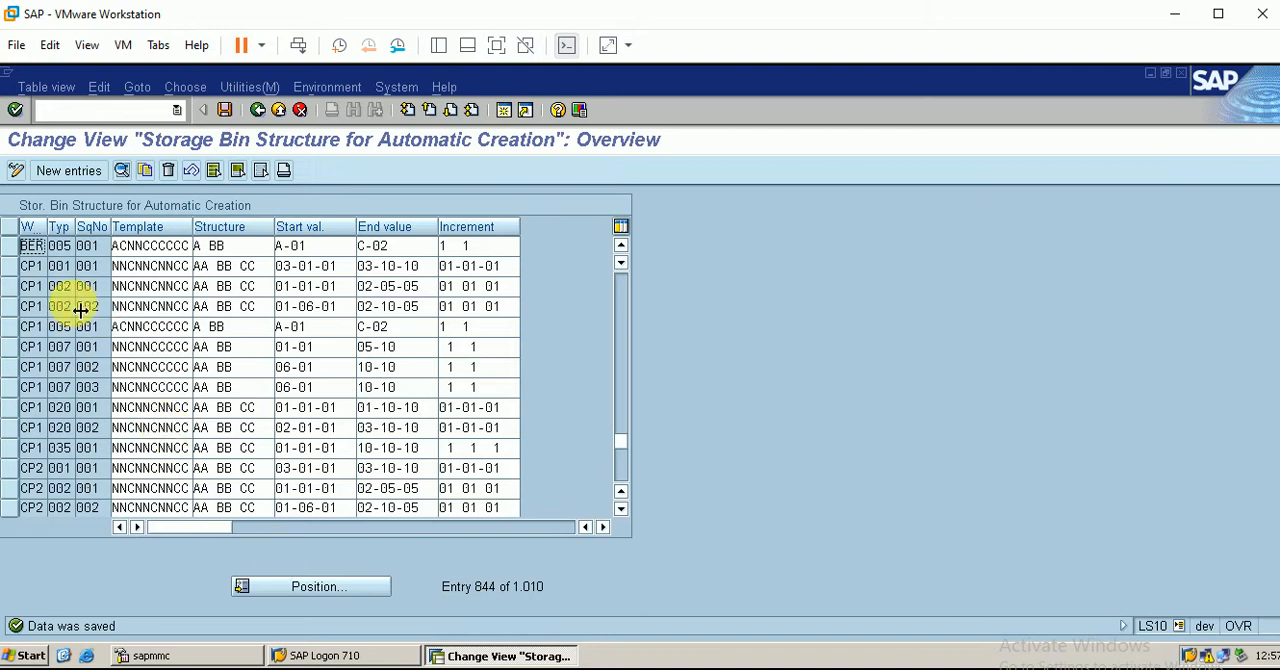
Open the details of the BER entry for storage type 005 and display its automatic storage bin creation, dismissing the Internet Explorer notice
{"action": "left_click", "coordinate": [14, 248]}
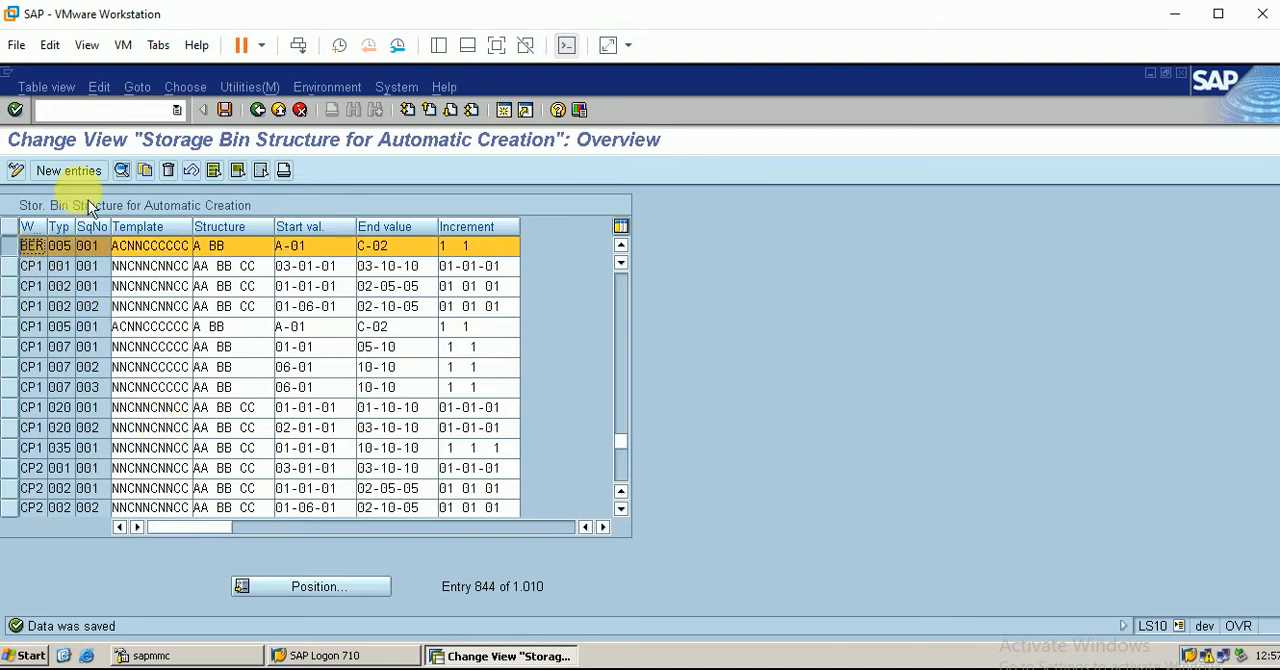
{"action": "left_click", "coordinate": [121, 180]}
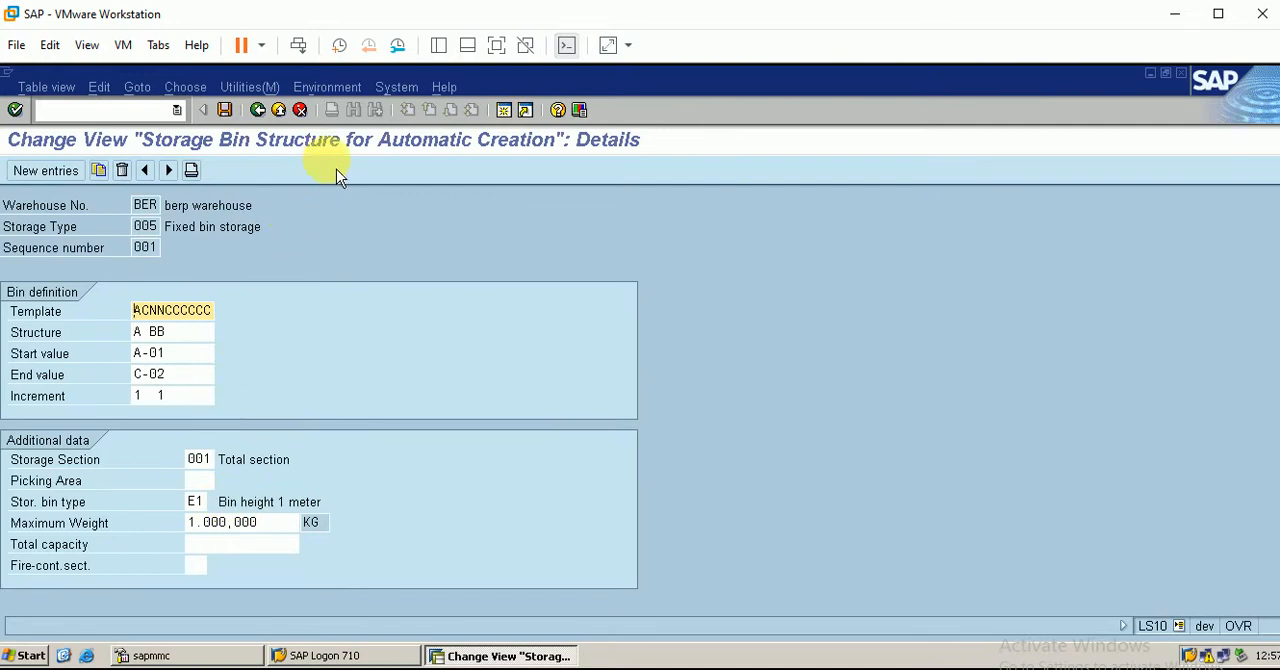
{"action": "left_click", "coordinate": [361, 112]}
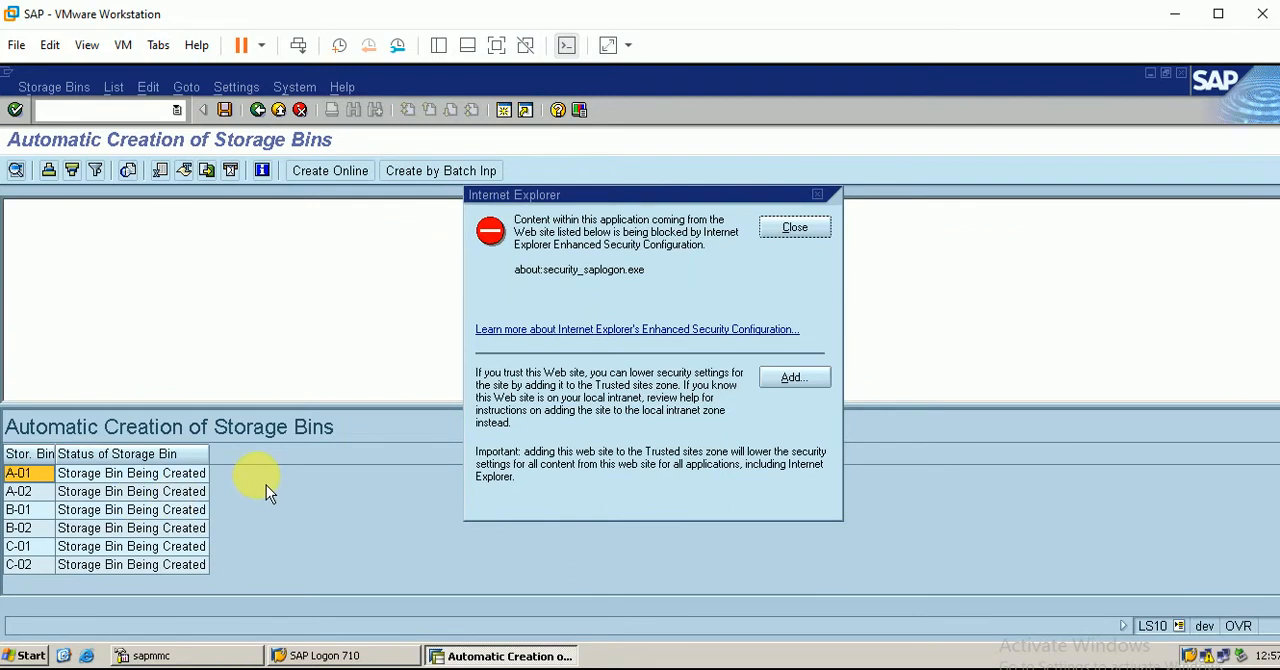
{"action": "left_click", "coordinate": [790, 228]}
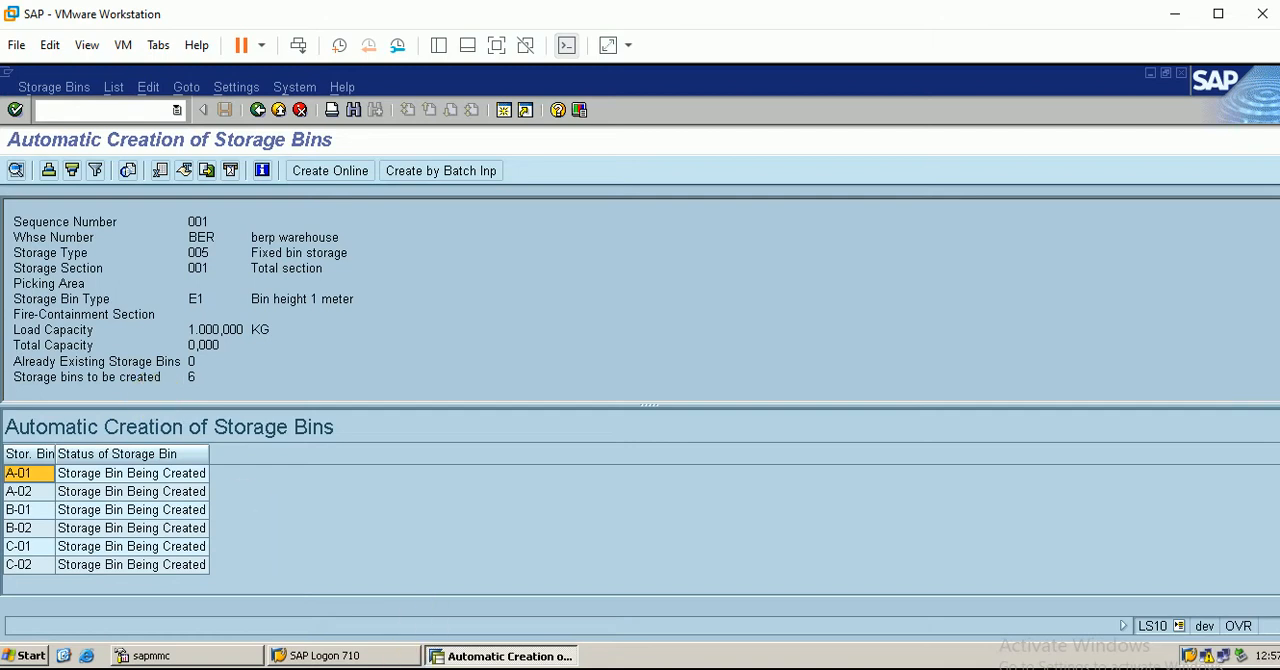
Switch to Excel, add "6 bins" below E1 in the storage bin cell for storage type 005, and return to SAP
{"action": "key", "text": "alt+Tab"}
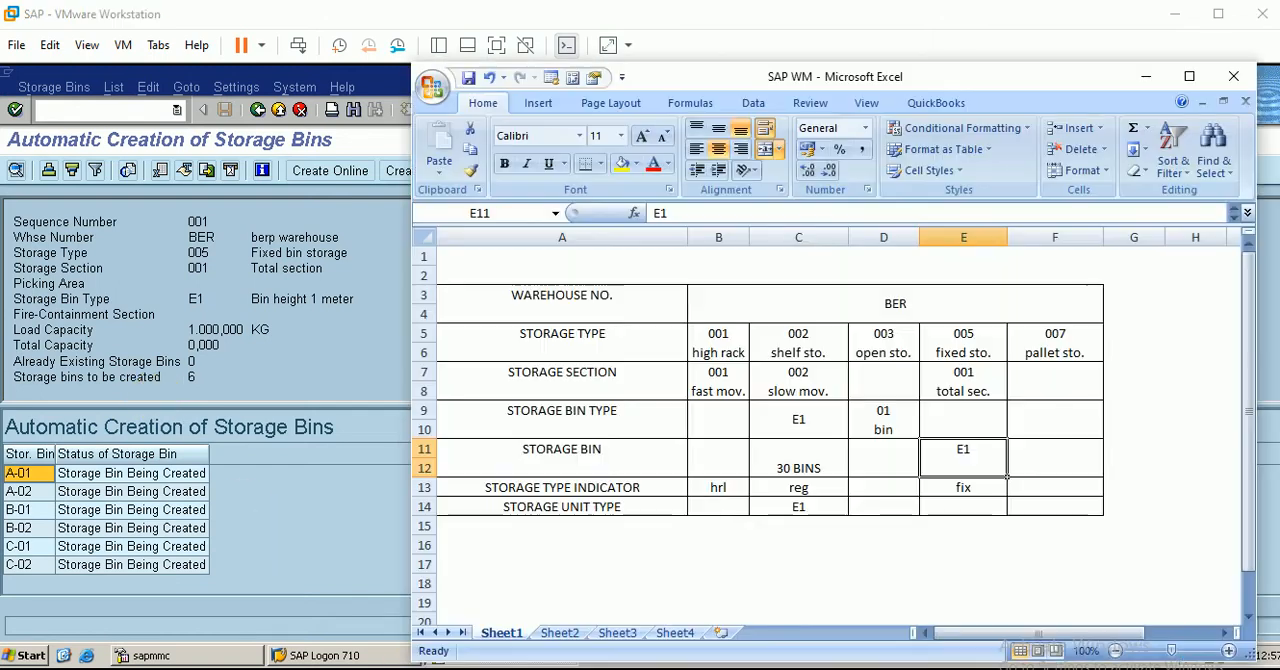
{"action": "double_click", "coordinate": [971, 466]}
{"action": "double_click", "coordinate": [971, 466]}
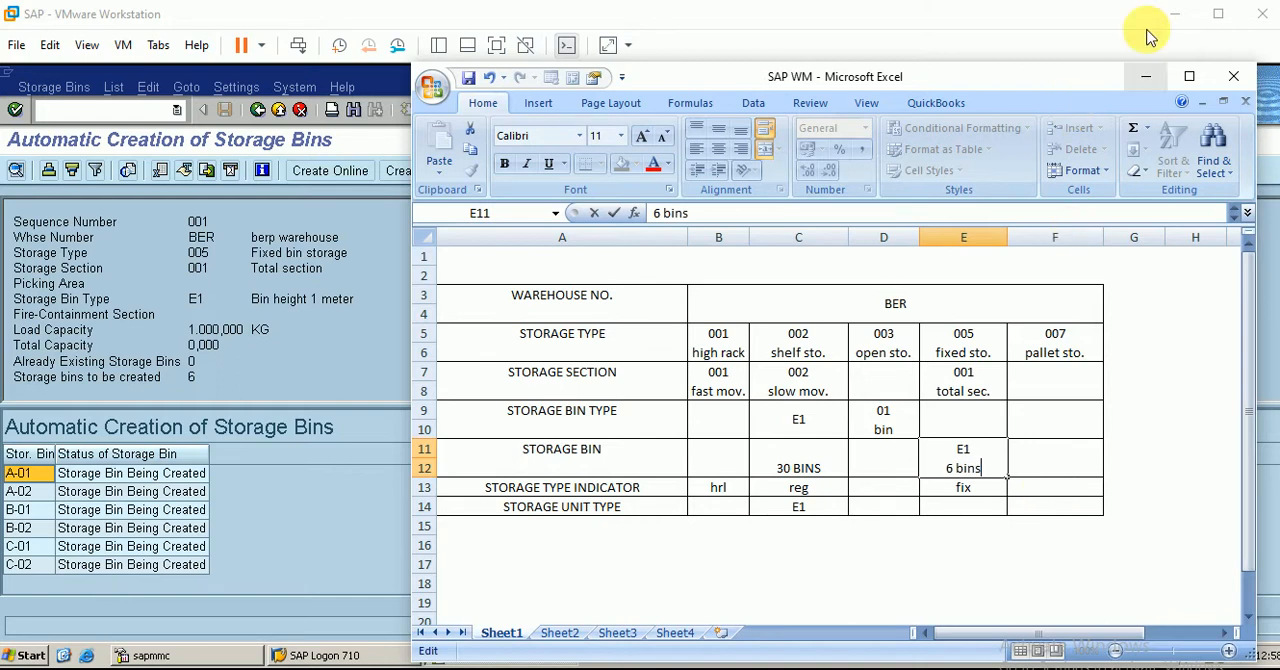
{"action": "left_click", "coordinate": [1149, 77]}
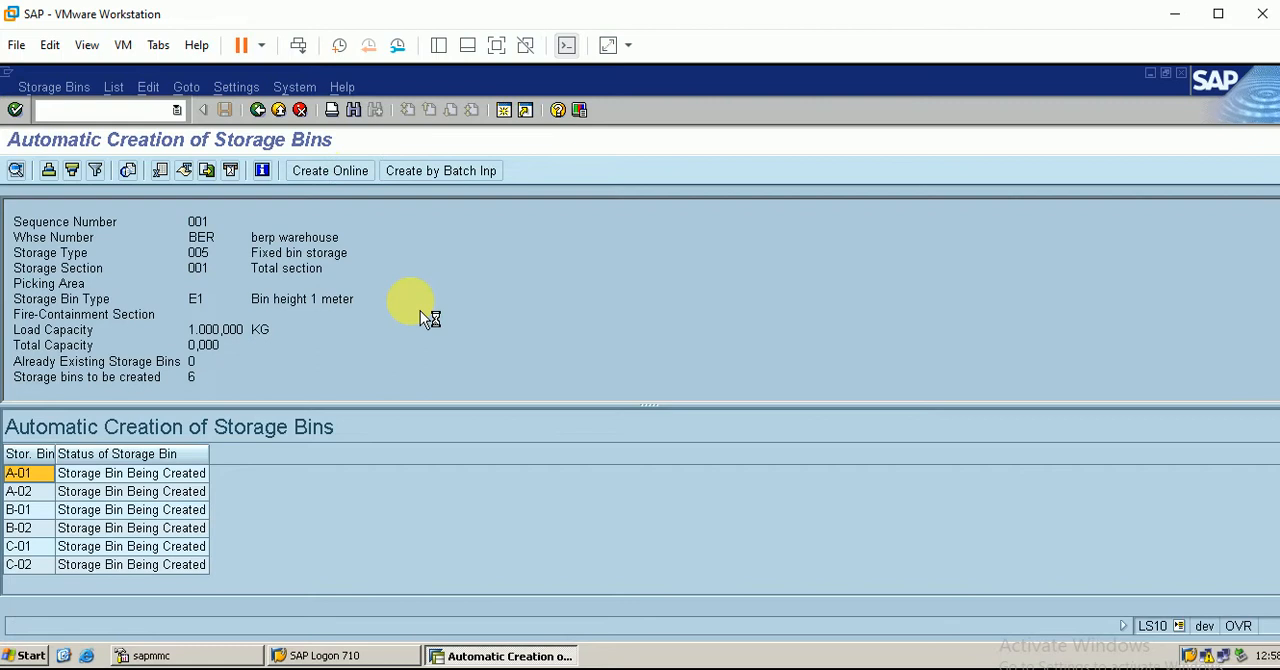
{"action": "left_click", "coordinate": [316, 406]}
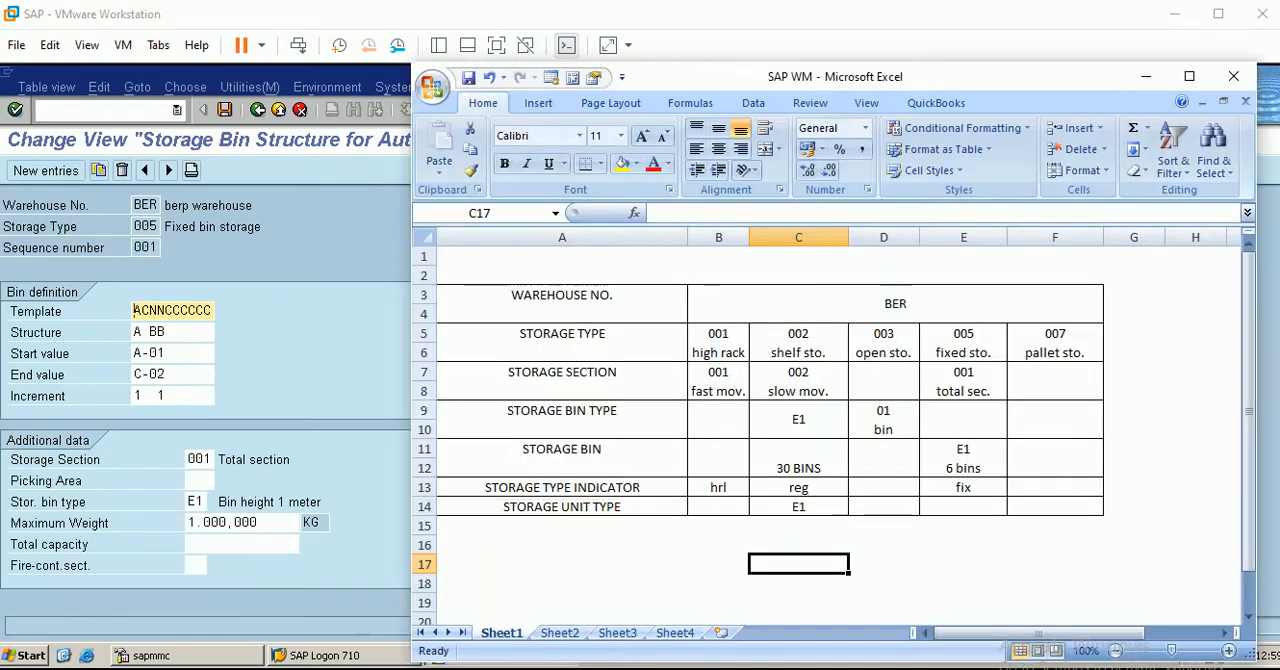
In the Excel overview, enter E1 with "6 bins" as the storage bin type for storage type 005
{"action": "left_click", "coordinate": [962, 432]}
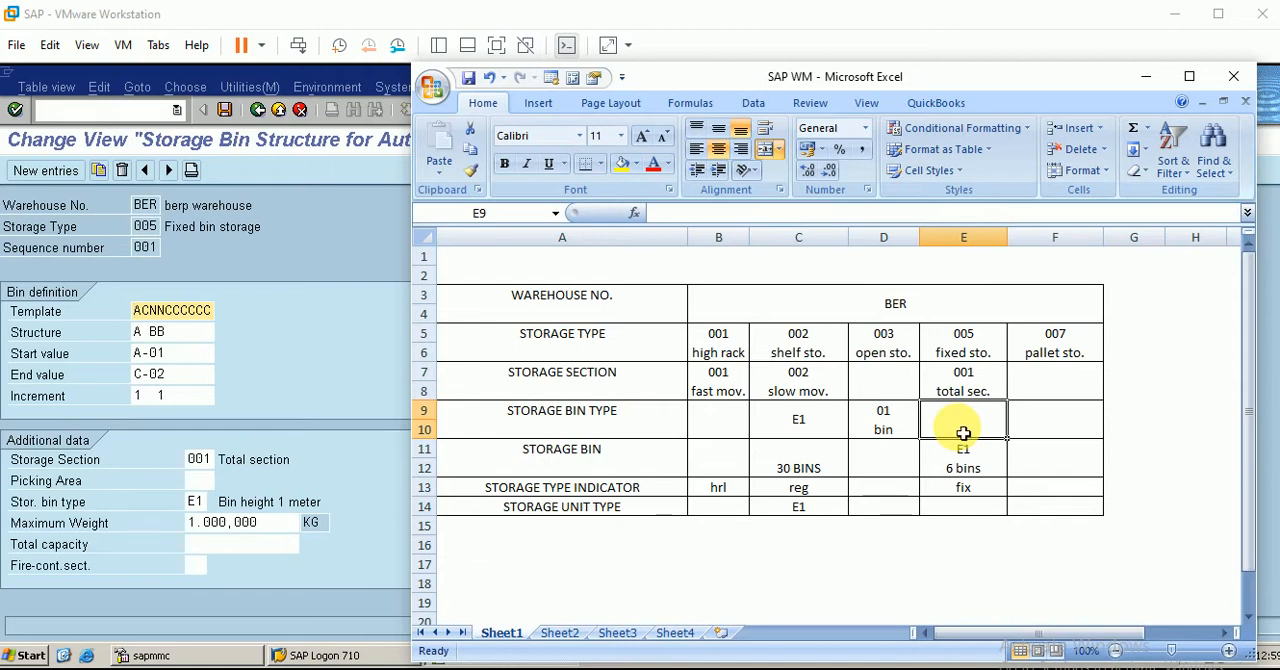
{"action": "type", "text": "e1"}
{"action": "key", "text": "BackSpace"}
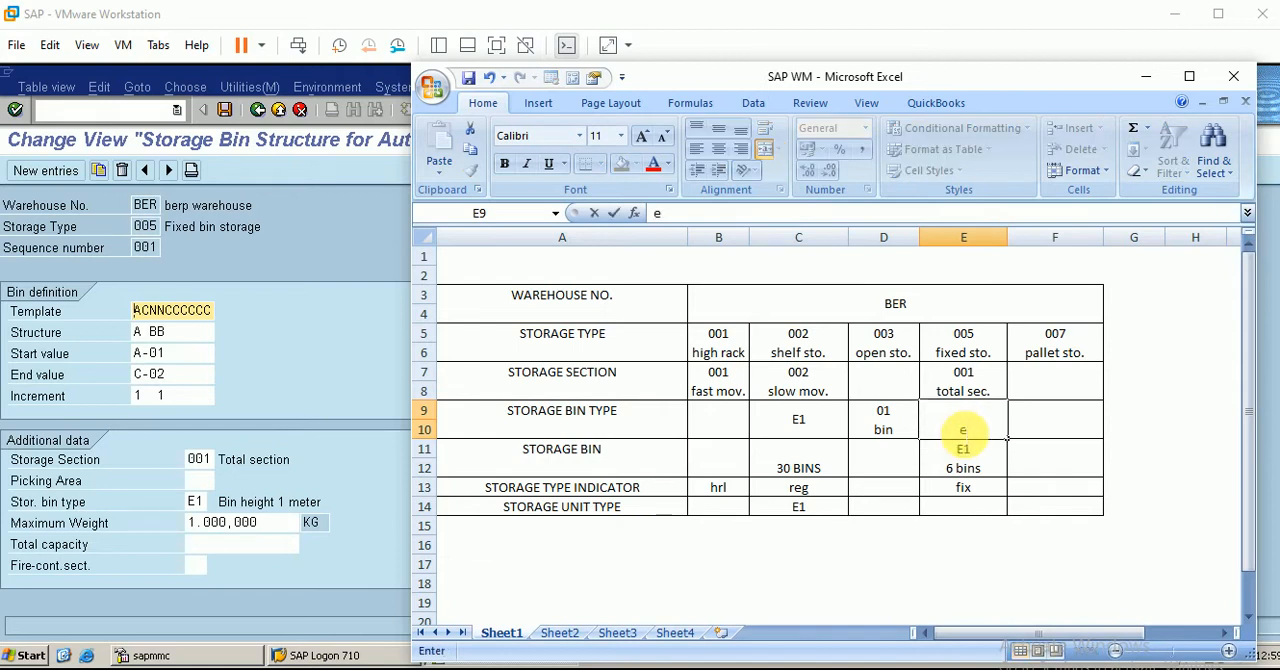
{"action": "type", "text": "E1"}
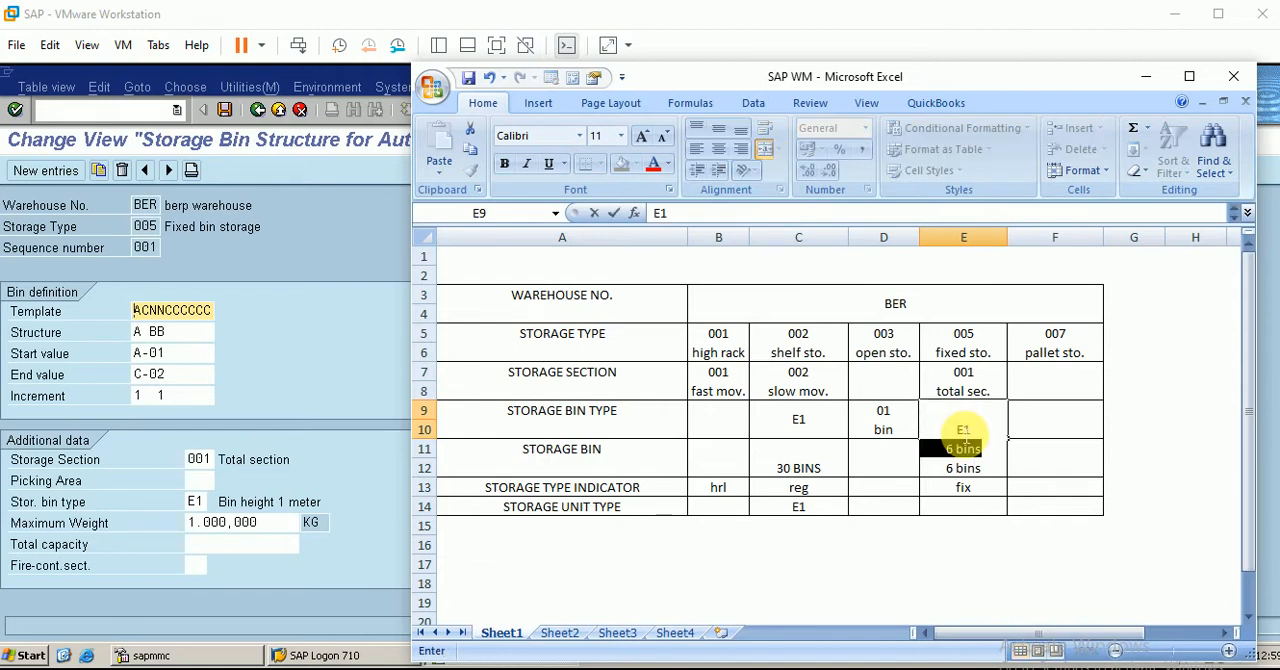
{"action": "left_click", "coordinate": [1060, 506]}
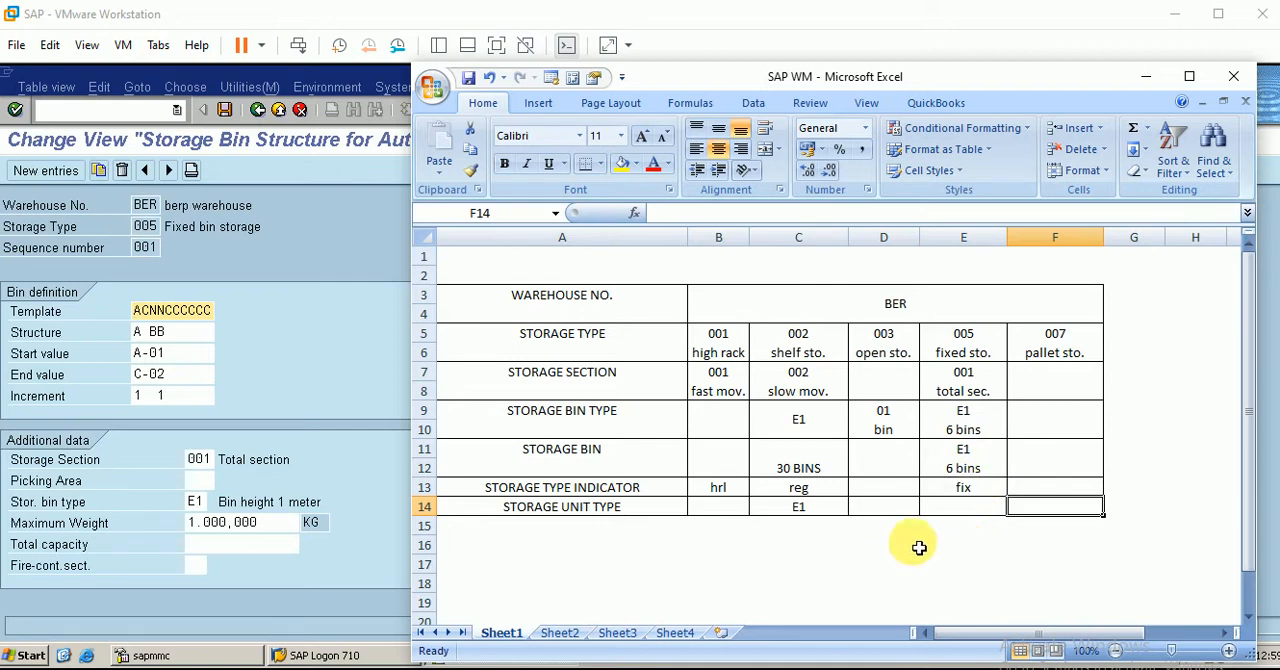
Return to SAP and exit the storage bin structure view to the implementation guide
{"action": "left_click", "coordinate": [1146, 76]}
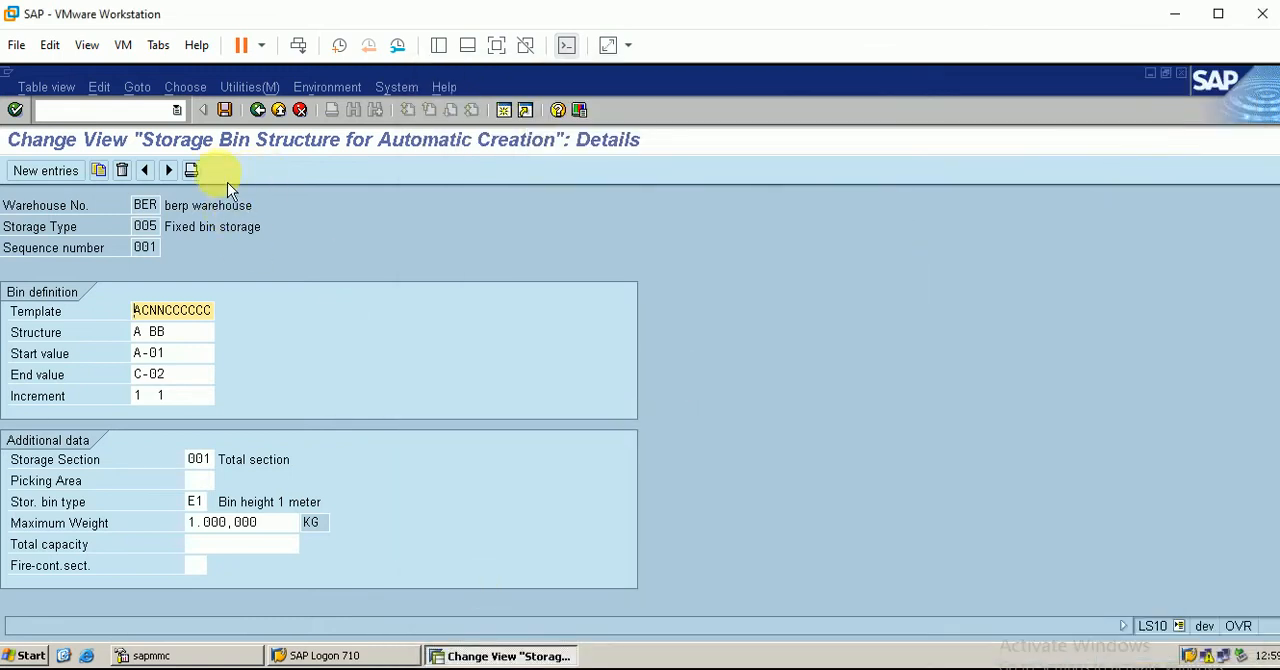
{"action": "left_click", "coordinate": [258, 110]}
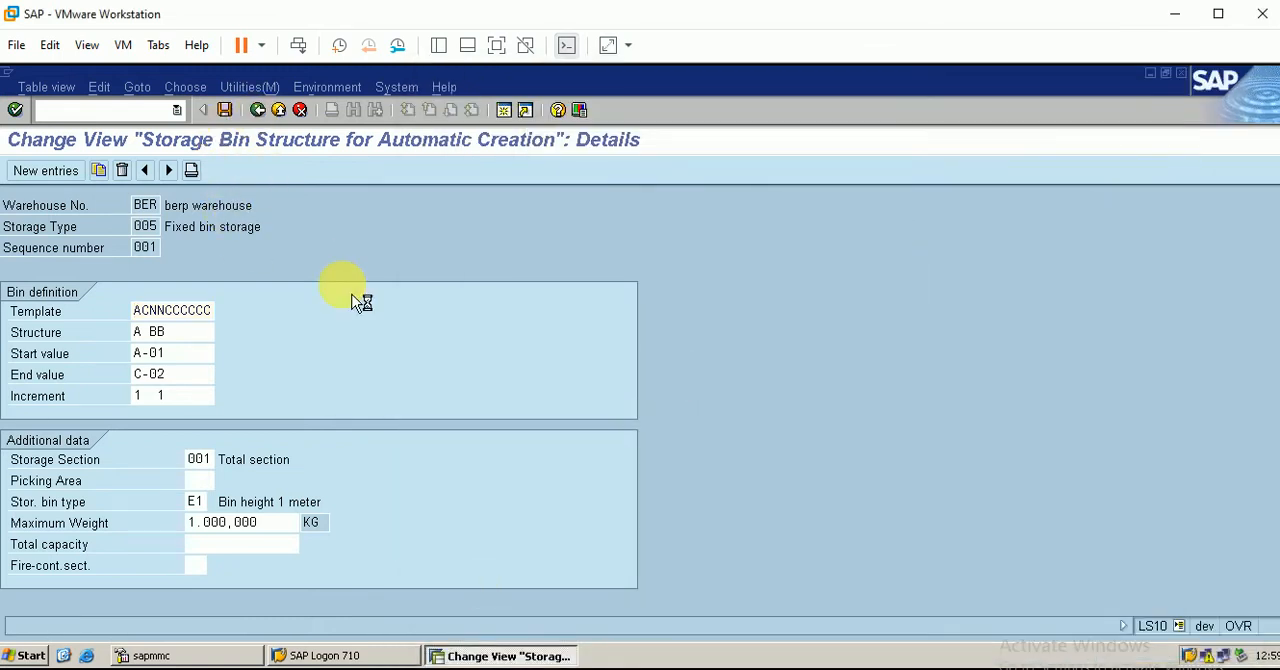
{"action": "left_click", "coordinate": [258, 111]}
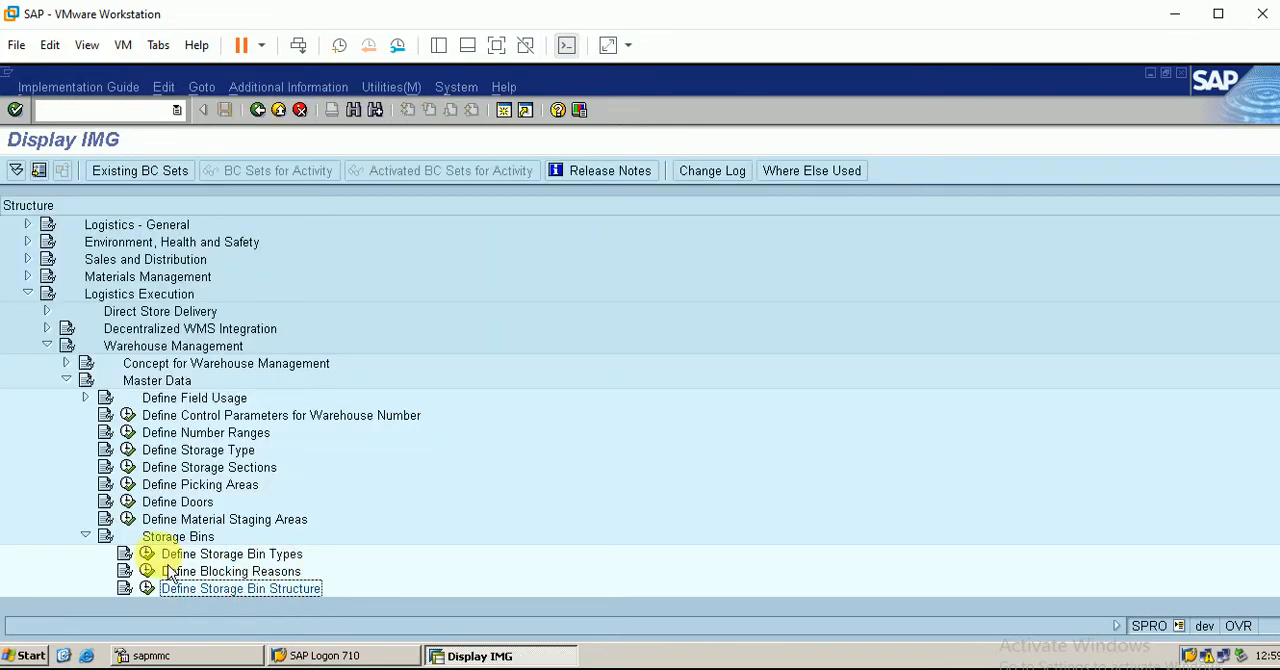
Open the Activate Storage Type Search activity under Warehouse Management's Strategies and display the table for determining the search sequence
{"action": "left_click", "coordinate": [86, 537]}
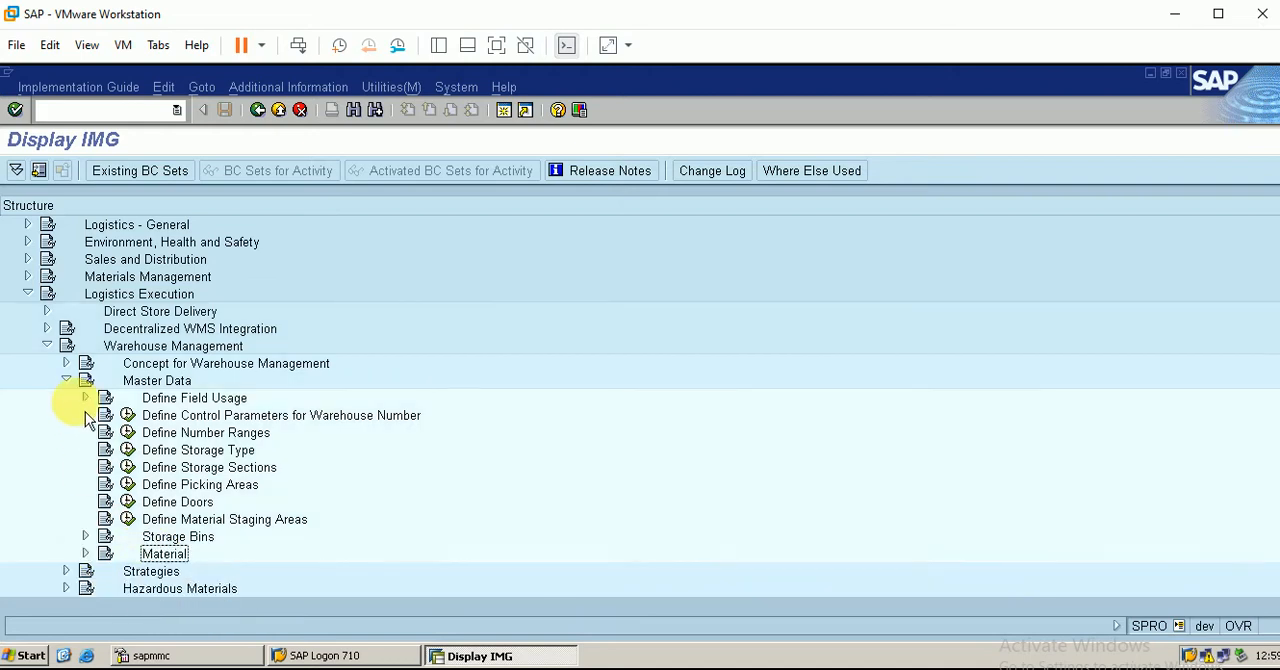
{"action": "left_click", "coordinate": [86, 553]}
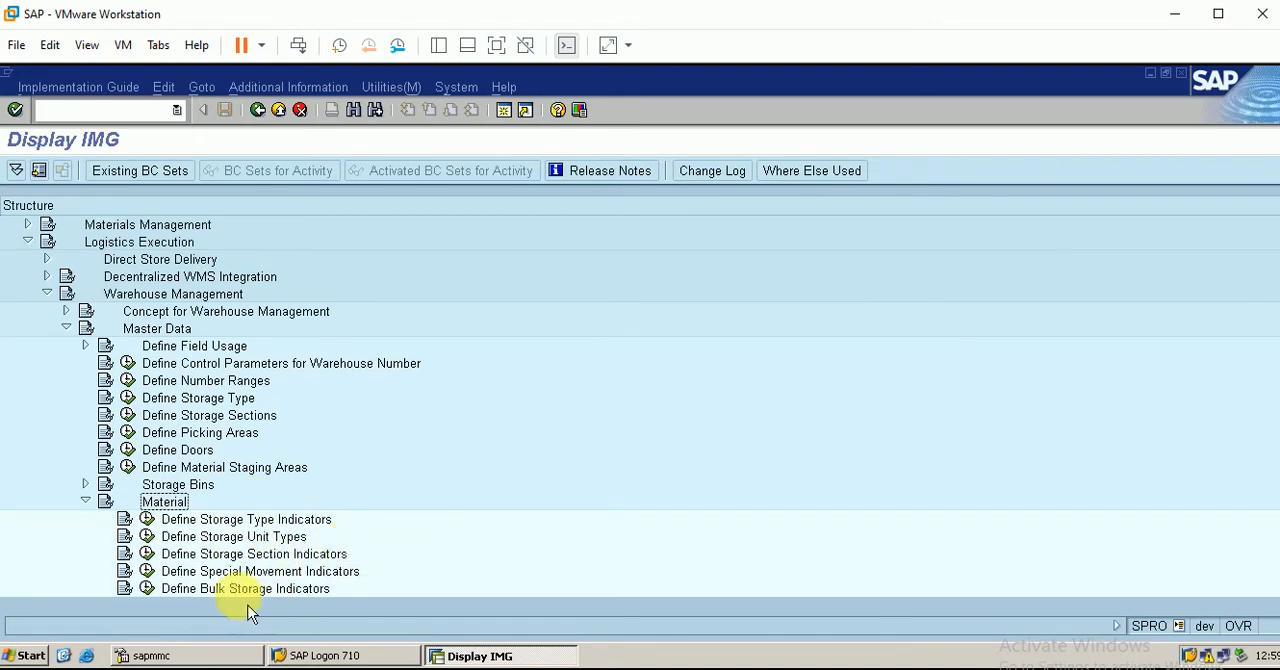
{"action": "left_click", "coordinate": [86, 501]}
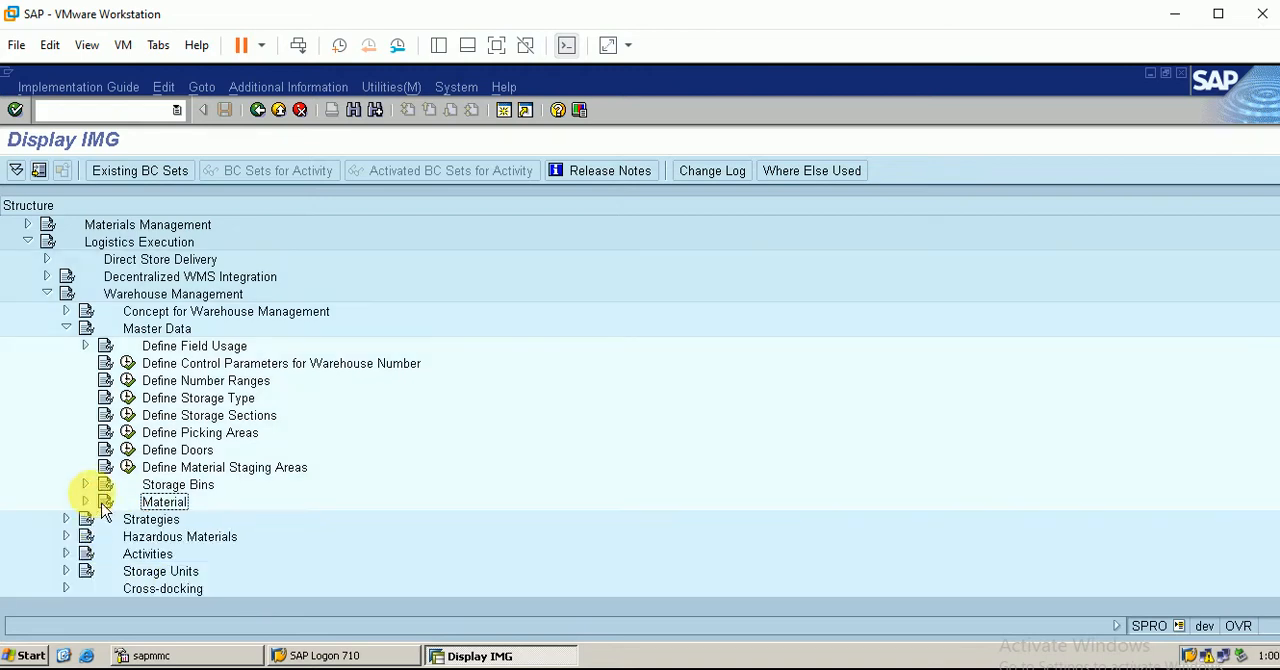
{"action": "left_click", "coordinate": [66, 328]}
{"action": "left_click", "coordinate": [66, 345]}
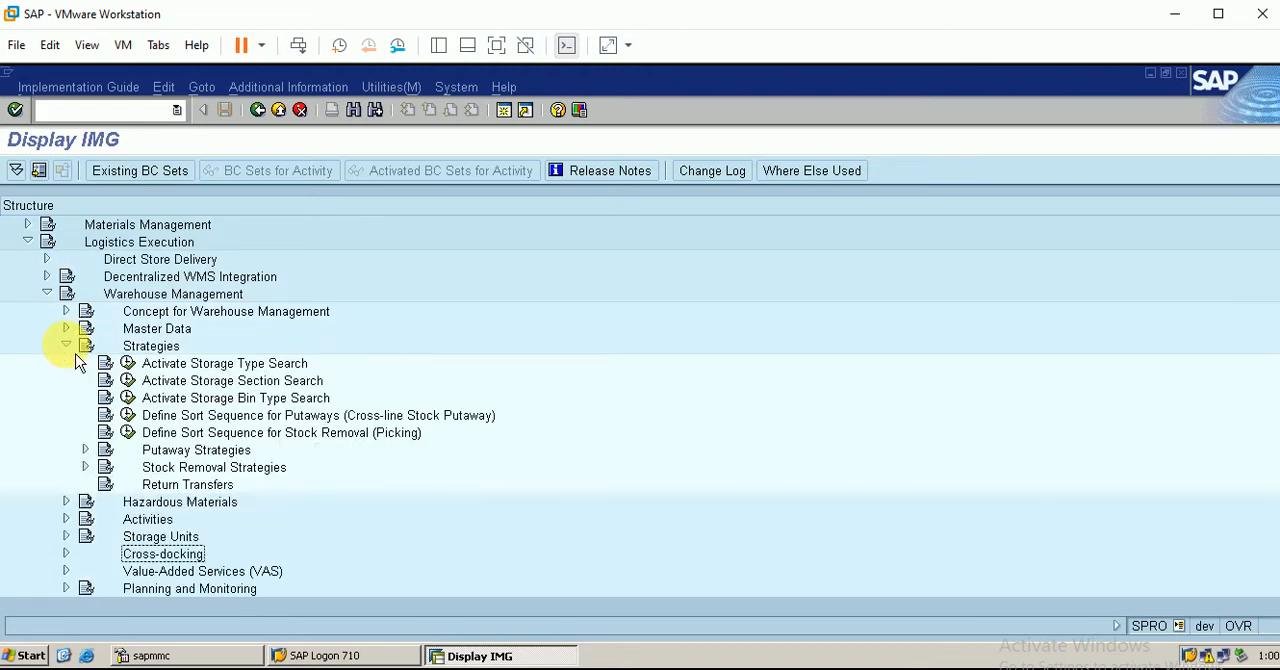
{"action": "left_click", "coordinate": [128, 364]}
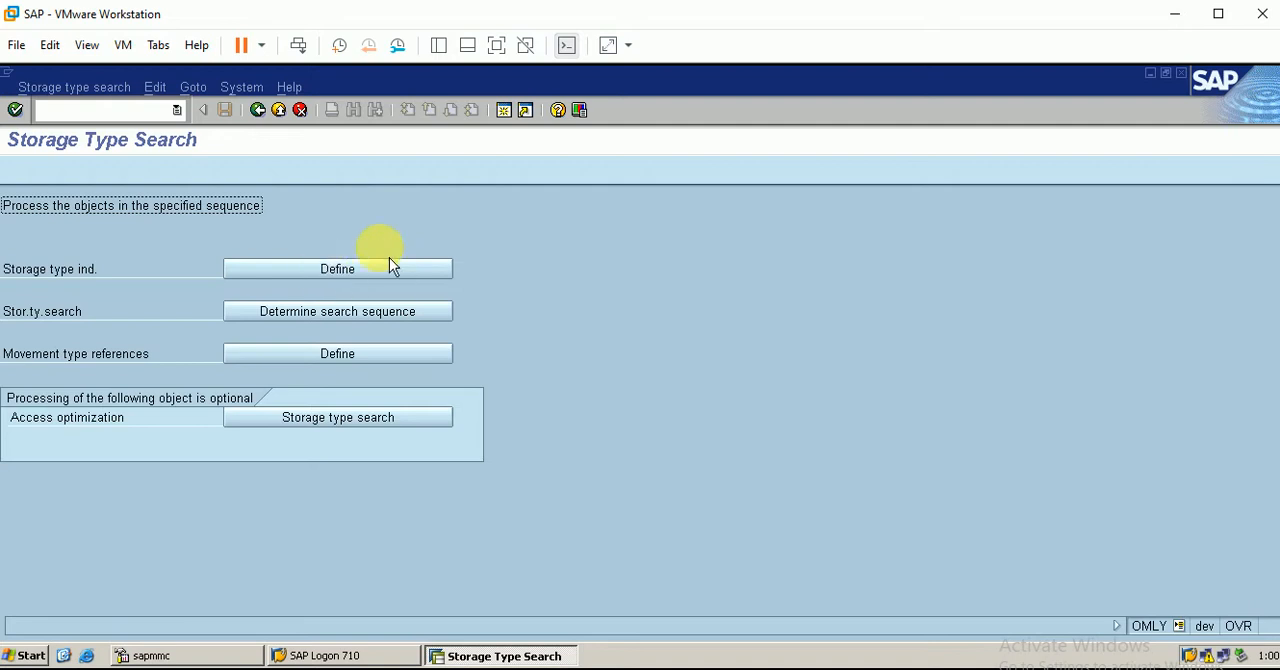
{"action": "left_click", "coordinate": [376, 322]}
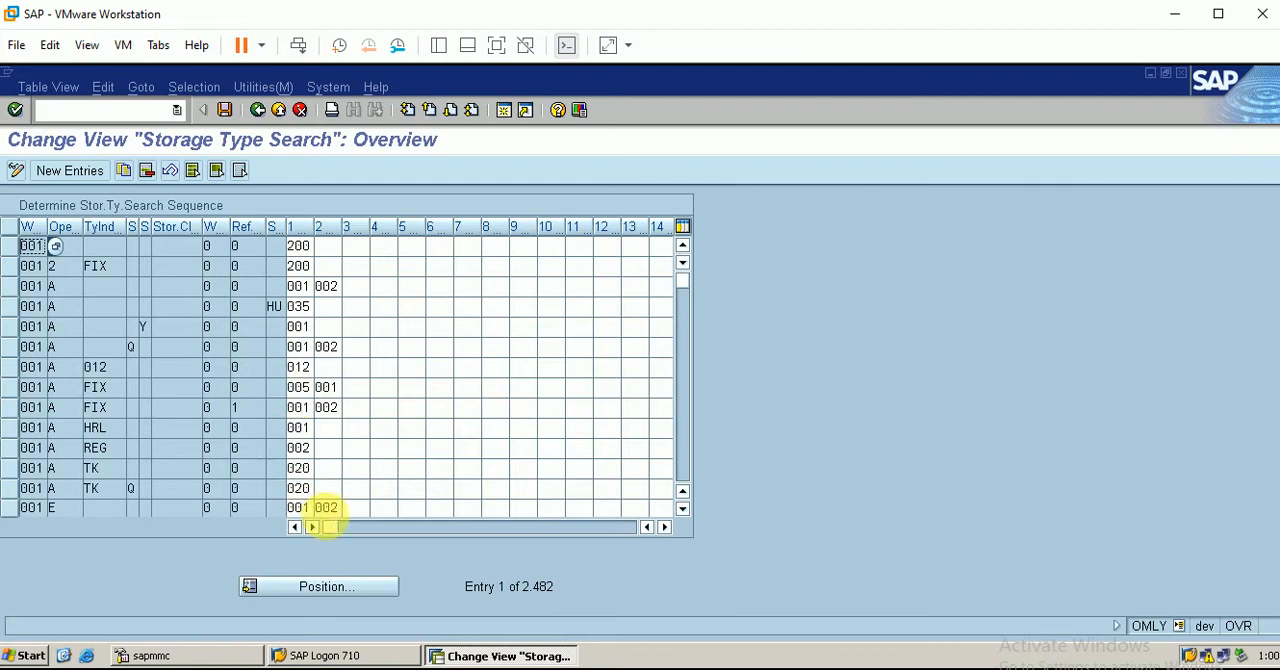
Switch to Excel to check the storage type indicator of storage type 005, and return to SAP
{"action": "left_click", "coordinate": [365, 668]}
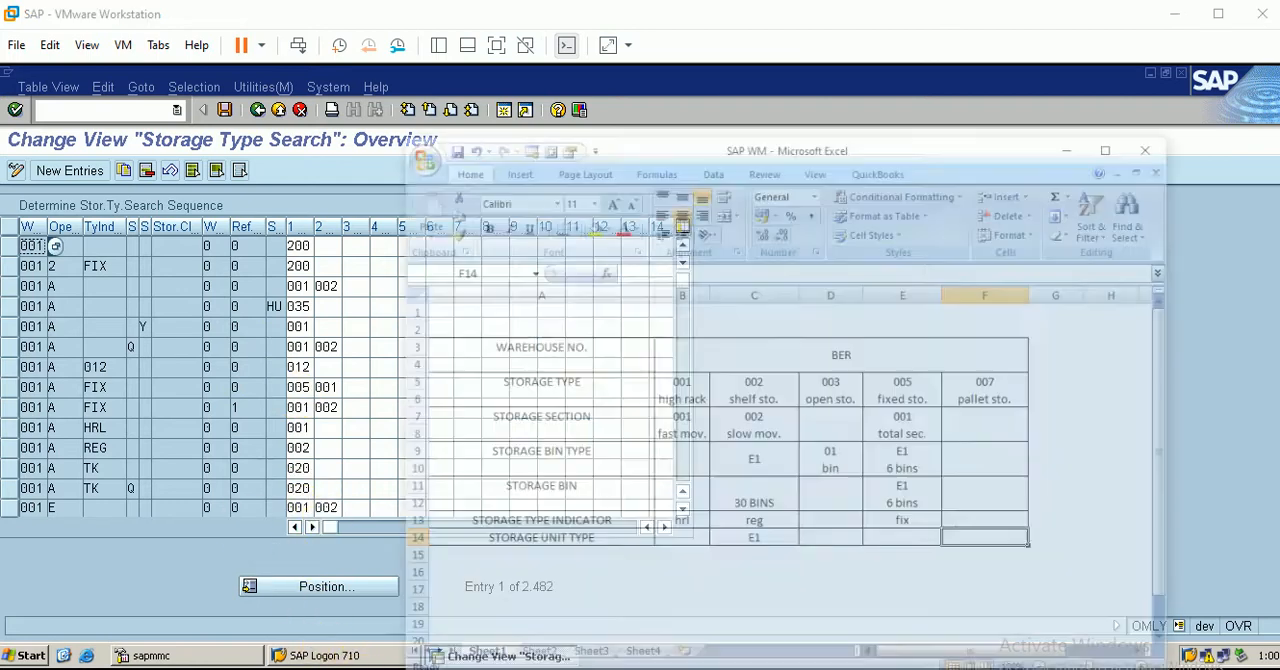
{"action": "left_click", "coordinate": [966, 490]}
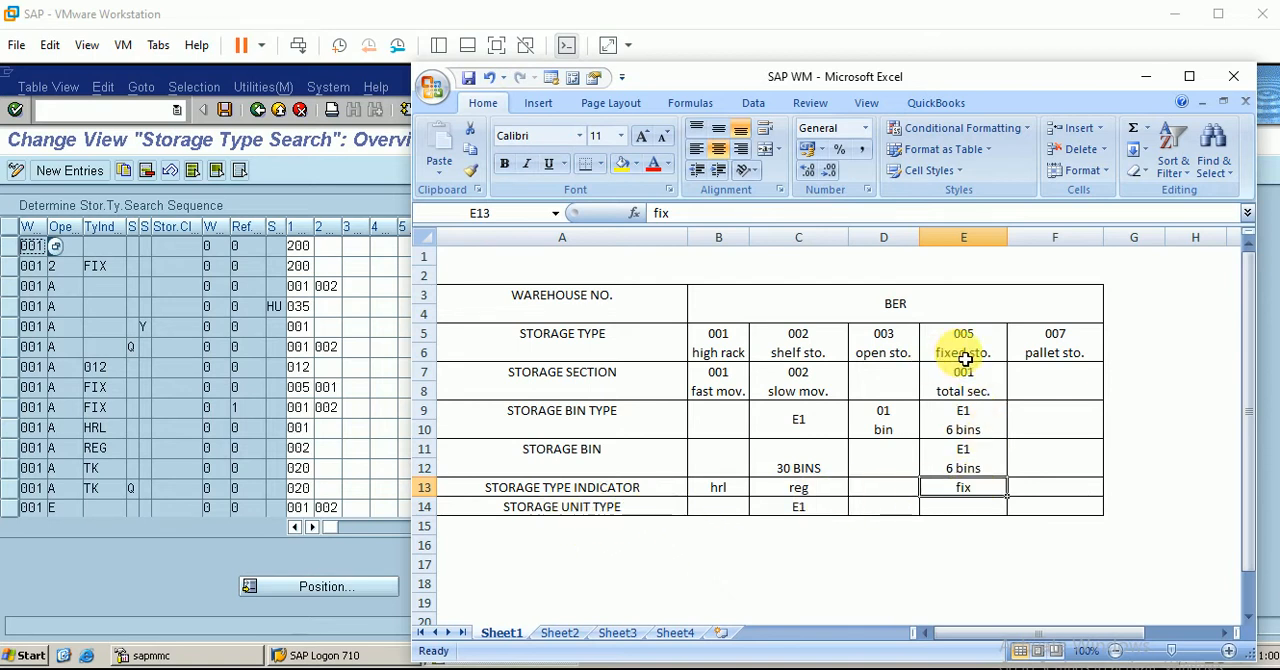
{"action": "left_click", "coordinate": [1146, 76]}
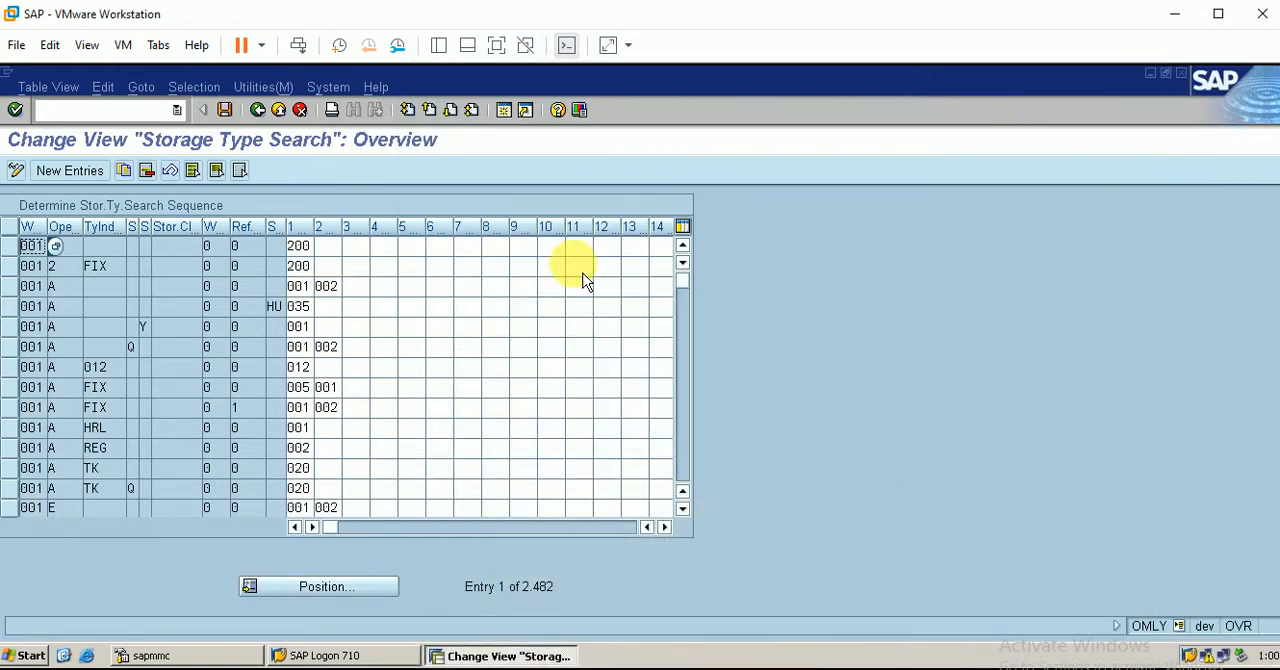
Copy the warehouse 001 stock removal entry for FIX with reference 1, and set the copy's warehouse number to BER
{"action": "left_click", "coordinate": [22, 412]}
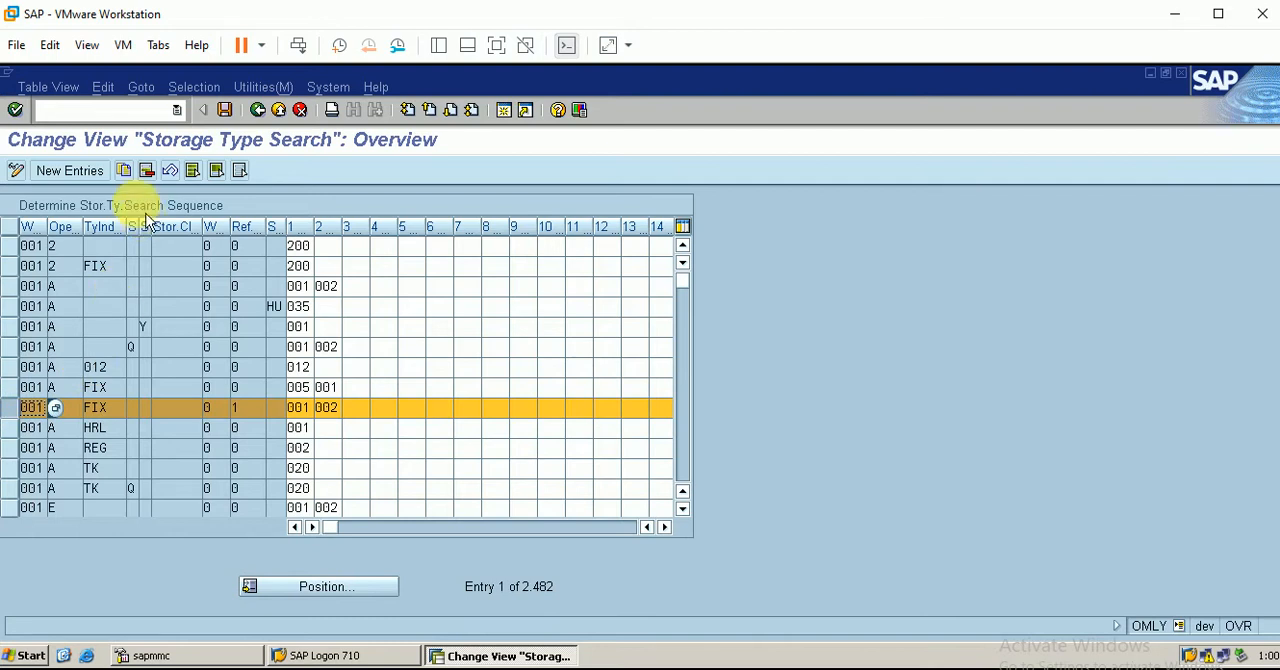
{"action": "left_click", "coordinate": [134, 178]}
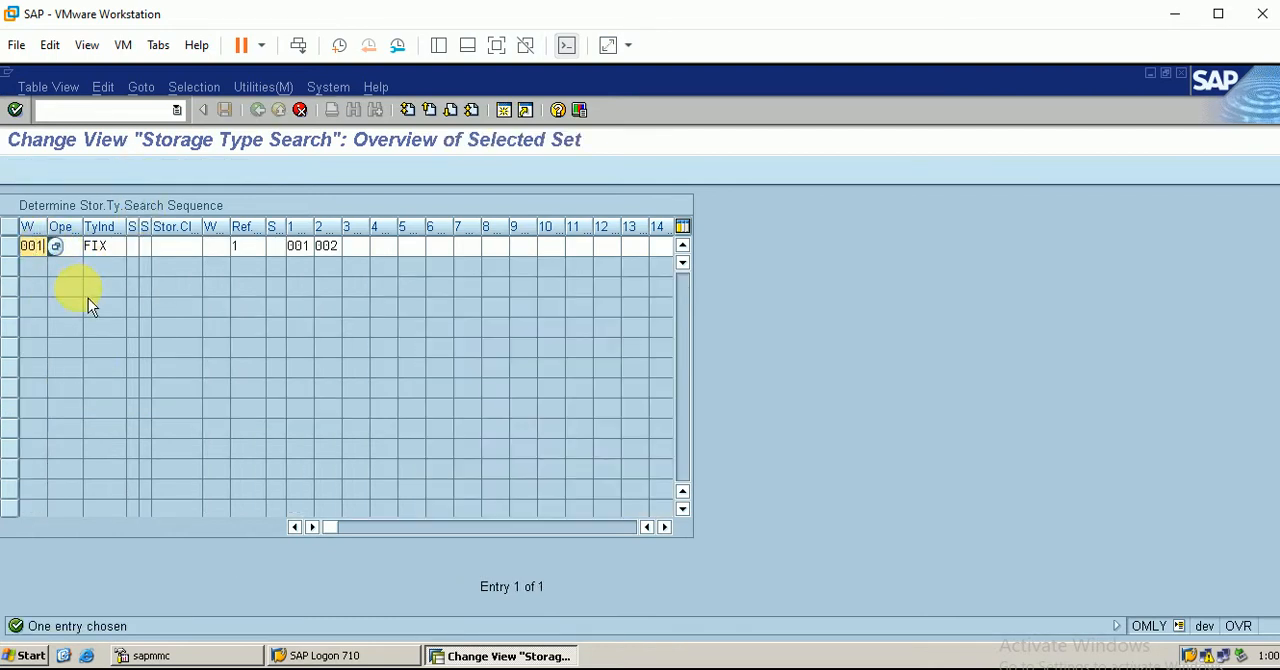
{"action": "key", "text": "BackSpace"}
{"action": "key", "text": "BackSpace"}
{"action": "key", "text": "BackSpace"}
{"action": "type", "text": "ber"}
Set the operation of the copied BER FIX entry to E (Putaway)
{"action": "left_click", "coordinate": [55, 246]}
{"action": "type", "text": "A"}
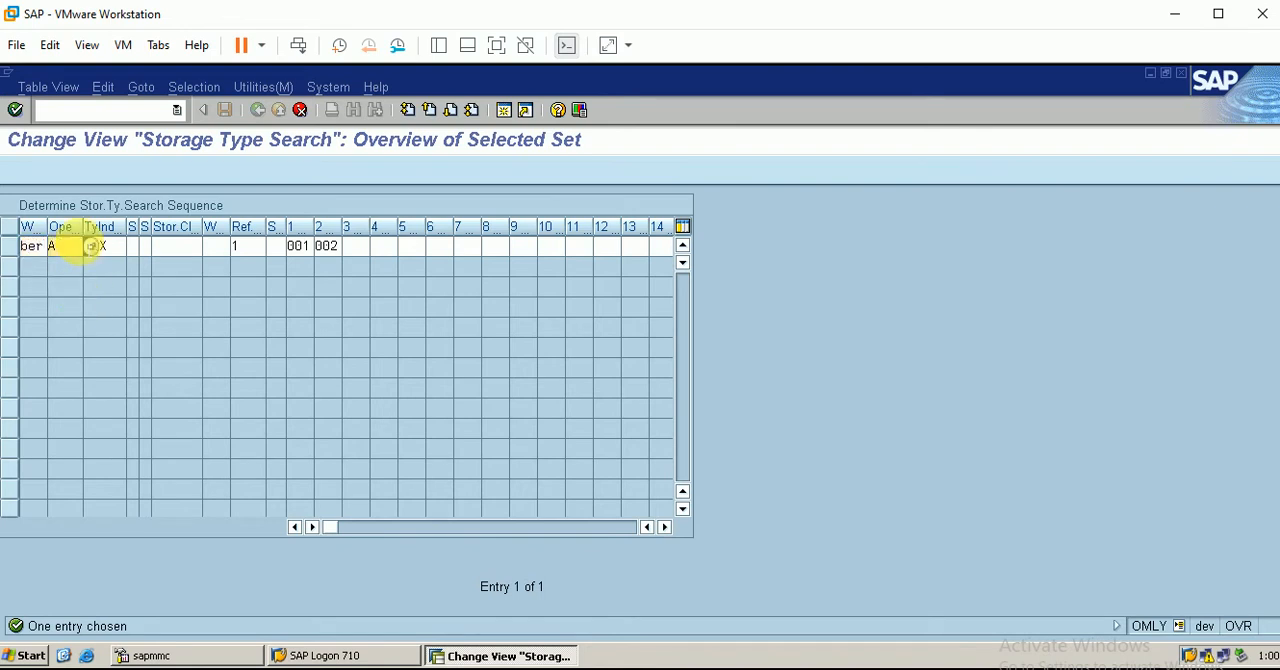
{"action": "left_click", "coordinate": [94, 248]}
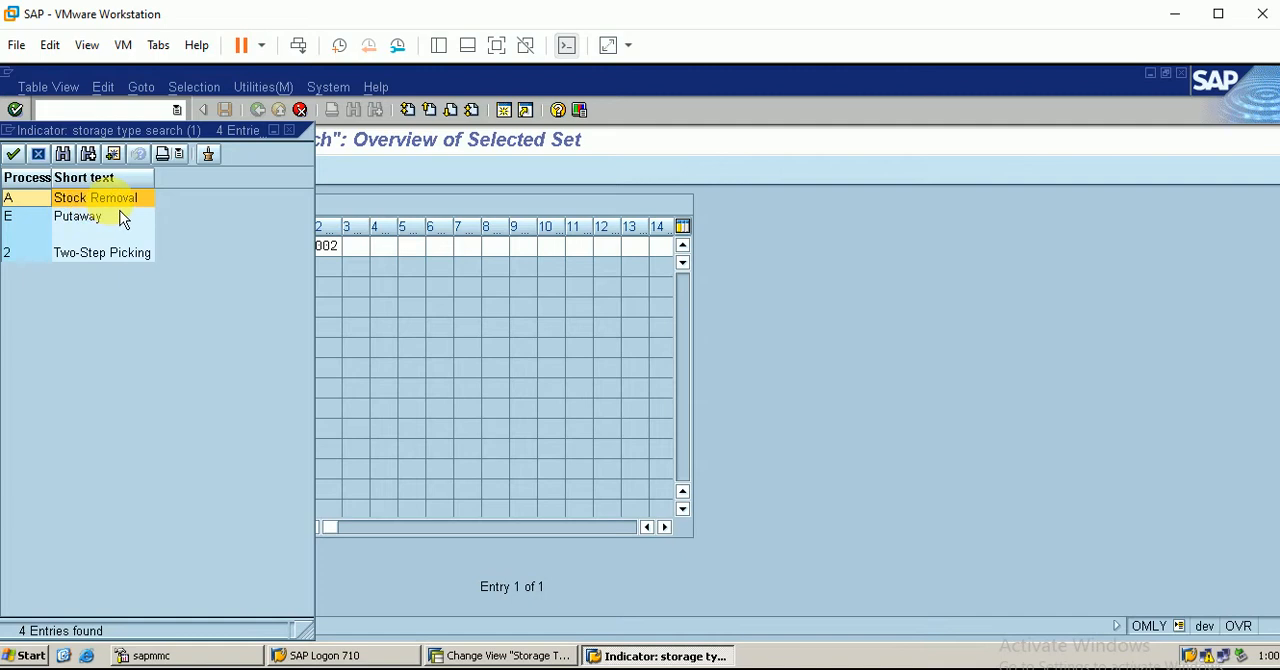
{"action": "left_click", "coordinate": [91, 226]}
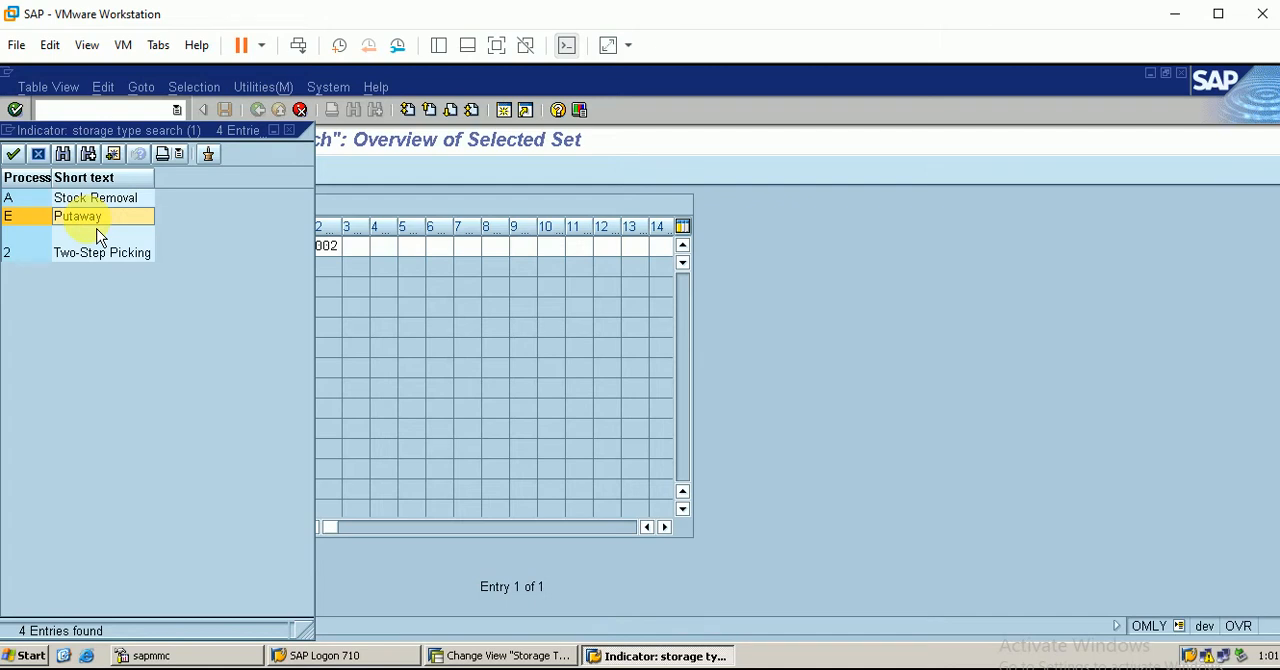
{"action": "double_click", "coordinate": [100, 218]}
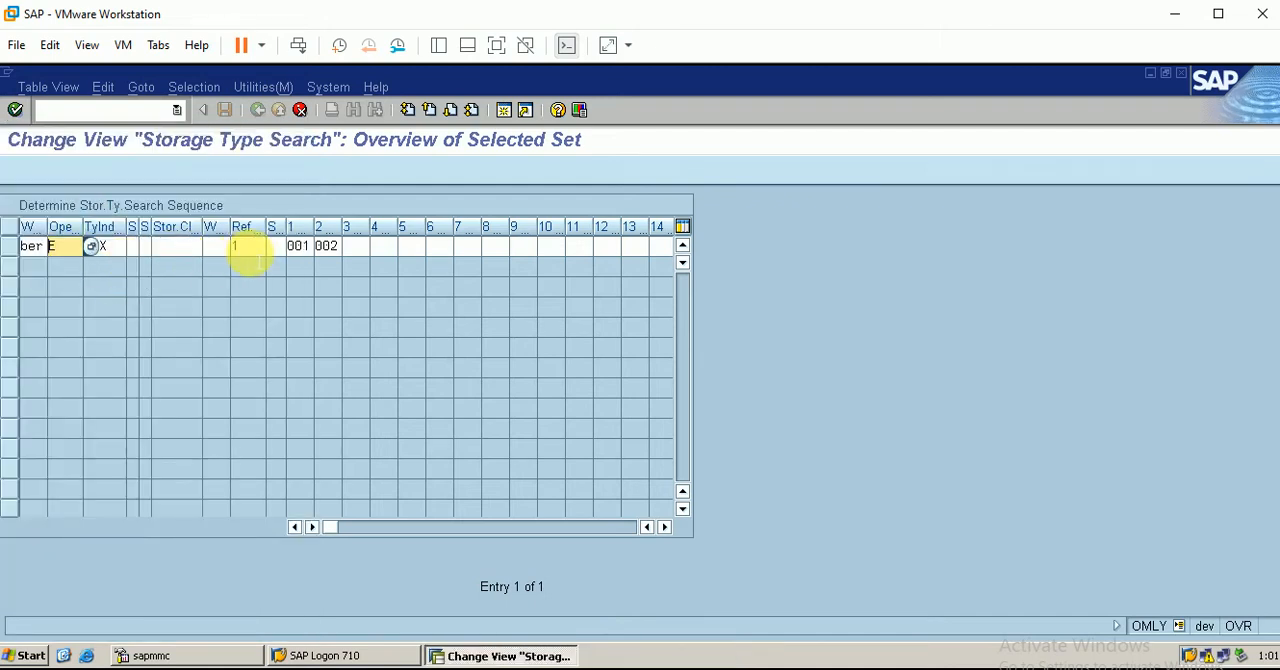
Set 005 (Fixed bin storage) as the entry's first storage type, clear the second storage type, and save the copied entry
{"action": "left_click", "coordinate": [250, 255]}
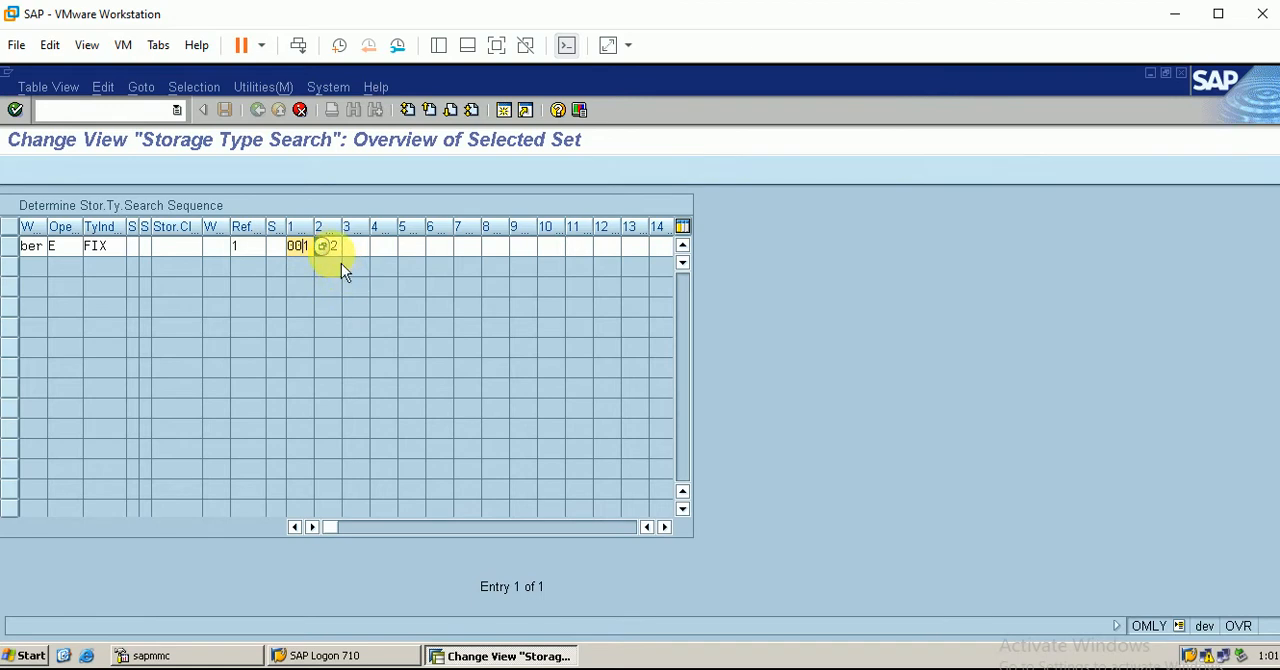
{"action": "key", "text": "Return"}
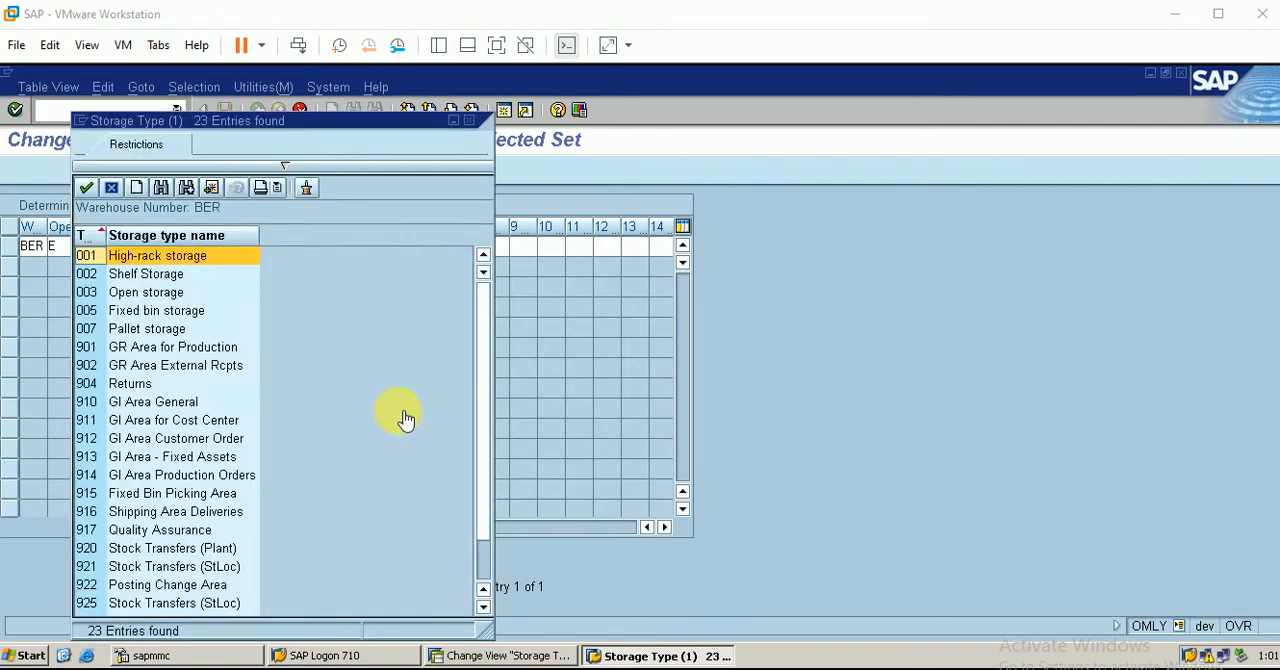
{"action": "double_click", "coordinate": [163, 318]}
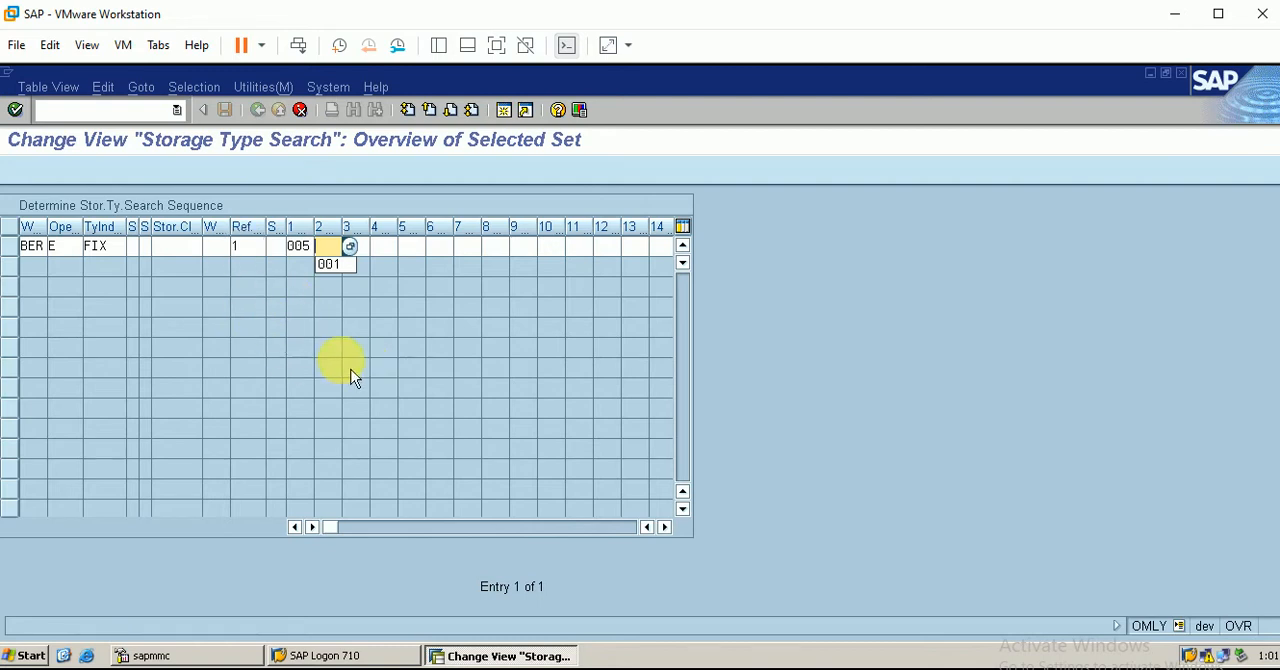
{"action": "left_click", "coordinate": [347, 366]}
{"action": "left_click", "coordinate": [354, 300]}
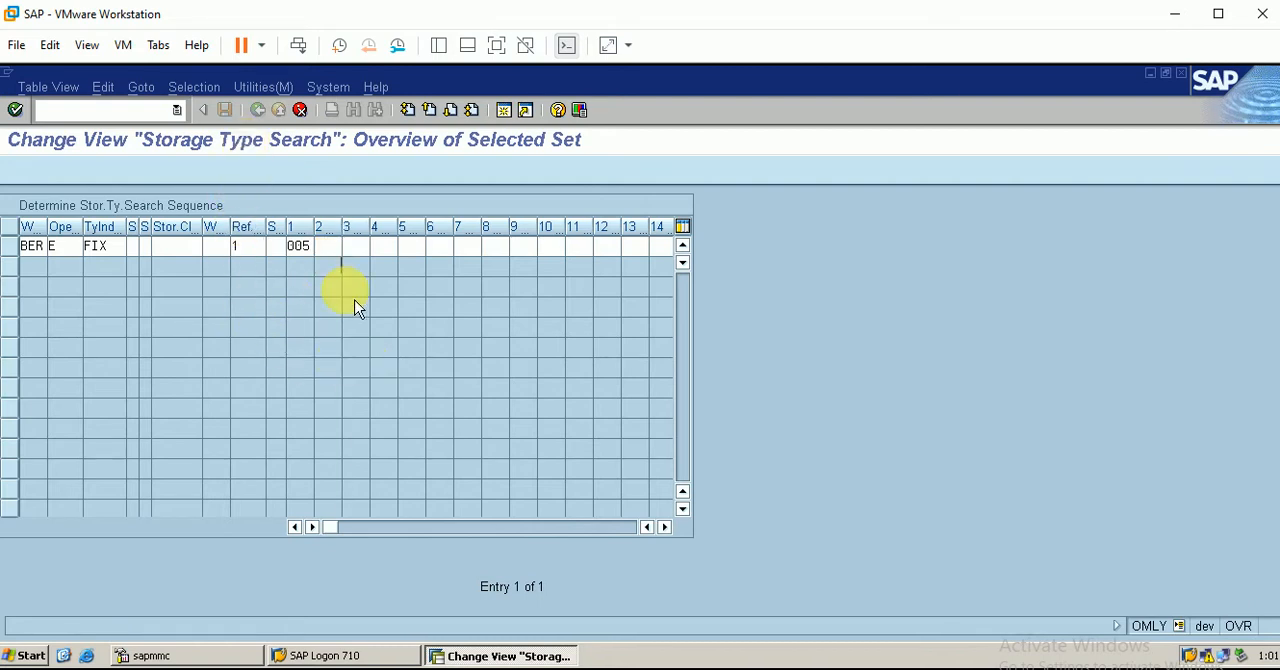
{"action": "key", "text": "Return"}
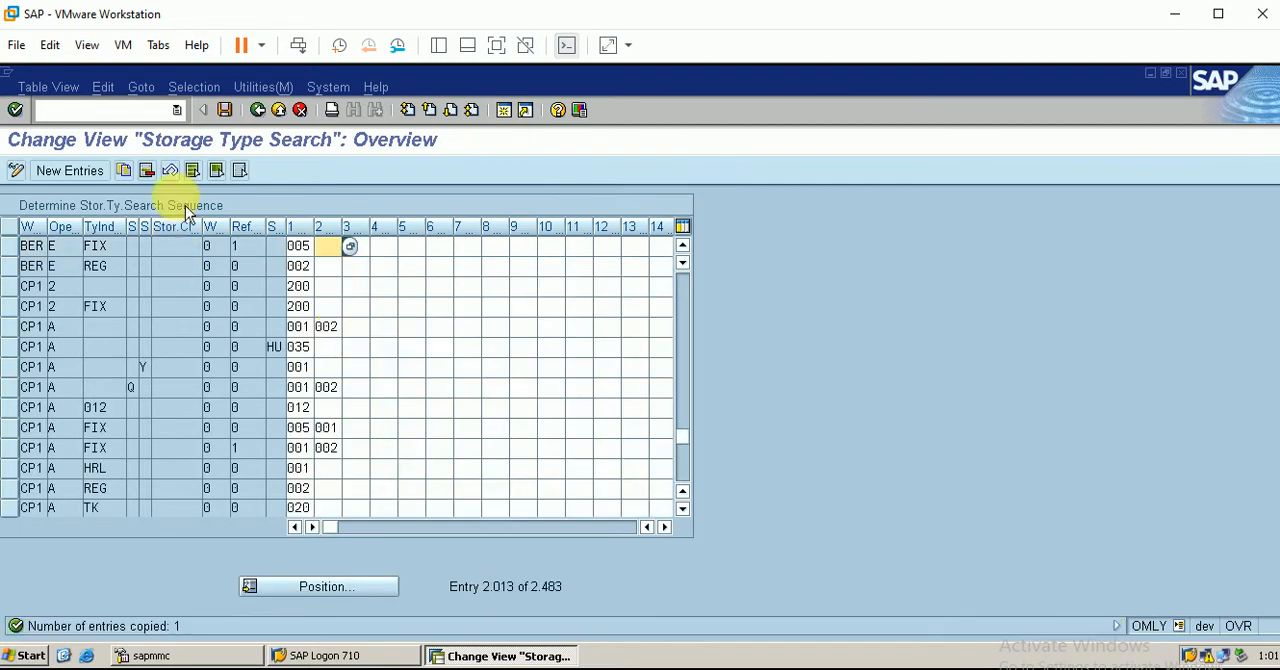
{"action": "left_click", "coordinate": [225, 110]}
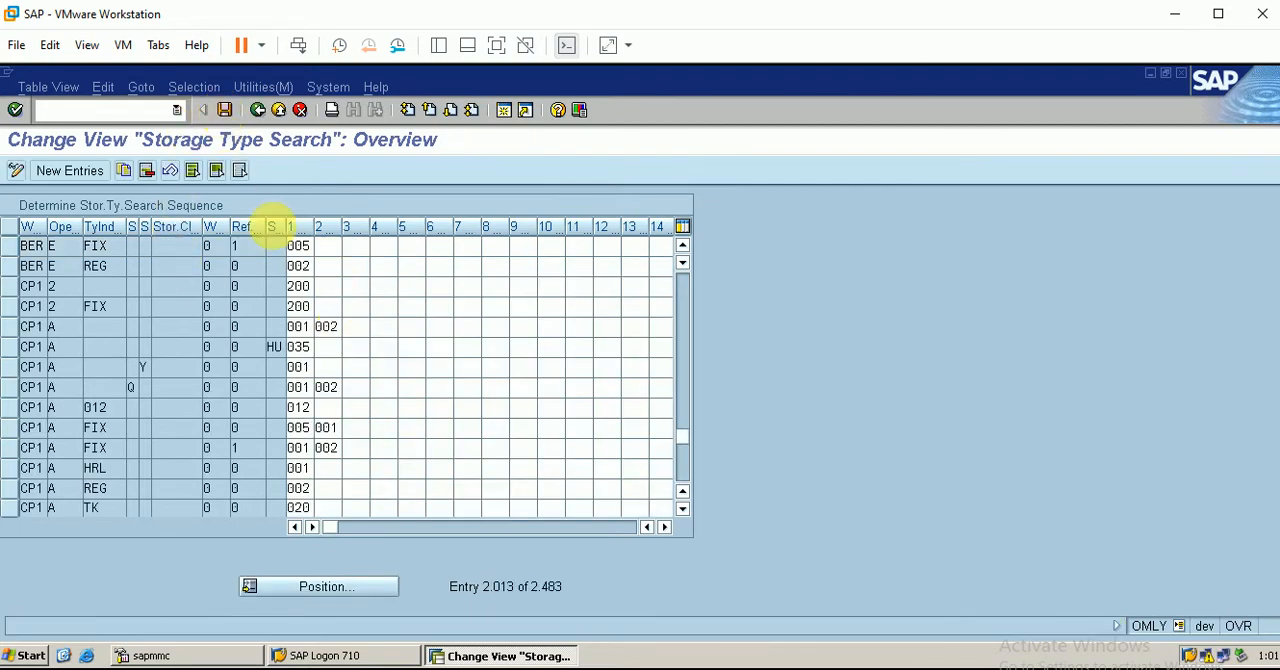
{"action": "left_click", "coordinate": [52, 369]}
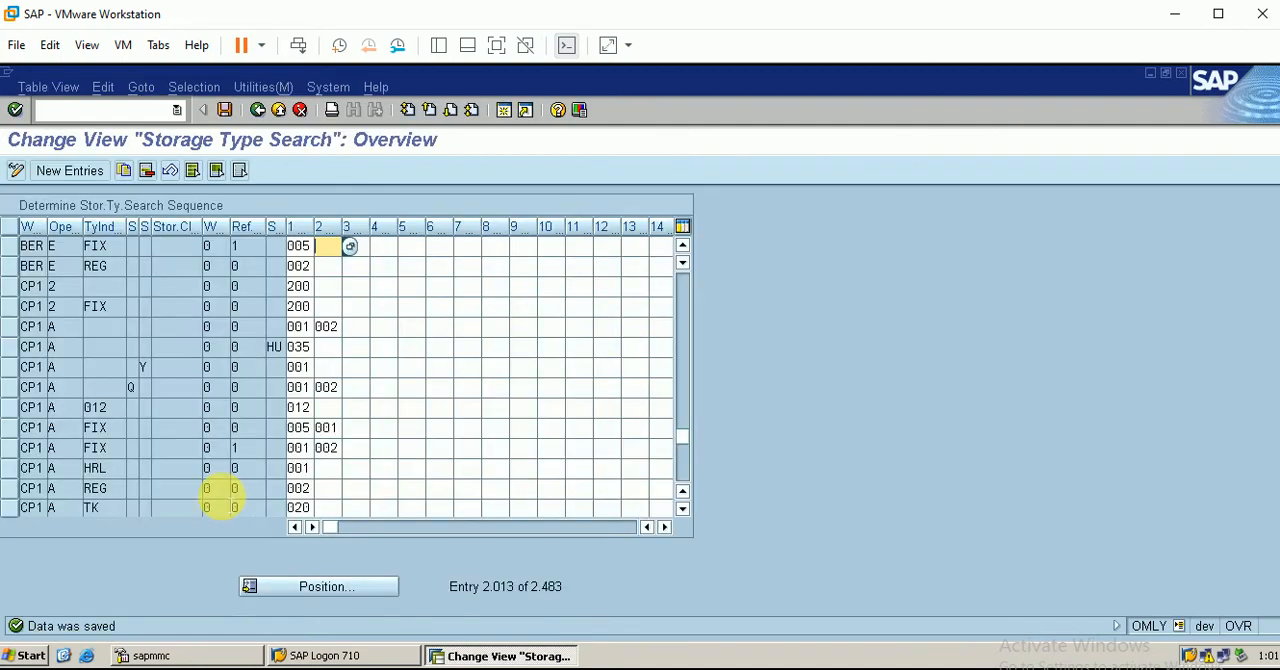
Copy the BER putaway entry for FIX as a new entry with operation A (Stock Removal)
{"action": "left_click", "coordinate": [10, 246]}
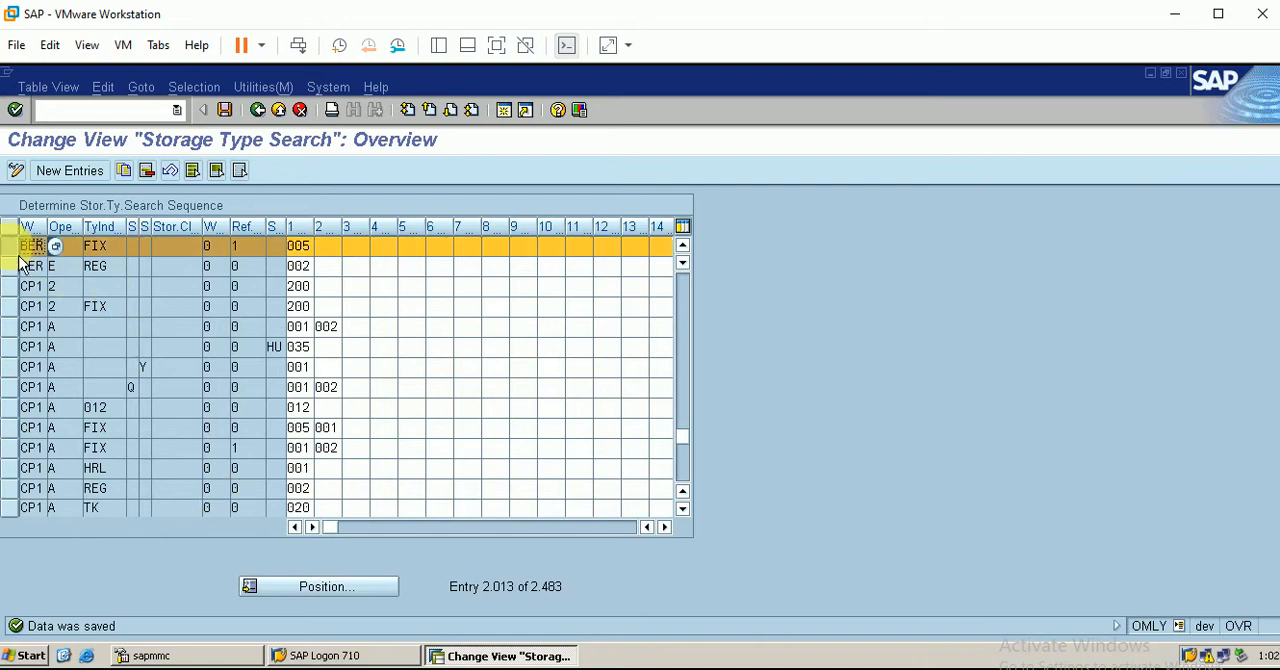
{"action": "left_click", "coordinate": [123, 170]}
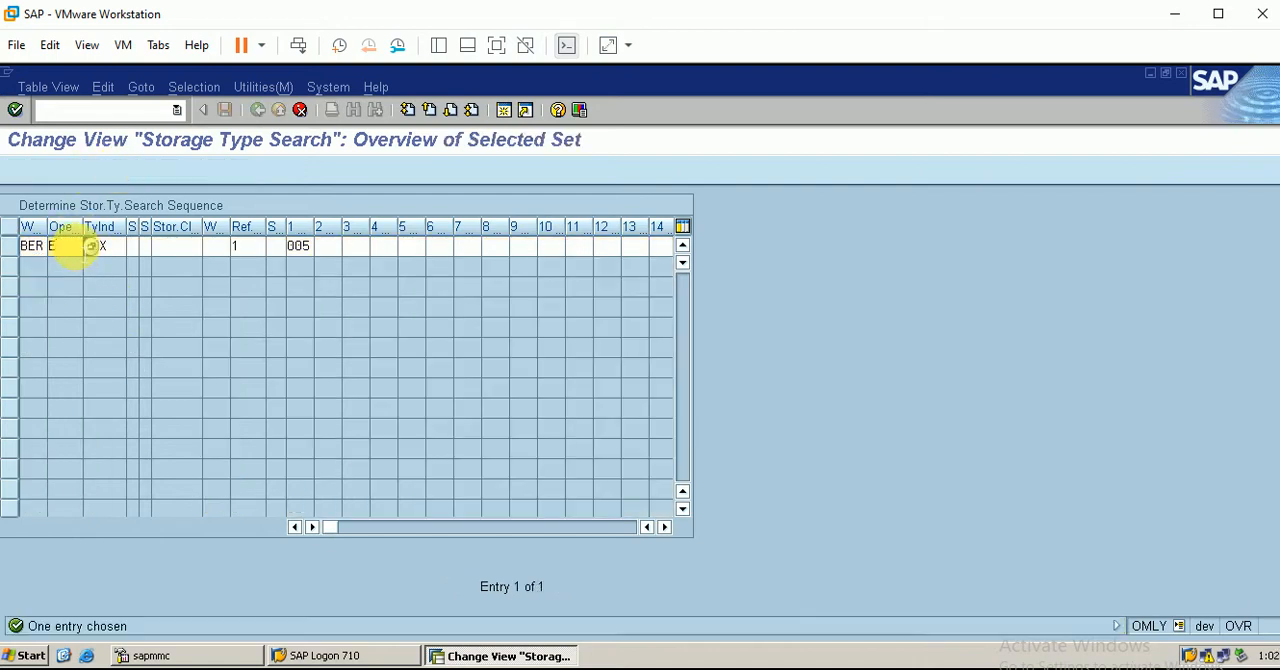
{"action": "left_click", "coordinate": [92, 247]}
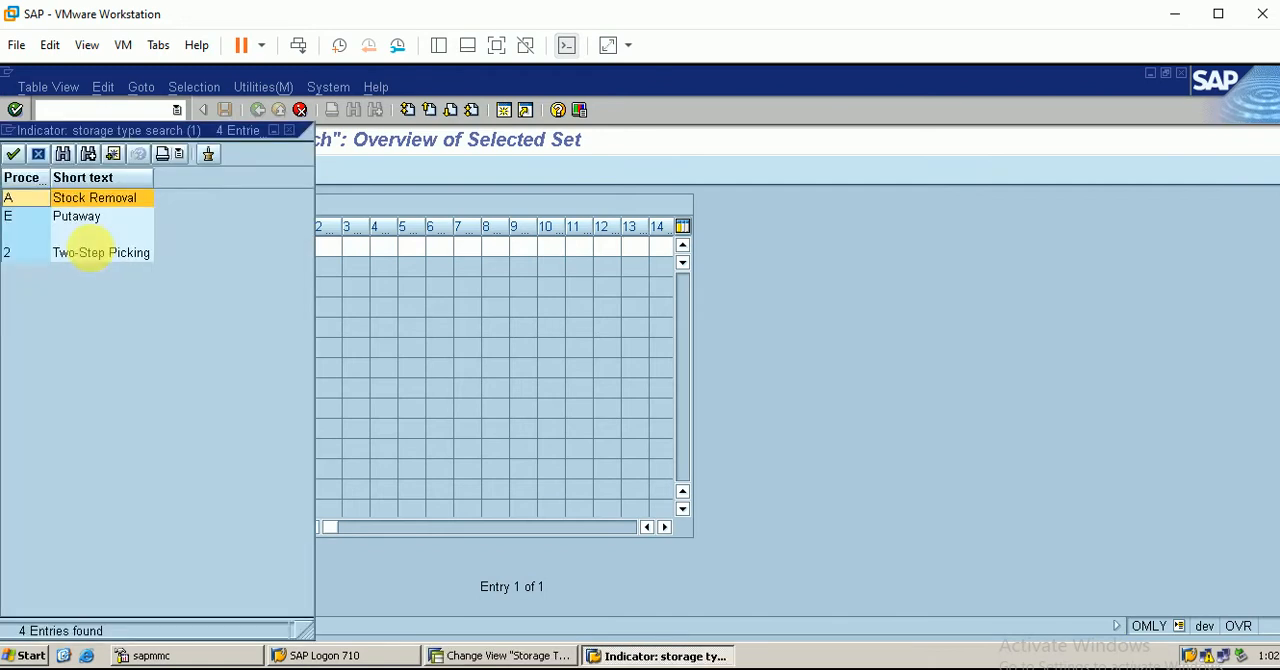
{"action": "double_click", "coordinate": [120, 198]}
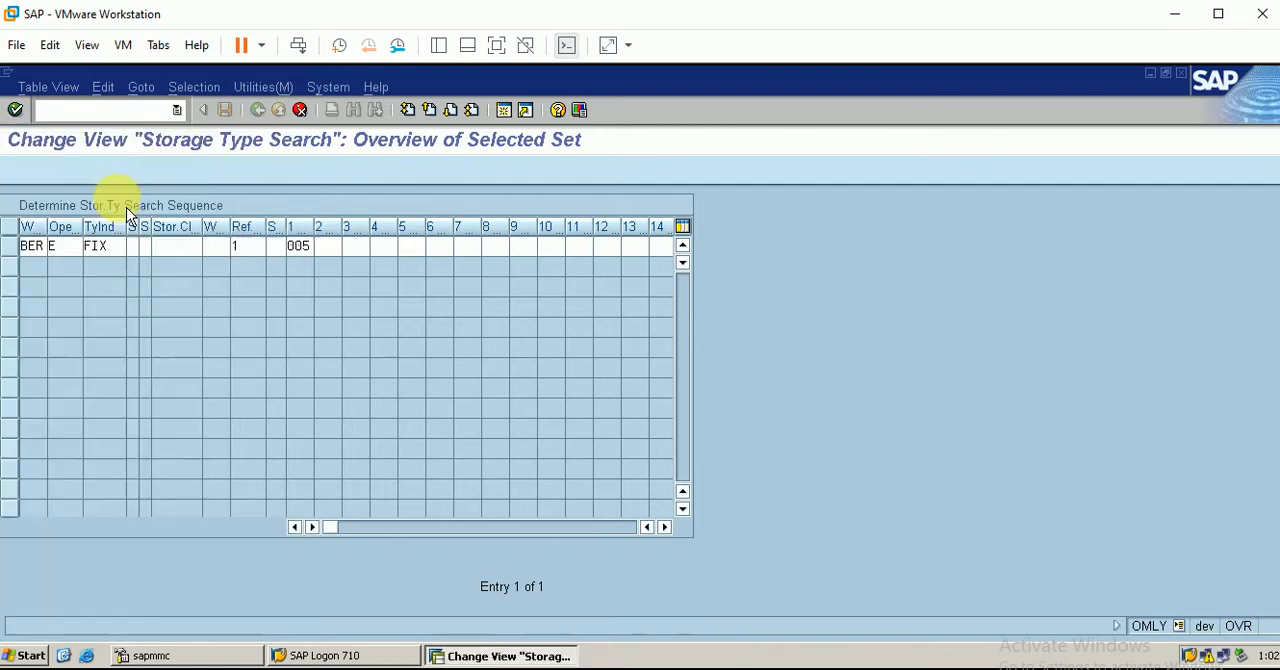
{"action": "key", "text": "Return"}
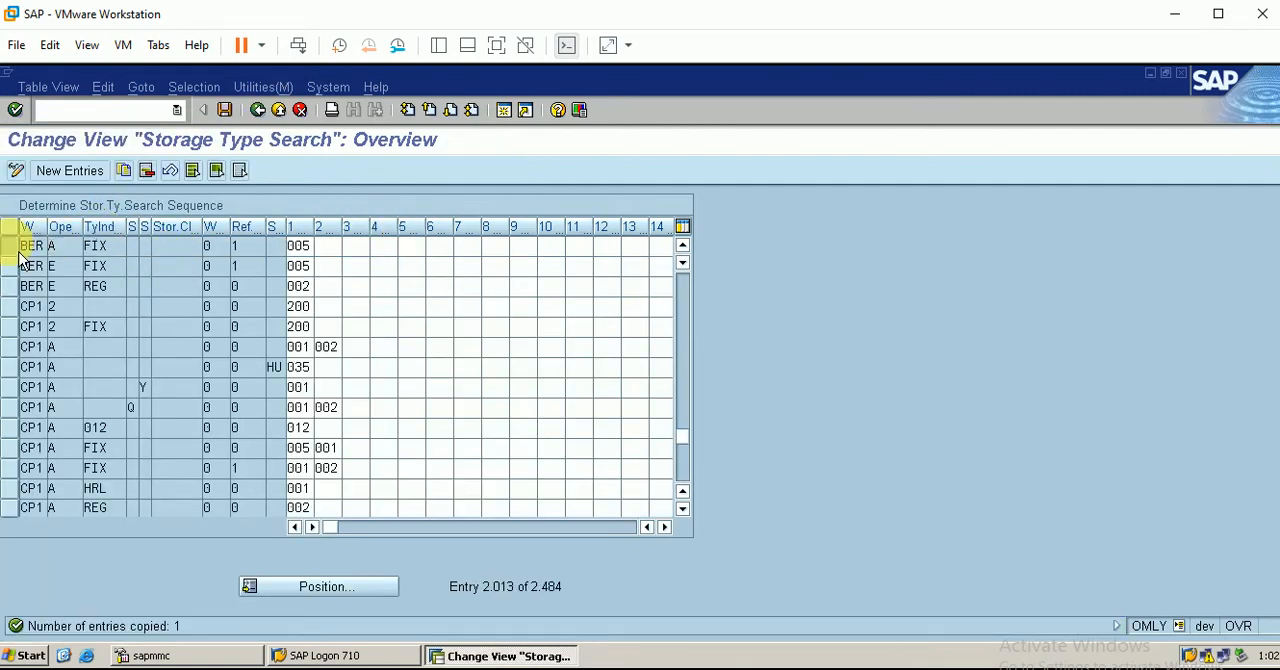
Compare the two BER FIX entries with the Excel overview, return to SAP and save the storage type search sequence
{"action": "left_click_drag", "start_coordinate": [20, 248], "coordinate": [22, 268]}
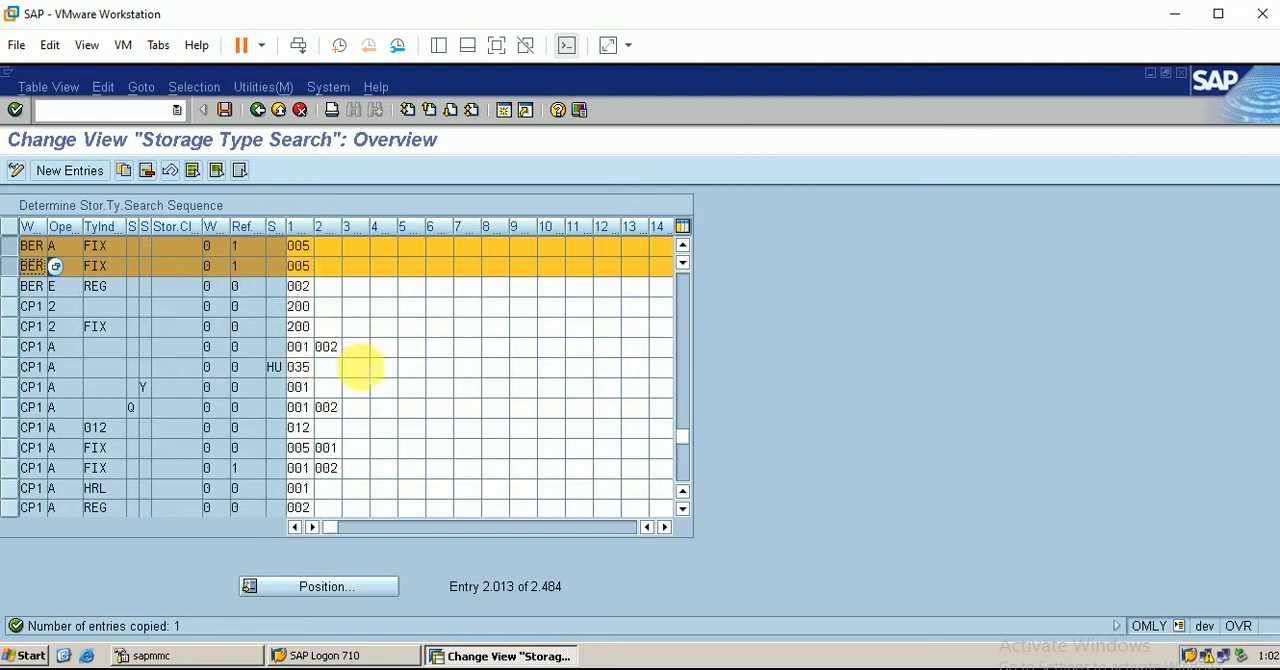
{"action": "key", "text": "alt+Tab"}
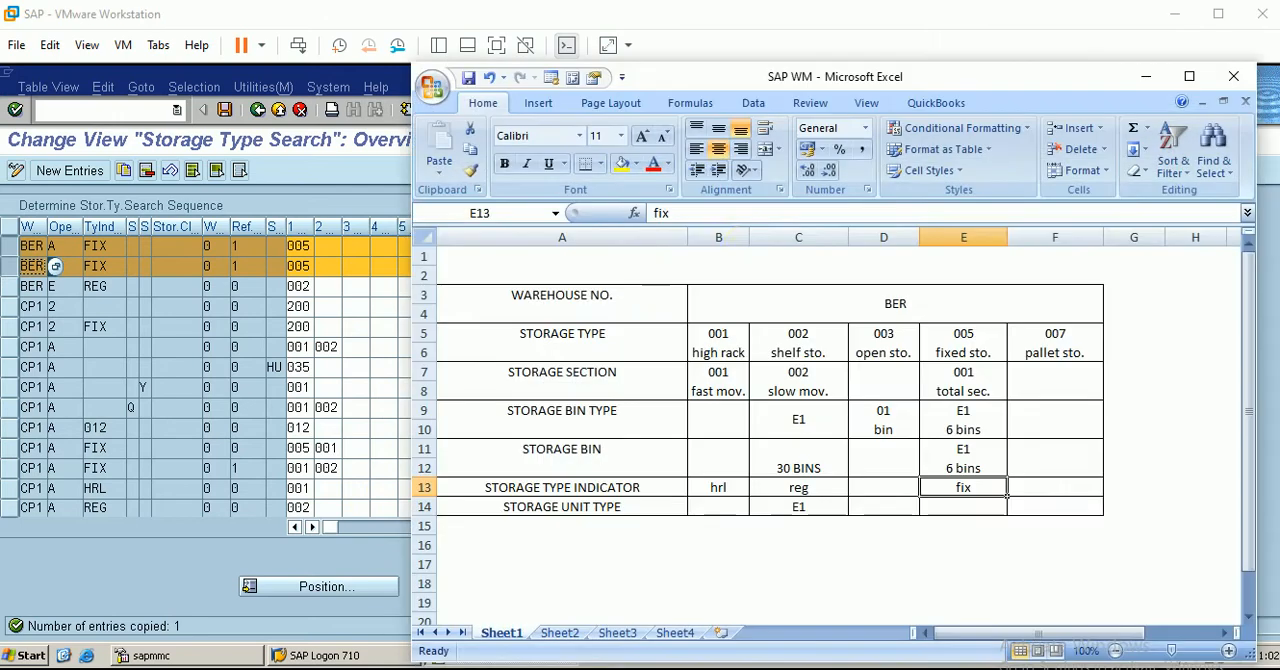
{"action": "left_click", "coordinate": [1146, 76]}
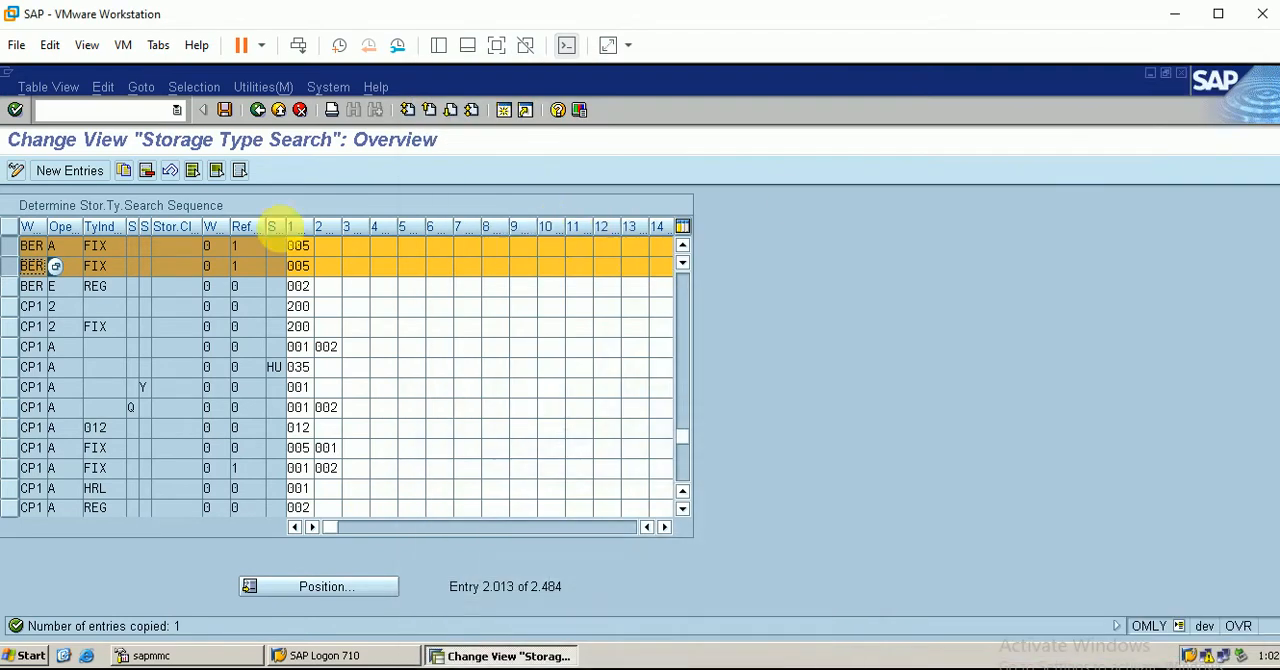
{"action": "left_click", "coordinate": [226, 112]}
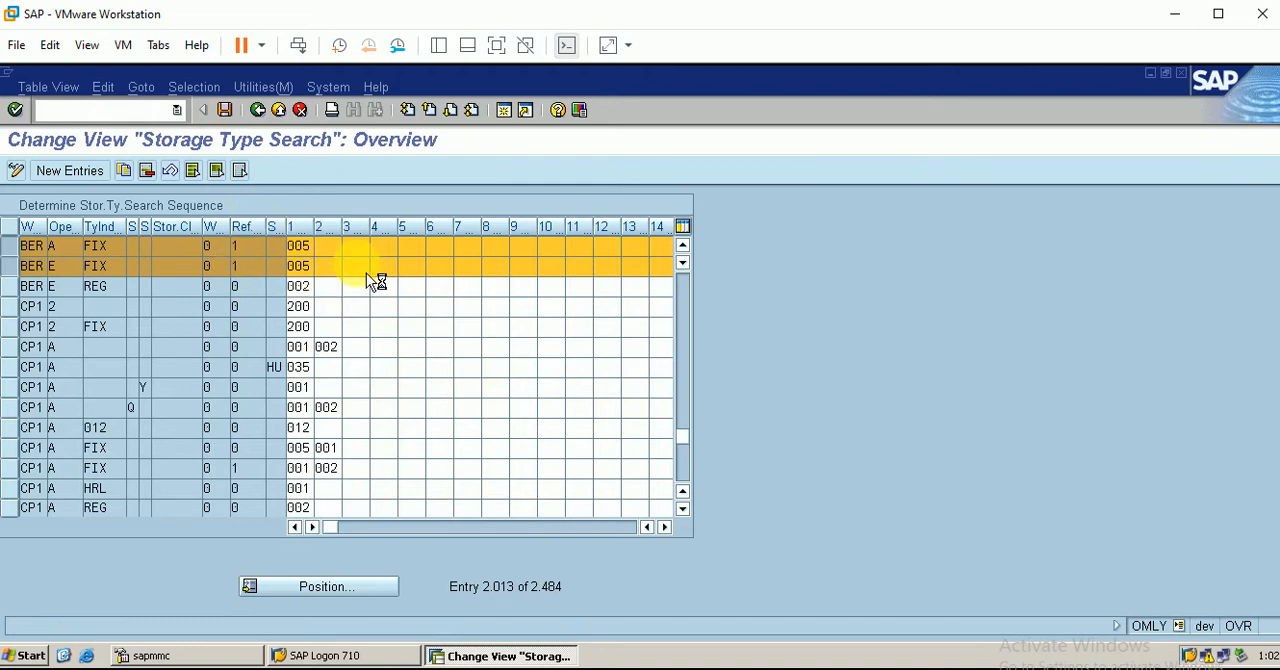
Return to the implementation guide, open Activate Storage Section Search and display the table for determining the search sequence
{"action": "left_click", "coordinate": [258, 110]}
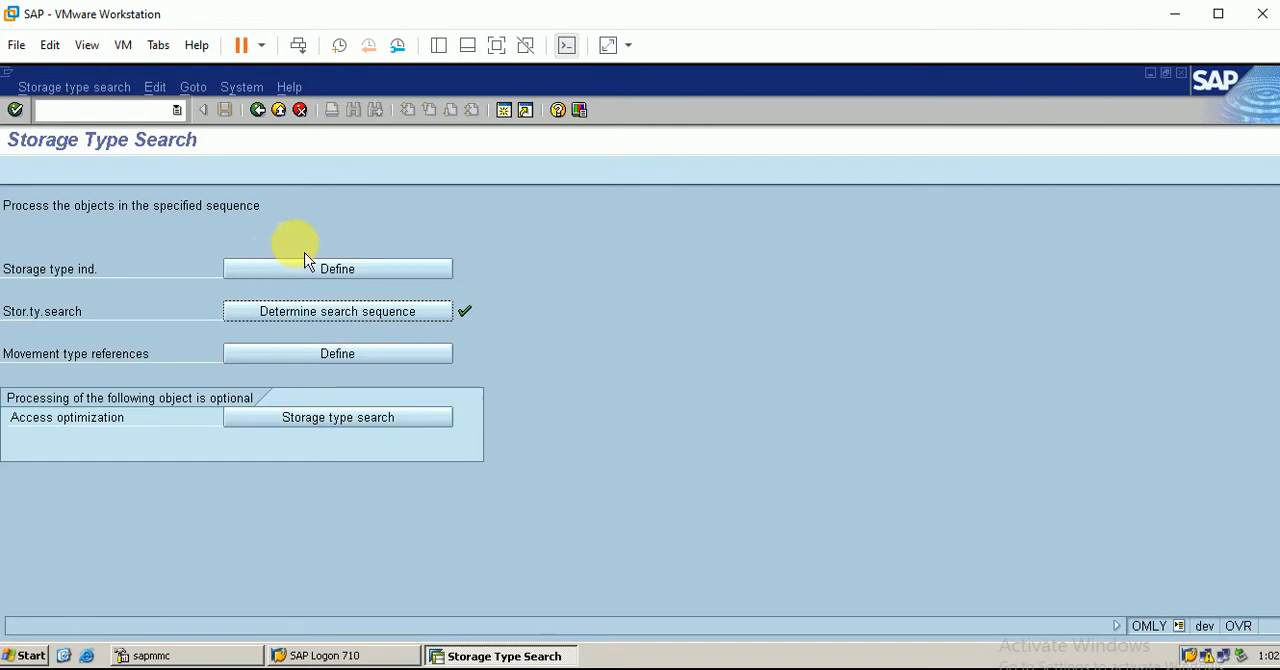
{"action": "left_click", "coordinate": [259, 111]}
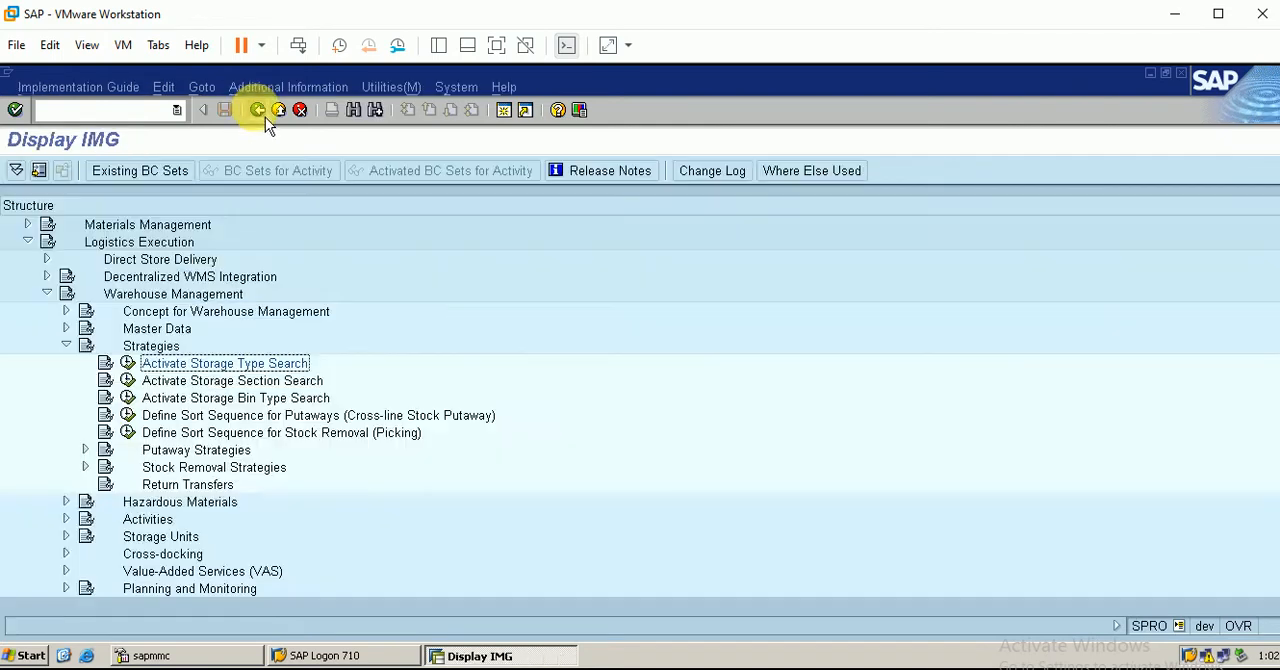
{"action": "left_click", "coordinate": [128, 381]}
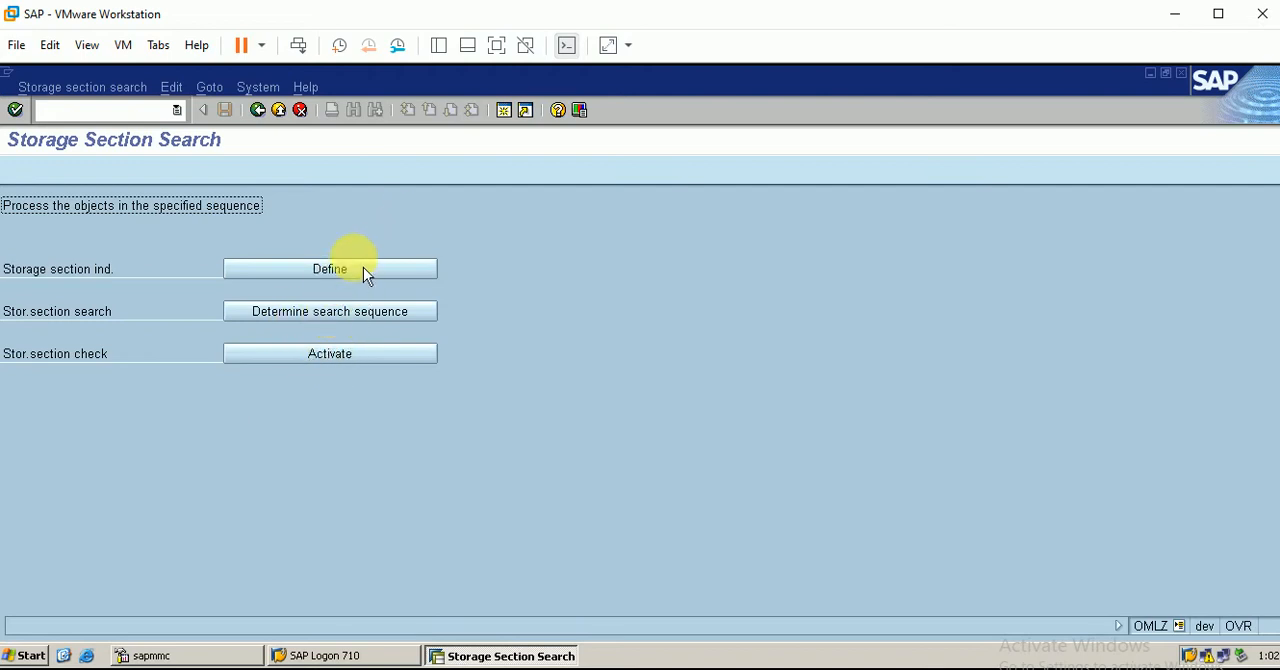
{"action": "left_click", "coordinate": [328, 320]}
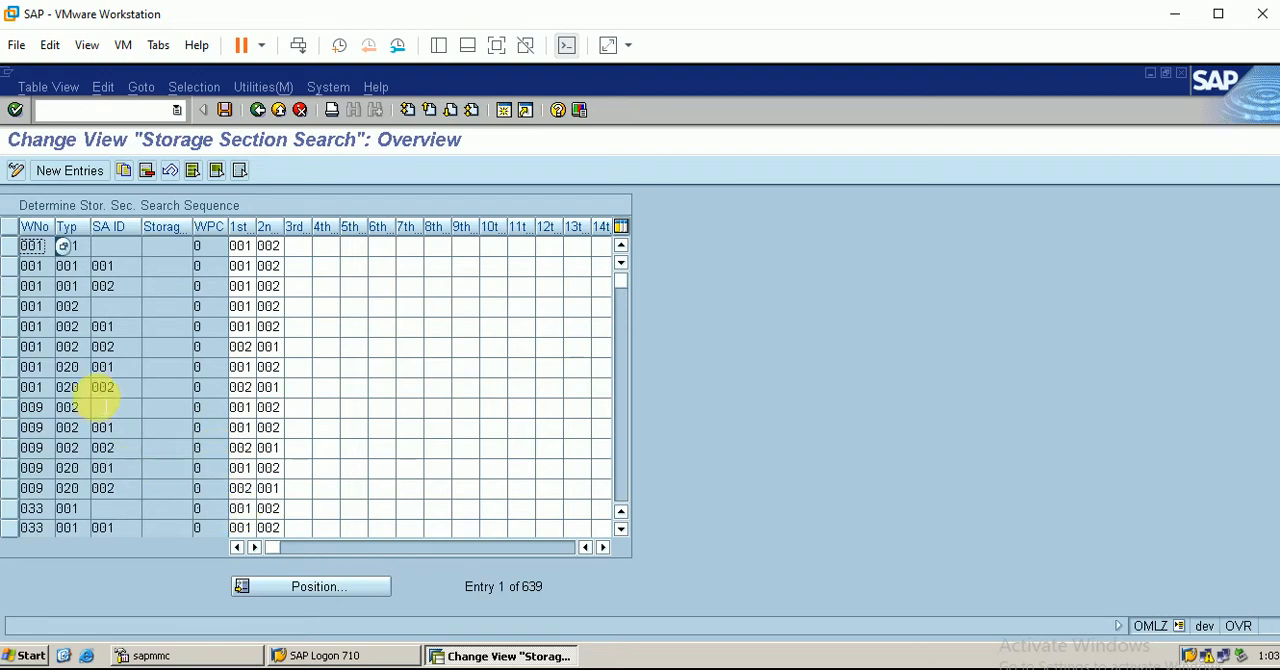
Add a new section search entry for warehouse BER and storage type 005, with section 001 (Total section) first in the sequence
{"action": "left_click", "coordinate": [88, 172]}
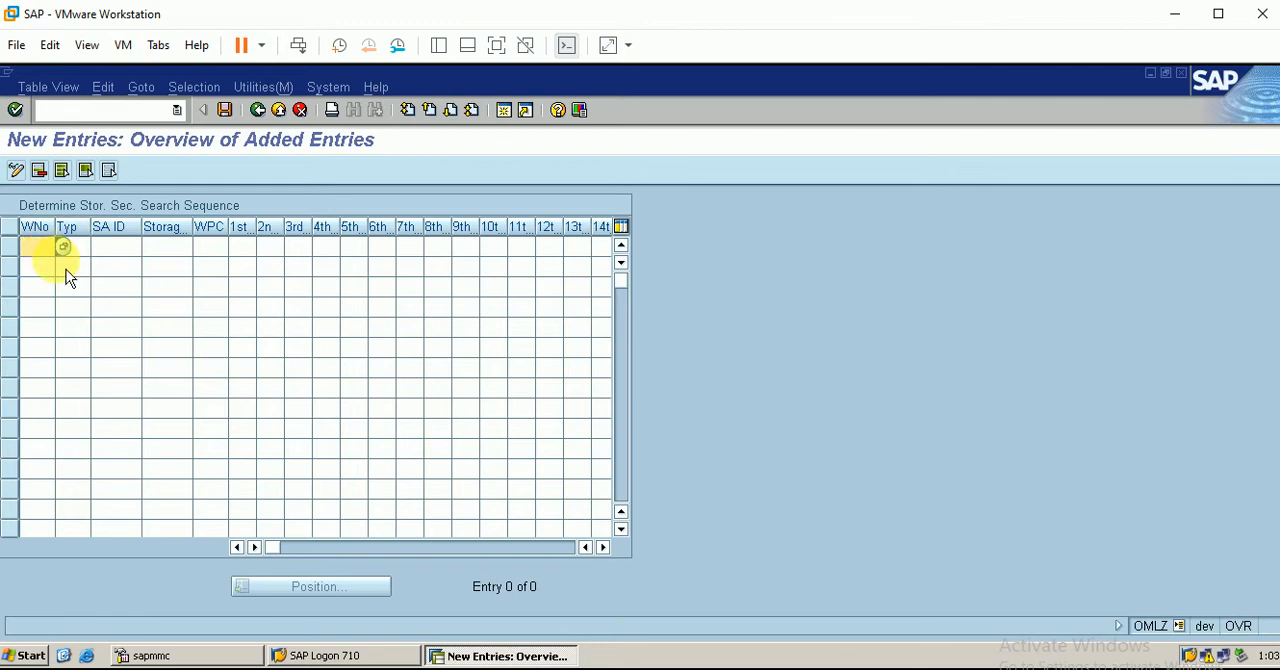
{"action": "type", "text": "ber"}
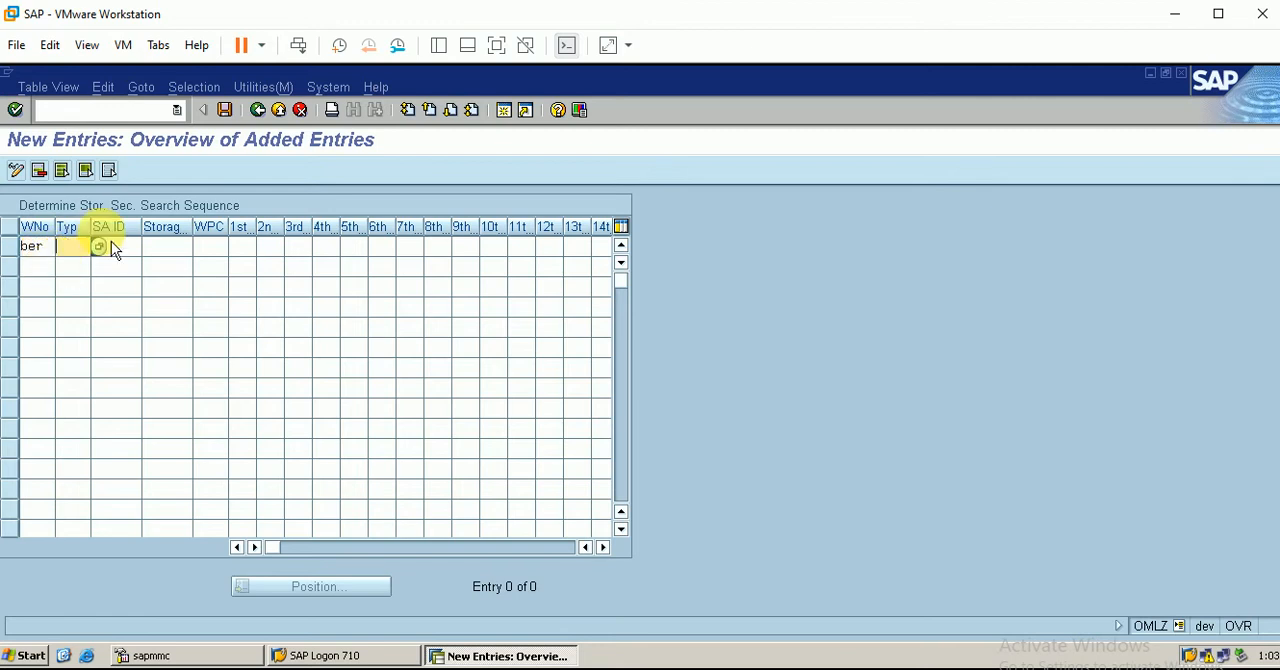
{"action": "key", "text": "Return"}
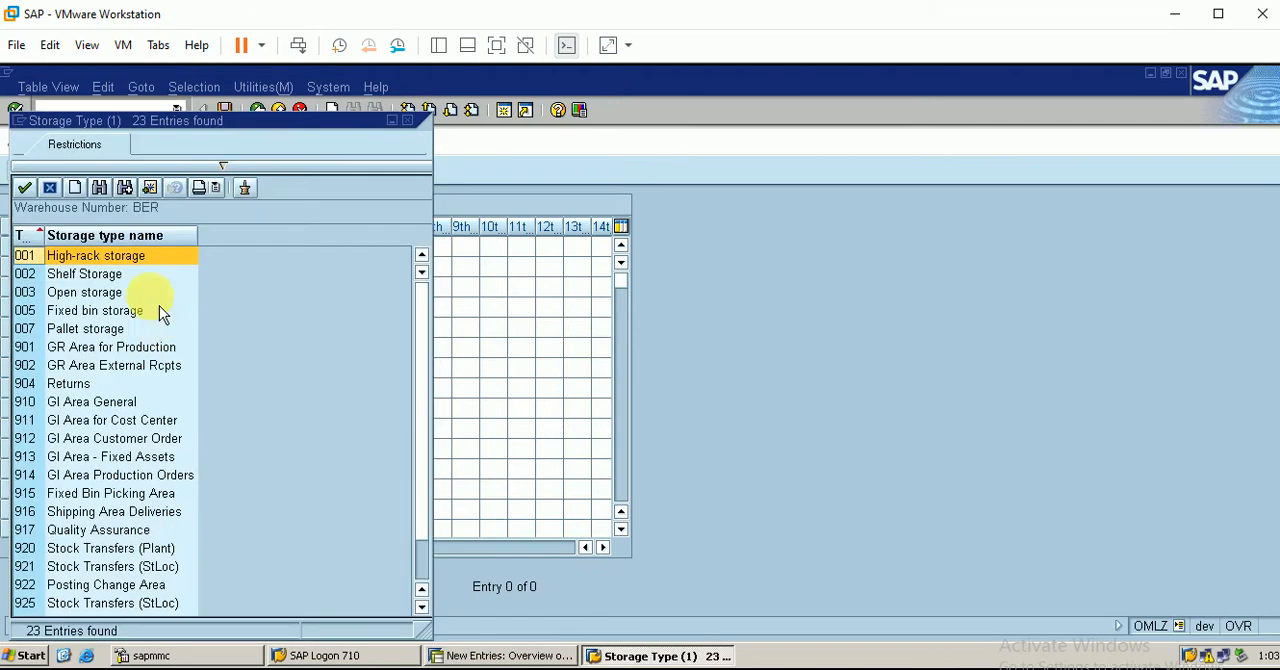
{"action": "double_click", "coordinate": [96, 312]}
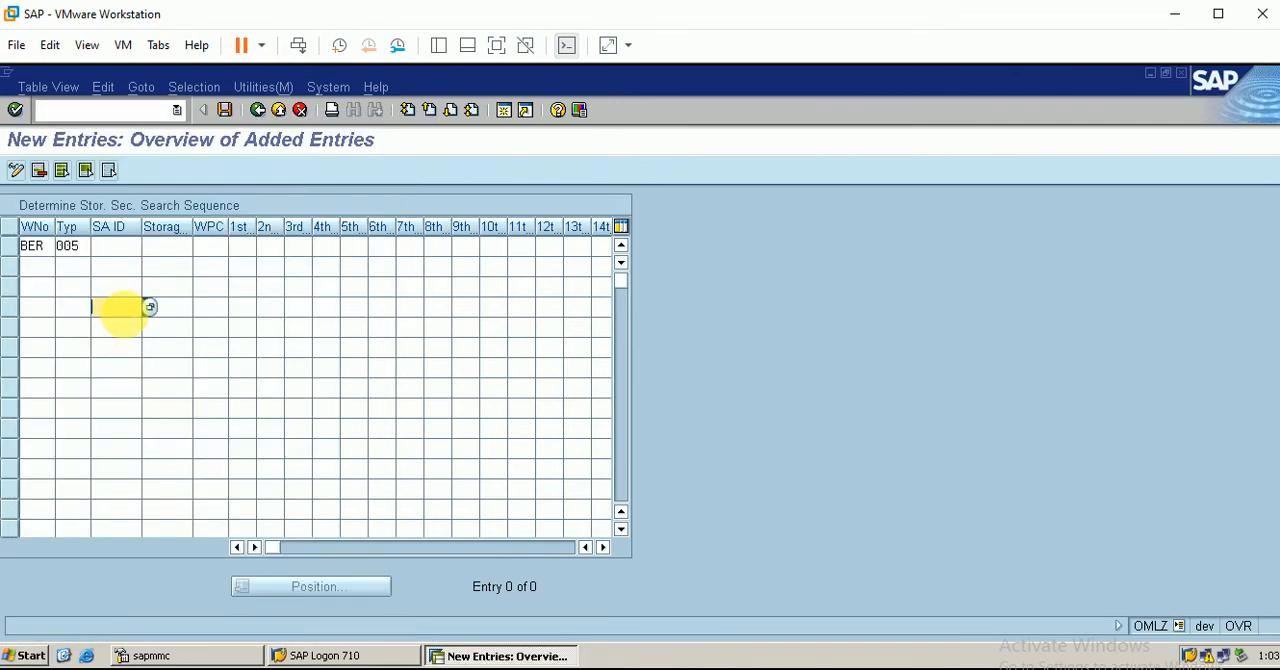
{"action": "left_click", "coordinate": [240, 247]}
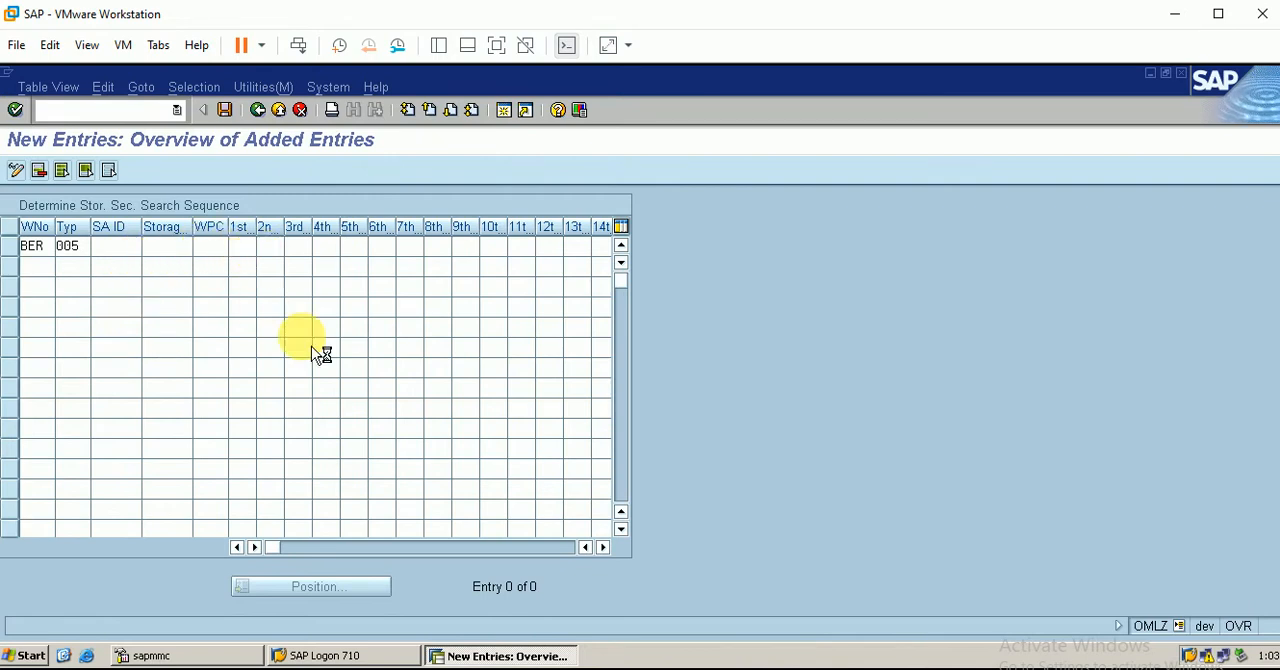
{"action": "key", "text": "F4"}
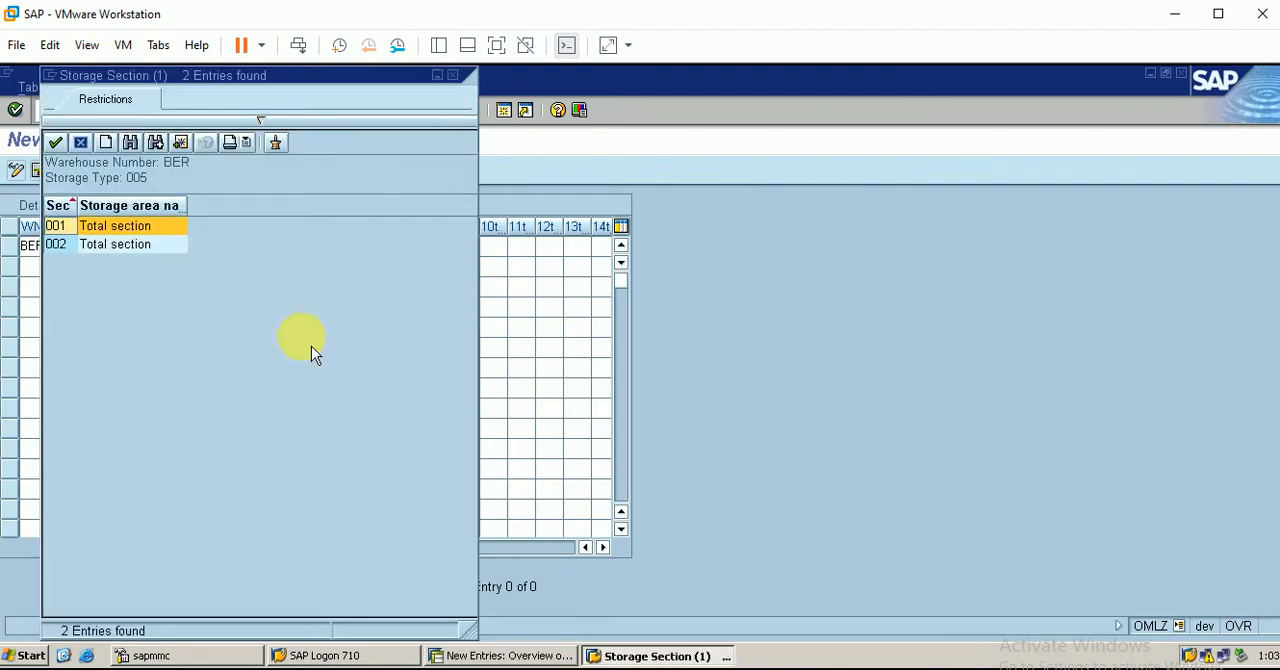
{"action": "double_click", "coordinate": [129, 243]}
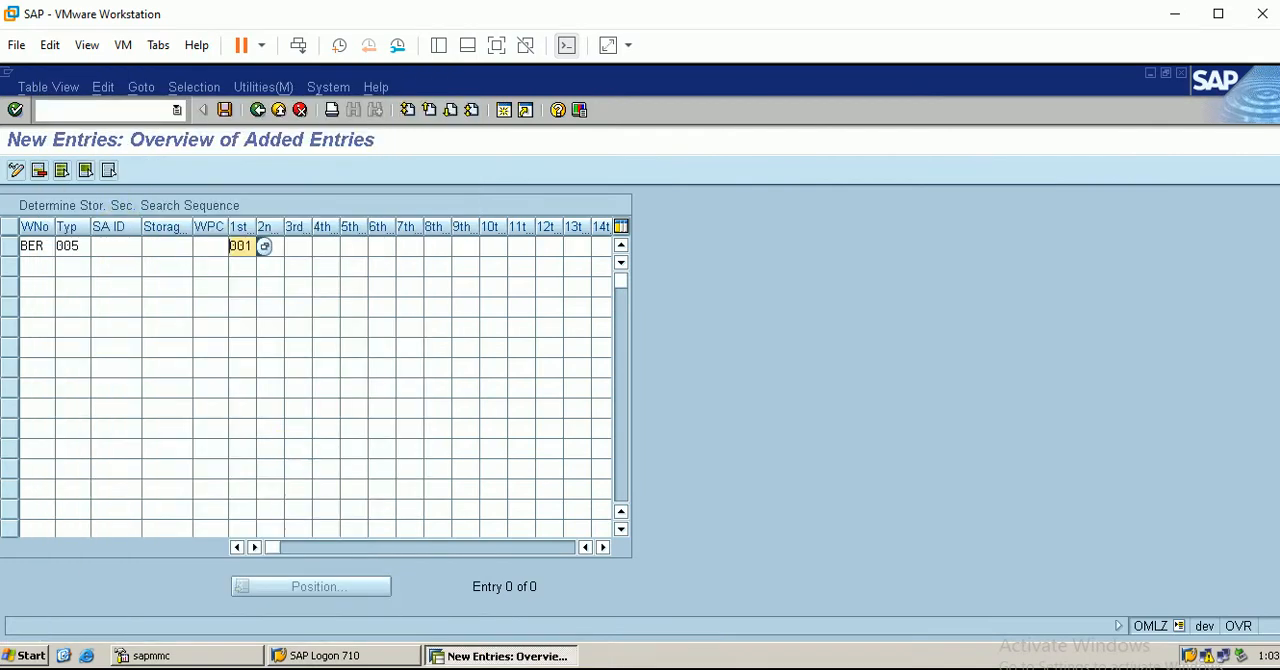
Check the storage section of storage type 005 in Excel, return to SAP and save the new section search entry
{"action": "key", "text": "alt+Tab"}
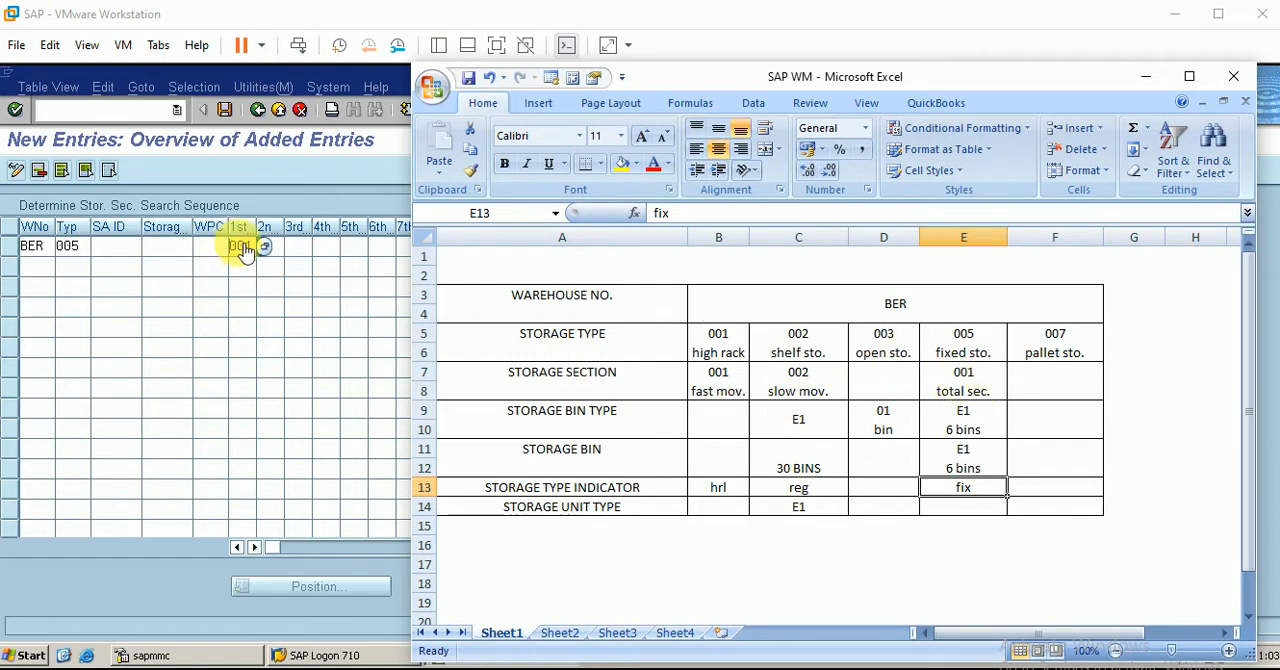
{"action": "left_click", "coordinate": [1148, 77]}
{"action": "left_click", "coordinate": [225, 112]}
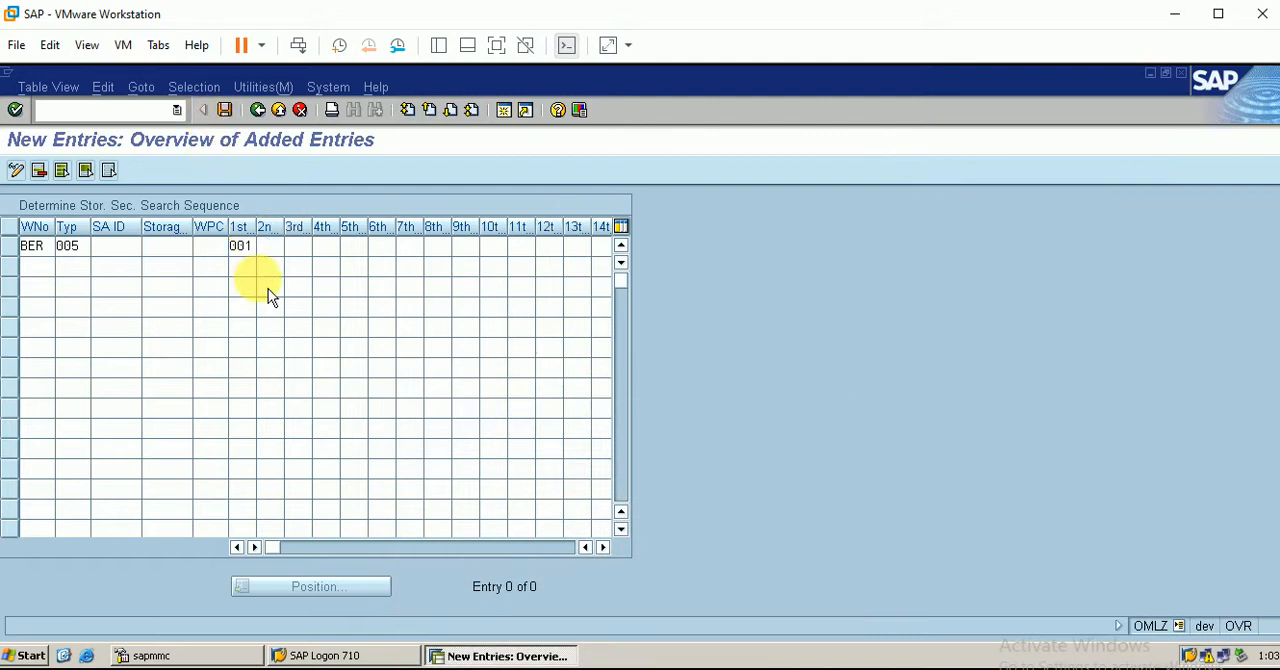
Confirm the customizing request for the section search entry, check it against the Excel overview and save again in SAP
{"action": "left_click", "coordinate": [52, 369]}
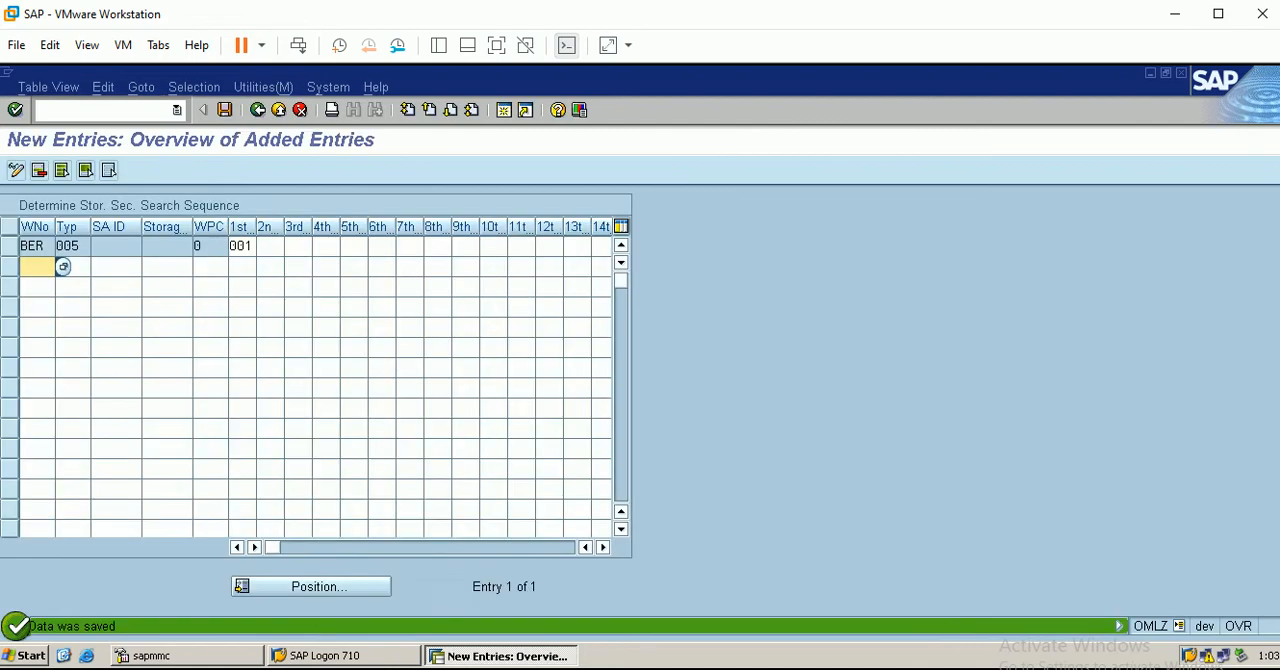
{"action": "left_click", "coordinate": [390, 669]}
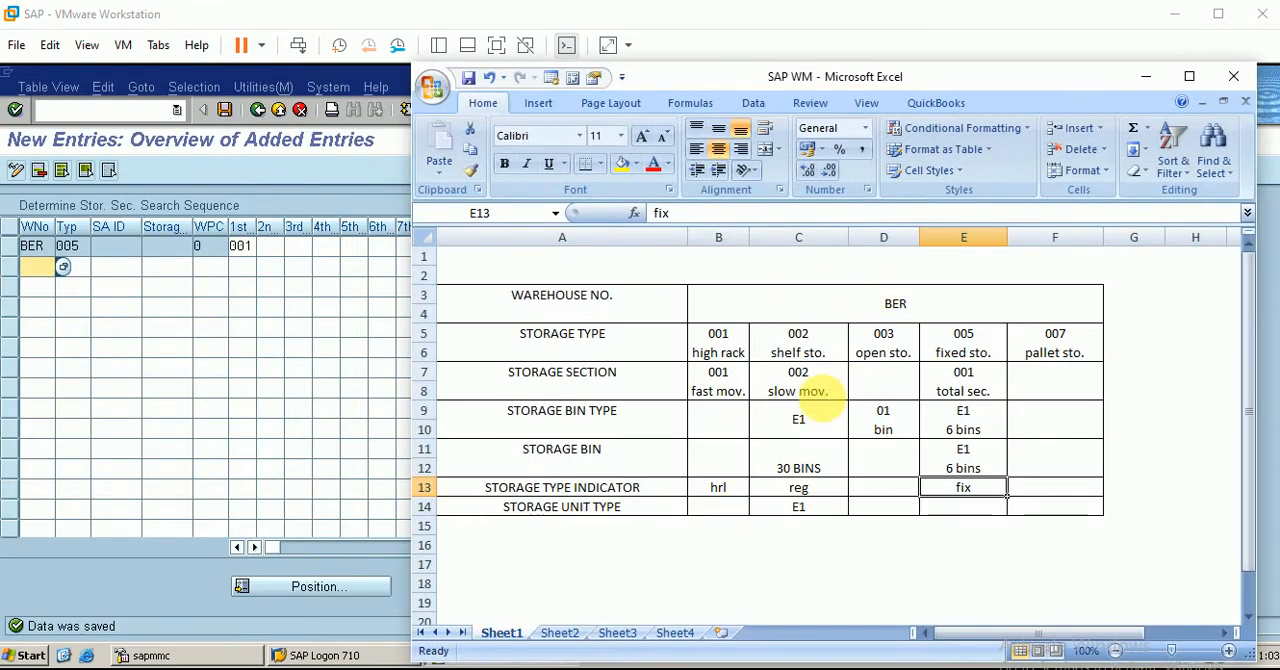
{"action": "left_click", "coordinate": [1145, 78]}
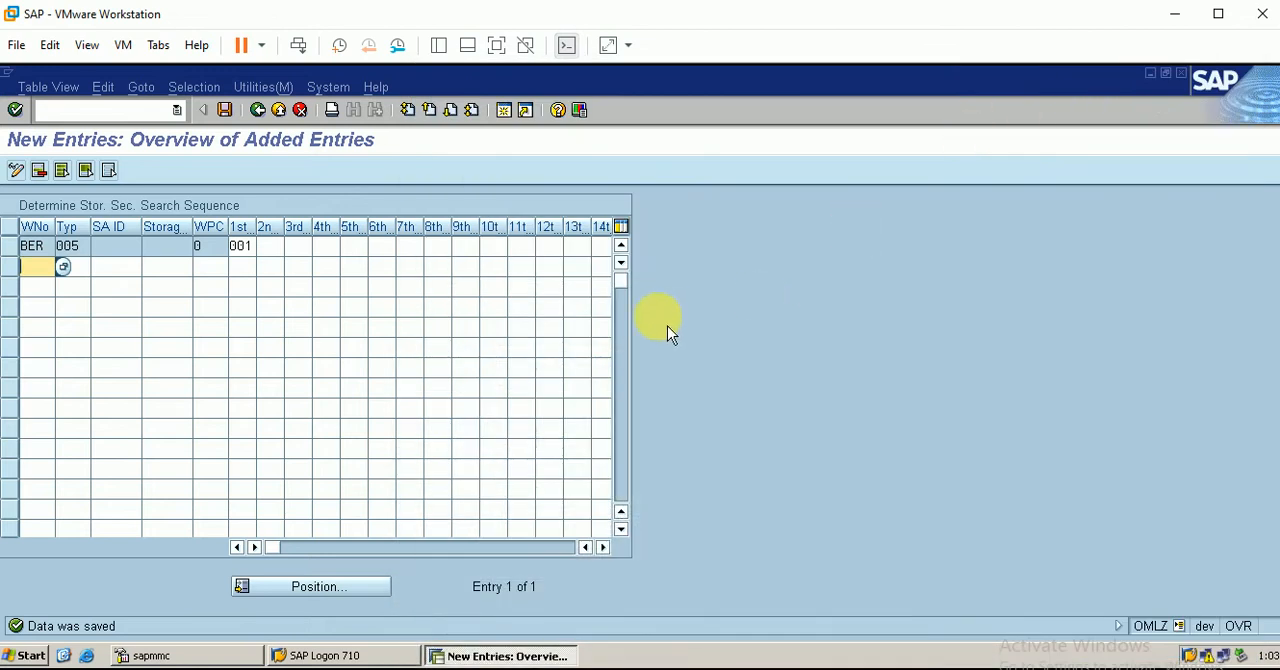
{"action": "left_click", "coordinate": [226, 111]}
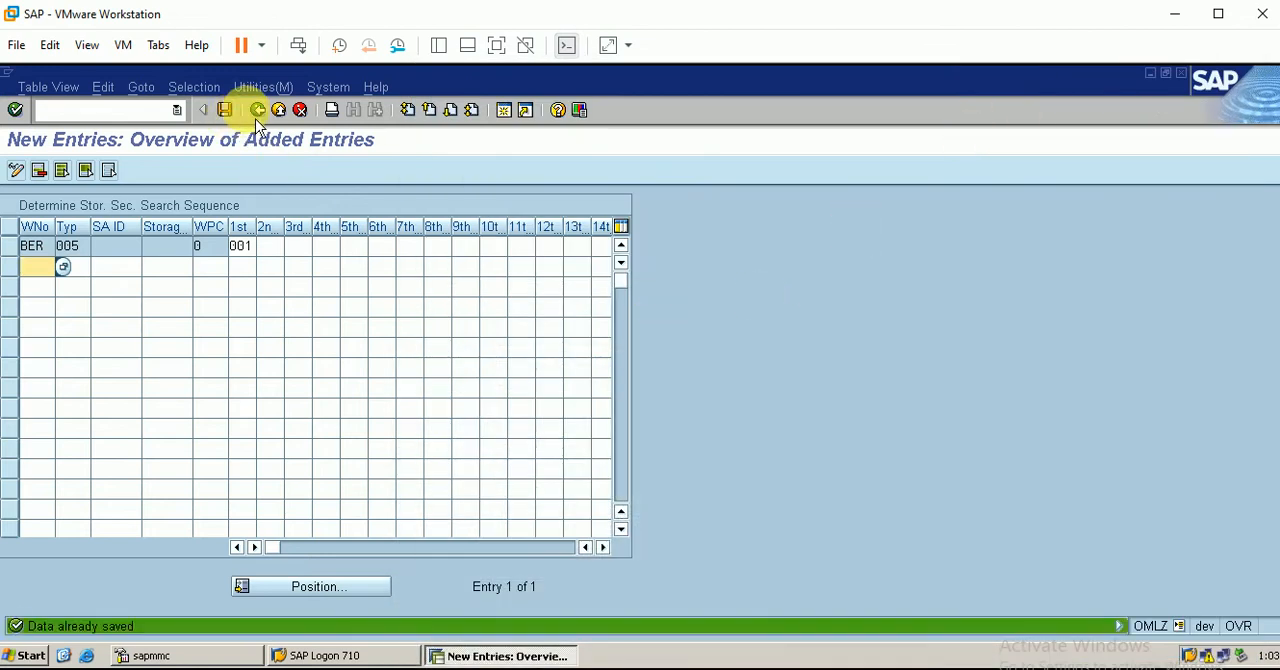
Return to the implementation guide, open Activate Storage Bin Type Search and display the assignment of storage unit types to storage types
{"action": "left_click", "coordinate": [262, 122]}
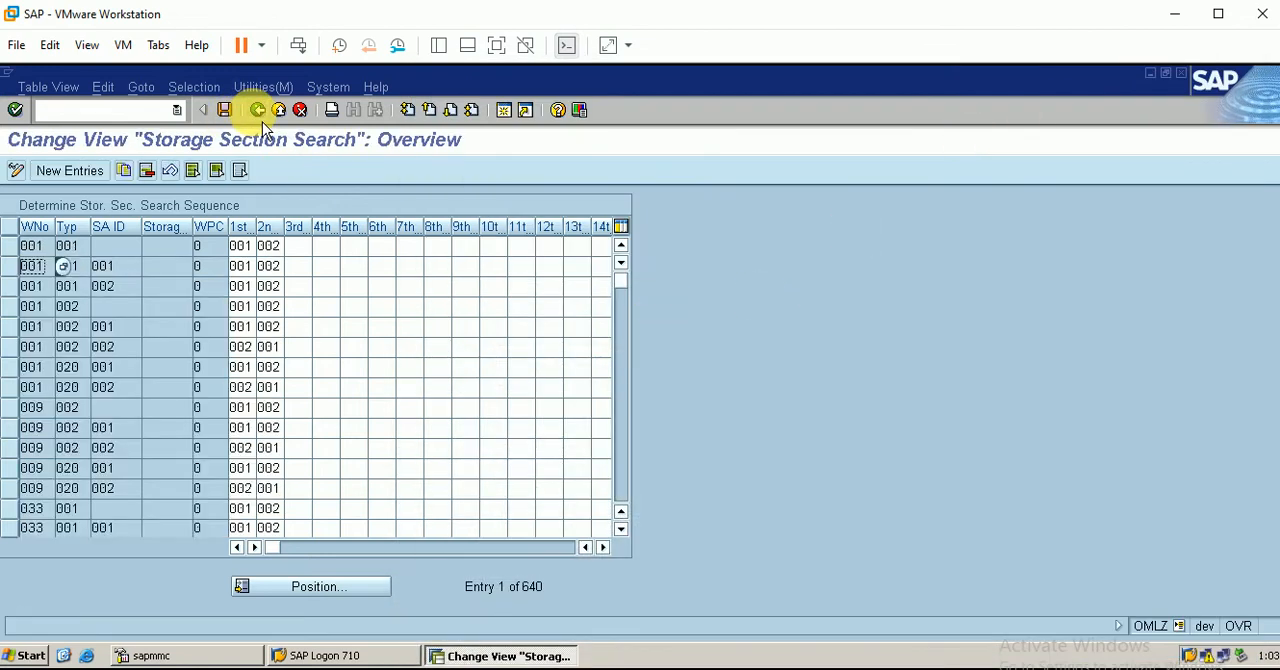
{"action": "left_click", "coordinate": [262, 122]}
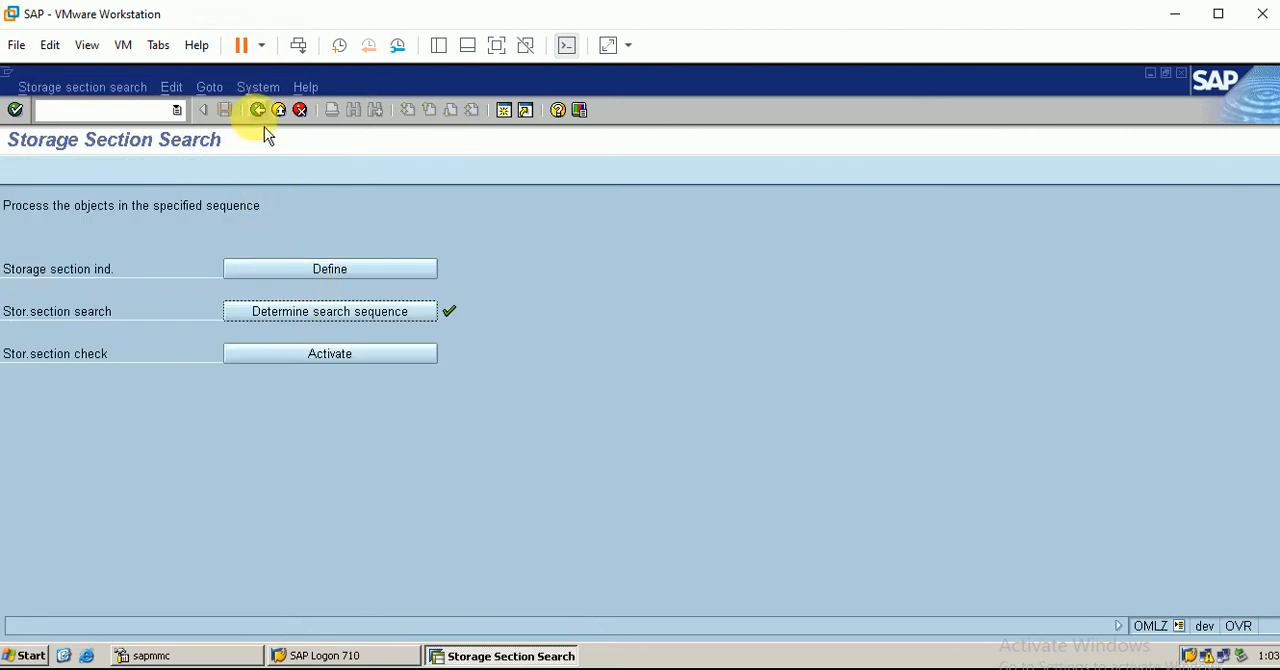
{"action": "left_click", "coordinate": [264, 124]}
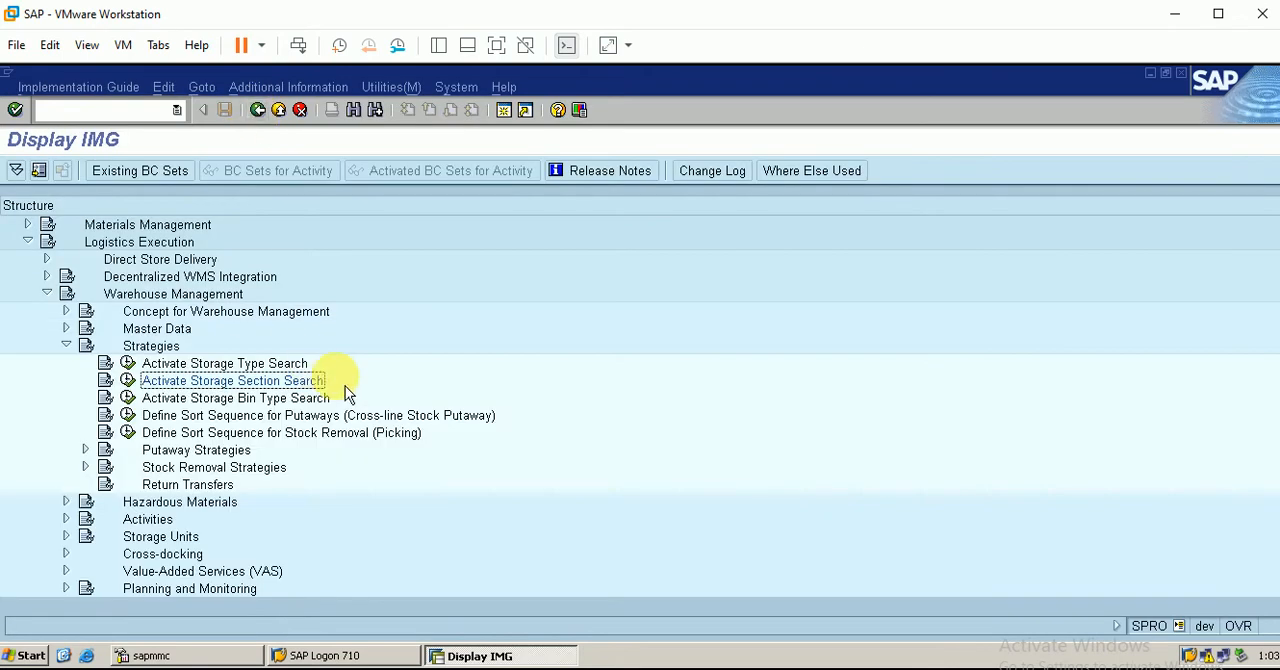
{"action": "left_click", "coordinate": [129, 398]}
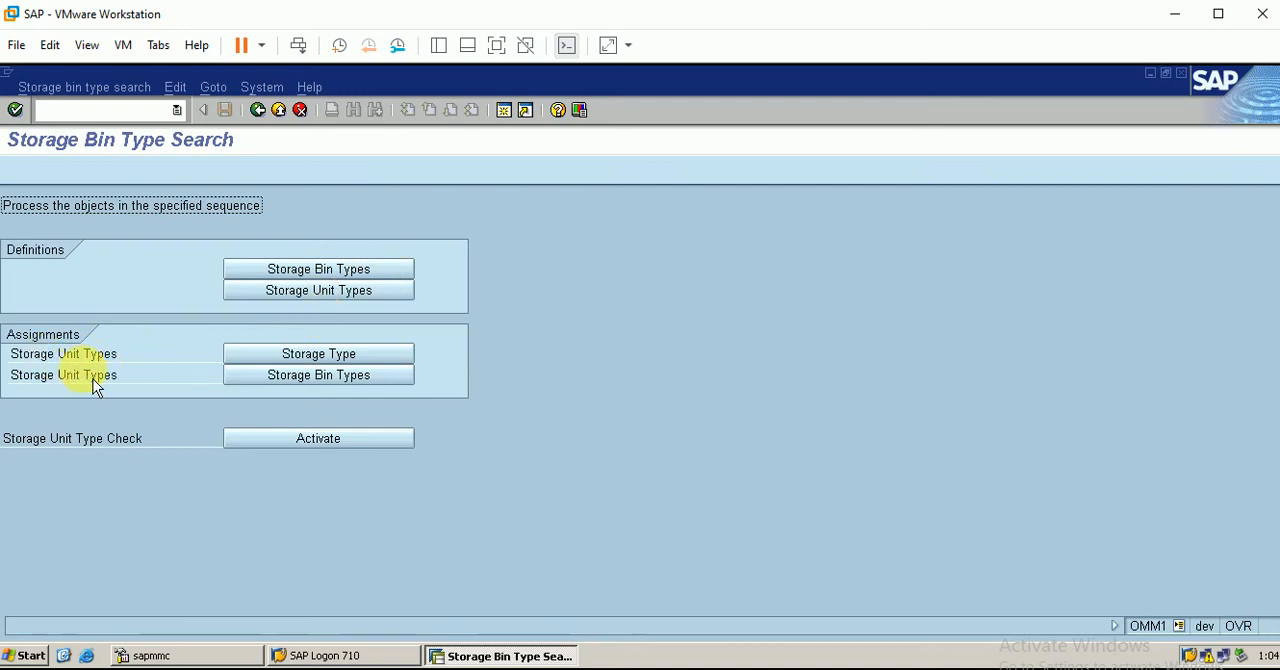
{"action": "left_click", "coordinate": [333, 353]}
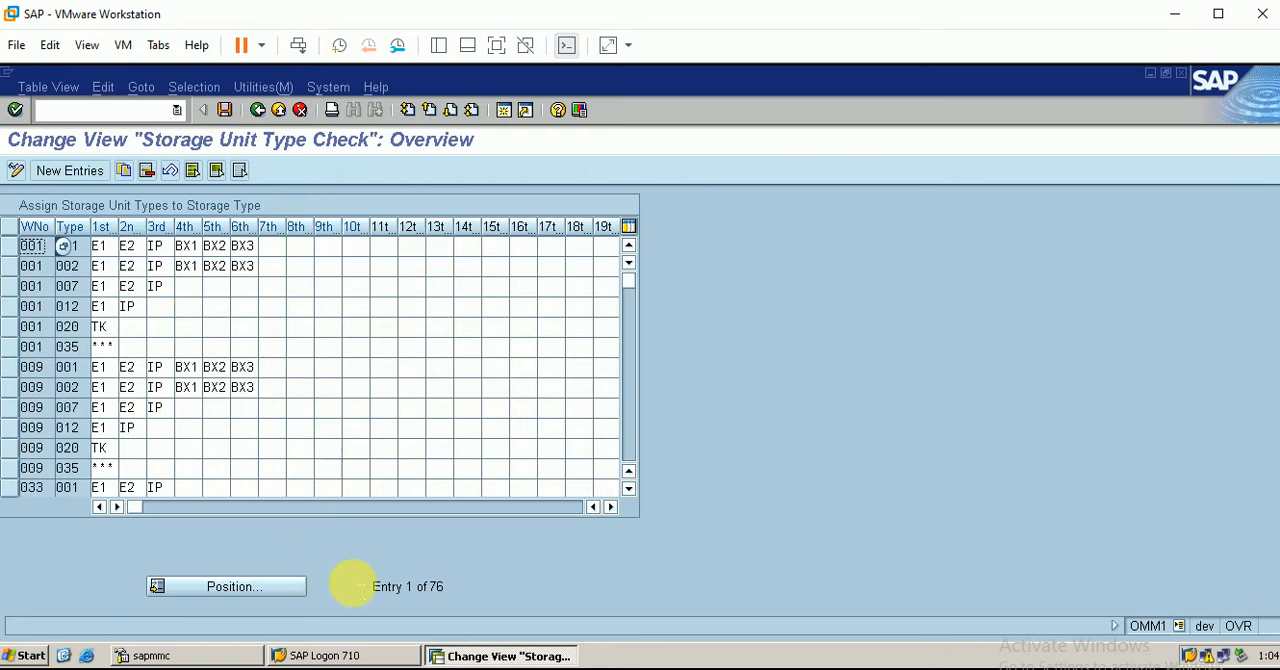
Check the storage unit type row for storage type 005 in the Excel overview and return to SAP
{"action": "key", "text": "alt+Tab"}
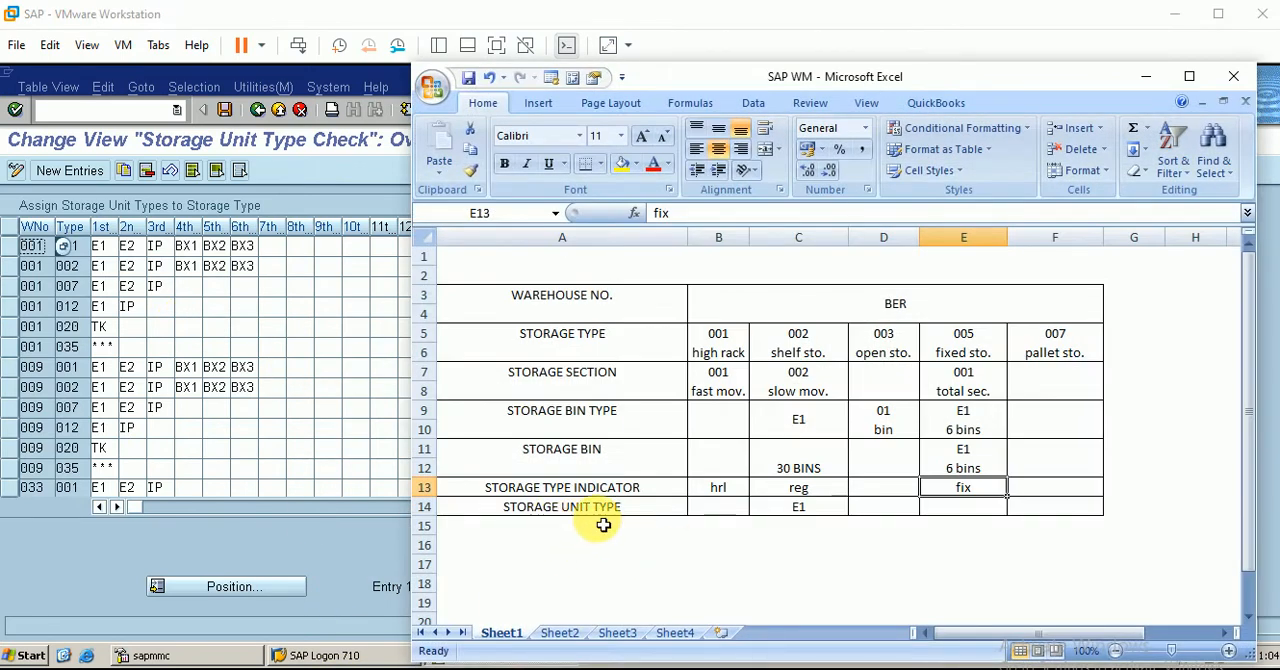
{"action": "left_click", "coordinate": [958, 516]}
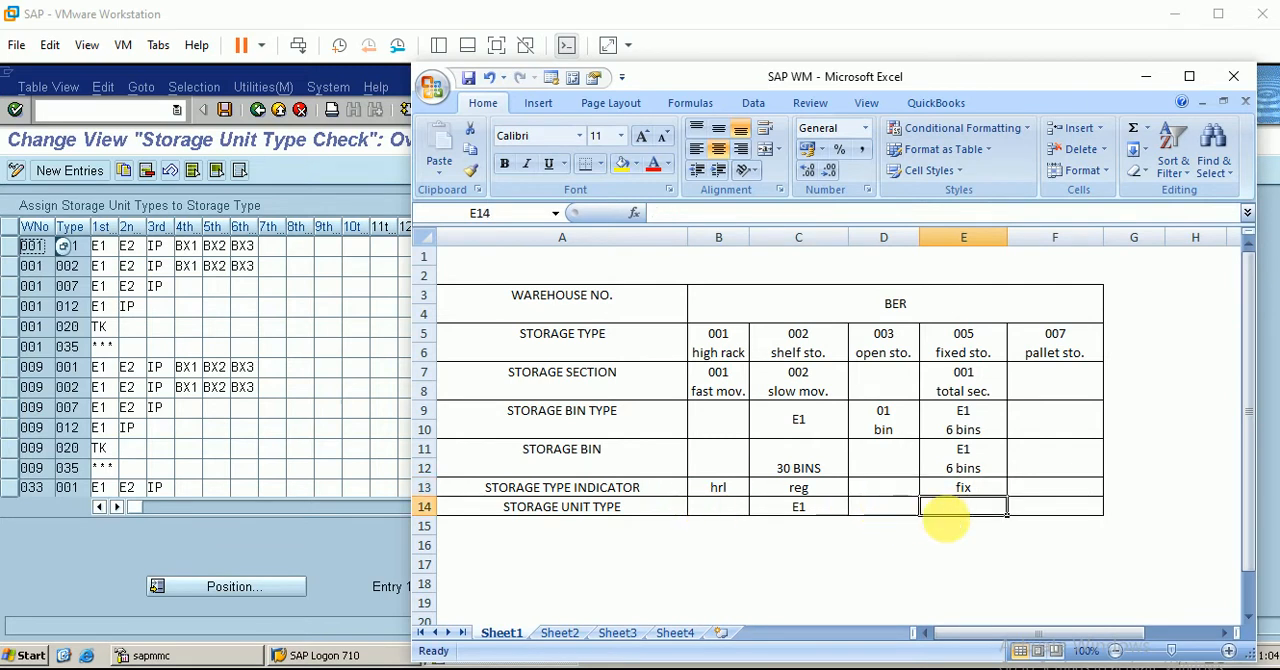
{"action": "left_click", "coordinate": [1147, 80]}
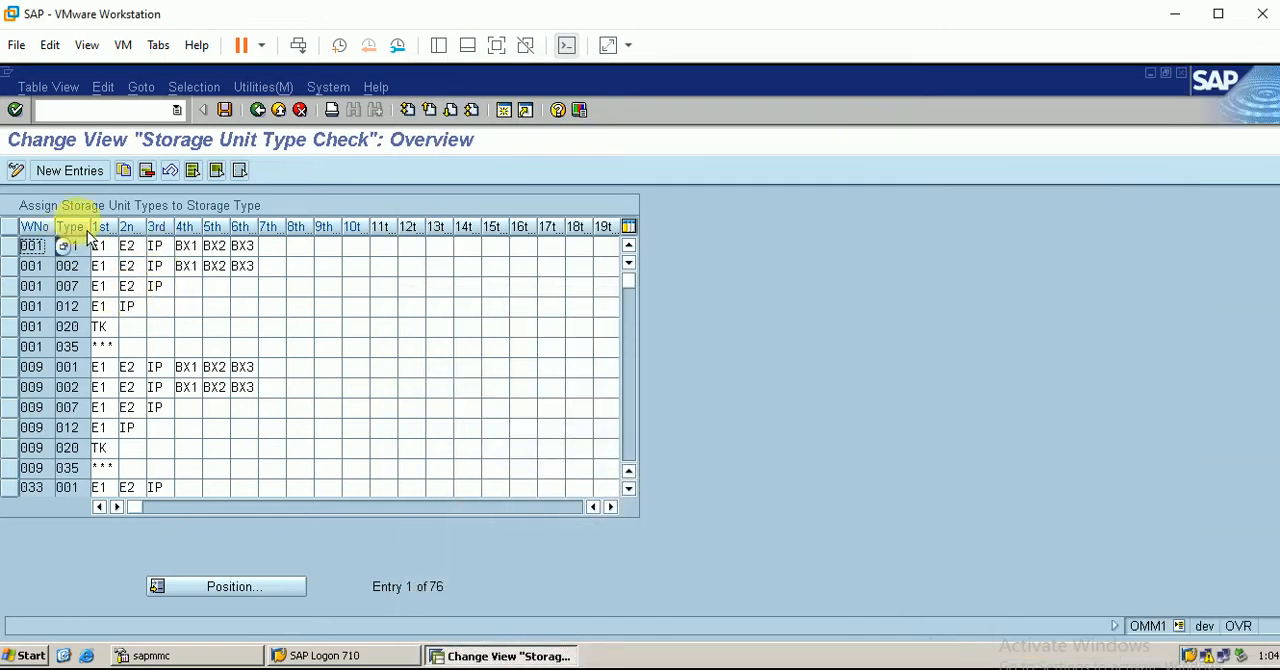
Start a new storage unit type assignment for warehouse BER with storage type 005 (Fixed bin storage)
{"action": "left_click", "coordinate": [100, 171]}
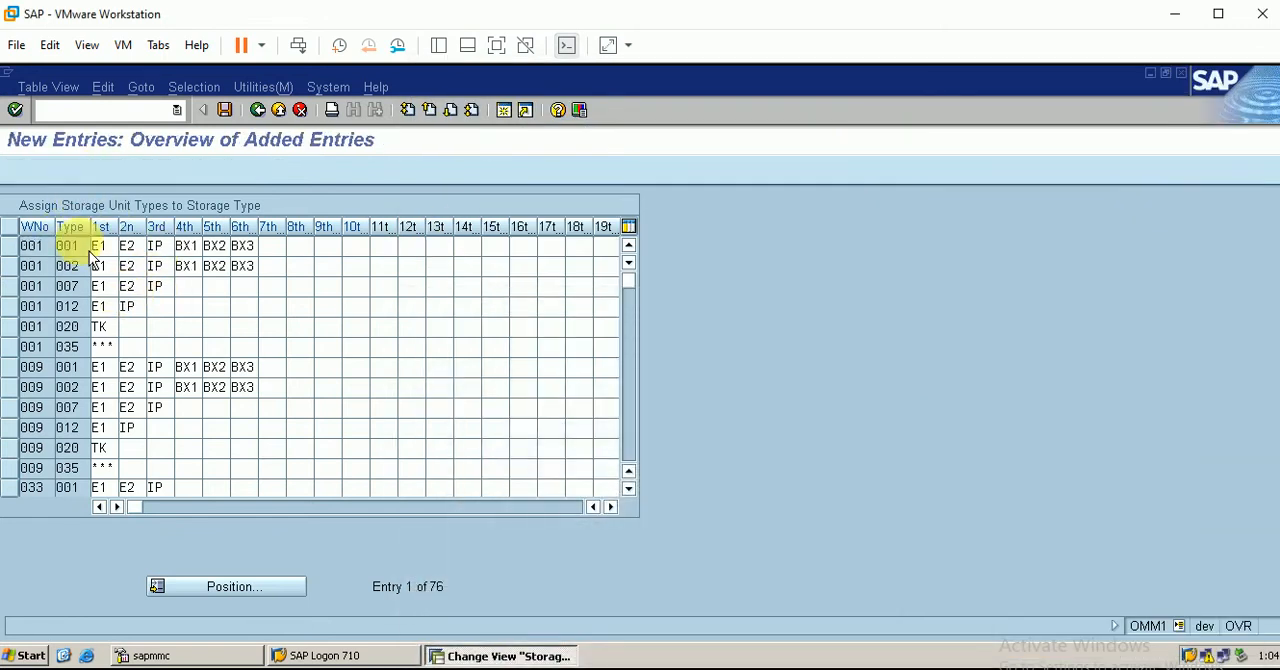
{"action": "type", "text": "ber"}
{"action": "key", "text": "Tab"}
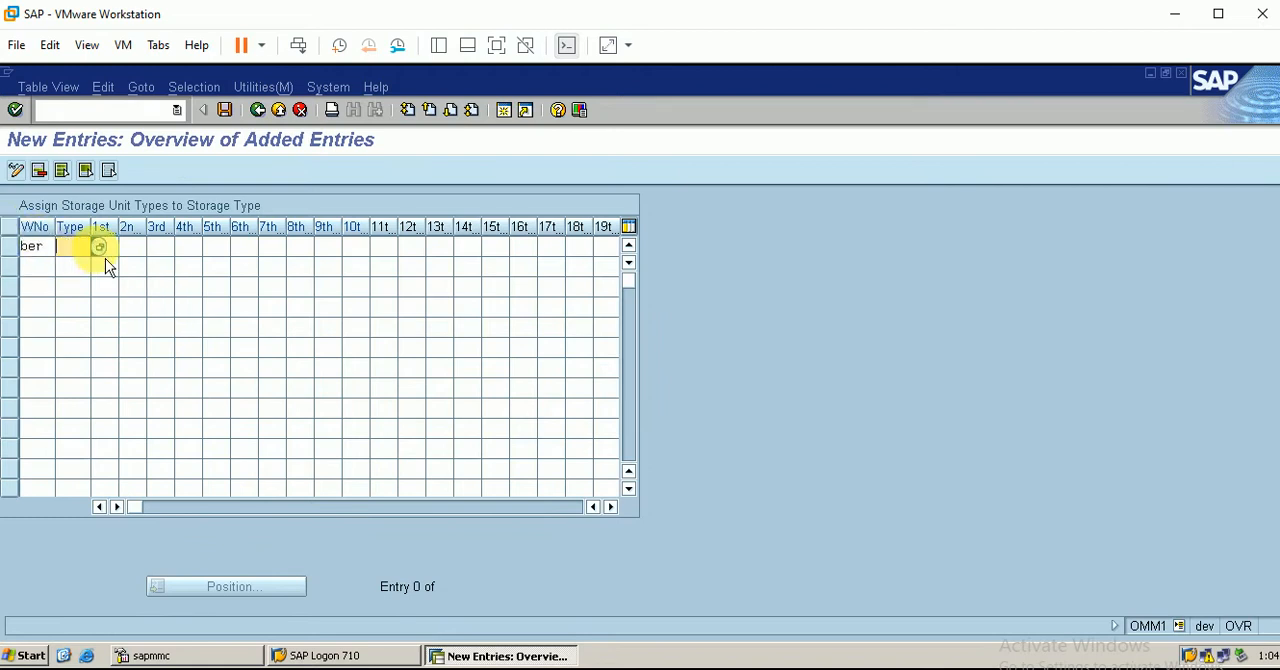
{"action": "key", "text": "F4"}
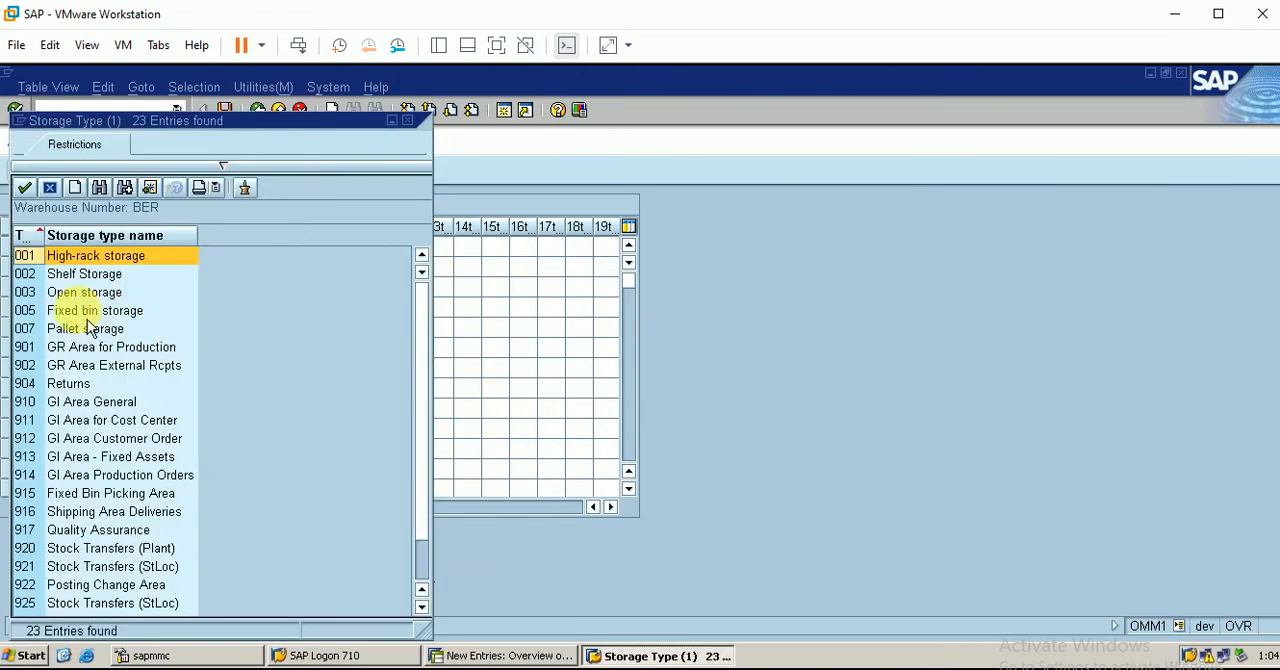
{"action": "left_click", "coordinate": [118, 314]}
{"action": "double_click", "coordinate": [143, 310]}
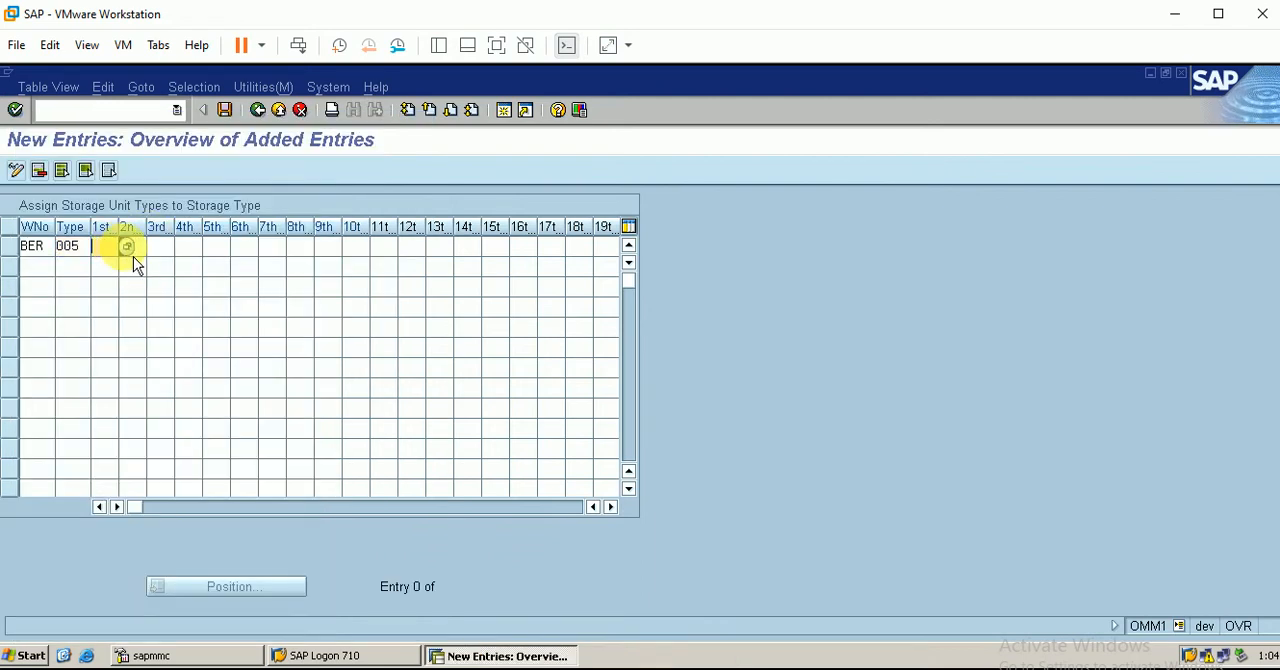
Assign storage unit type E1 (Europal. height 1m) after checking the Excel overview, and save the entry under the proposed customizing request
{"action": "key", "text": "F4"}
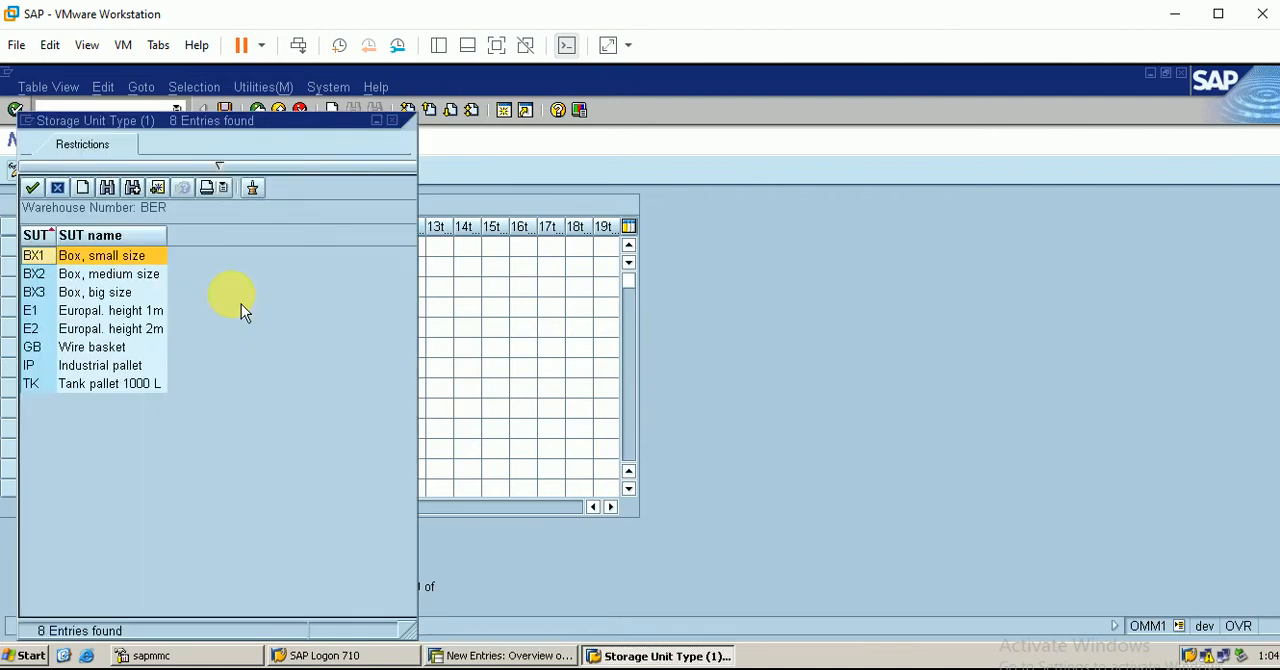
{"action": "left_click", "coordinate": [115, 314]}
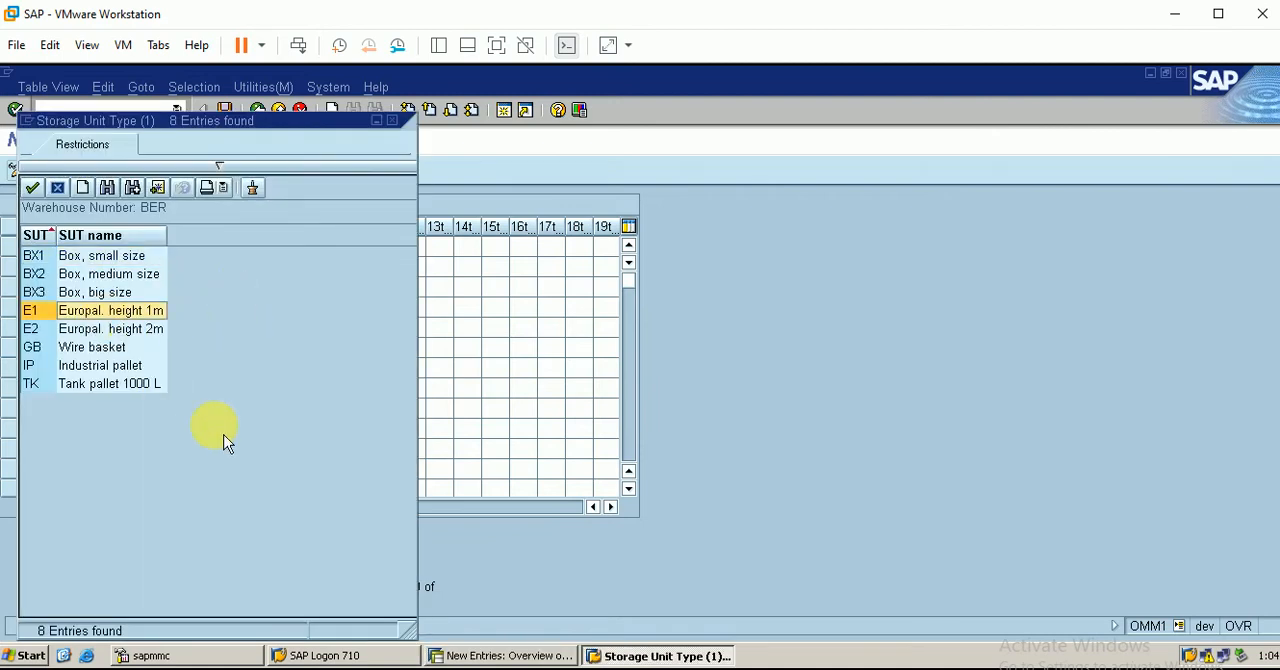
{"action": "left_click", "coordinate": [410, 668]}
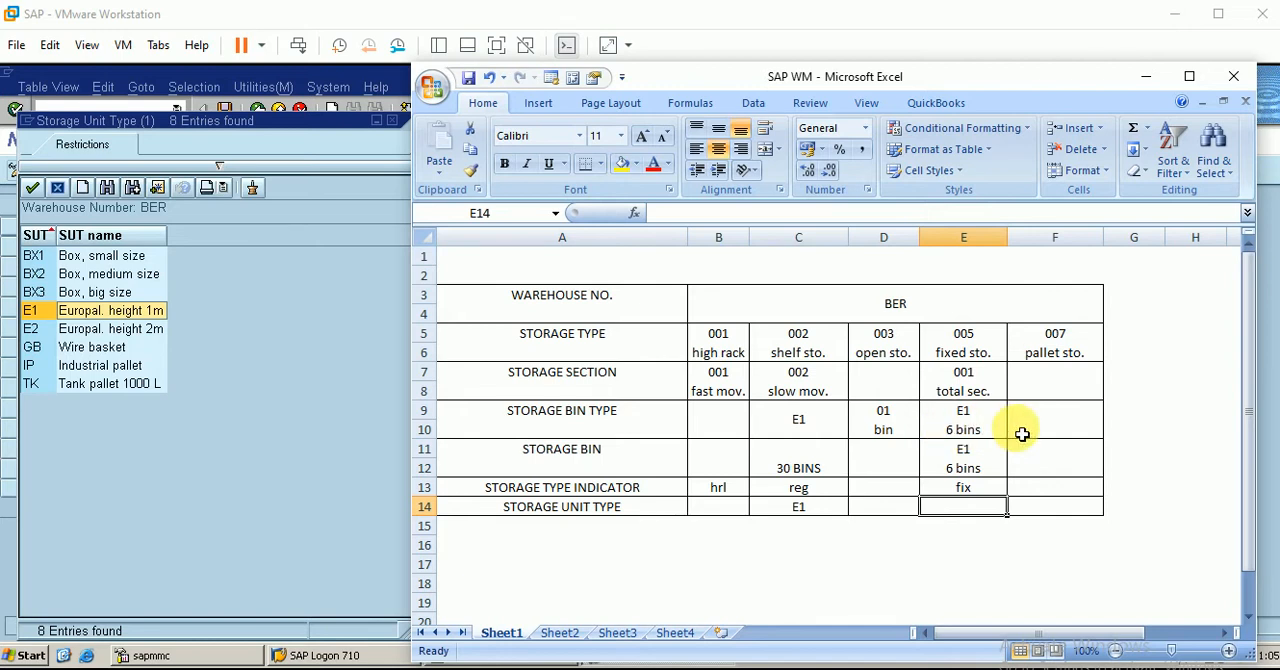
{"action": "left_click", "coordinate": [1146, 76]}
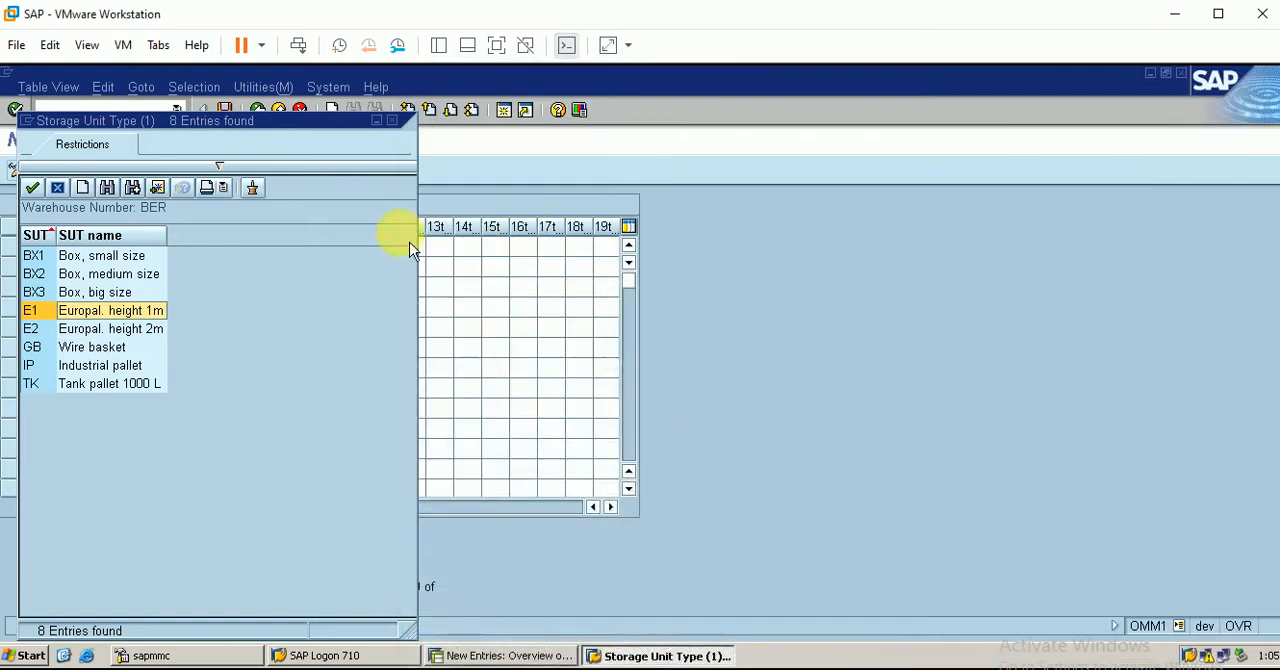
{"action": "double_click", "coordinate": [162, 314]}
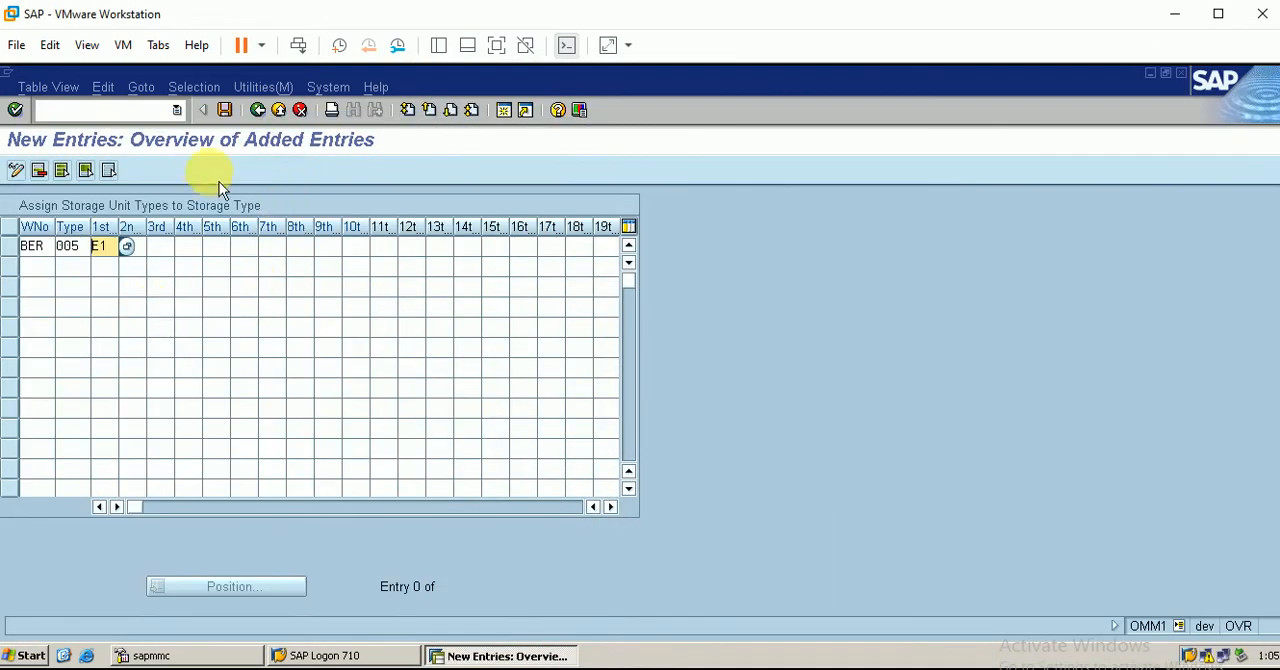
{"action": "left_click", "coordinate": [224, 110]}
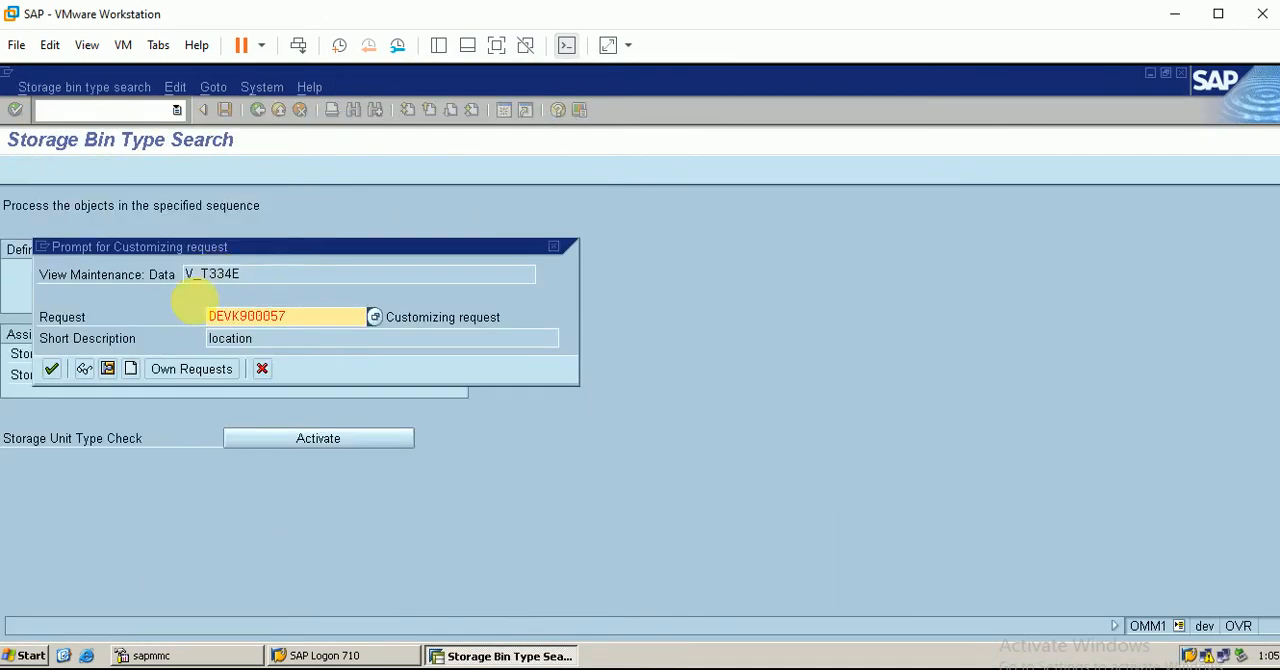
{"action": "left_click", "coordinate": [60, 373]}
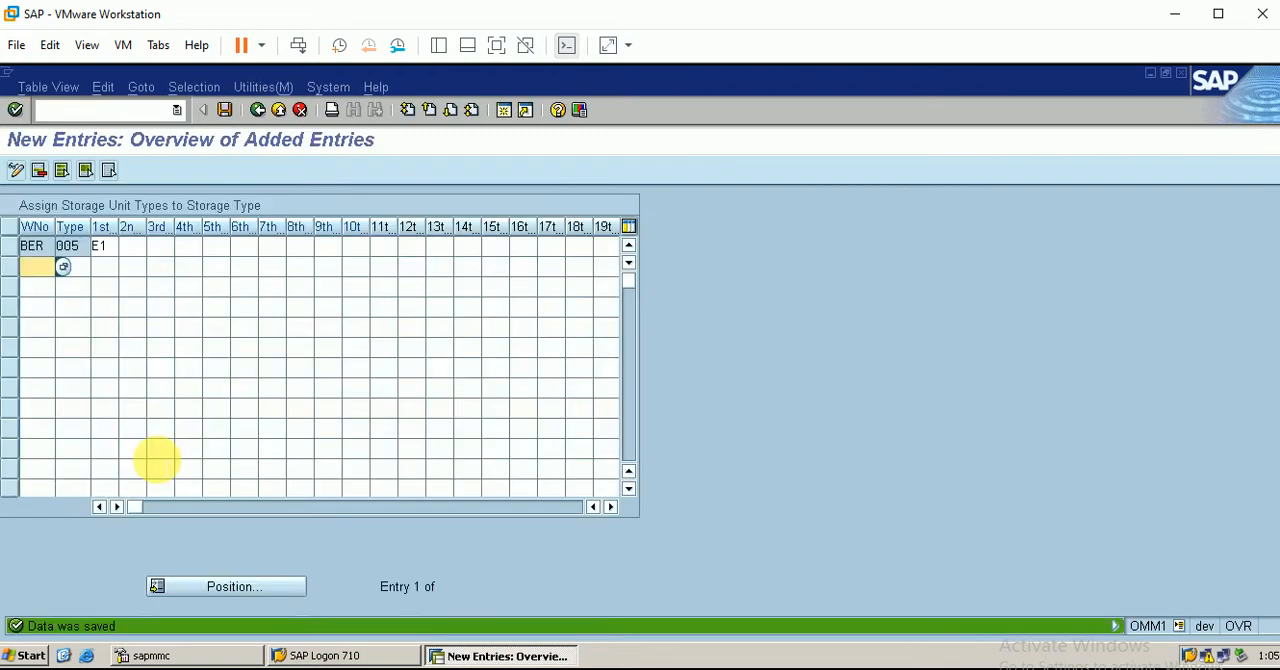
Open the assignment of storage bin types to storage unit types and check the storage unit types in the Excel overview
{"action": "left_click", "coordinate": [257, 110]}
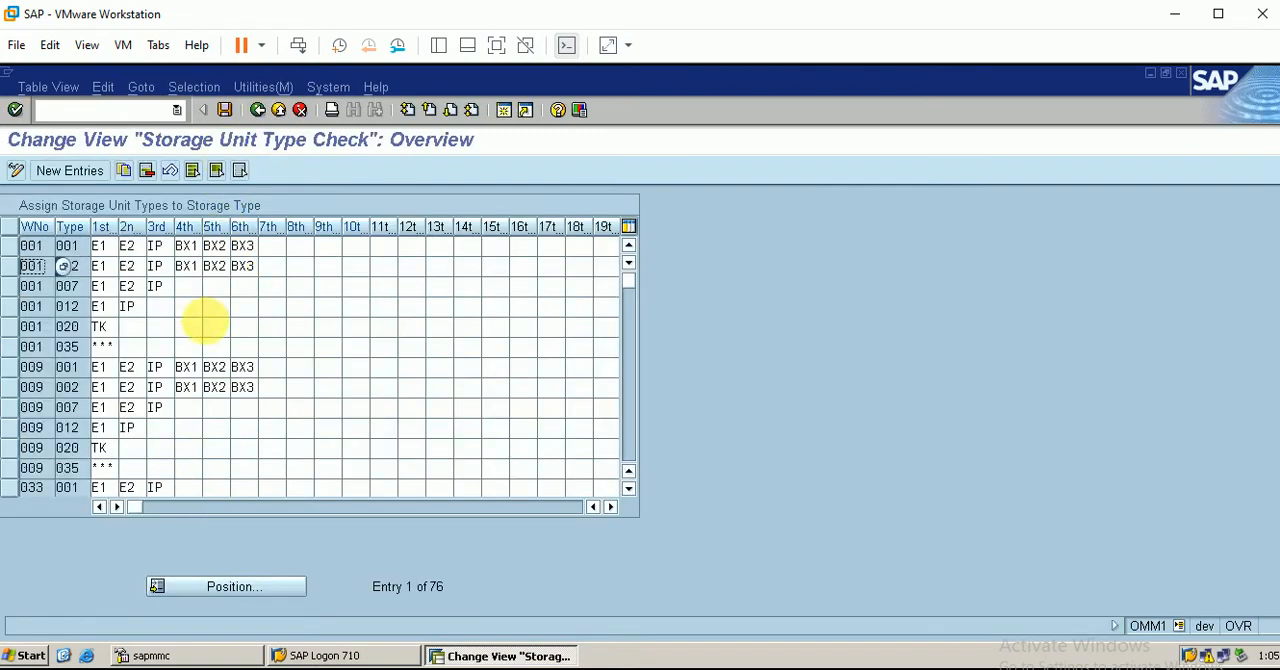
{"action": "left_click", "coordinate": [257, 110]}
{"action": "left_click", "coordinate": [362, 384]}
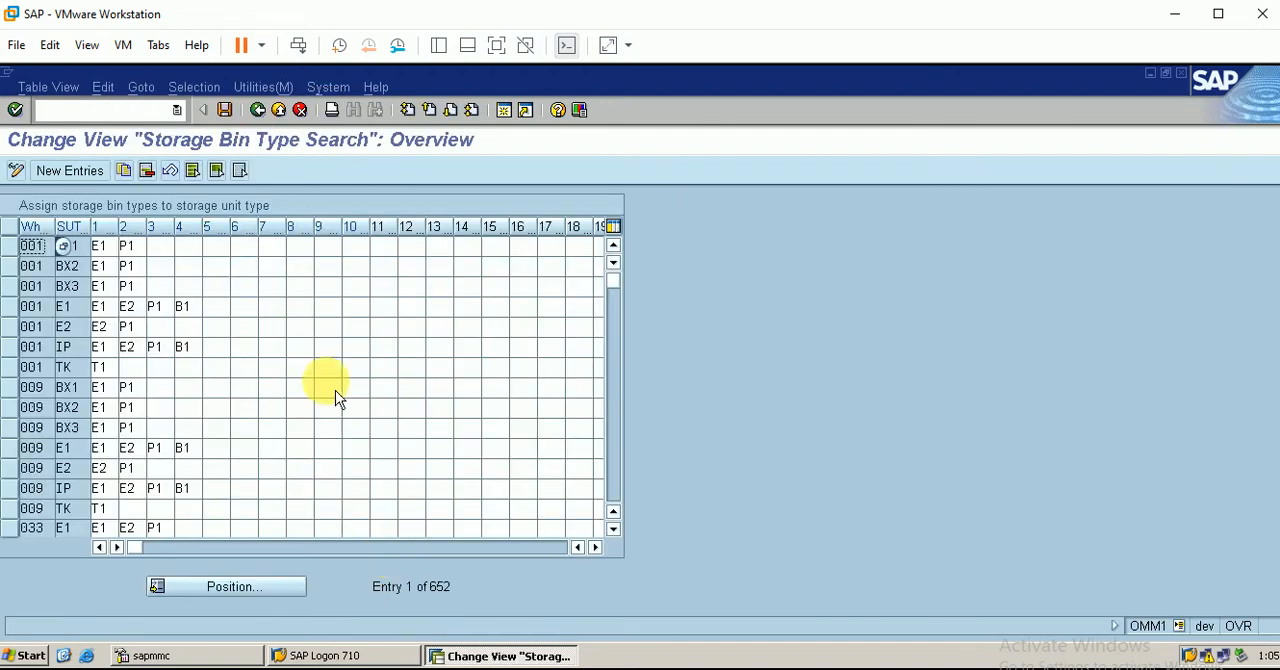
{"action": "key", "text": "alt+Tab"}
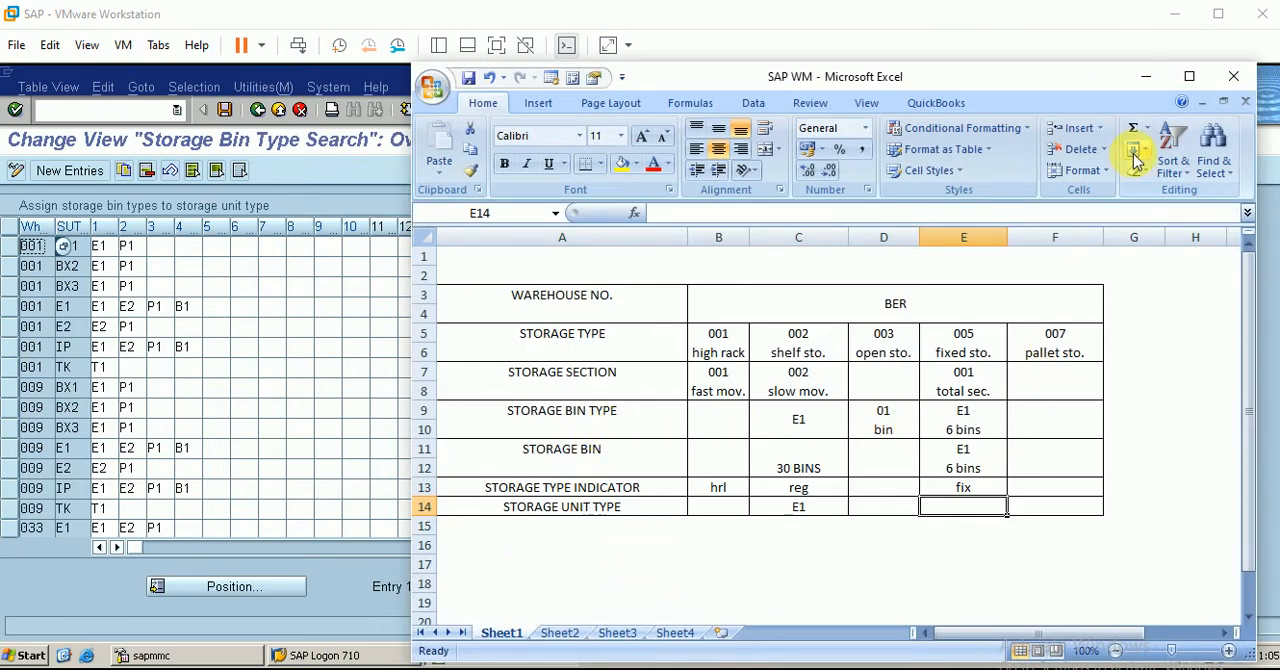
{"action": "left_click", "coordinate": [1146, 84]}
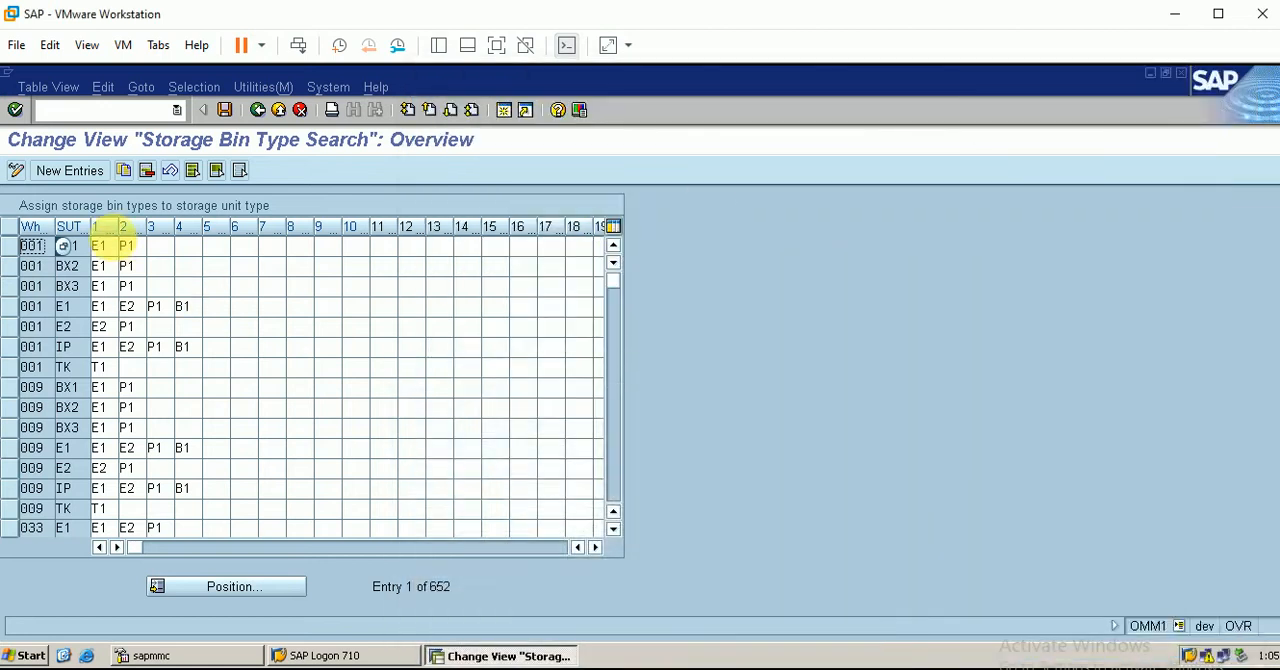
Start a new bin type search entry for warehouse BER with storage unit type E1 (Europal. height 1m)
{"action": "left_click", "coordinate": [92, 180]}
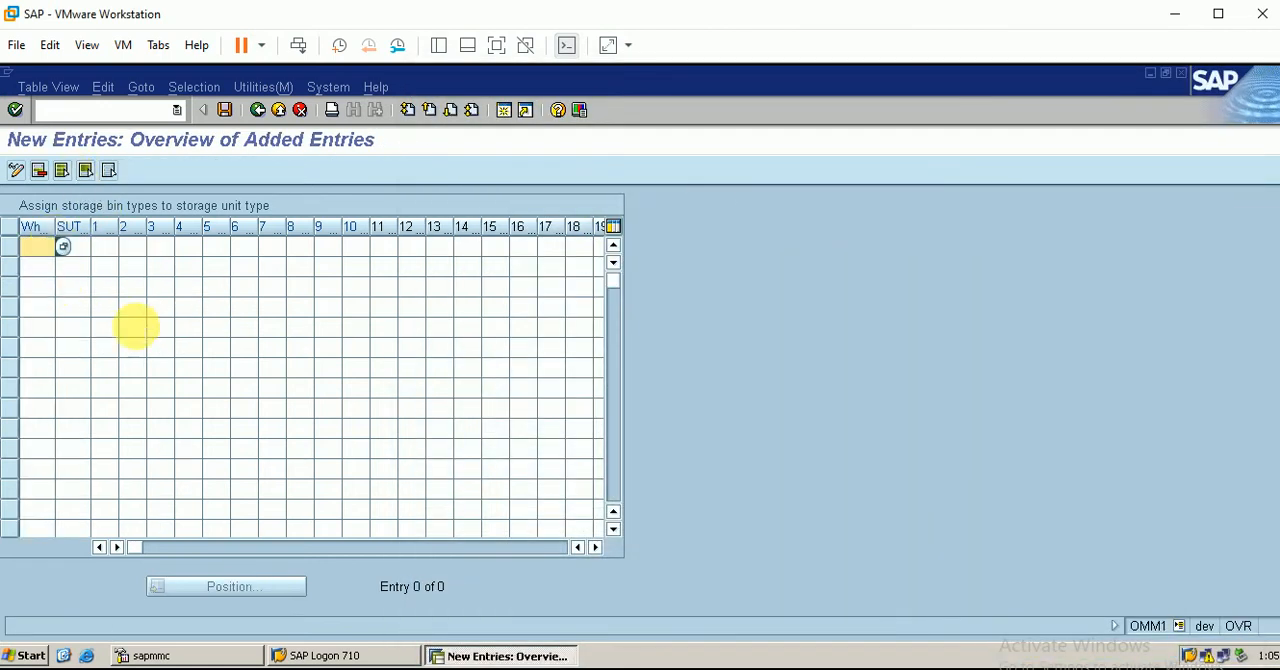
{"action": "type", "text": "ber"}
{"action": "key", "text": "Tab"}
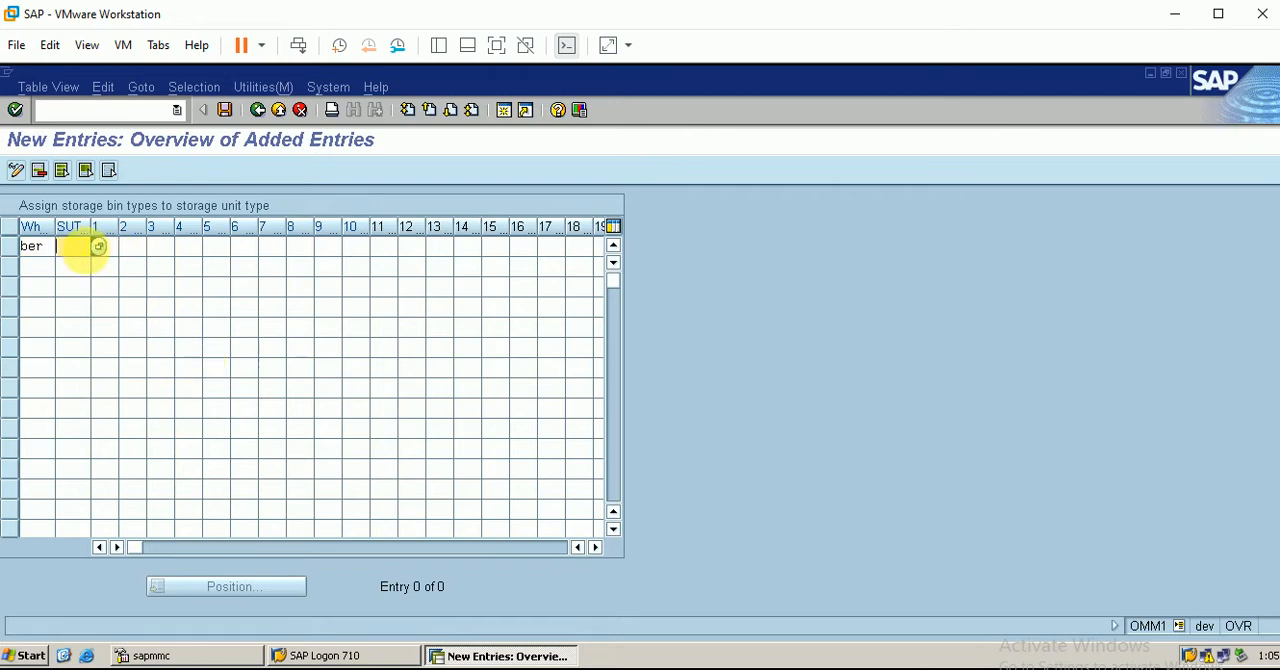
{"action": "key", "text": "F4"}
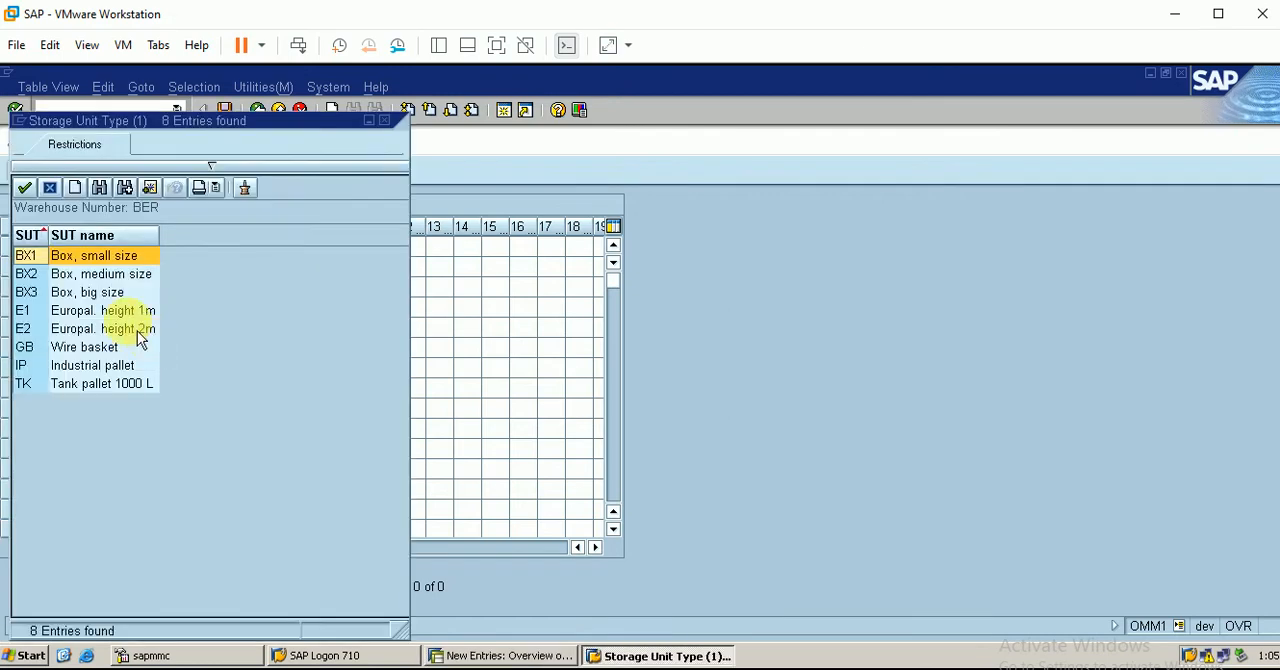
{"action": "double_click", "coordinate": [99, 318]}
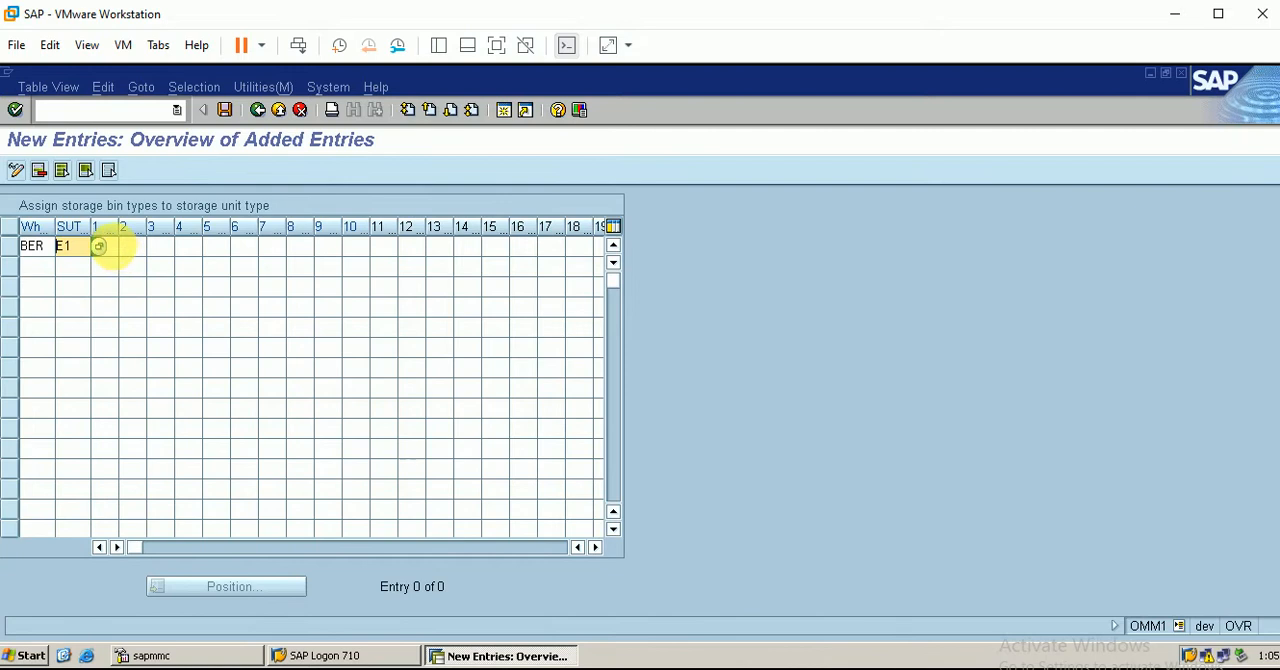
Set E1 (Bin height 1 meter) as the entry's first storage bin type and try to save it
{"action": "left_click", "coordinate": [106, 247]}
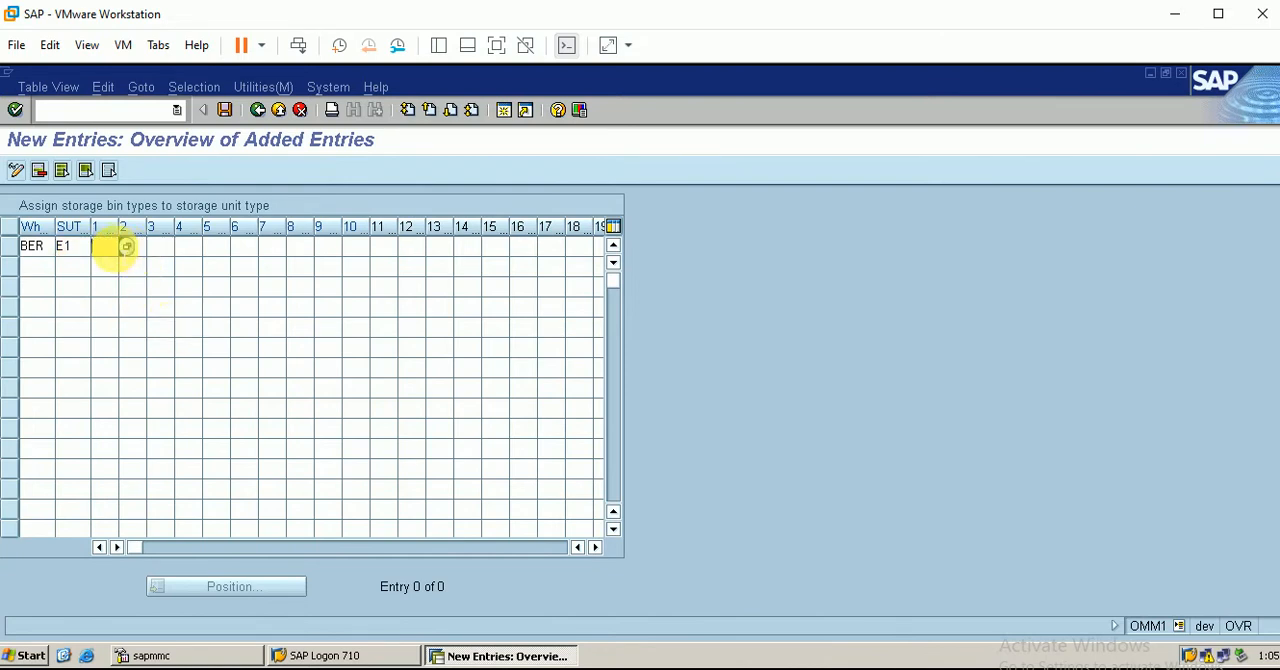
{"action": "left_click", "coordinate": [135, 257]}
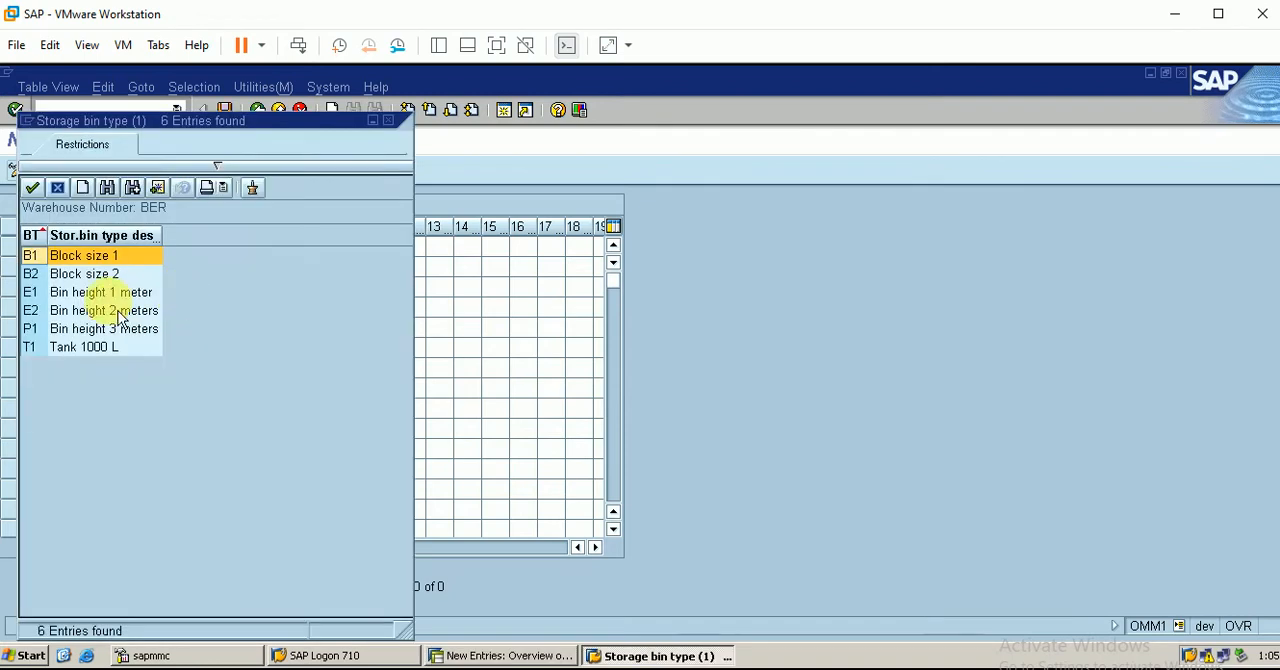
{"action": "left_click", "coordinate": [95, 292]}
{"action": "double_click", "coordinate": [140, 293]}
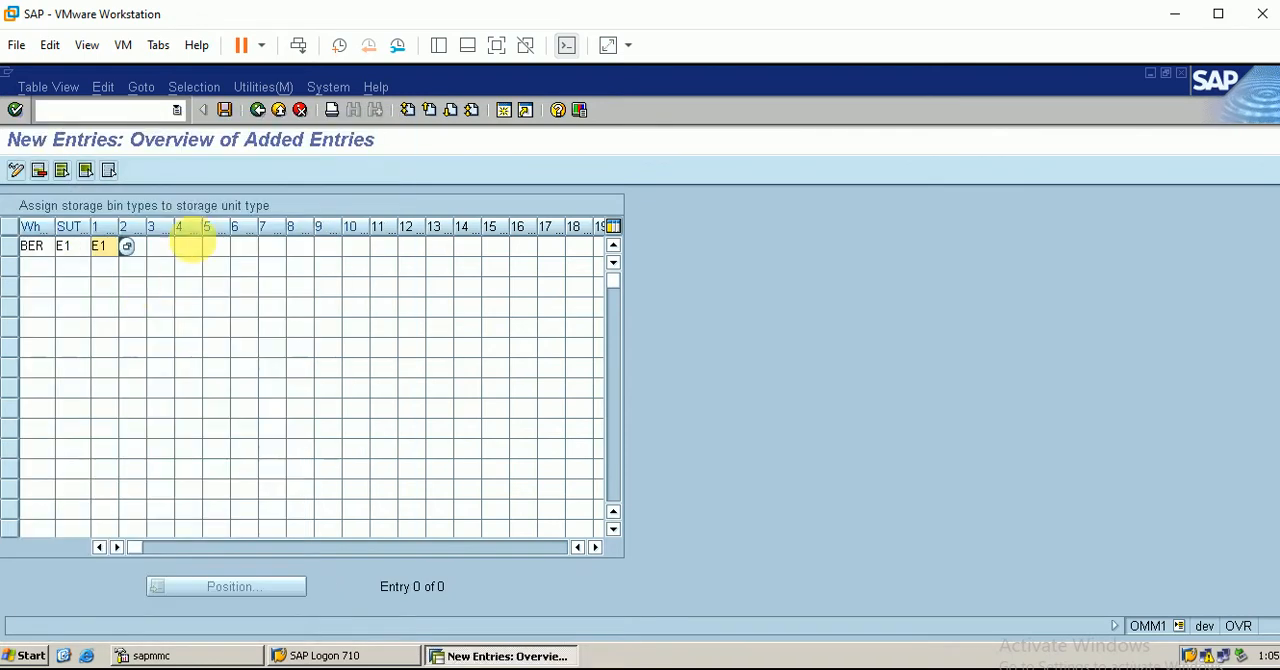
{"action": "left_click", "coordinate": [224, 110]}
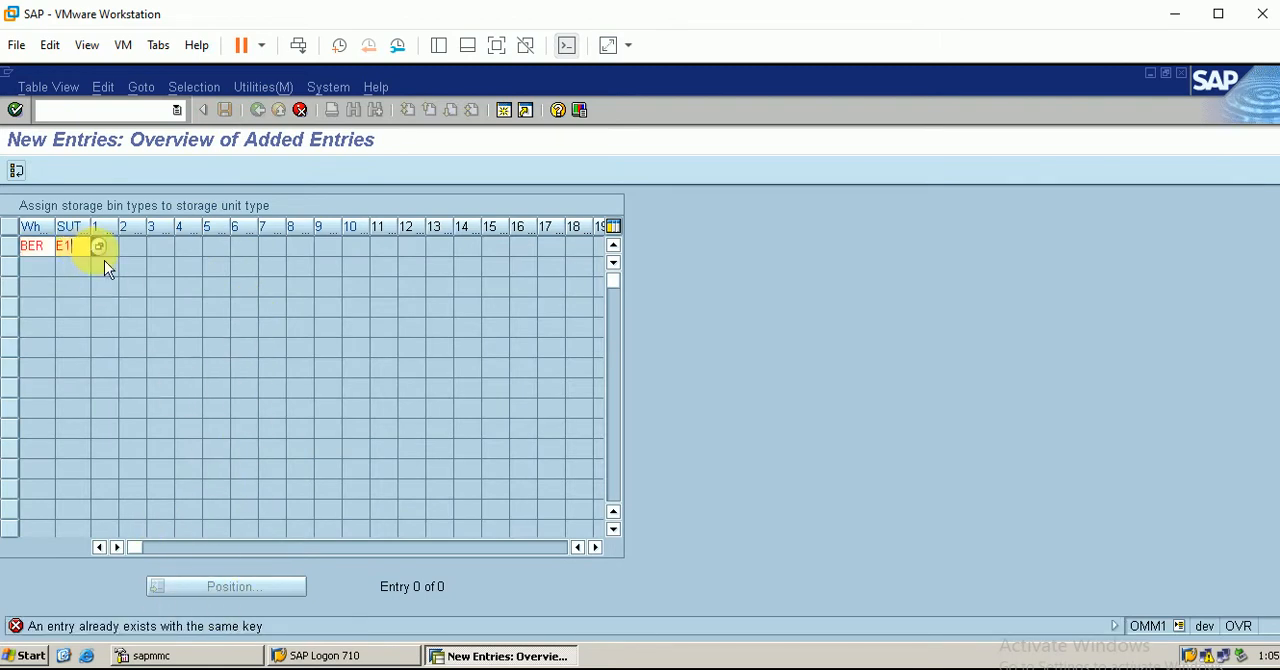
Discard the unsaved bin type search entry and return to the Storage Bin Type Search screen
{"action": "key", "text": "F4"}
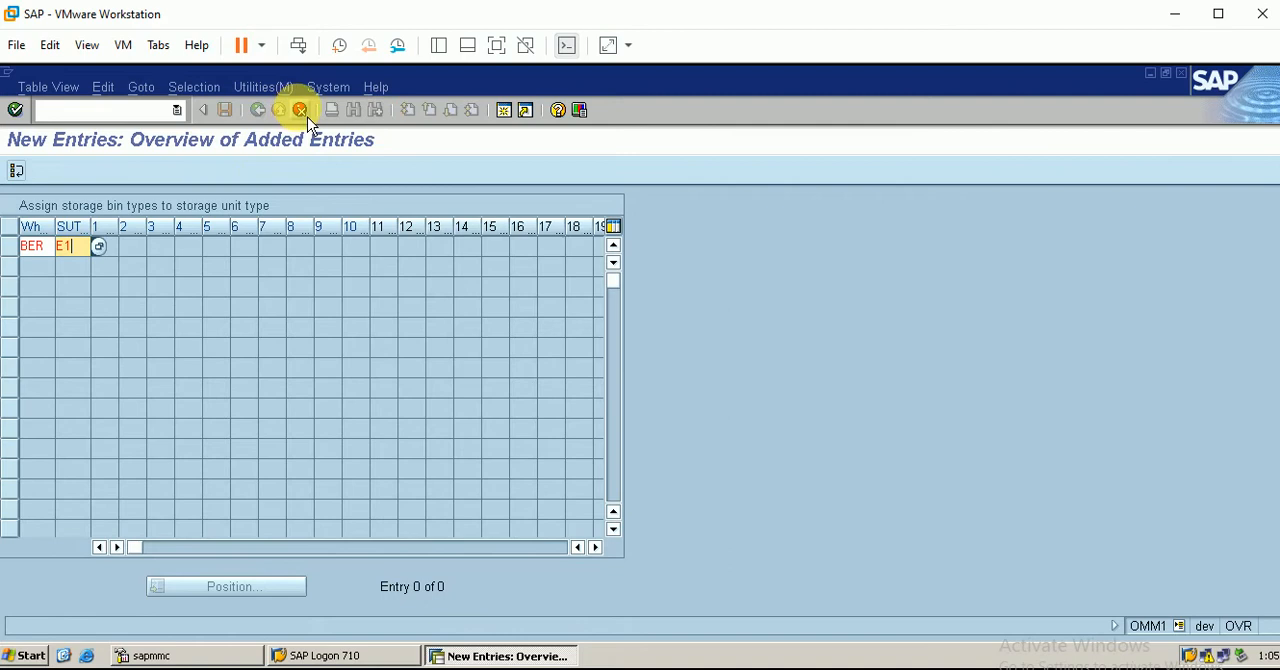
{"action": "left_click", "coordinate": [302, 112]}
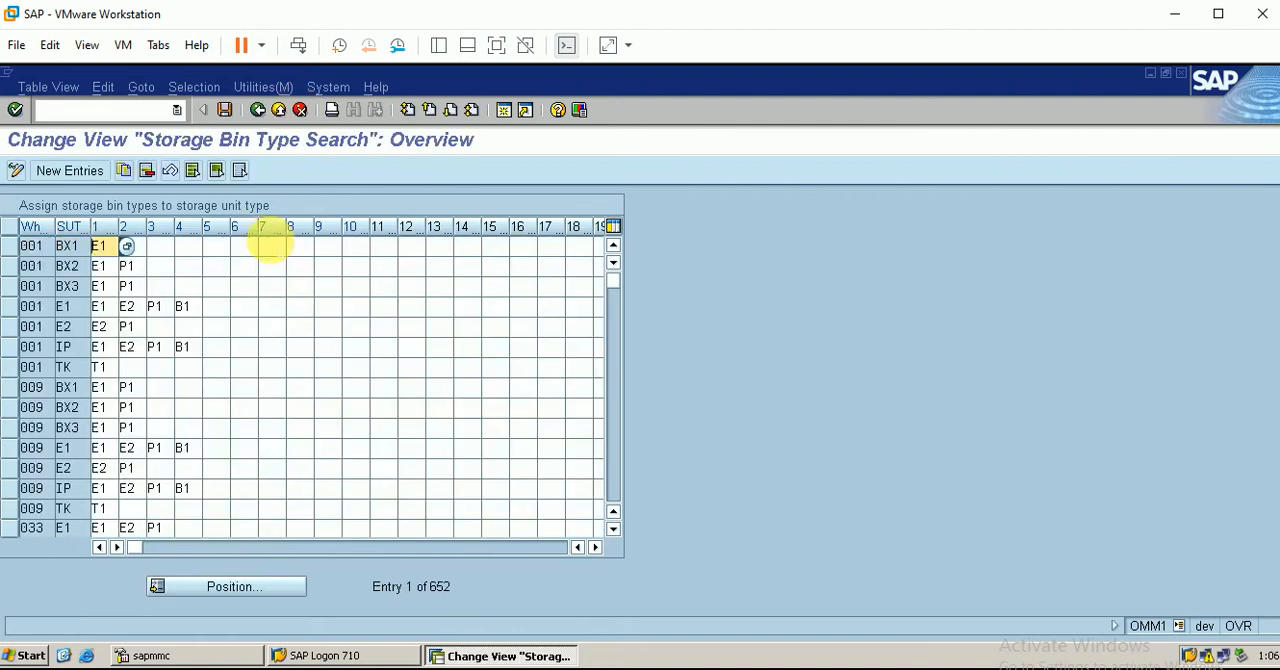
{"action": "left_click", "coordinate": [262, 113]}
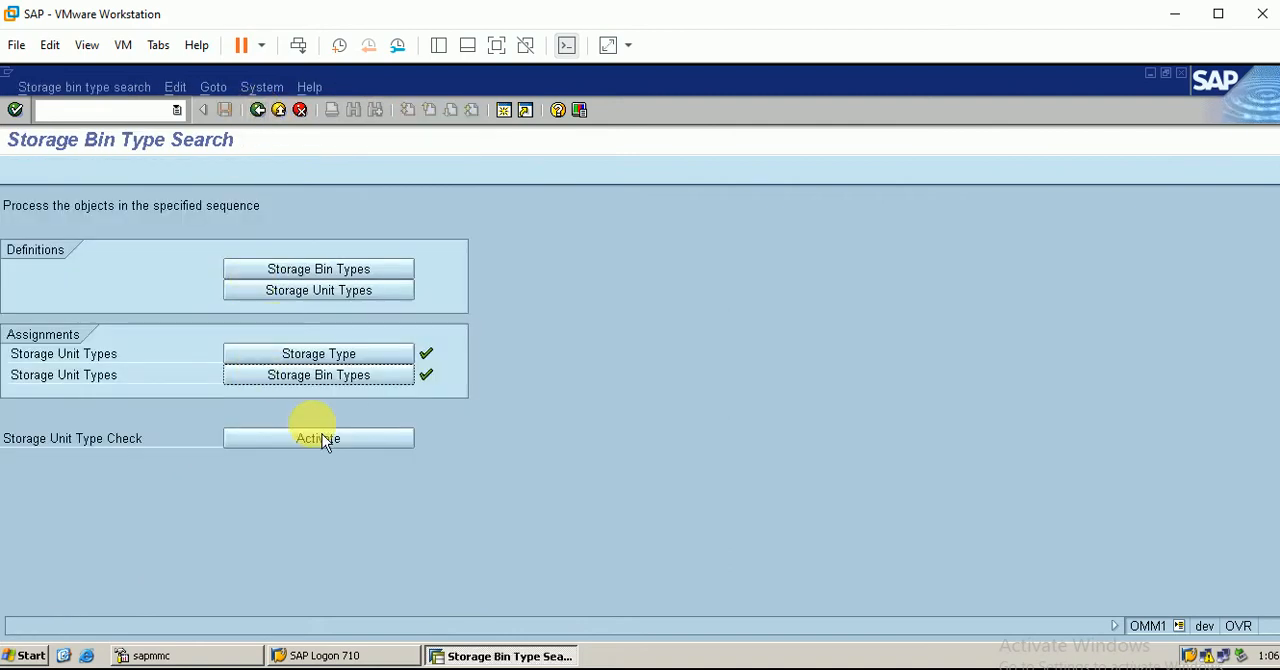
Reopen the assignment of storage bin types to storage unit types and check the existing E1 entry for warehouse BER
{"action": "left_click", "coordinate": [352, 379]}
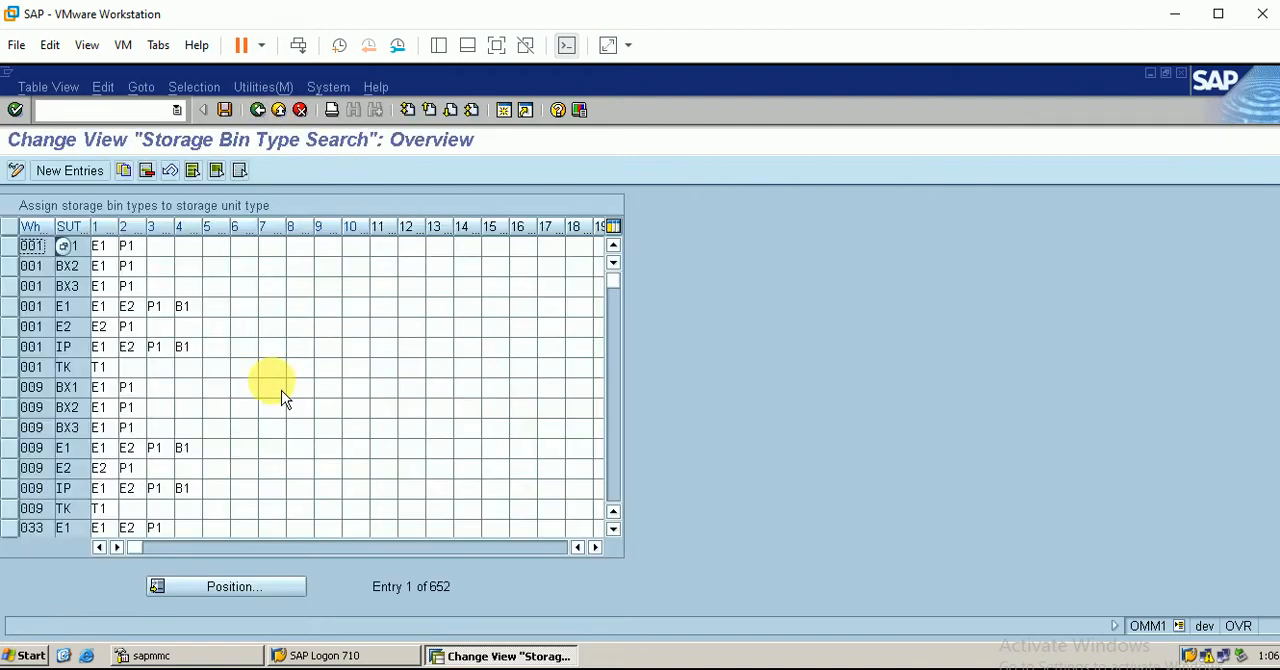
{"action": "left_click", "coordinate": [220, 594]}
{"action": "type", "text": "ber"}
{"action": "key", "text": "Return"}
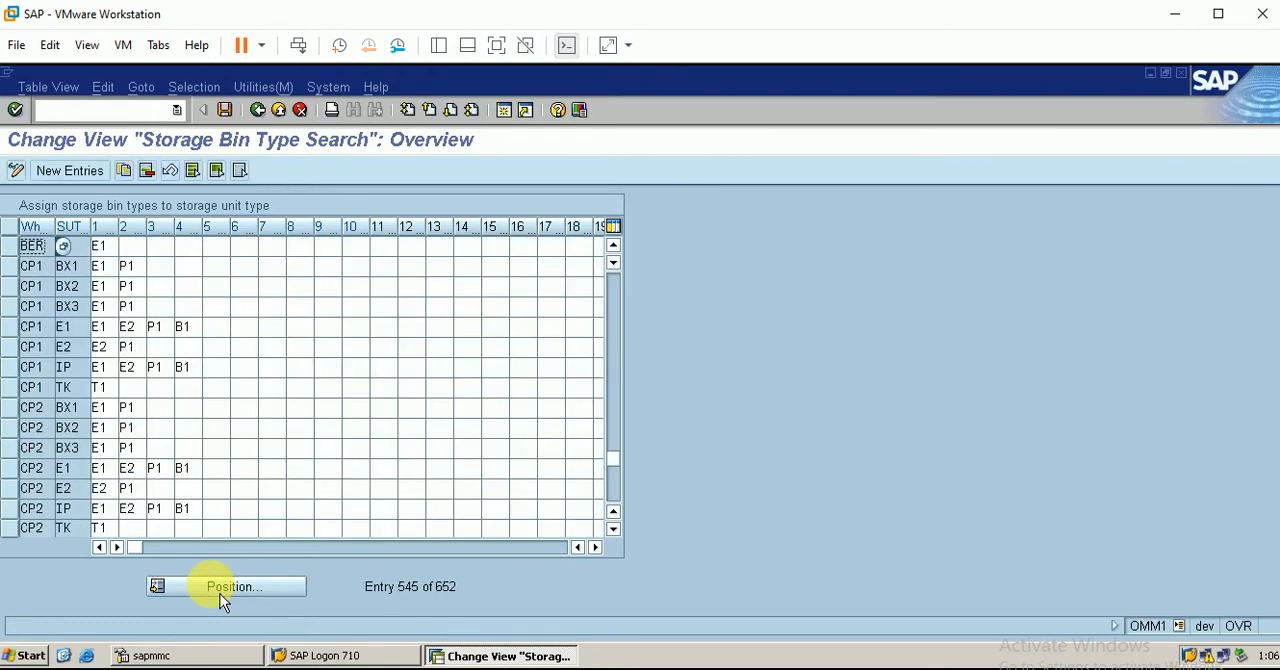
{"action": "left_click", "coordinate": [624, 252]}
{"action": "left_click", "coordinate": [624, 252]}
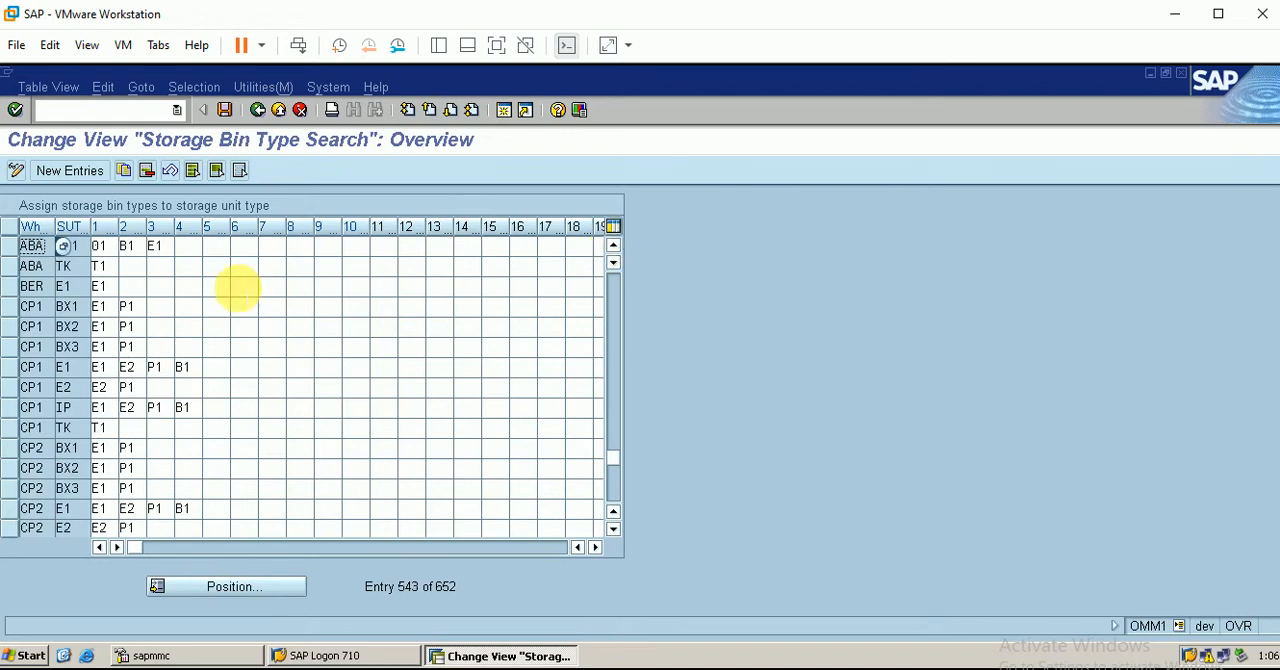
{"action": "left_click", "coordinate": [12, 287]}
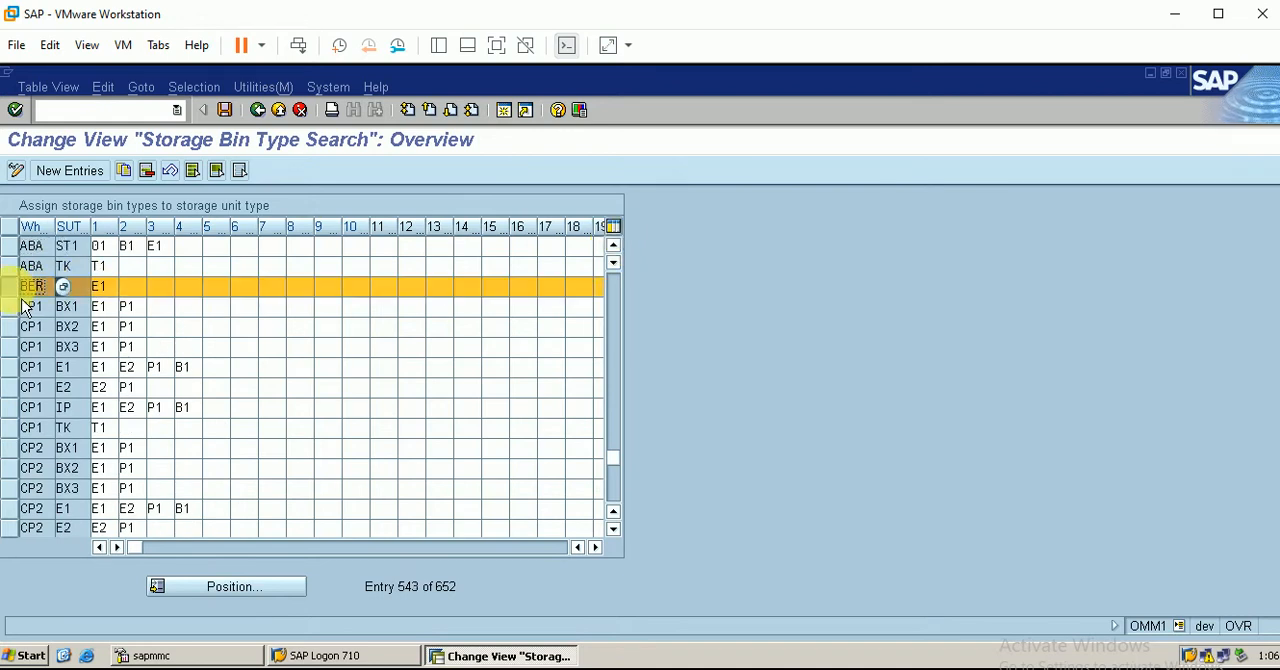
{"action": "left_click", "coordinate": [130, 288]}
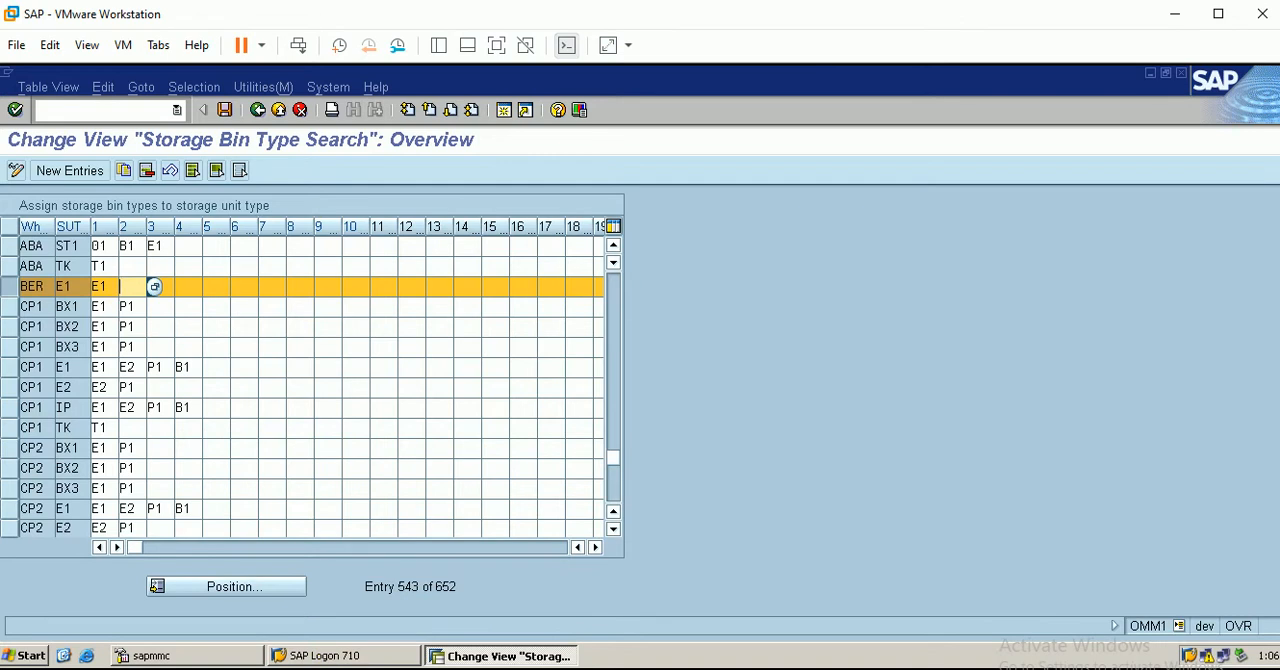
In the Excel overview, enter only E1 as the storage unit type for fixed storage type 005, without the 6 bins line
{"action": "left_click", "coordinate": [350, 668]}
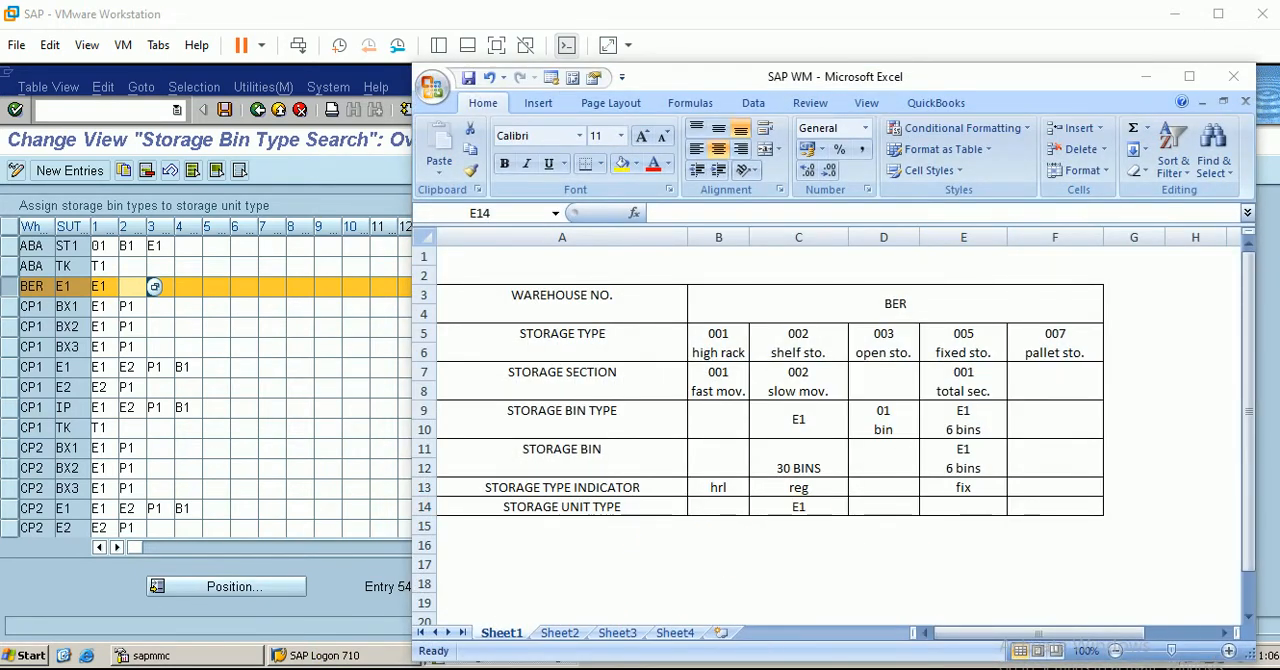
{"action": "left_click", "coordinate": [797, 257]}
{"action": "left_click", "coordinate": [811, 244]}
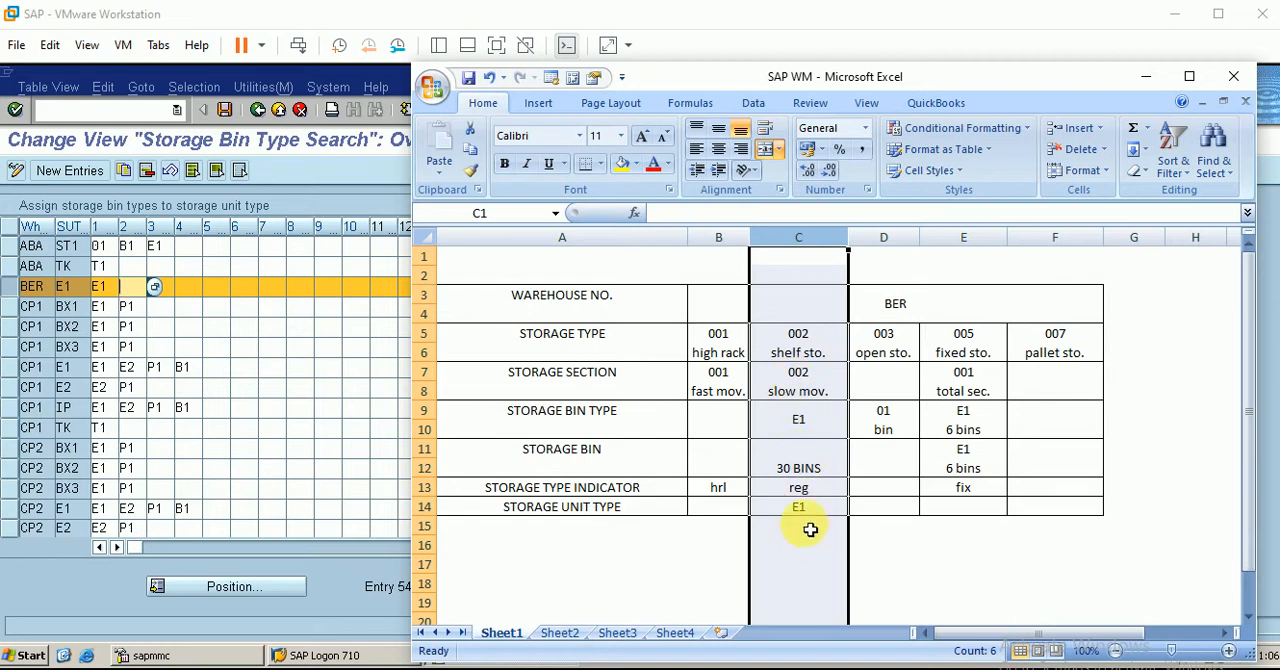
{"action": "left_click", "coordinate": [967, 518]}
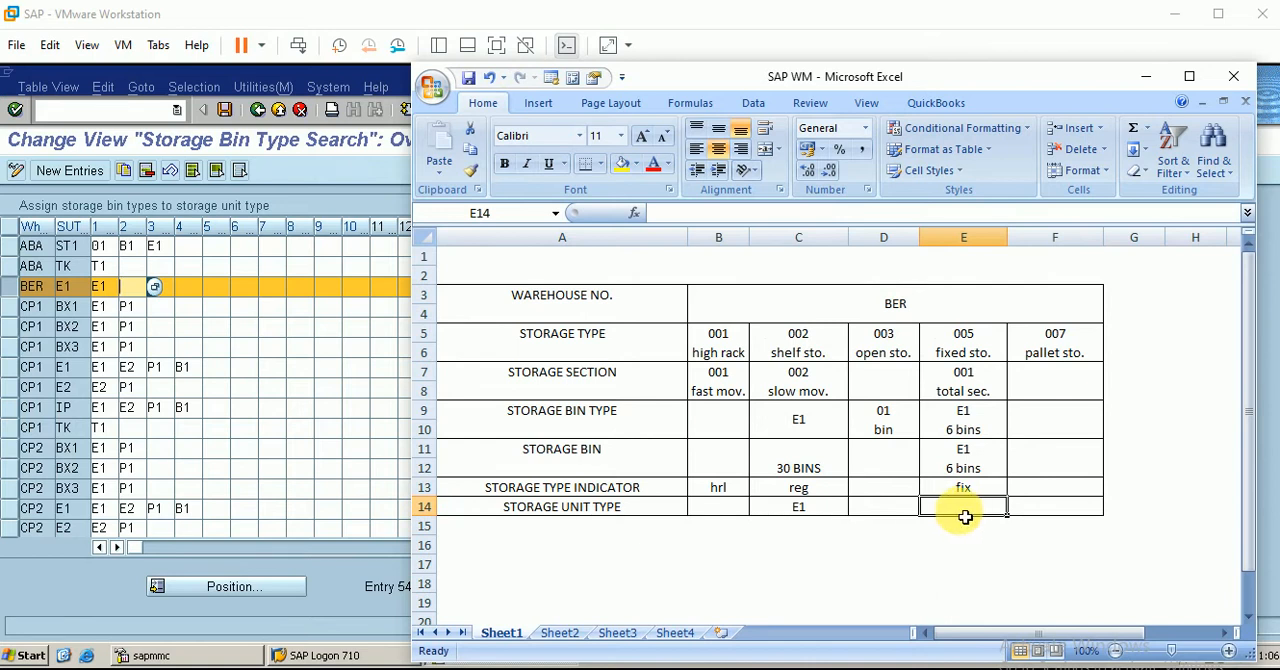
{"action": "type", "text": "e1"}
{"action": "key", "text": "BackSpace"}
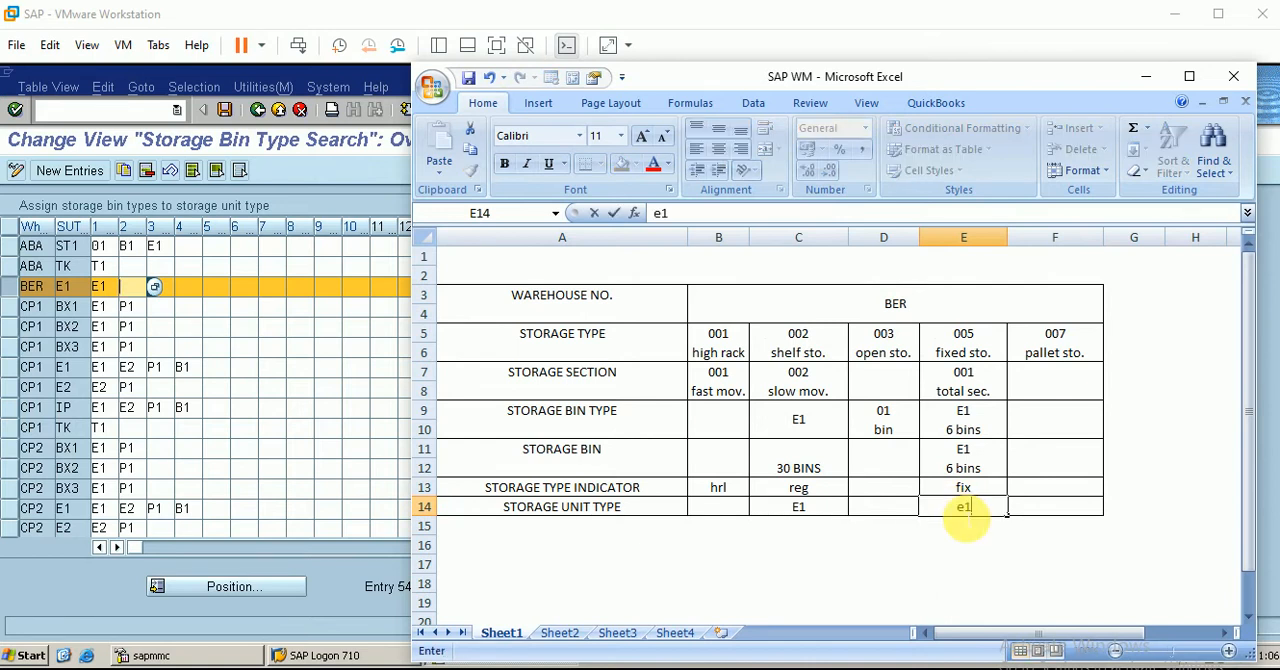
{"action": "type", "text": "e1"}
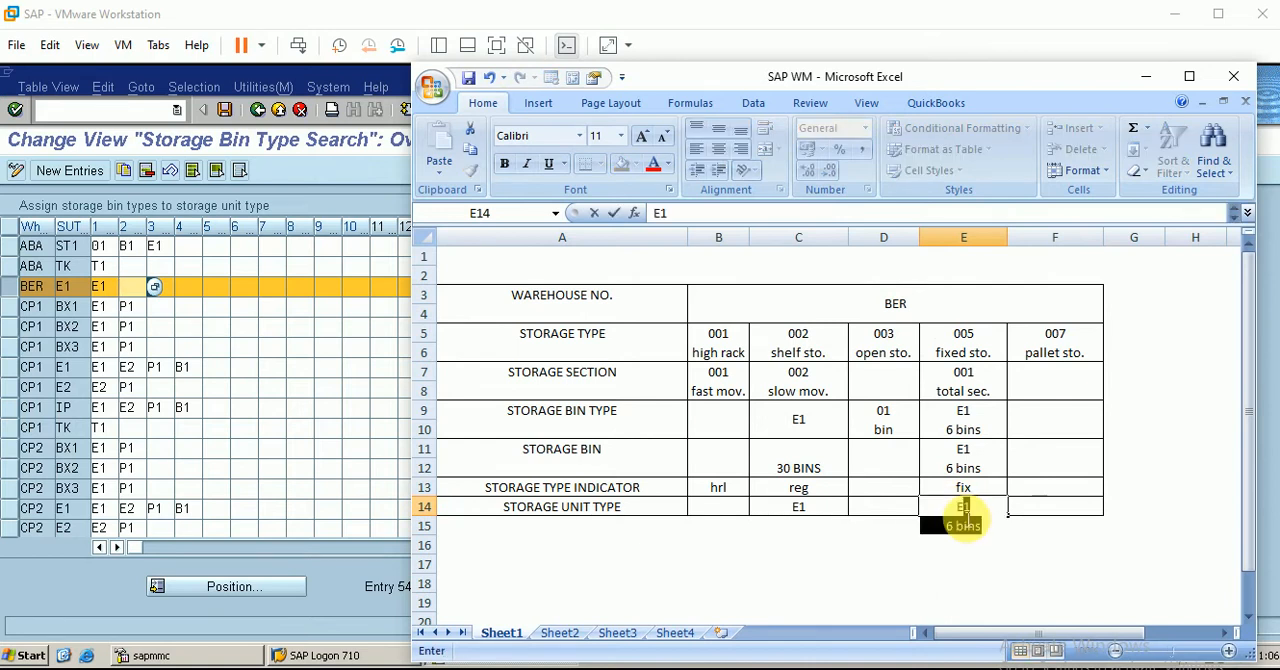
{"action": "left_click", "coordinate": [1087, 579]}
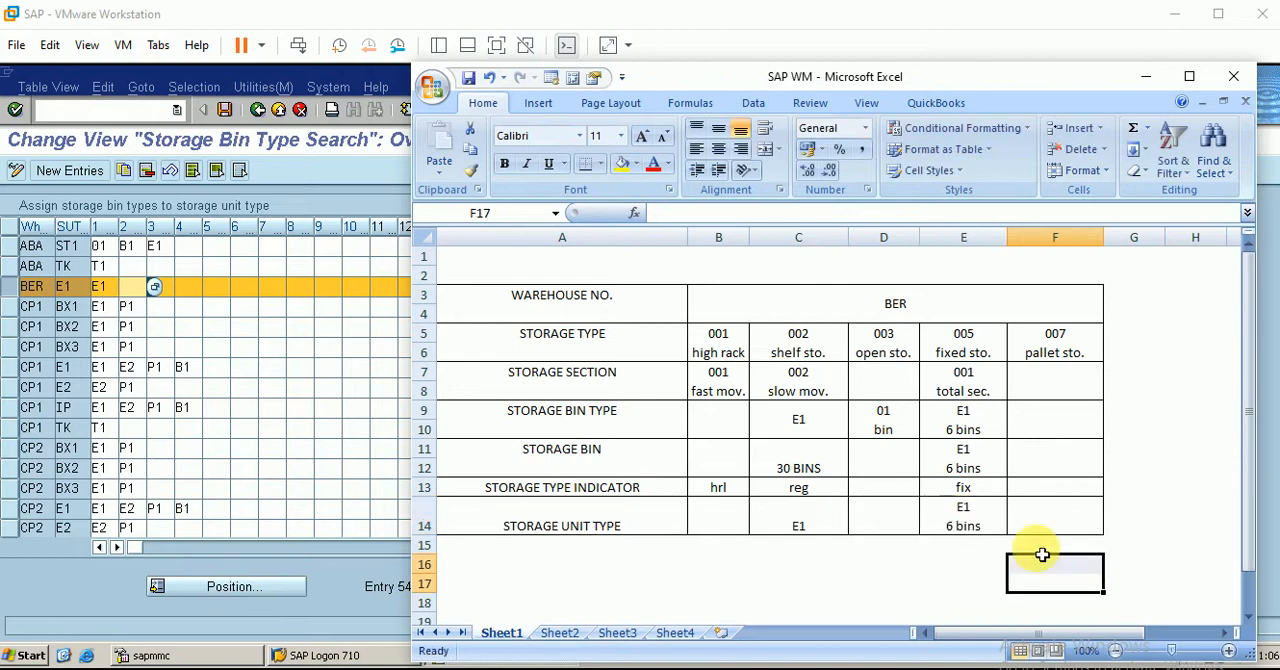
{"action": "double_click", "coordinate": [1000, 528]}
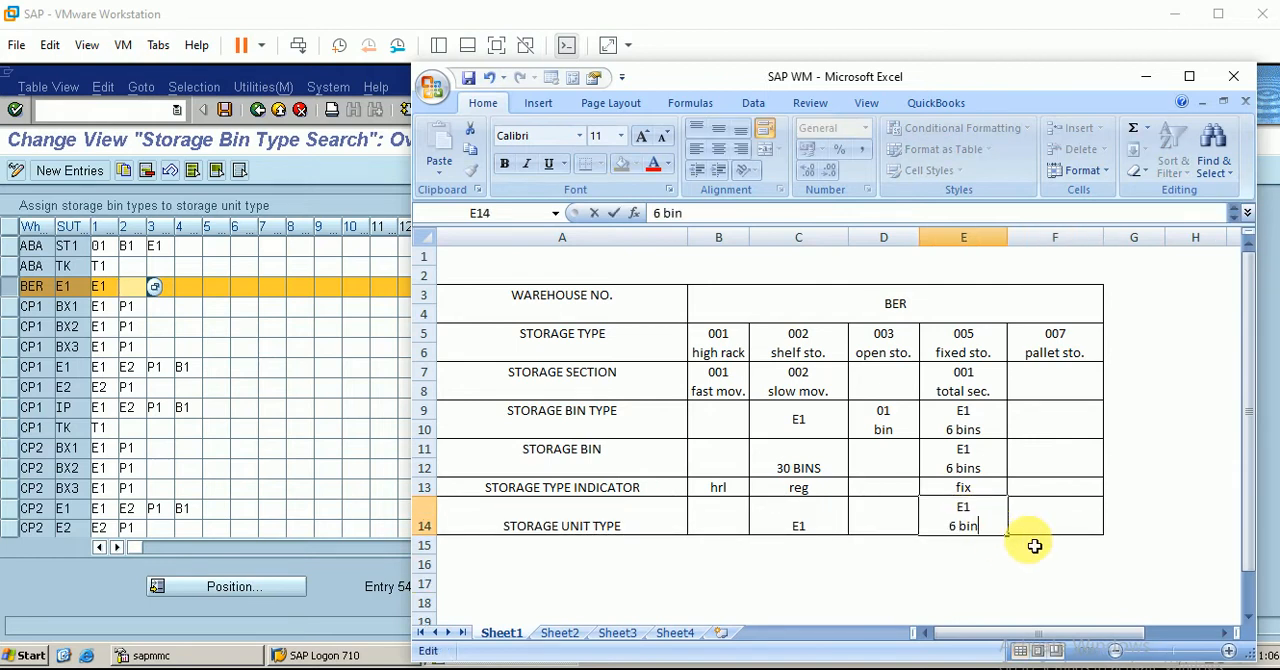
{"action": "key", "text": "Return"}
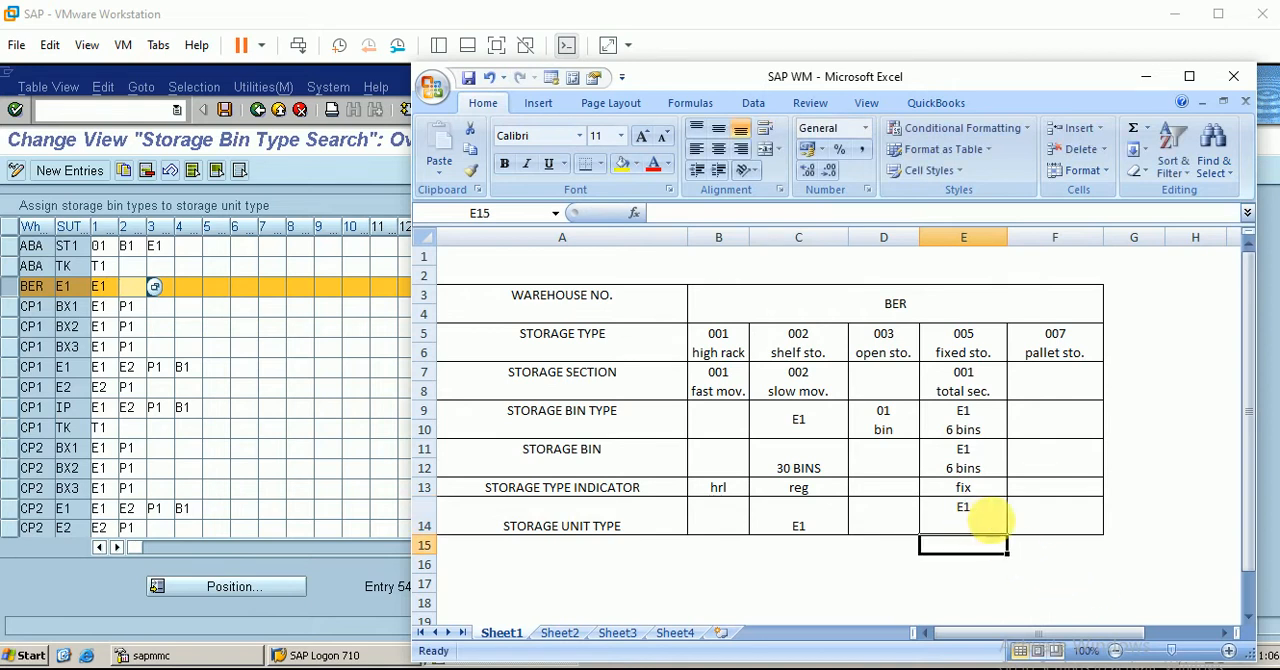
Middle-align the storage unit type cell of storage type 005, save the workbook and return to SAP
{"action": "left_click", "coordinate": [986, 527]}
{"action": "left_click", "coordinate": [718, 128]}
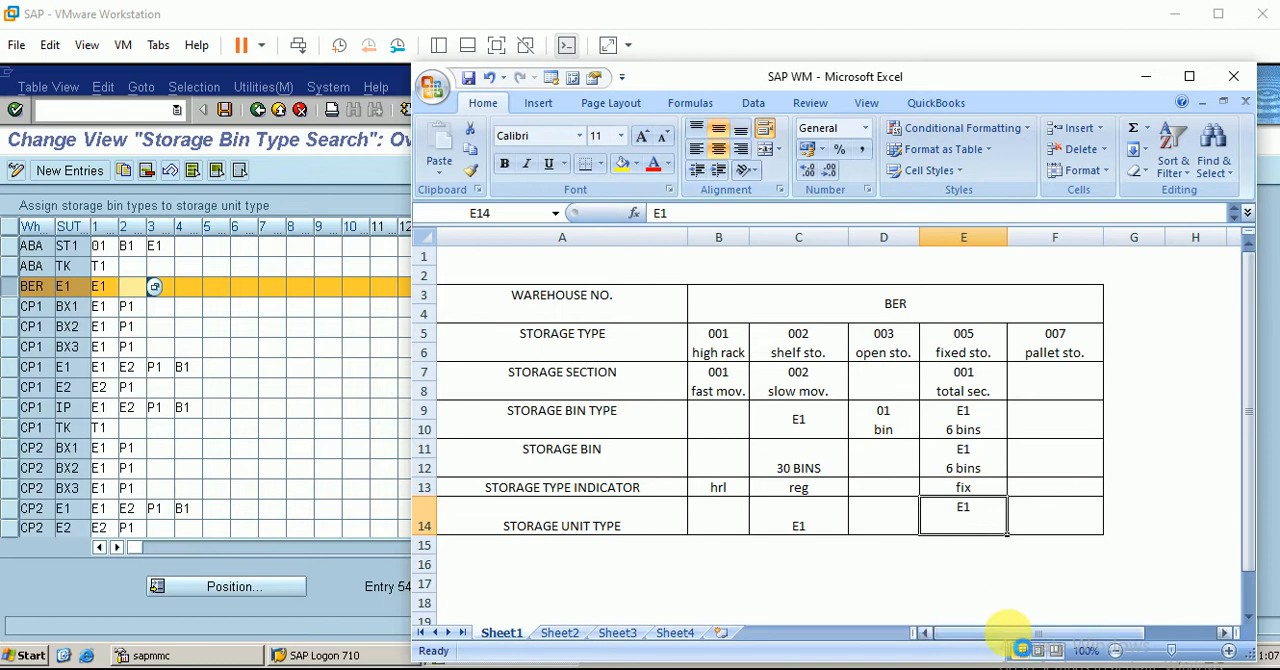
{"action": "key", "text": "ctrl+s"}
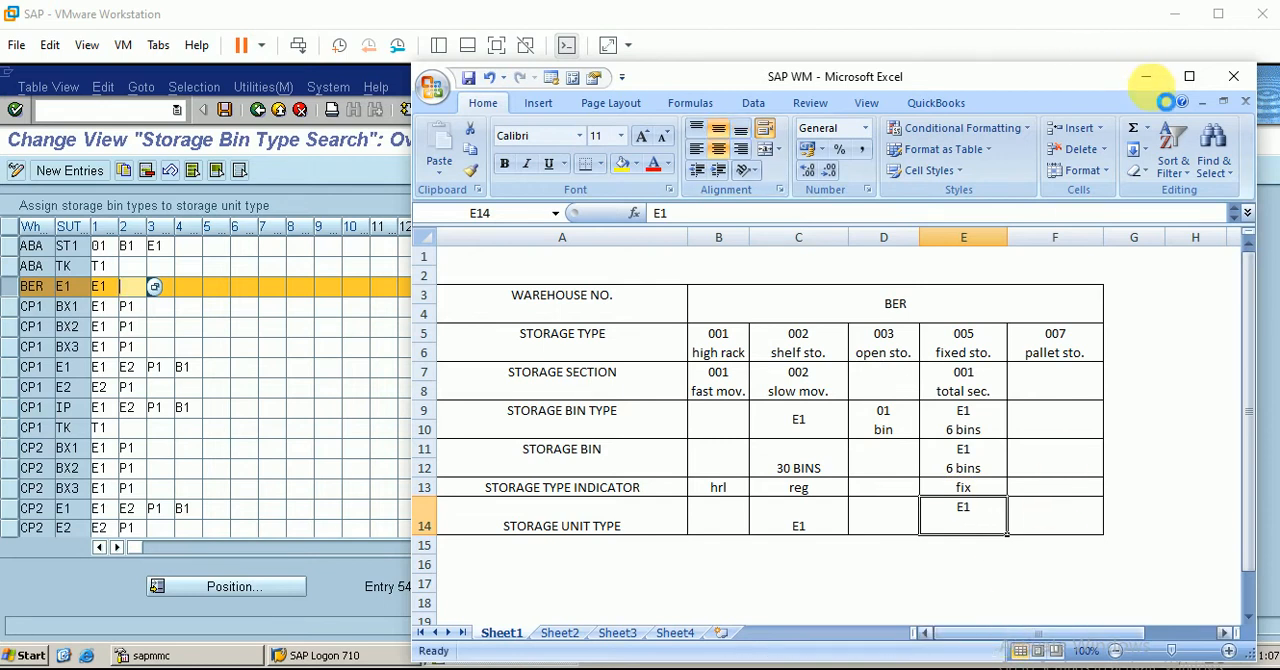
{"action": "left_click", "coordinate": [1146, 78]}
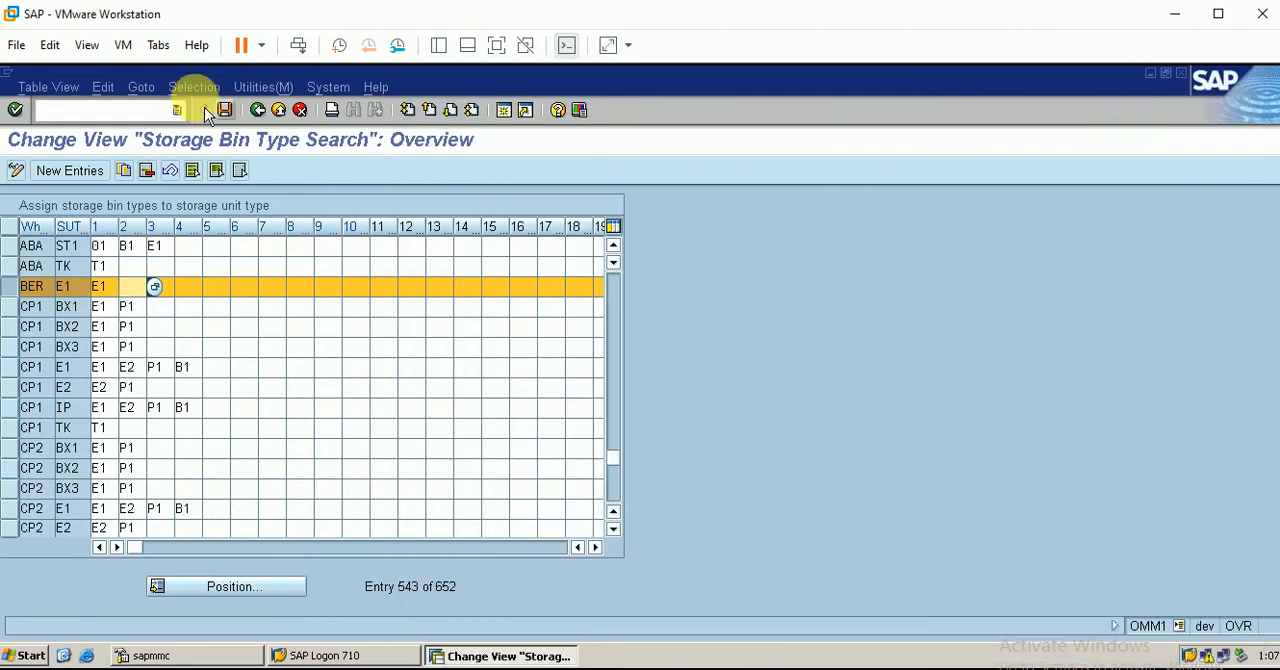
Return to the implementation guide and open Define Movement Types from the Warehouse Management transfer activities
{"action": "left_click", "coordinate": [258, 118]}
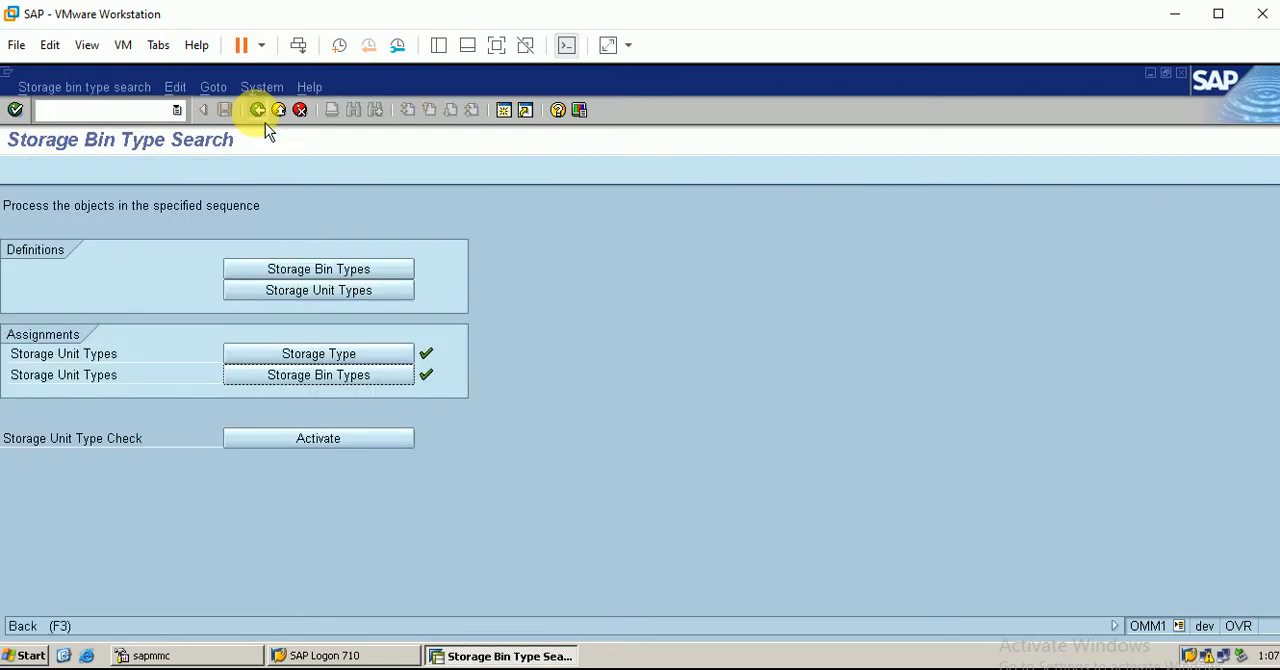
{"action": "left_click", "coordinate": [265, 123]}
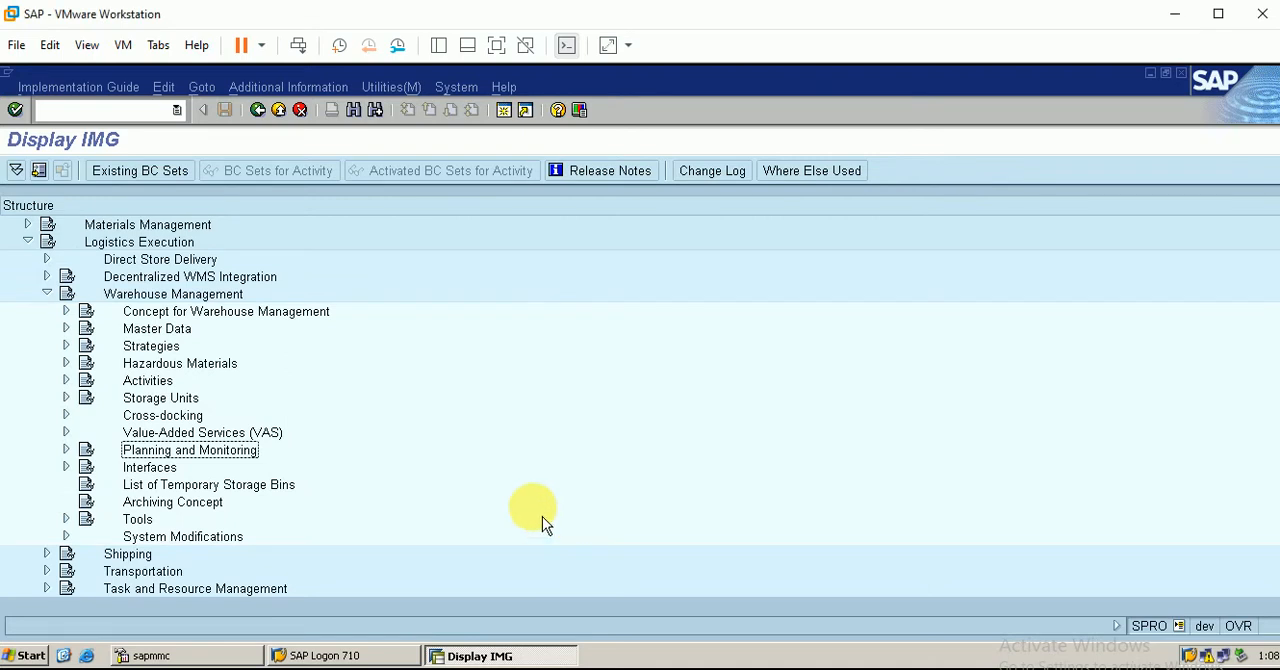
{"action": "left_click", "coordinate": [66, 380]}
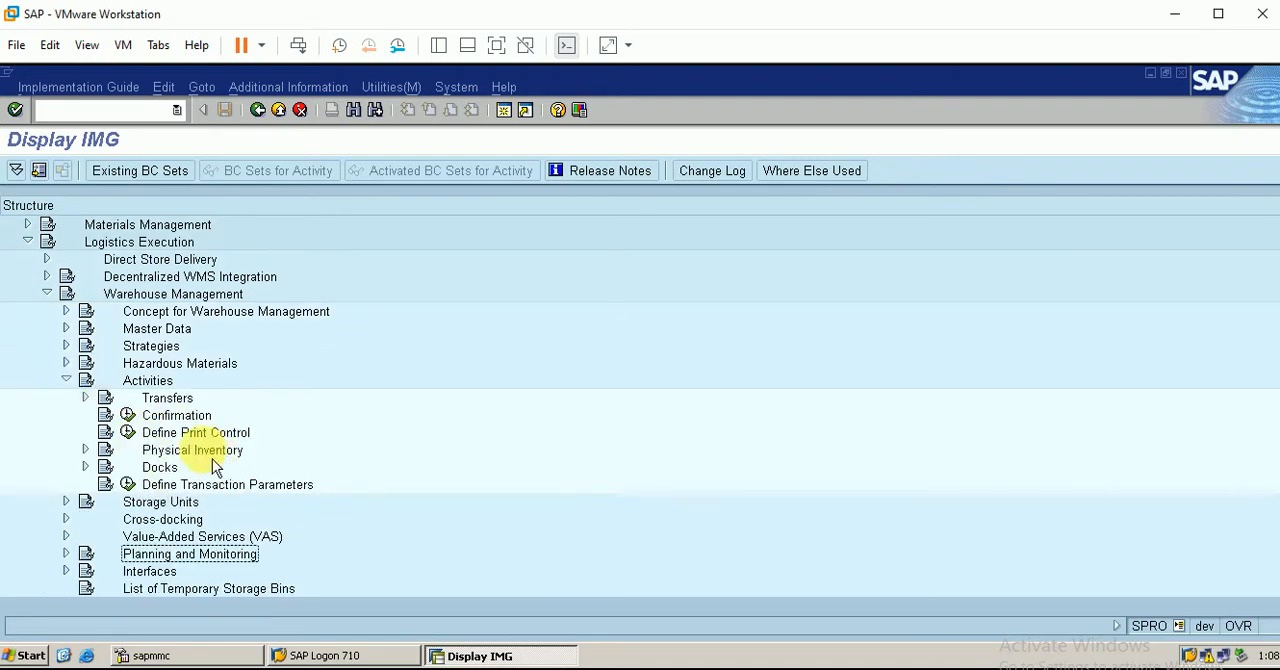
{"action": "left_click", "coordinate": [85, 398]}
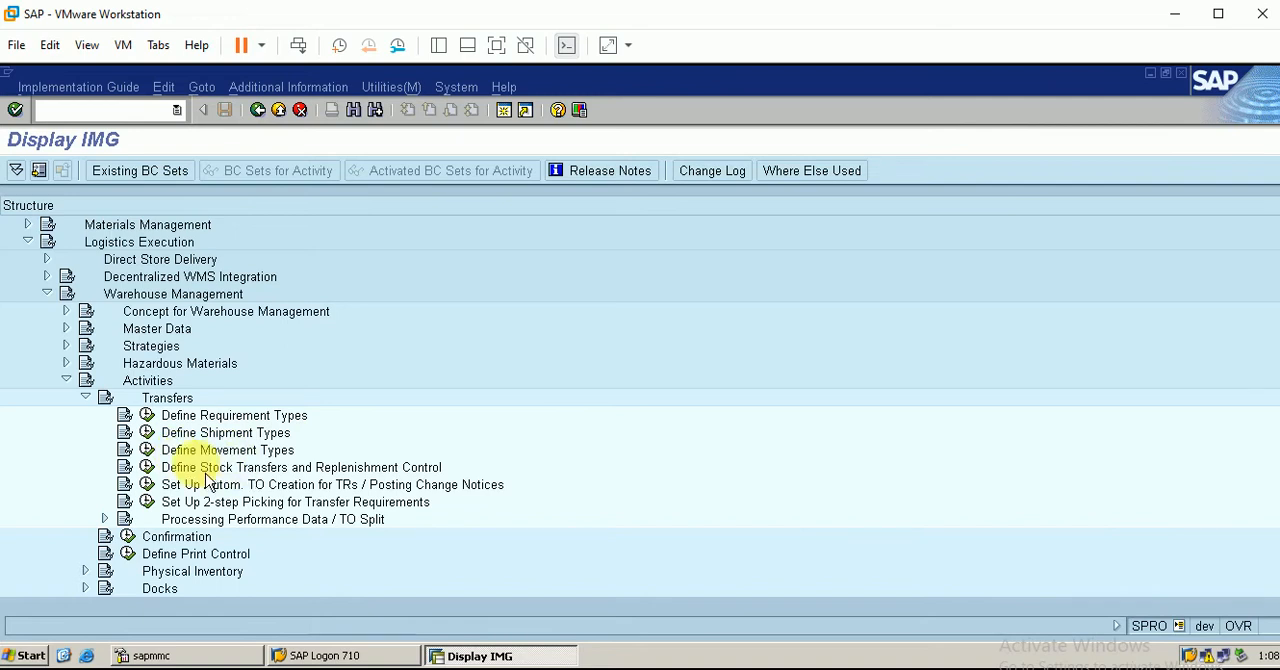
{"action": "left_click", "coordinate": [147, 450]}
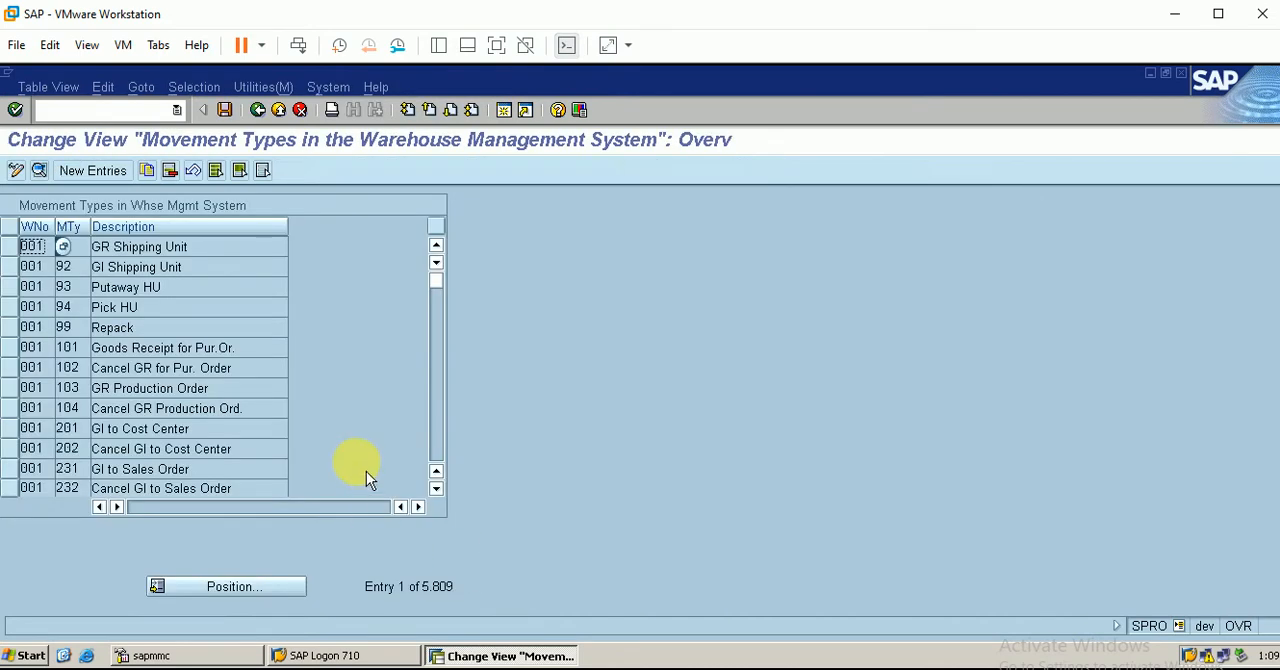
Find movement type 561 (Init. Entry of Stock Bal.) for warehouse BER and open its details
{"action": "left_click", "coordinate": [267, 591]}
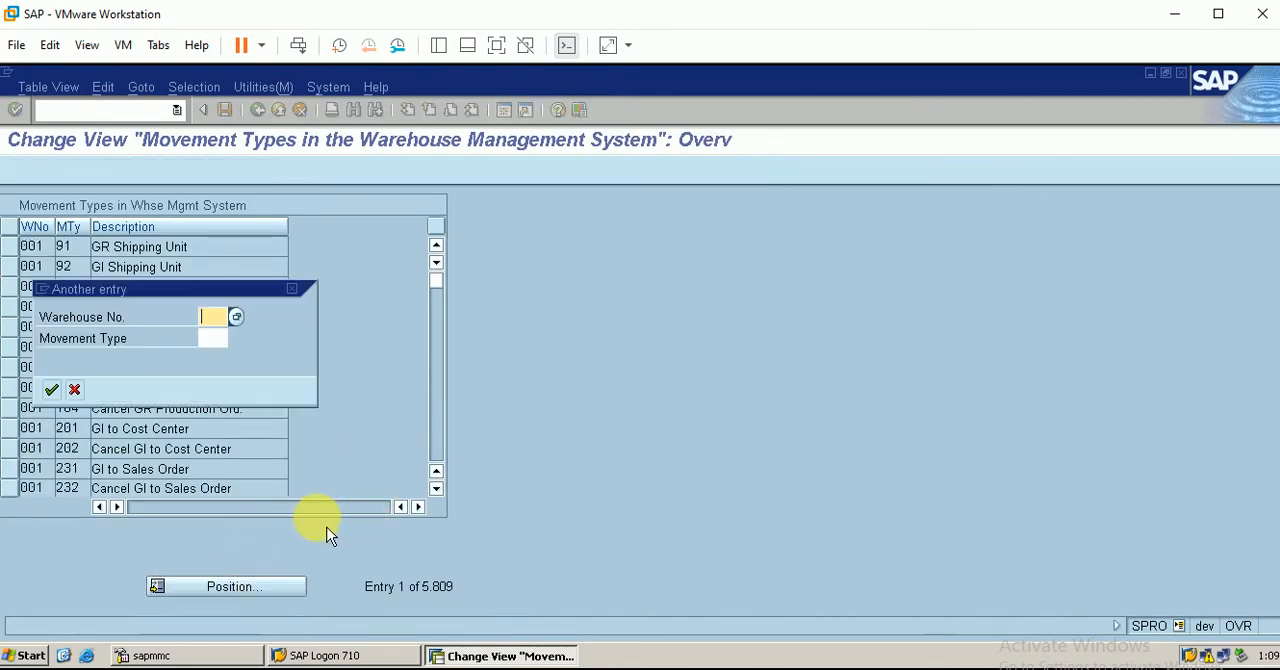
{"action": "type", "text": "BER"}
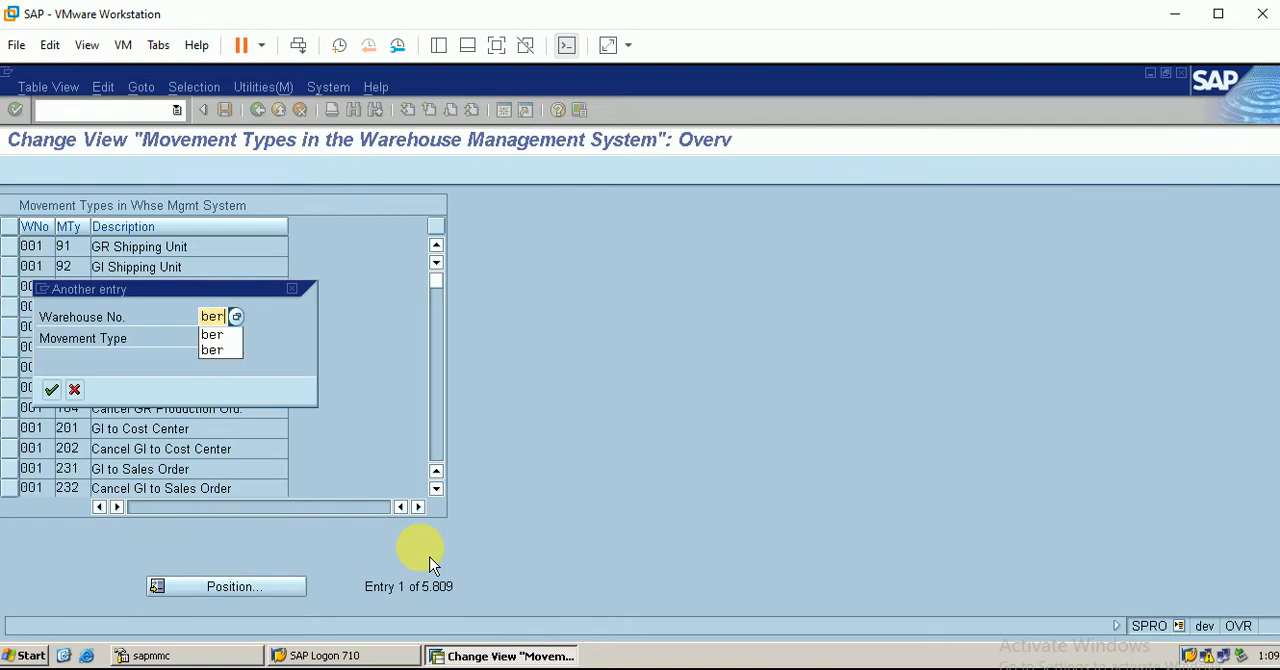
{"action": "key", "text": "Return"}
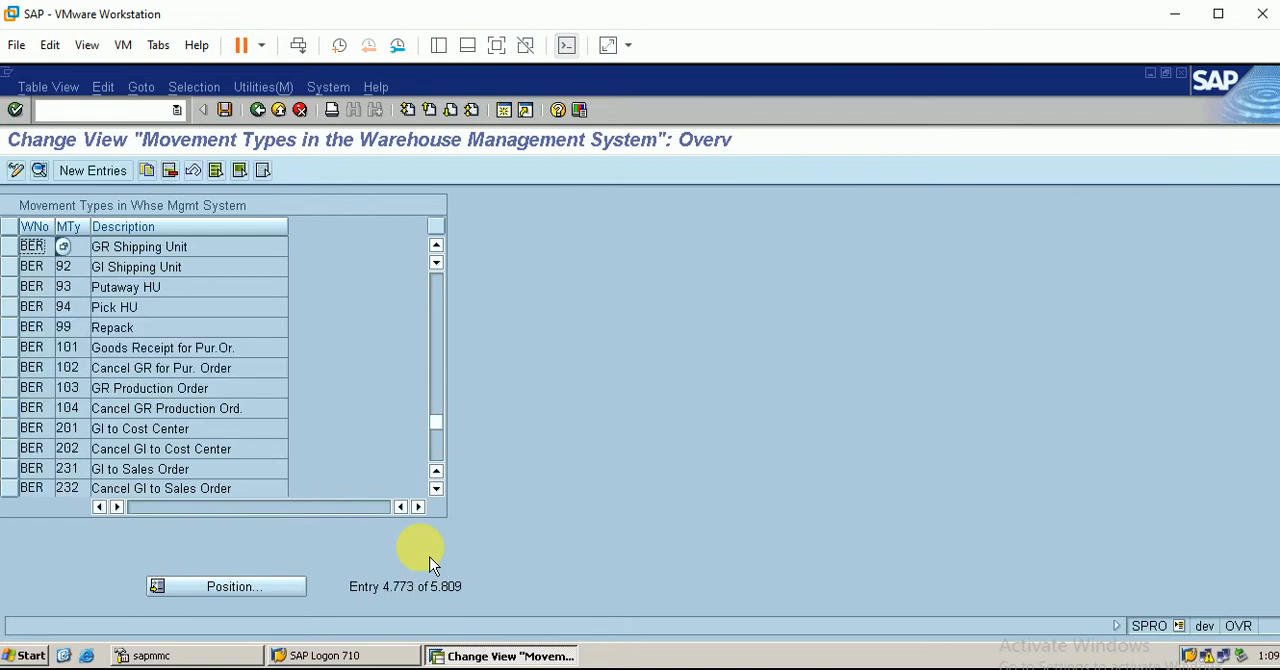
{"action": "left_click", "coordinate": [258, 597]}
{"action": "type", "text": "be"}
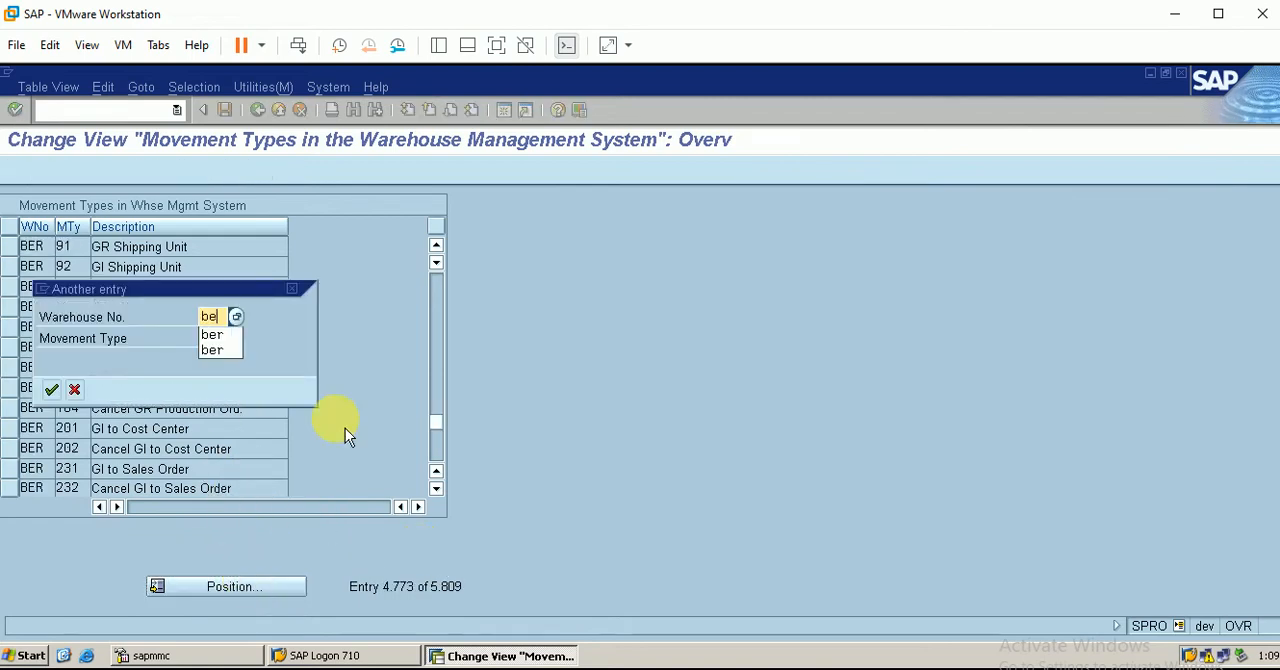
{"action": "type", "text": "r"}
{"action": "key", "text": "Tab"}
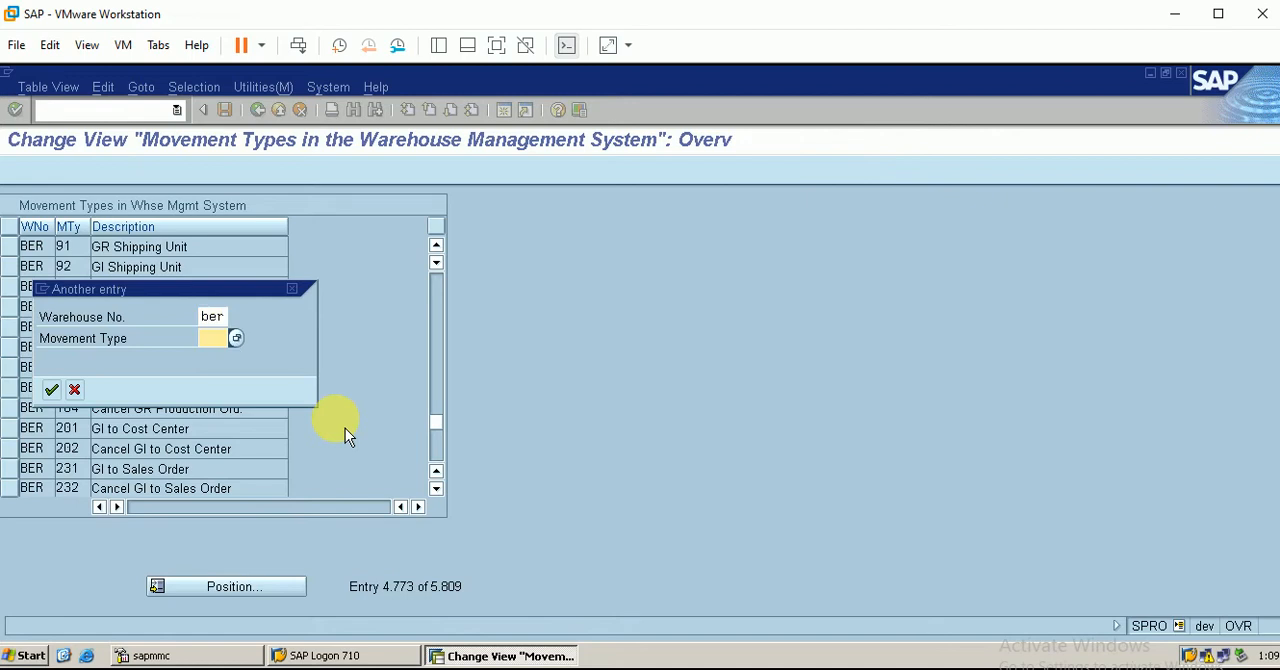
{"action": "type", "text": "561"}
{"action": "key", "text": "Return"}
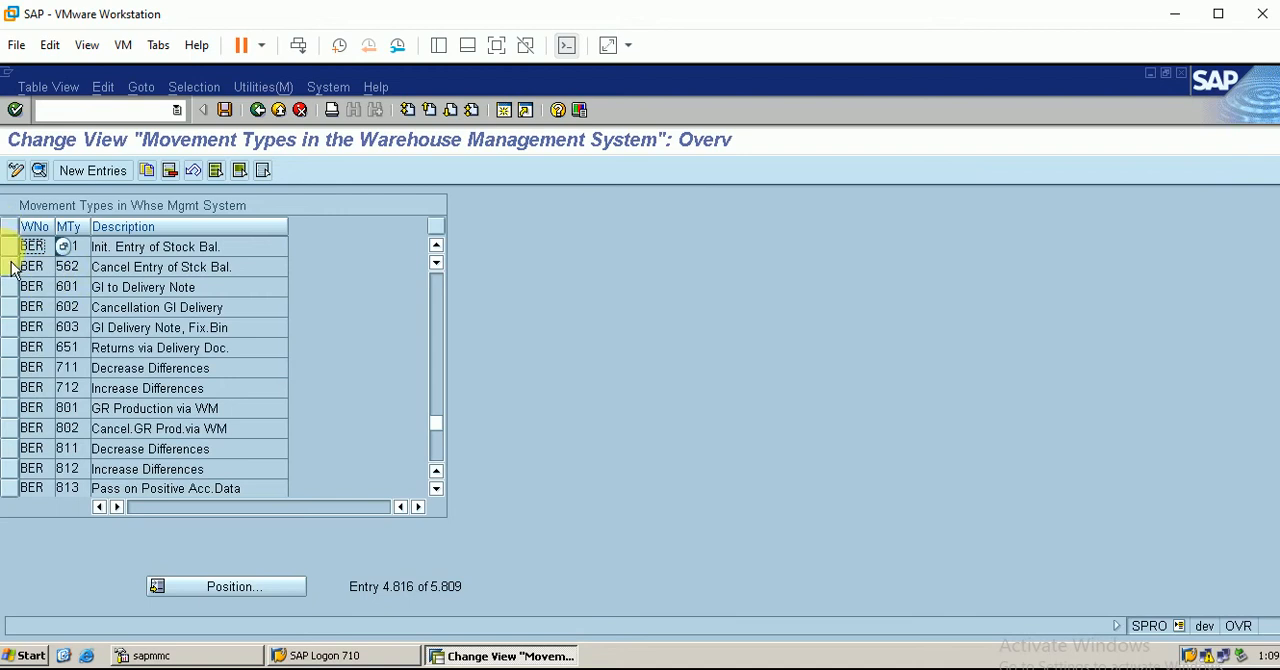
{"action": "left_click", "coordinate": [10, 250]}
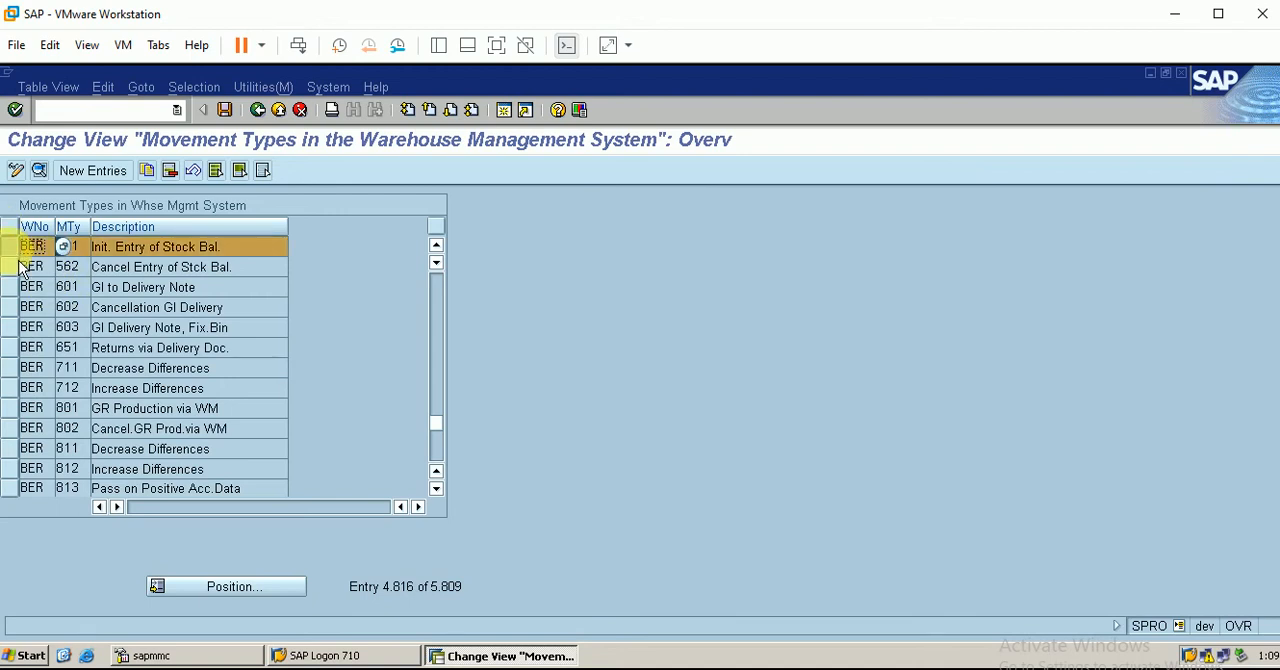
{"action": "left_click", "coordinate": [39, 171]}
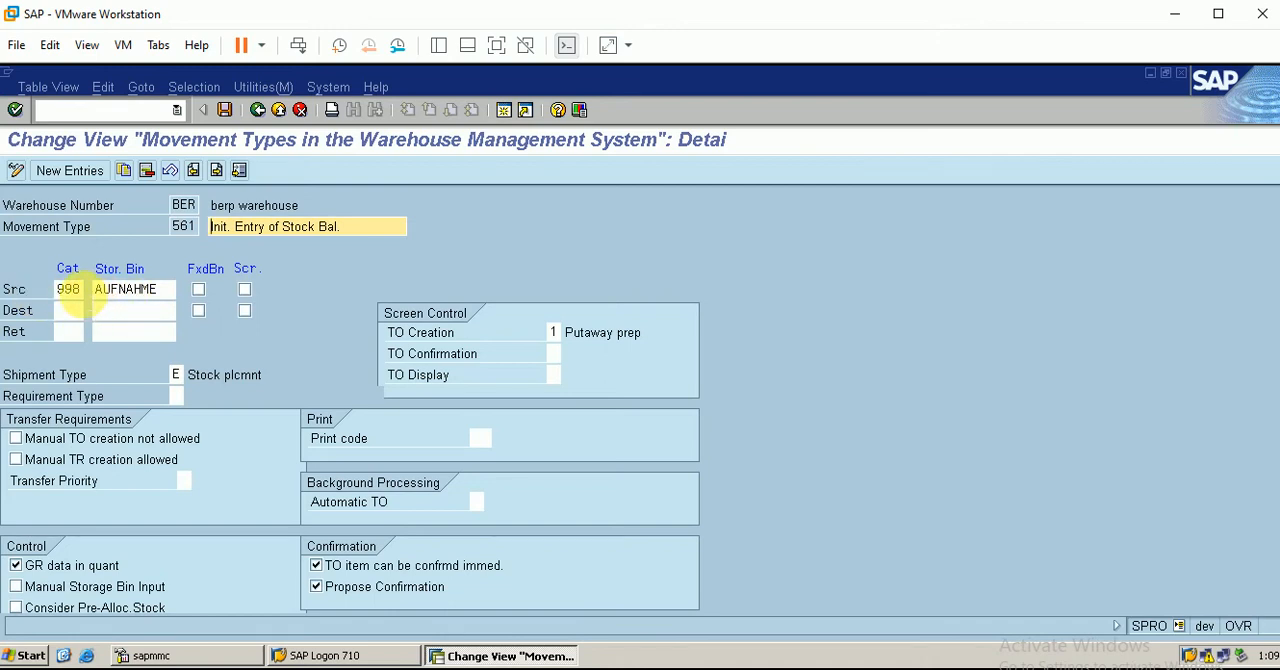
In the Excel overview, add storage type 901-999 in the column after 007 pallet storage
{"action": "left_click", "coordinate": [380, 669]}
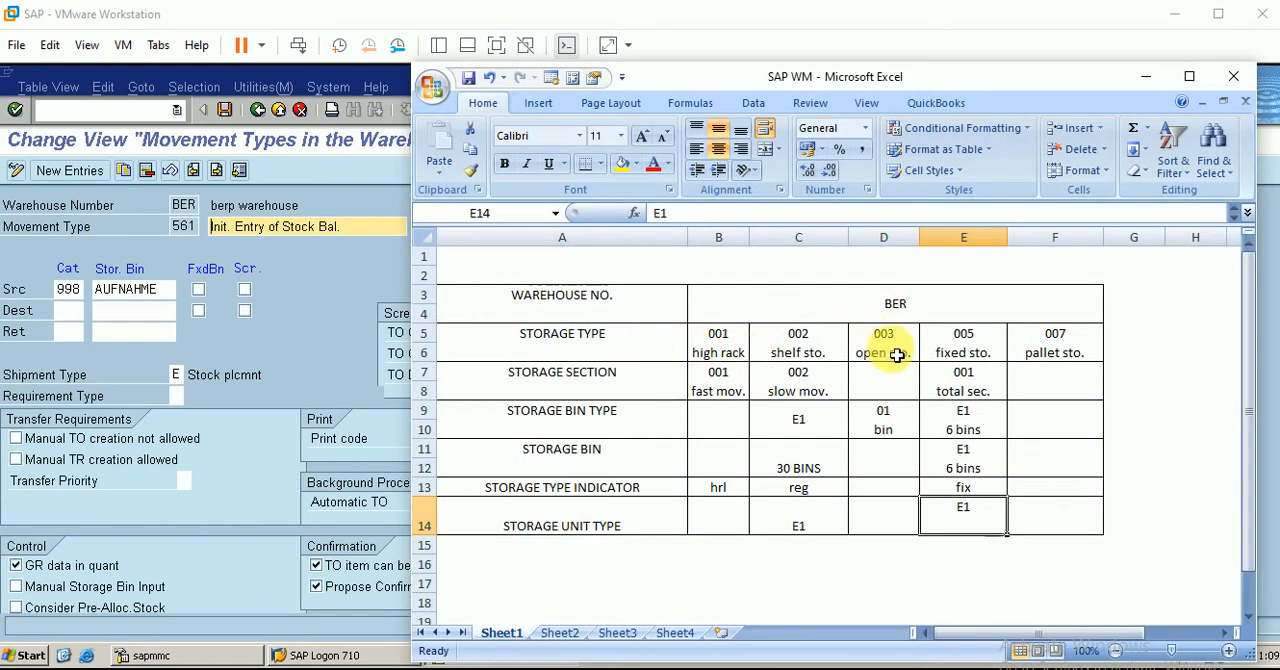
{"action": "left_click", "coordinate": [1141, 351]}
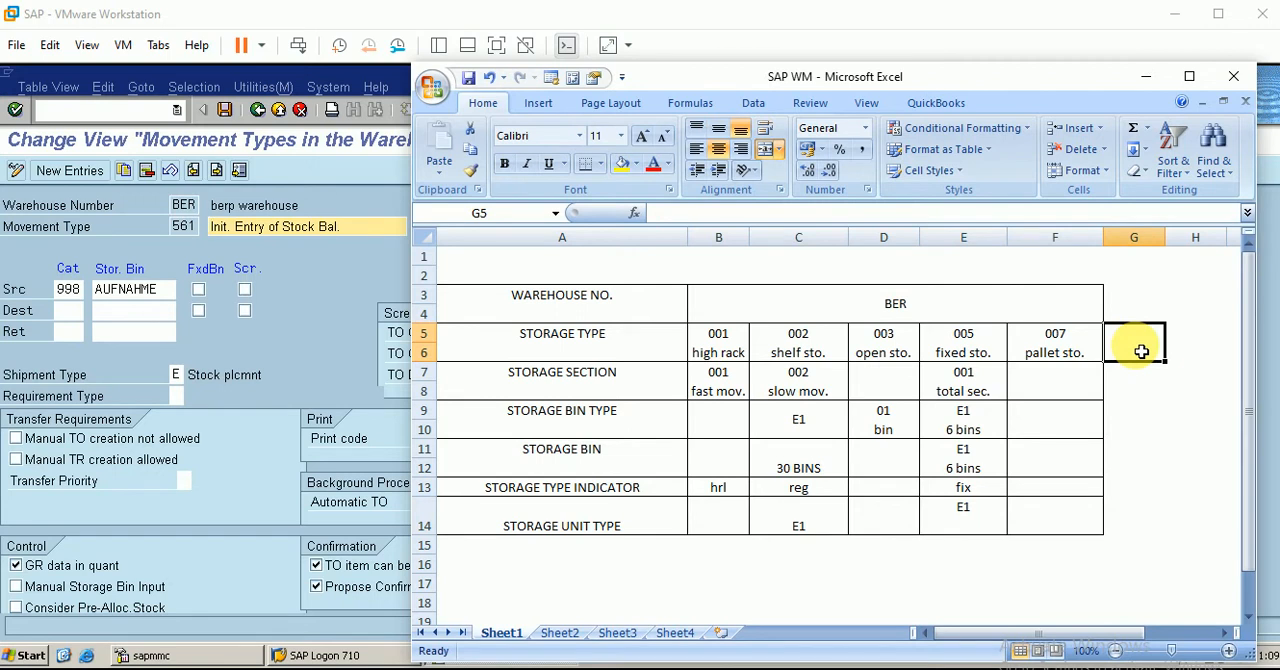
{"action": "type", "text": "9"}
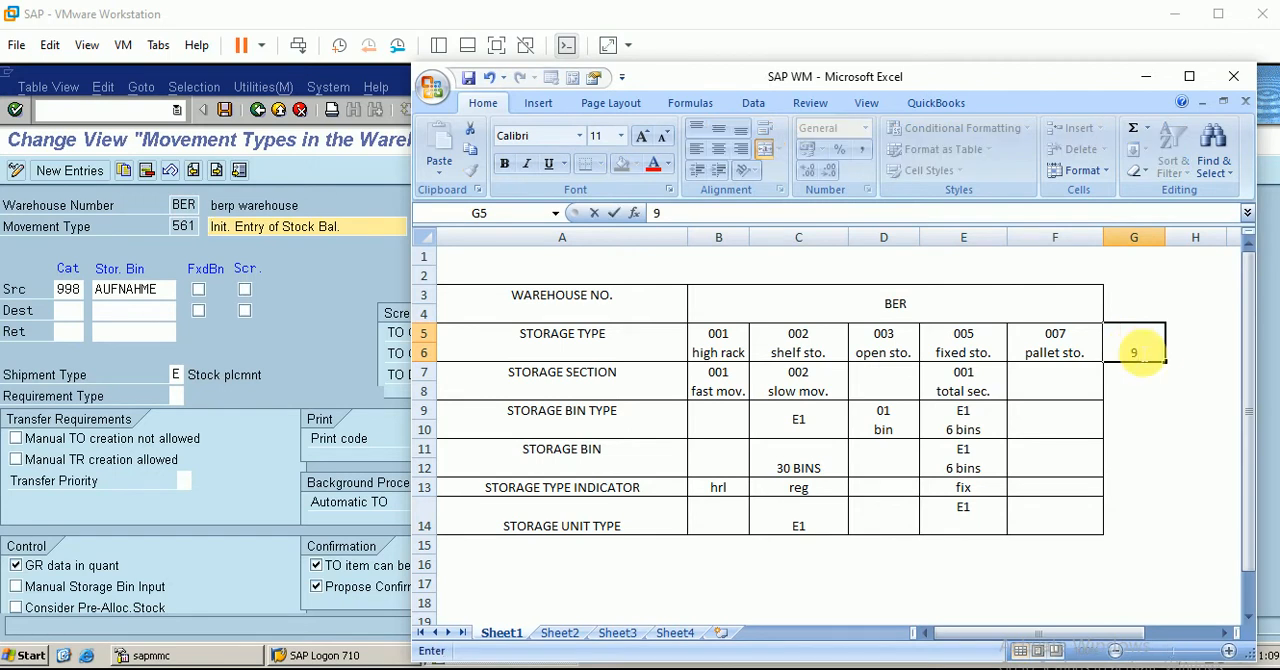
{"action": "type", "text": "01-998"}
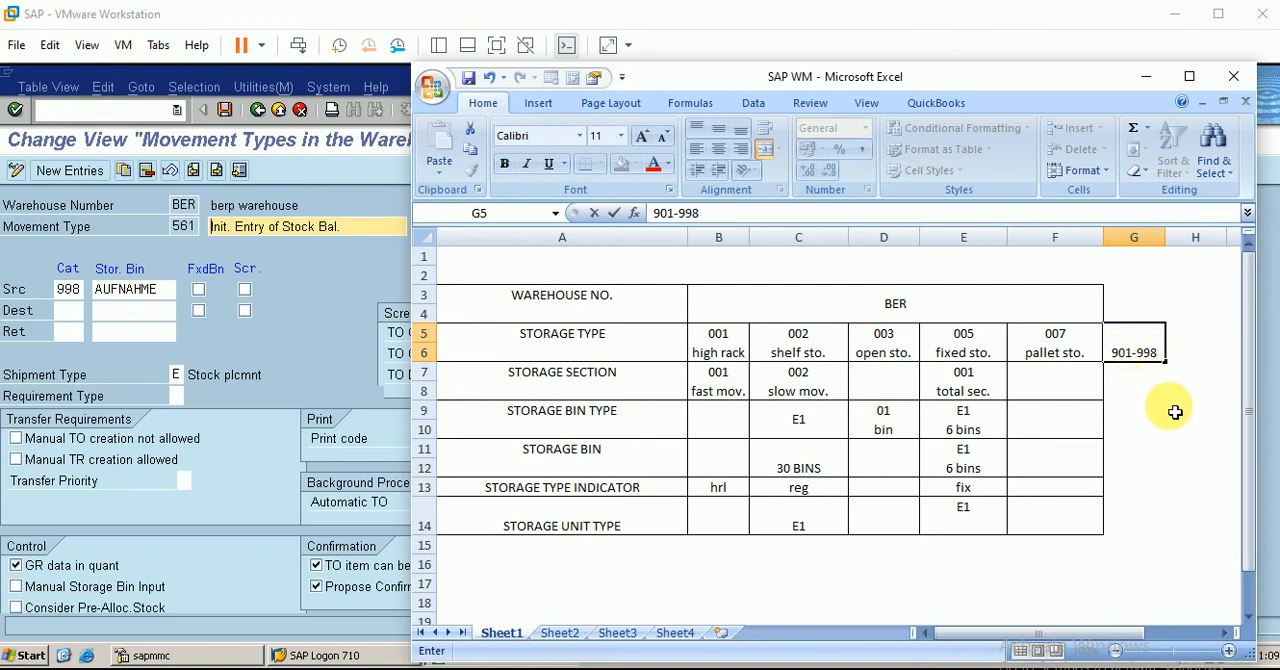
{"action": "key", "text": "BackSpace"}
{"action": "type", "text": "9"}
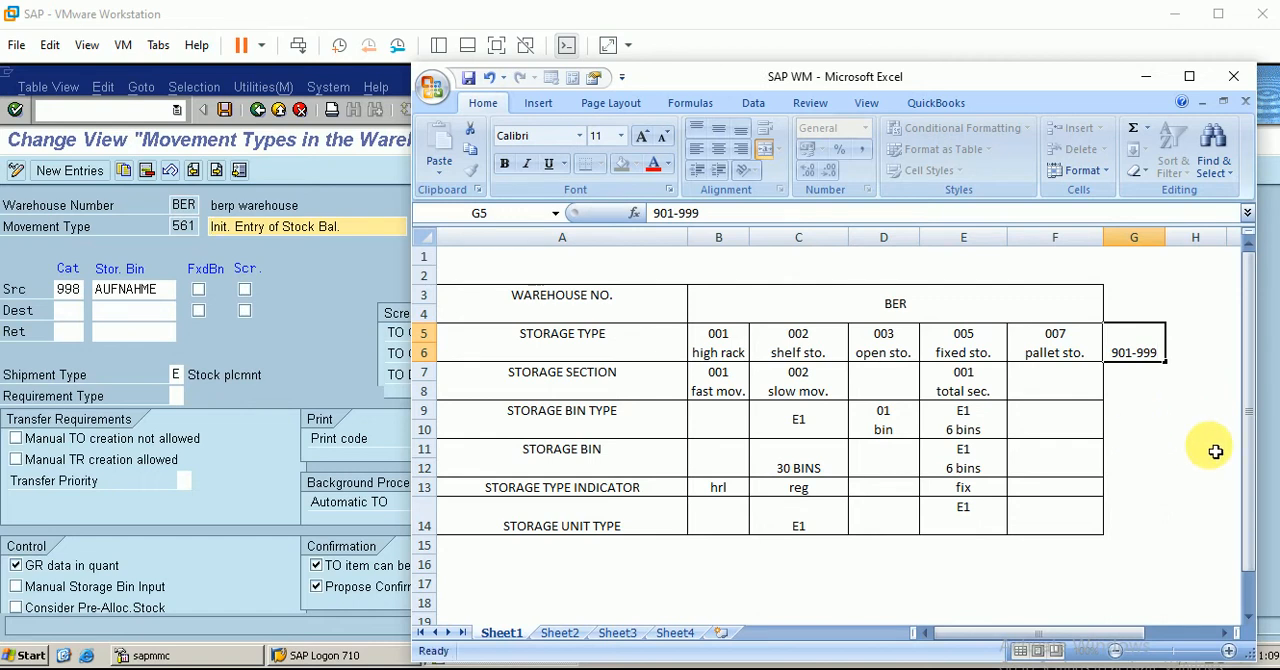
{"action": "key", "text": "Return"}
{"action": "left_click", "coordinate": [1222, 494]}
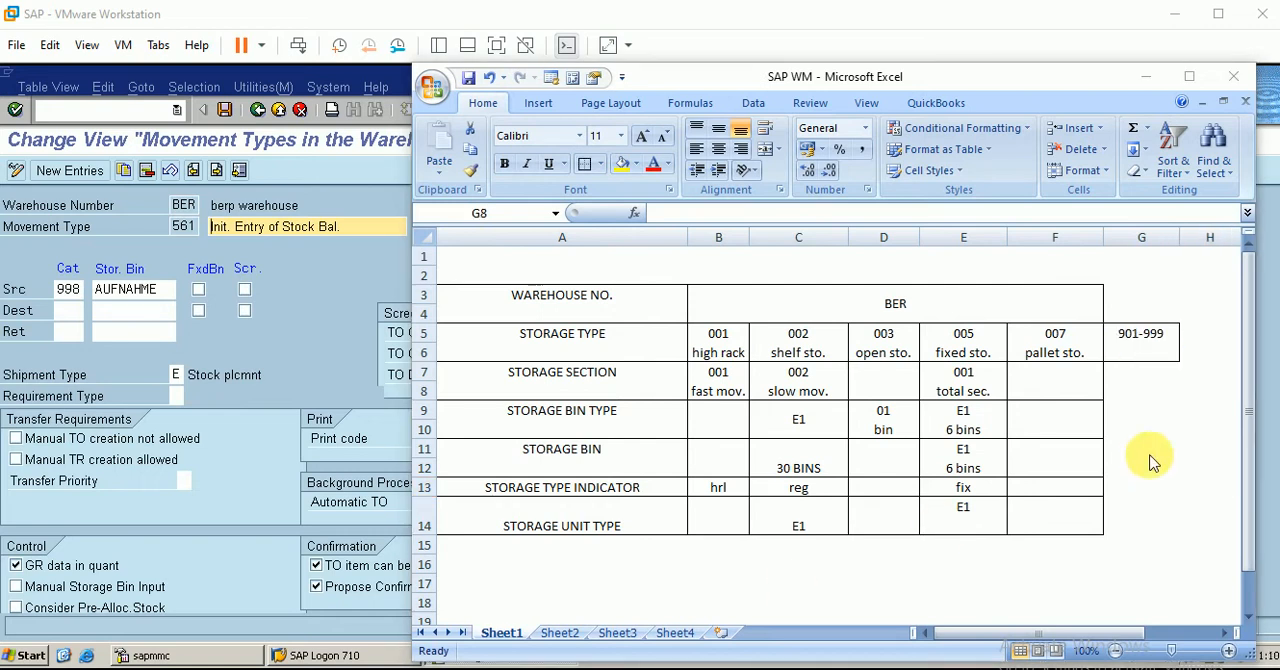
{"action": "left_click", "coordinate": [1141, 390]}
{"action": "left_click", "coordinate": [1152, 342]}
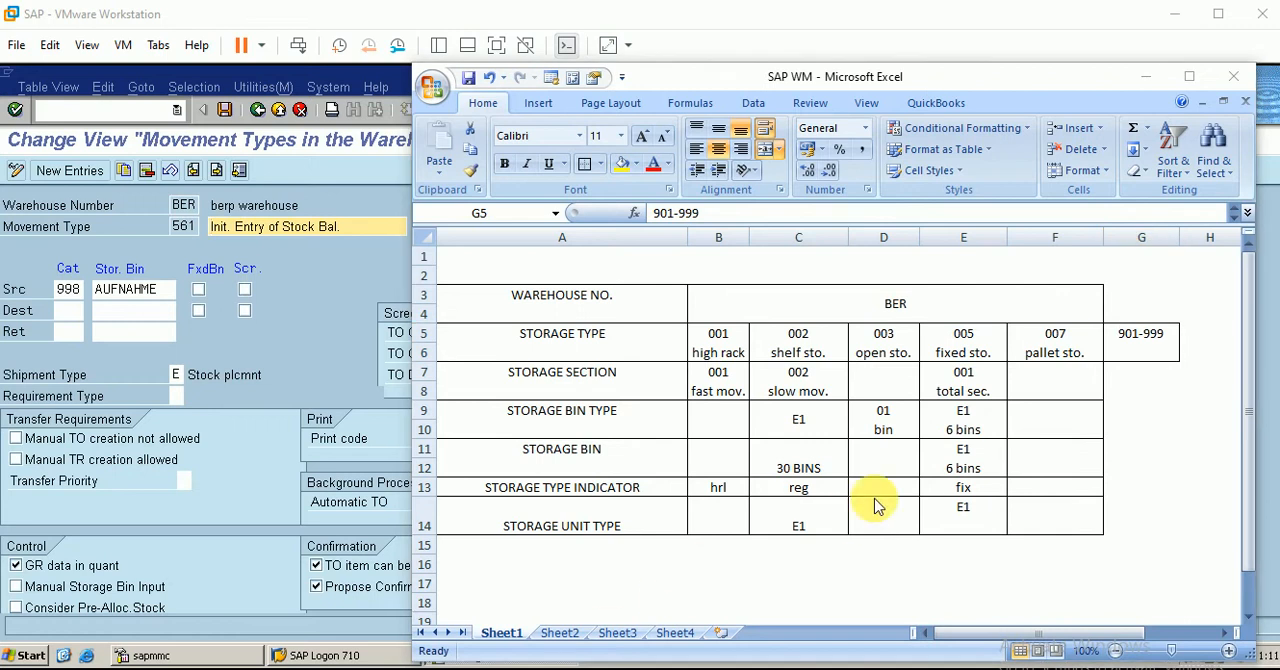
Compare the SAP details of movement type 561 with the storage types in the Excel overview
{"action": "left_click", "coordinate": [300, 254]}
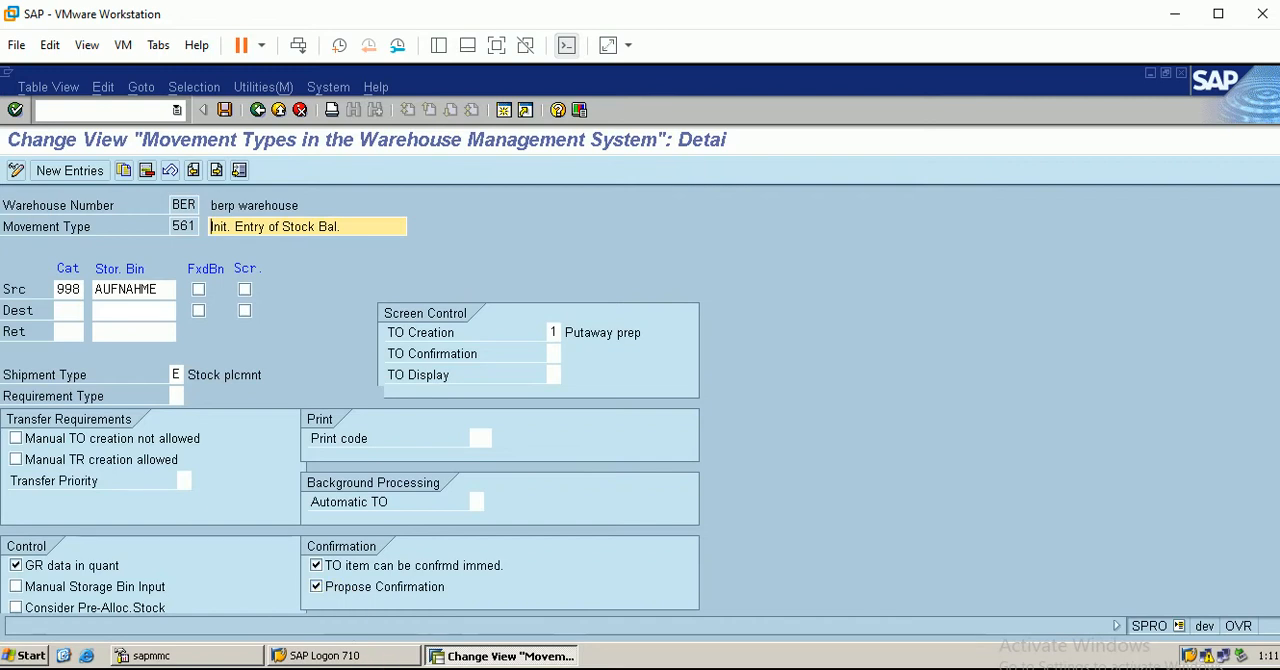
{"action": "key", "text": "alt+Tab"}
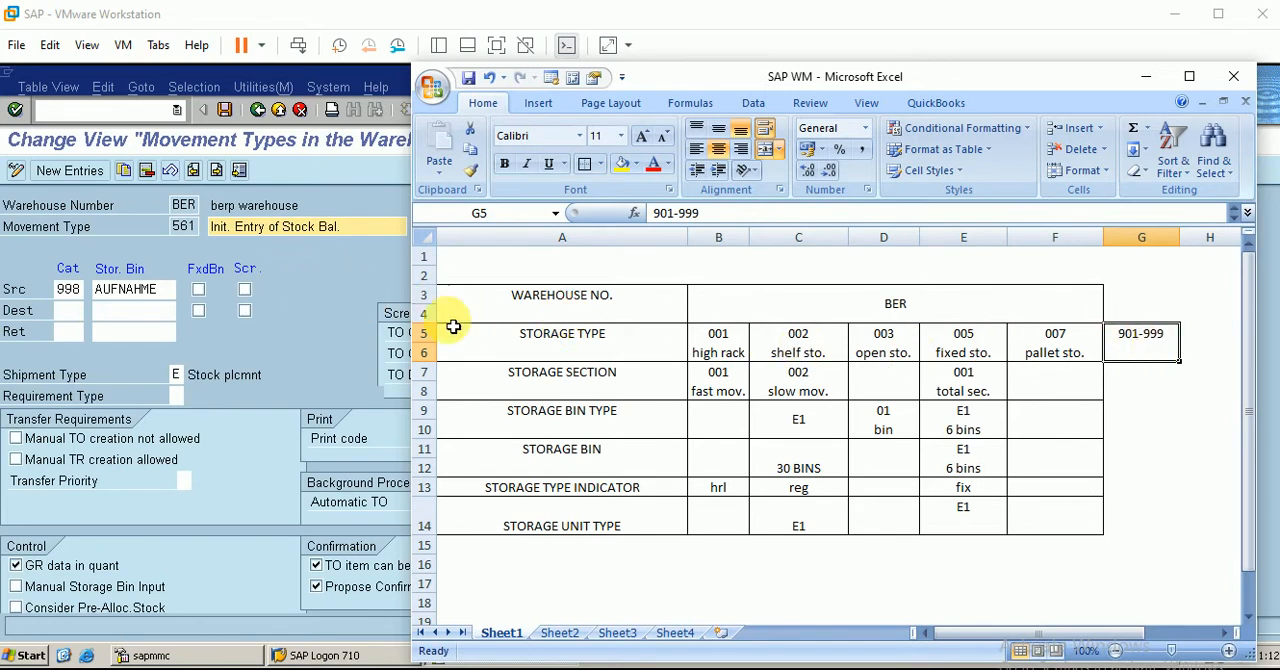
{"action": "left_click", "coordinate": [300, 306]}
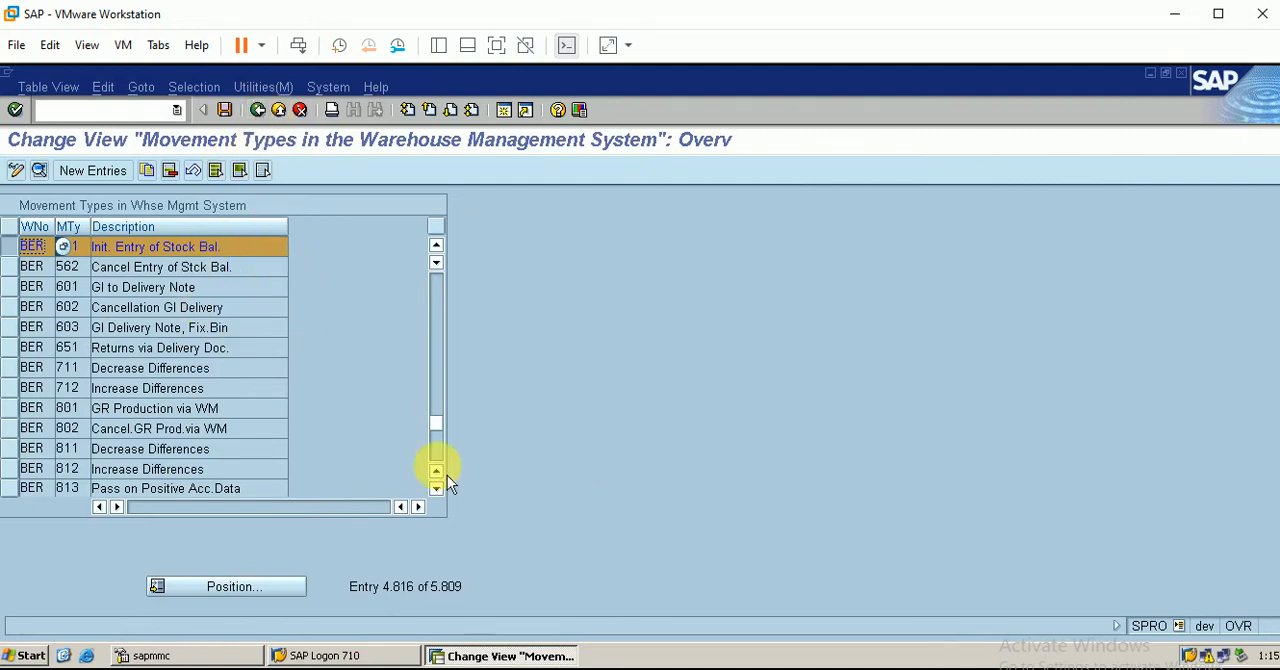
Open a new SAP session and start transaction MB1C for other goods receipts
{"action": "left_click", "coordinate": [508, 118]}
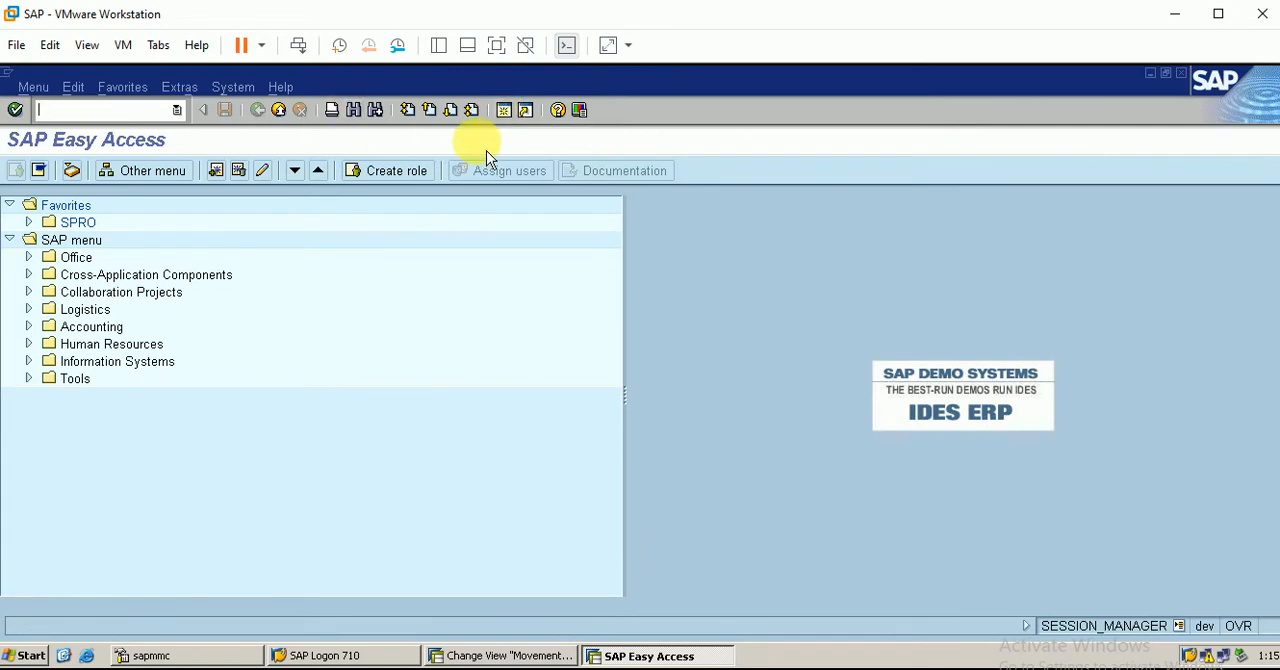
{"action": "type", "text": "mb1"}
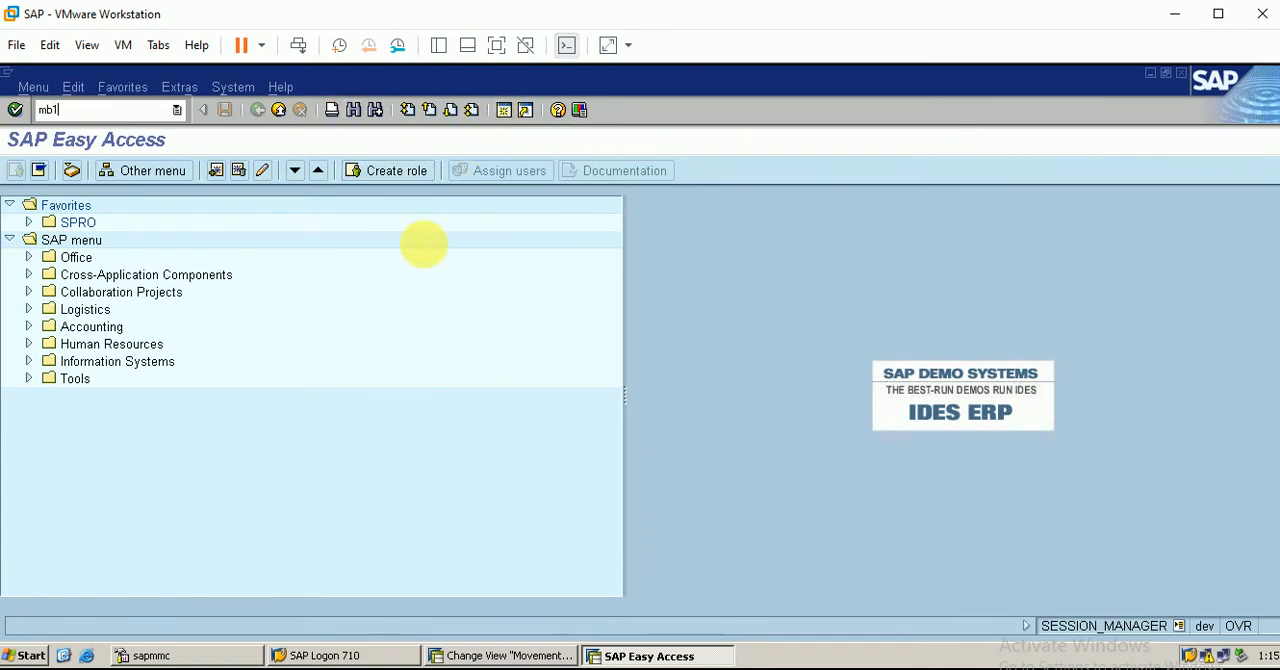
{"action": "key", "text": "Return"}
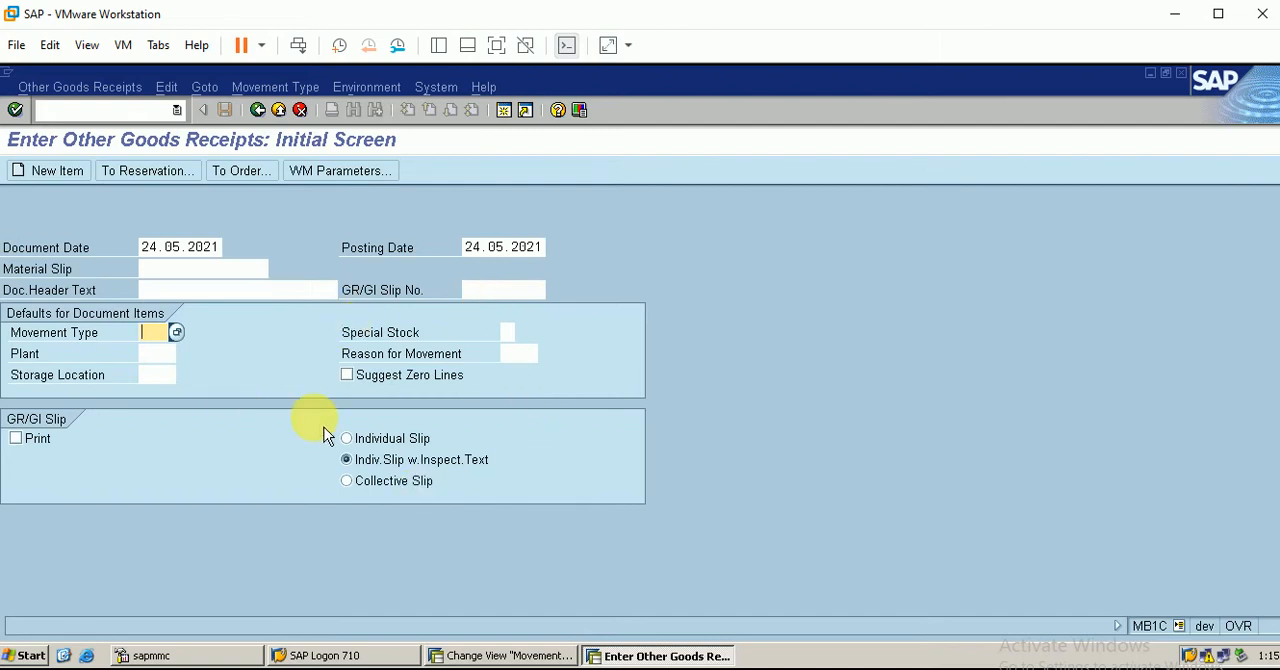
Set movement type 561 and plant BERP for the goods receipt and continue to its item entry
{"action": "type", "text": "561"}
{"action": "left_click", "coordinate": [160, 353]}
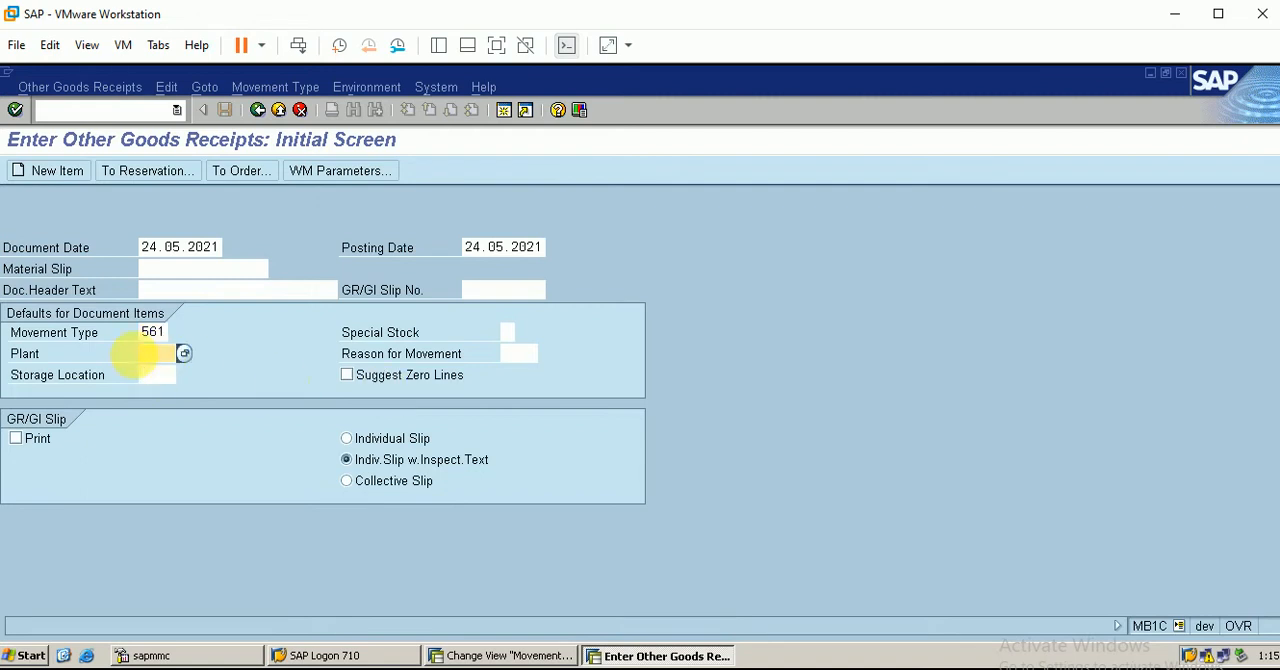
{"action": "type", "text": "ber"}
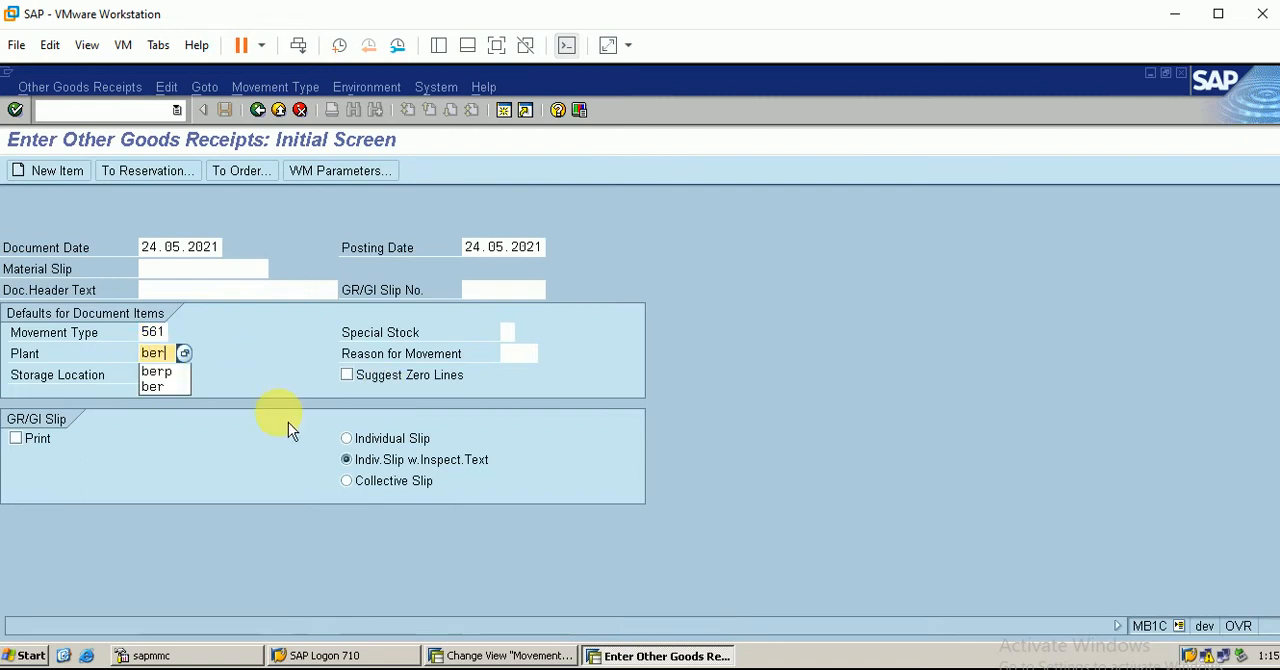
{"action": "key", "text": "Down"}
{"action": "key", "text": "Return"}
{"action": "key", "text": "Return"}
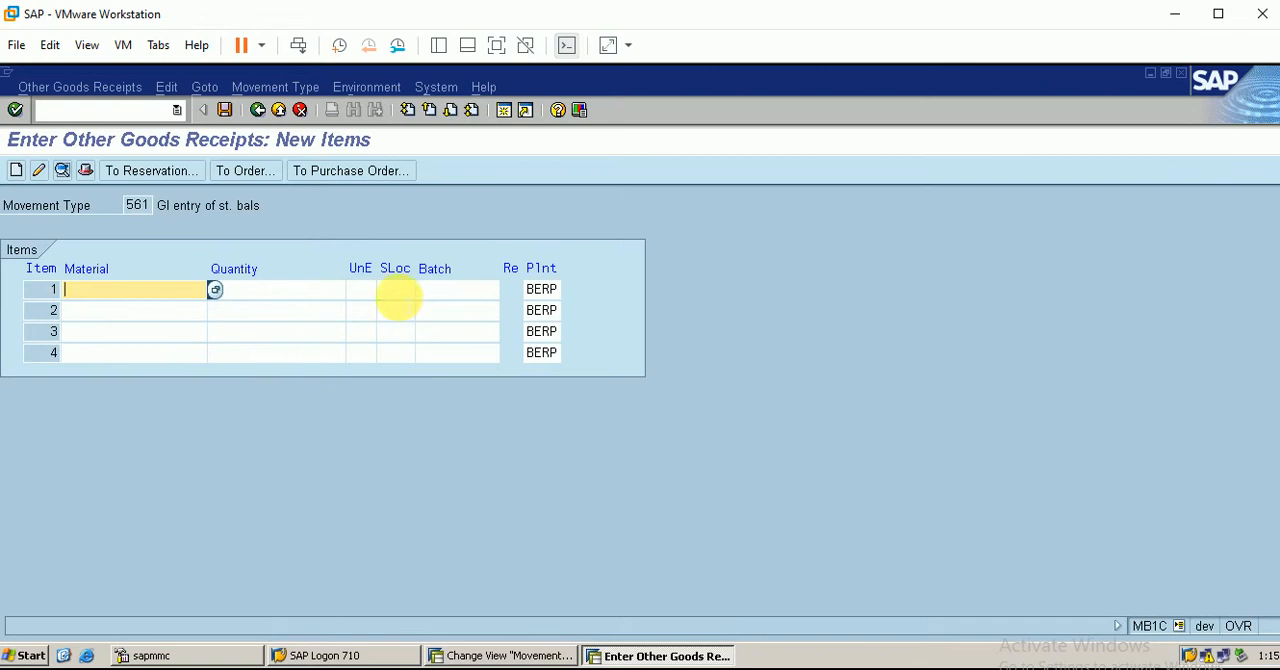
Enter item 1 with storage location BERP, material 300000360 found by material type FBER, and quantity 10
{"action": "left_click", "coordinate": [397, 290]}
{"action": "type", "text": "berp"}
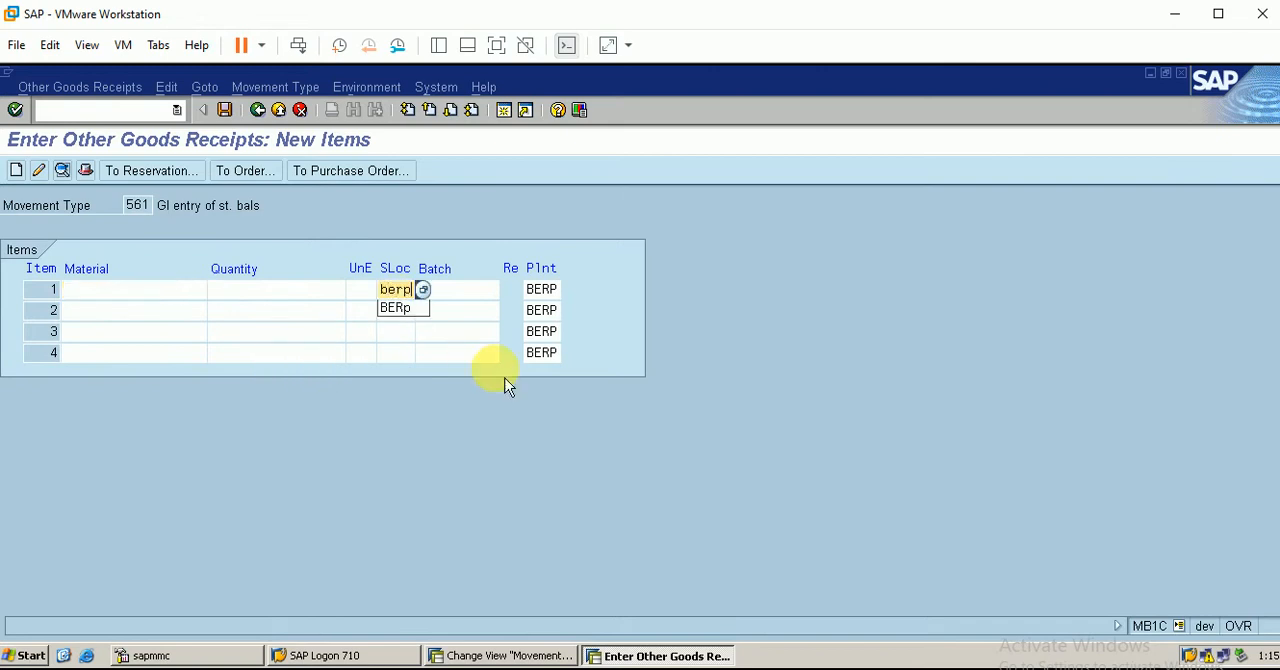
{"action": "left_click", "coordinate": [120, 289]}
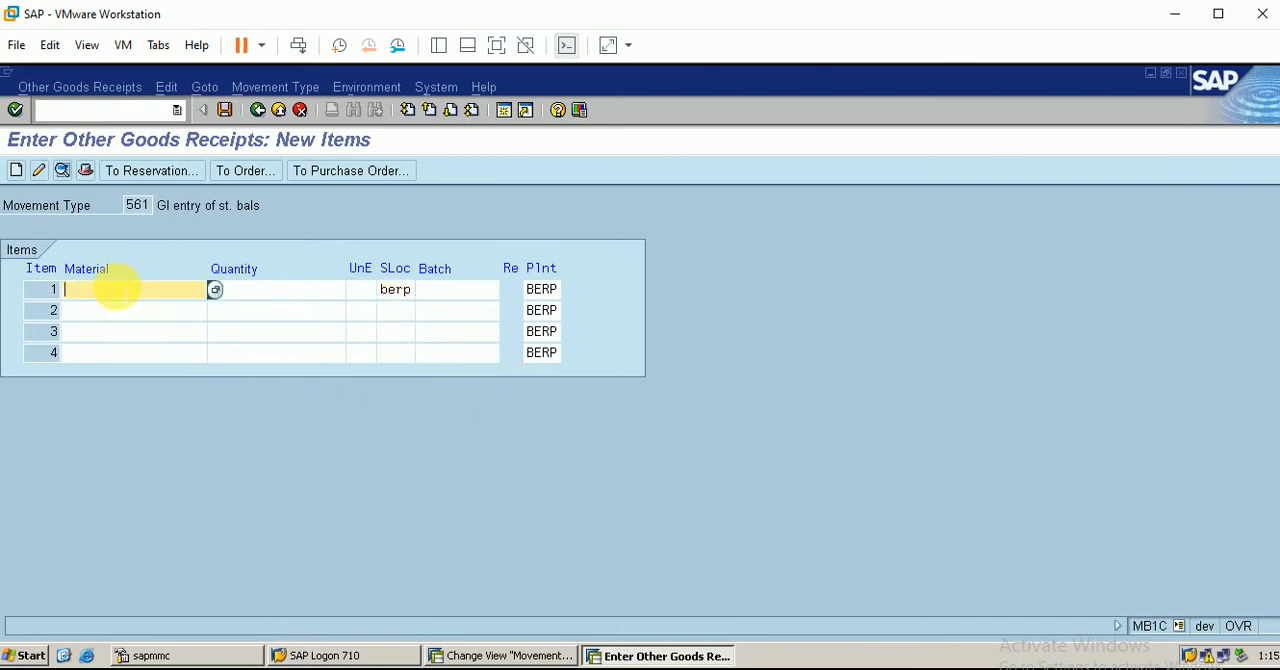
{"action": "key", "text": "Return"}
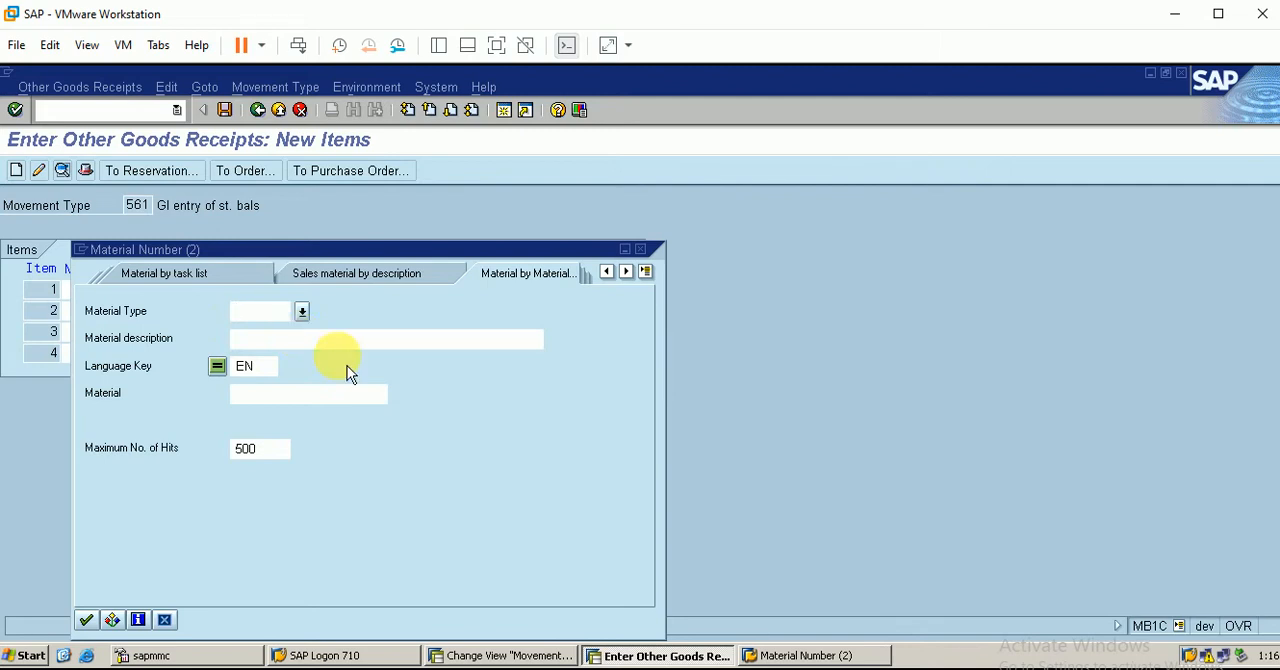
{"action": "type", "text": "fber"}
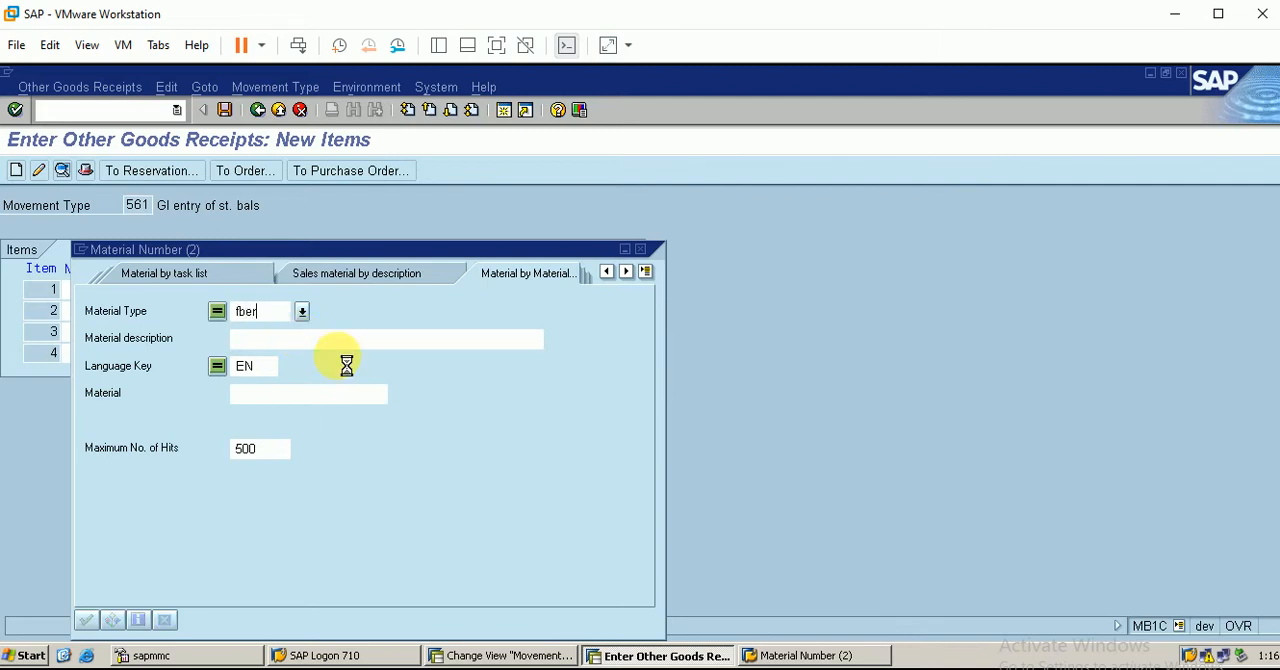
{"action": "key", "text": "Return"}
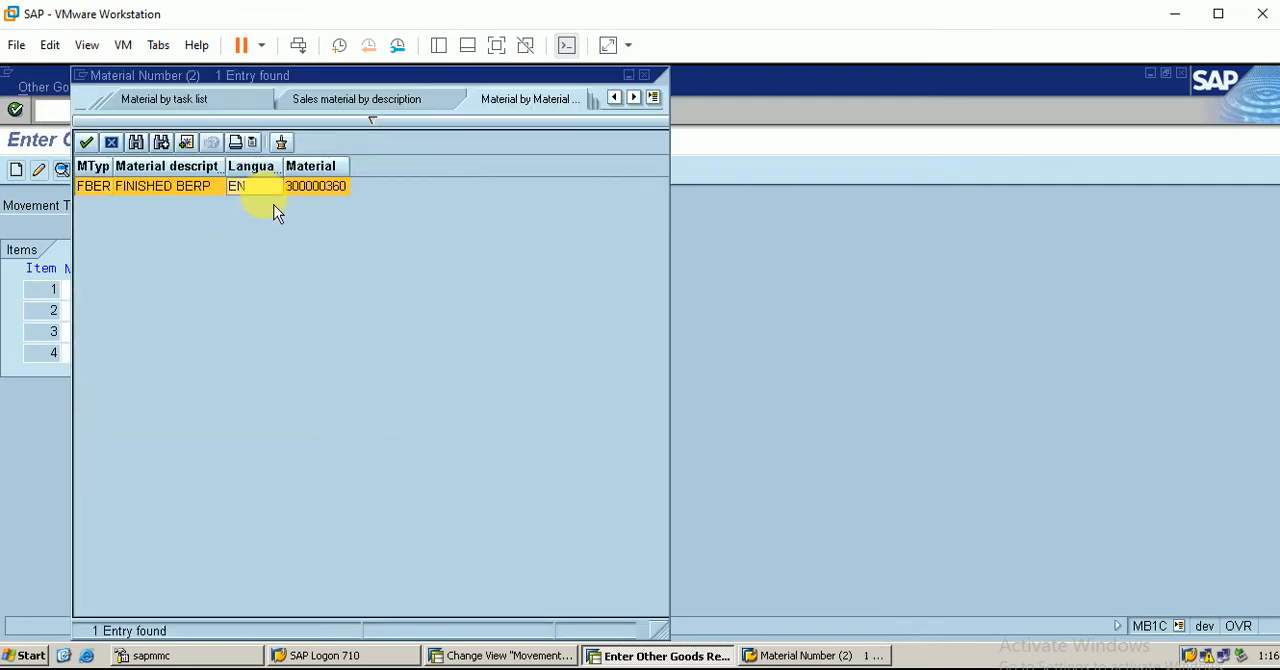
{"action": "double_click", "coordinate": [274, 195]}
{"action": "left_click", "coordinate": [286, 290]}
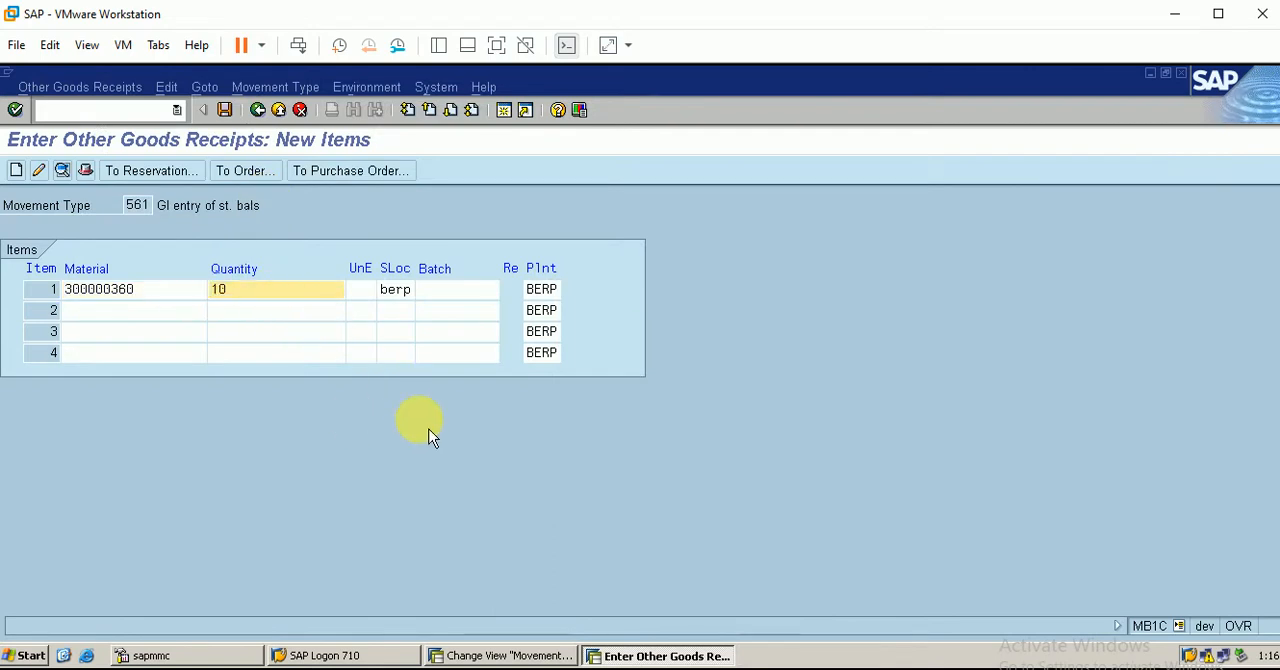
{"action": "key", "text": "Return"}
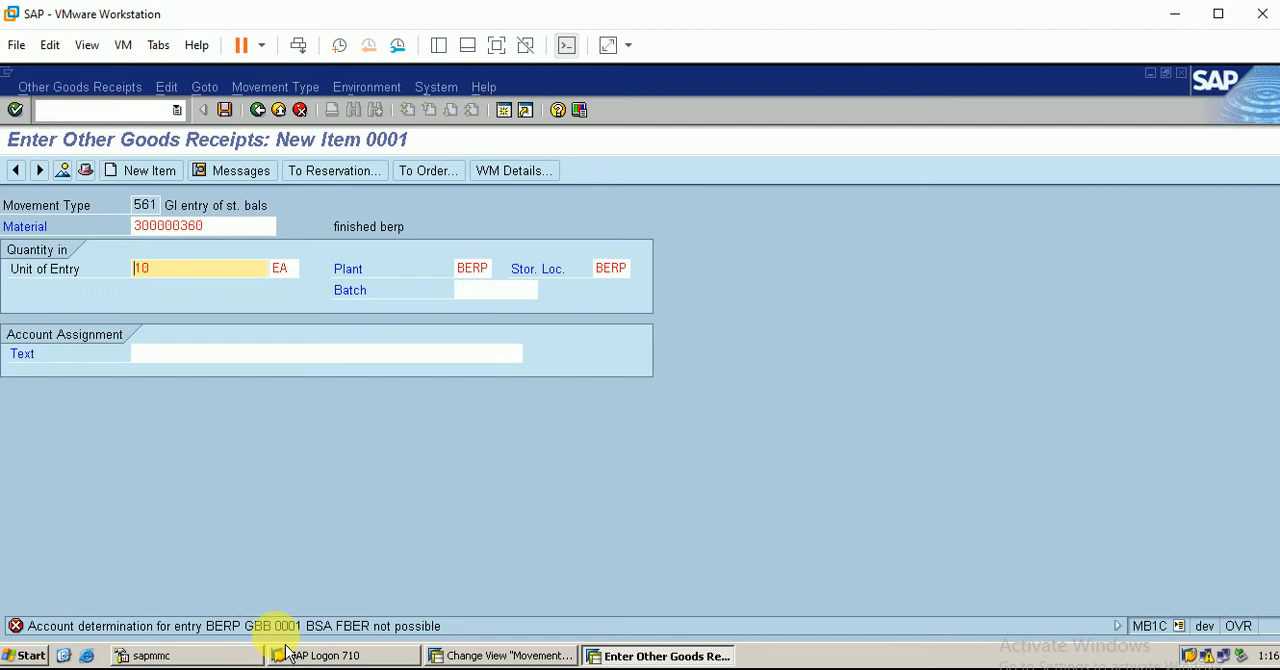
Start transaction OBYC in a new session, recheck the goods receipt item, and return to the automatic posting procedures
{"action": "left_click", "coordinate": [504, 110]}
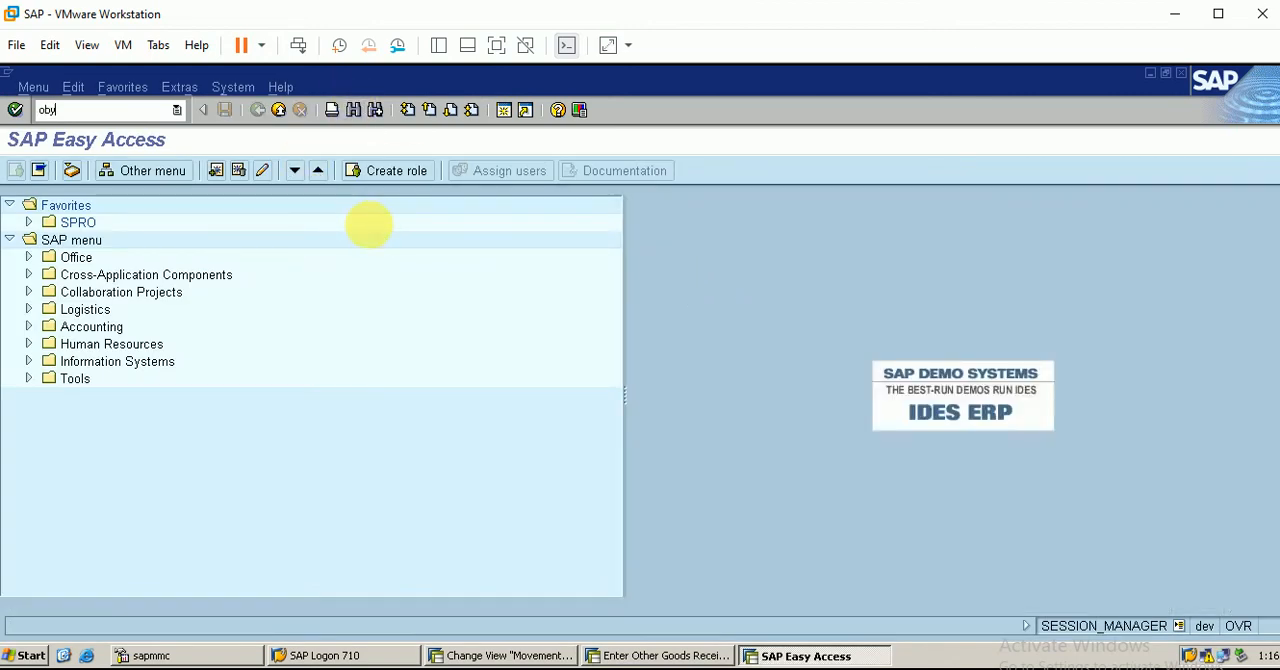
{"action": "key", "text": "Return"}
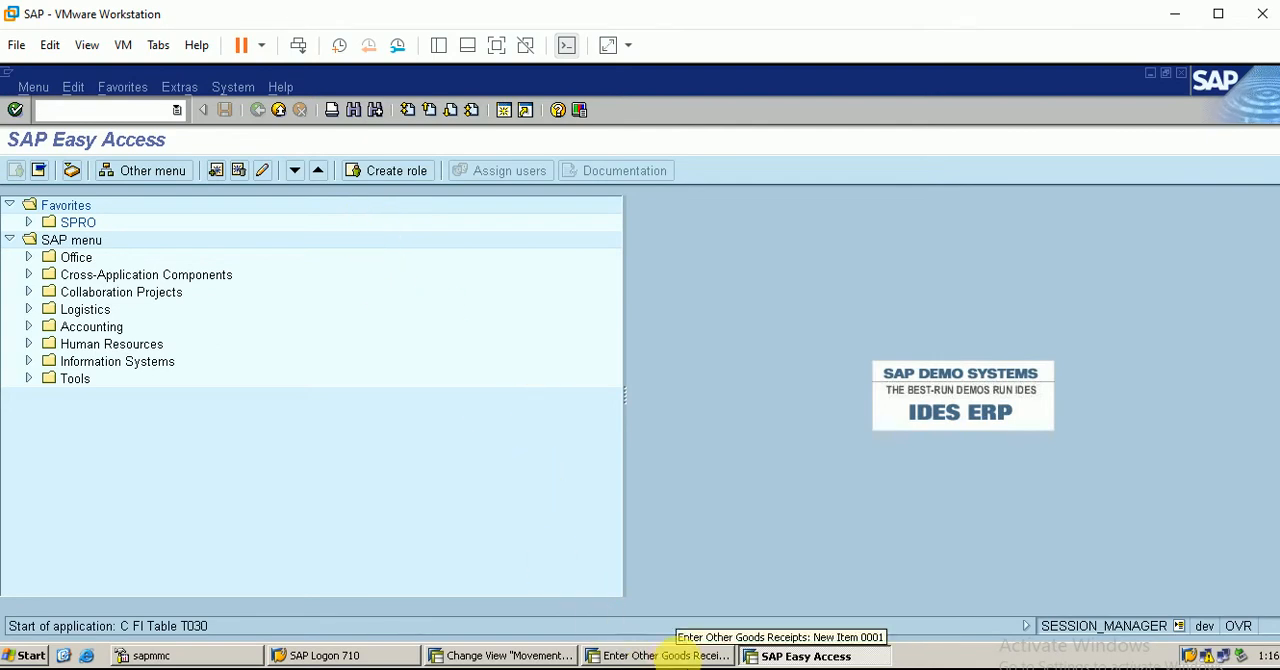
{"action": "left_click", "coordinate": [682, 655]}
{"action": "key", "text": "Return"}
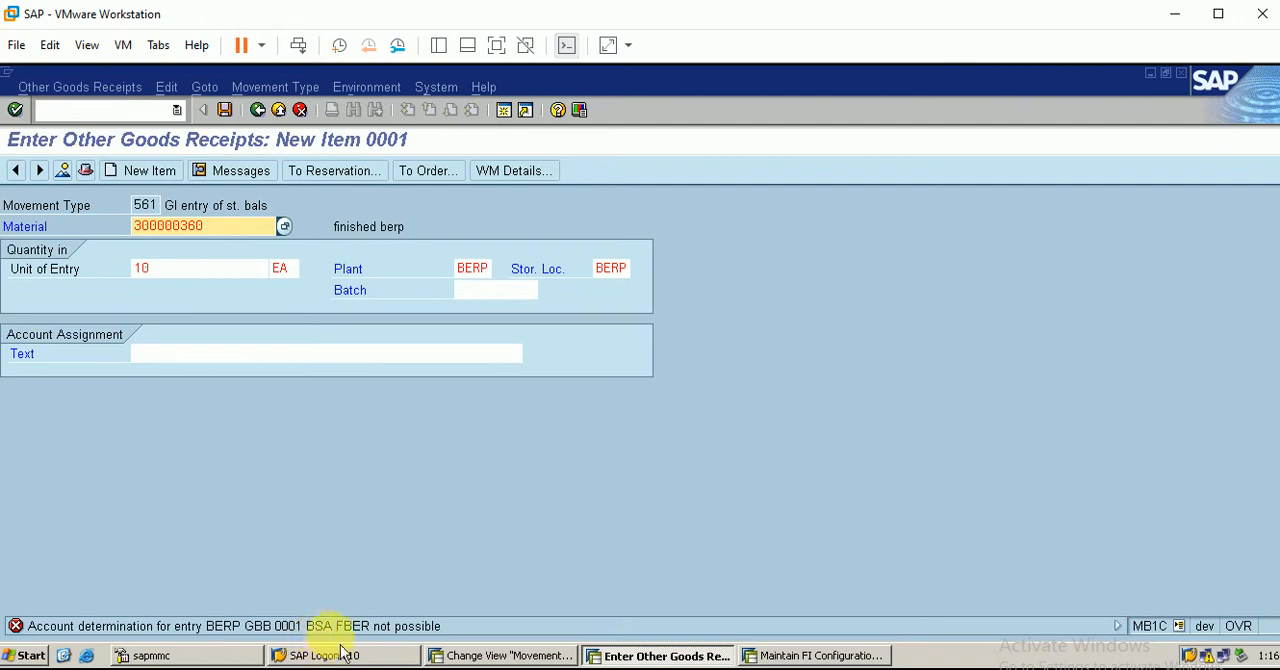
{"action": "left_click", "coordinate": [810, 656]}
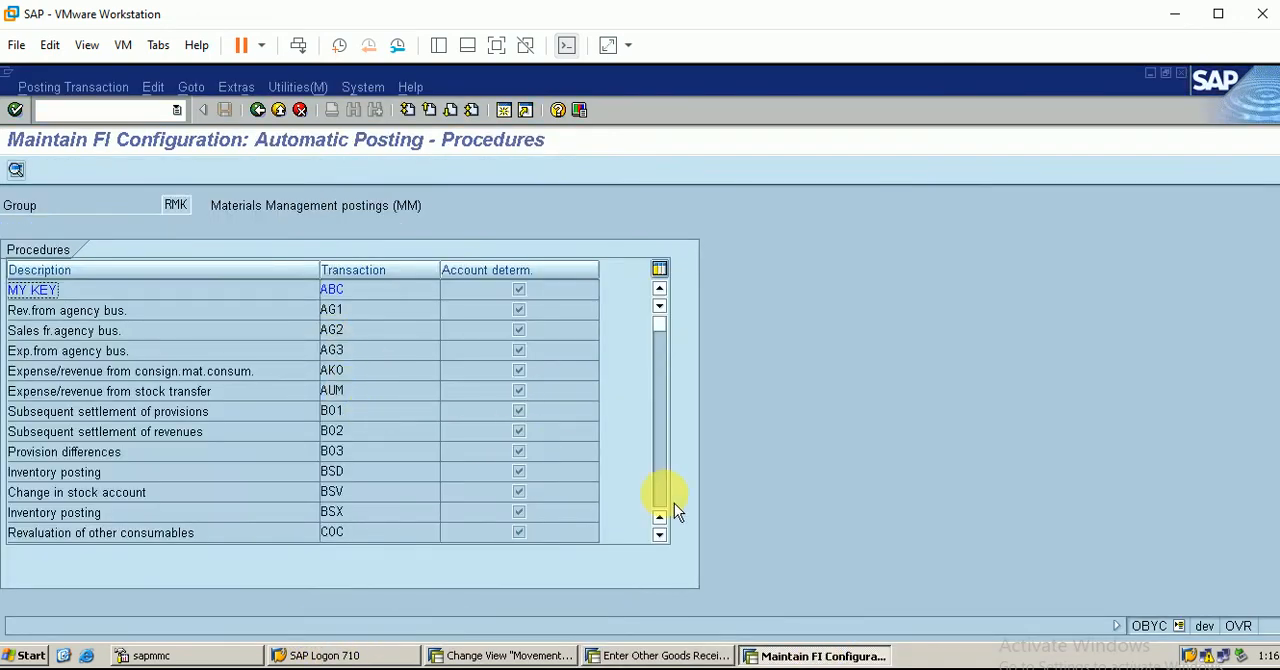
Open the account assignments of procedure GBB, Offsetting entry for inventory posting, for chart of accounts BERP
{"action": "scroll", "coordinate": [674, 503], "scroll_direction": "down", "scroll_amount": 2}
{"action": "scroll", "coordinate": [673, 504], "scroll_direction": "down", "scroll_amount": 2}
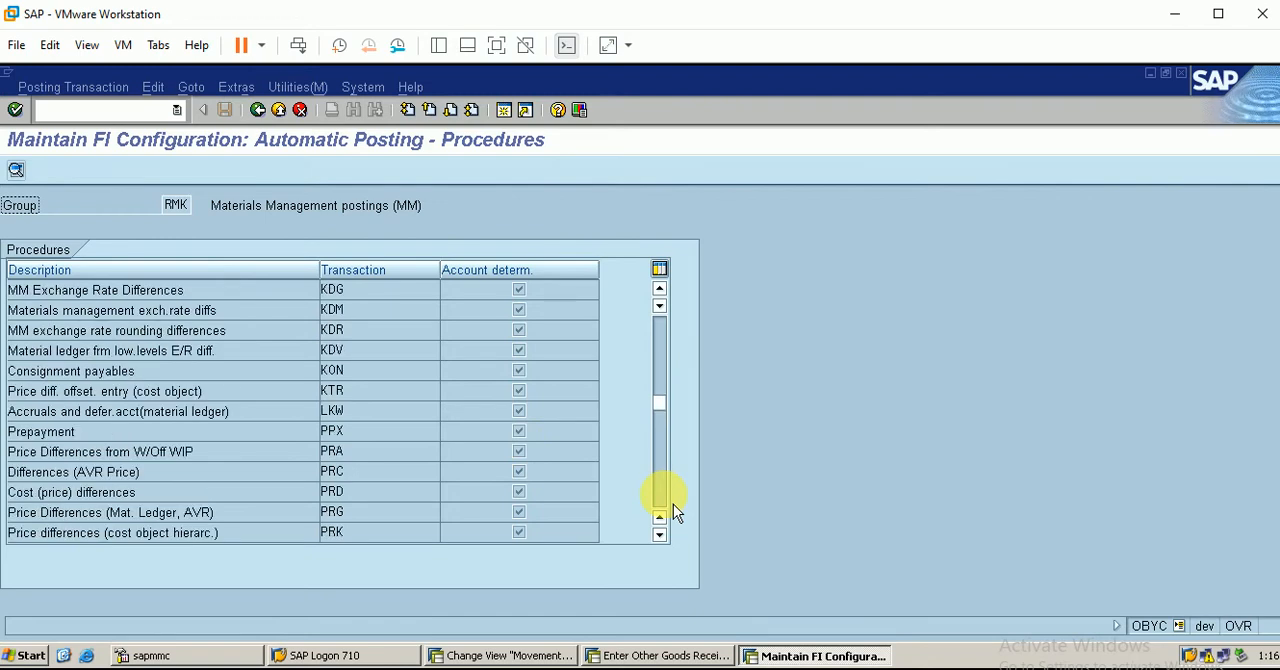
{"action": "scroll", "coordinate": [673, 504], "scroll_direction": "down", "scroll_amount": 2}
{"action": "scroll", "coordinate": [673, 504], "scroll_direction": "down", "scroll_amount": 2}
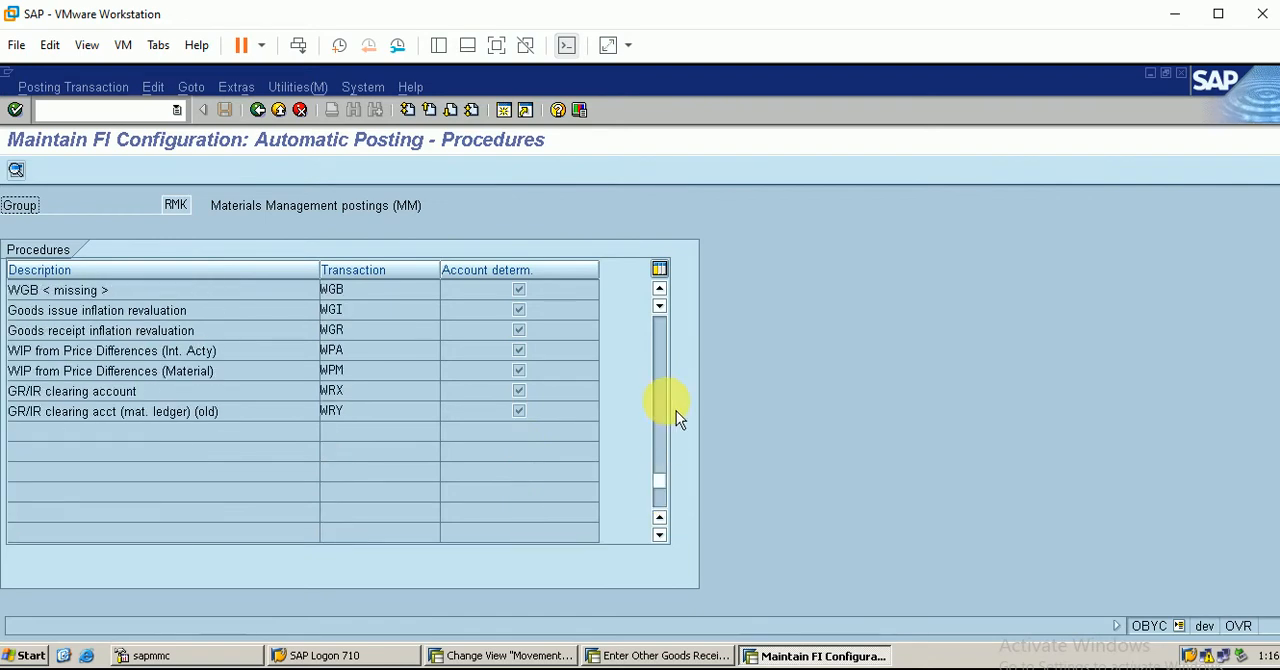
{"action": "scroll", "coordinate": [667, 376], "scroll_direction": "up", "scroll_amount": 2}
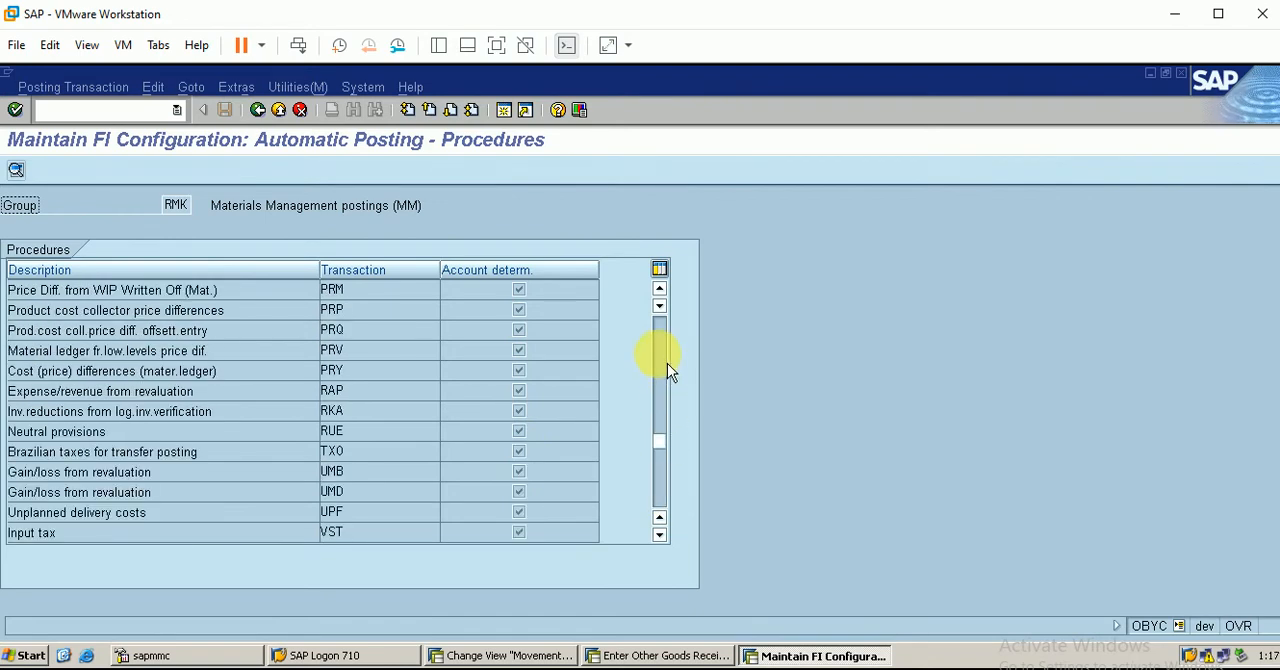
{"action": "scroll", "coordinate": [667, 363], "scroll_direction": "up", "scroll_amount": 2}
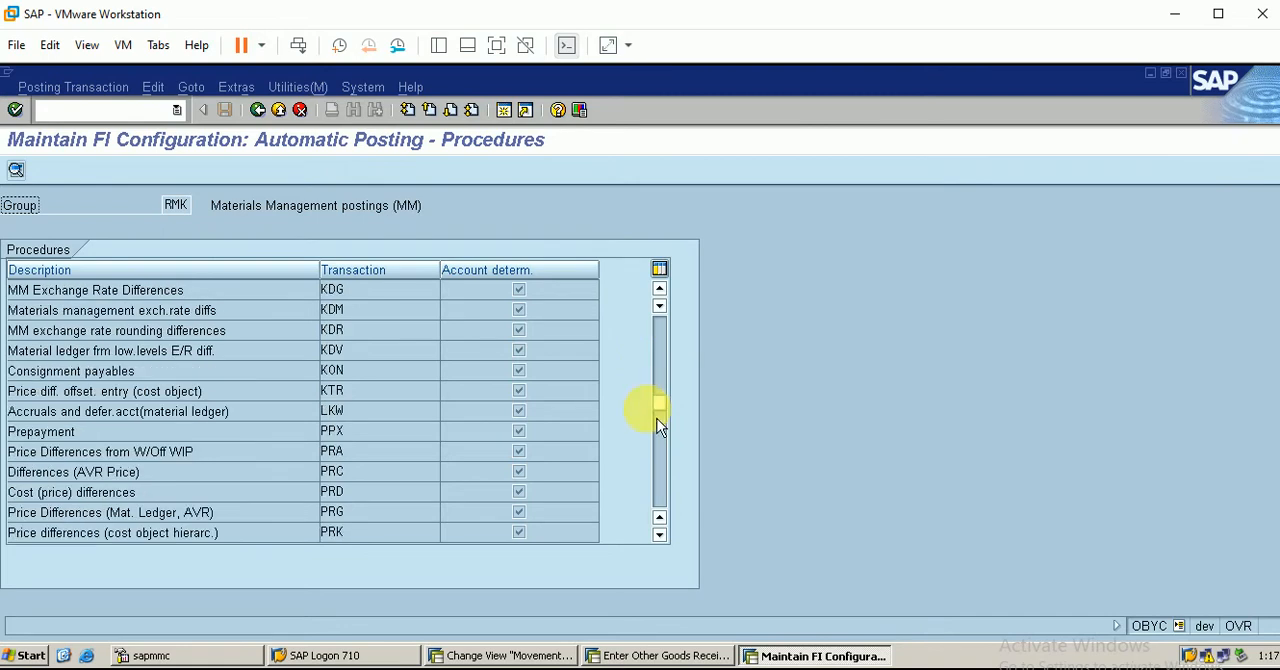
{"action": "scroll", "coordinate": [670, 470], "scroll_direction": "down", "scroll_amount": 2}
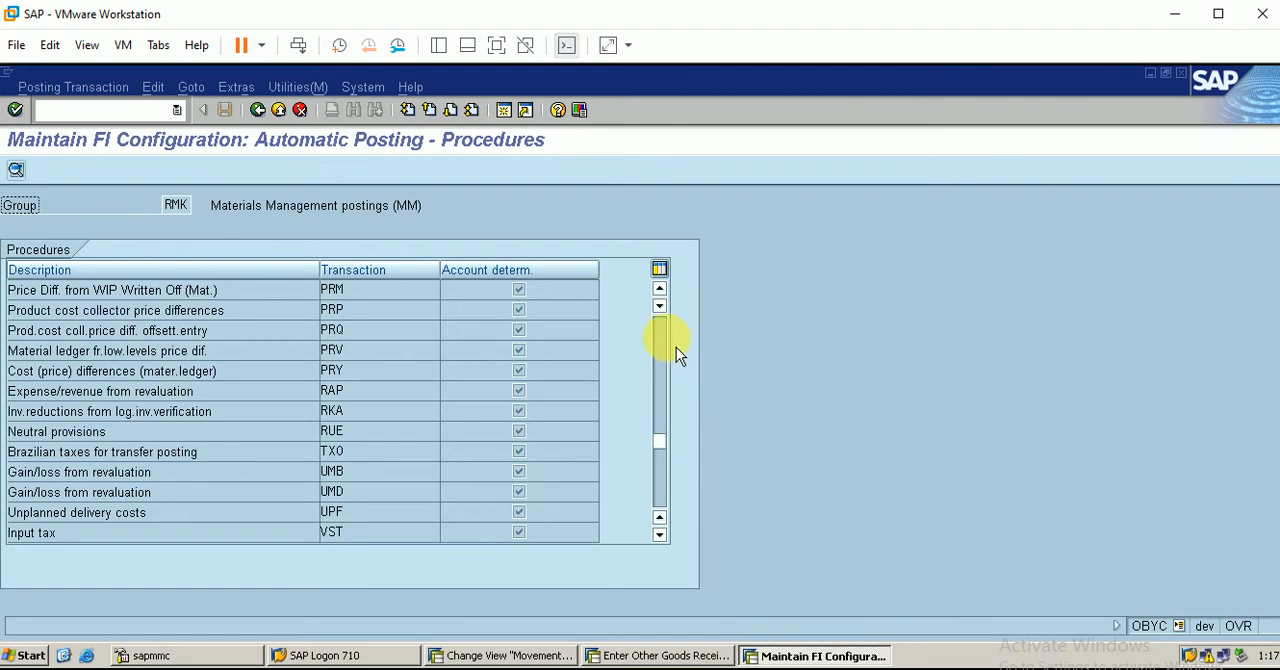
{"action": "scroll", "coordinate": [673, 341], "scroll_direction": "up", "scroll_amount": 2}
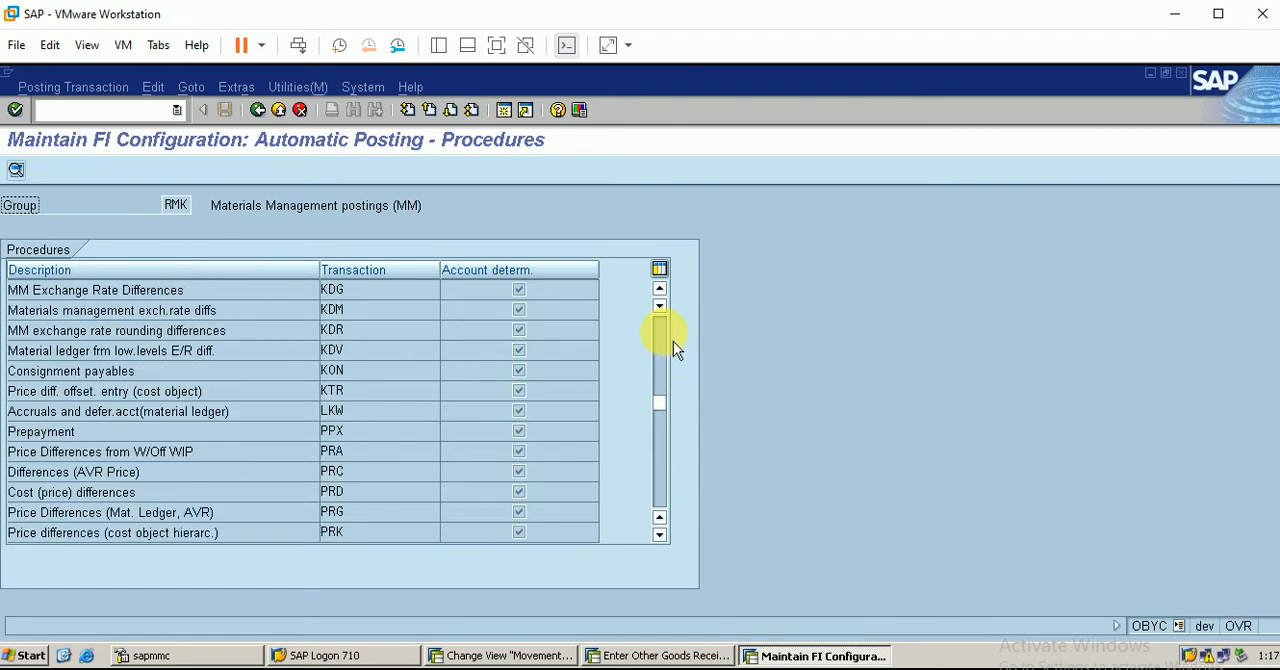
{"action": "scroll", "coordinate": [673, 341], "scroll_direction": "up", "scroll_amount": 2}
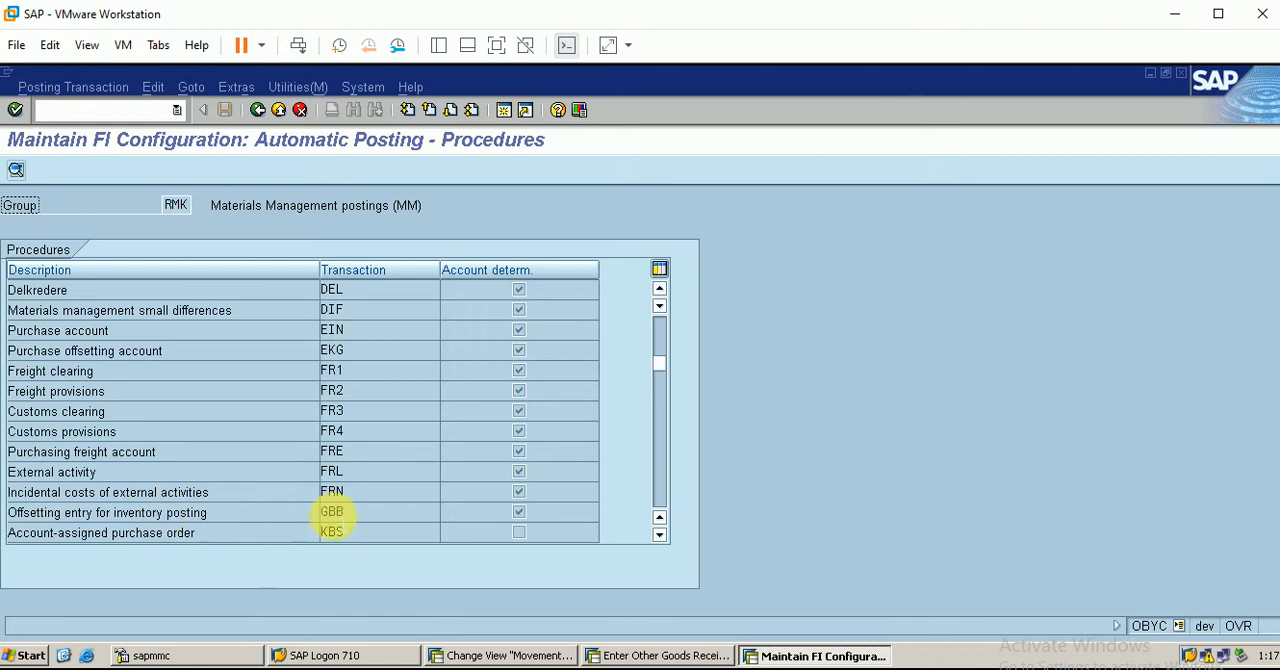
{"action": "double_click", "coordinate": [332, 512]}
{"action": "type", "text": "b"}
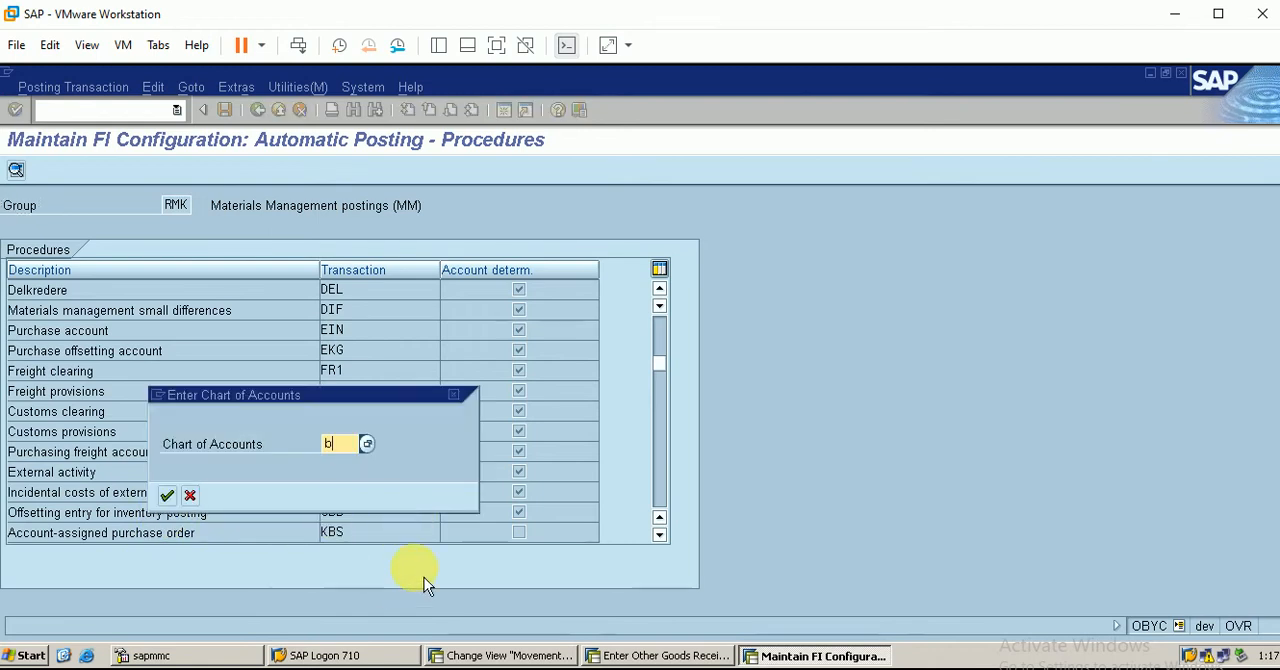
{"action": "type", "text": "erp"}
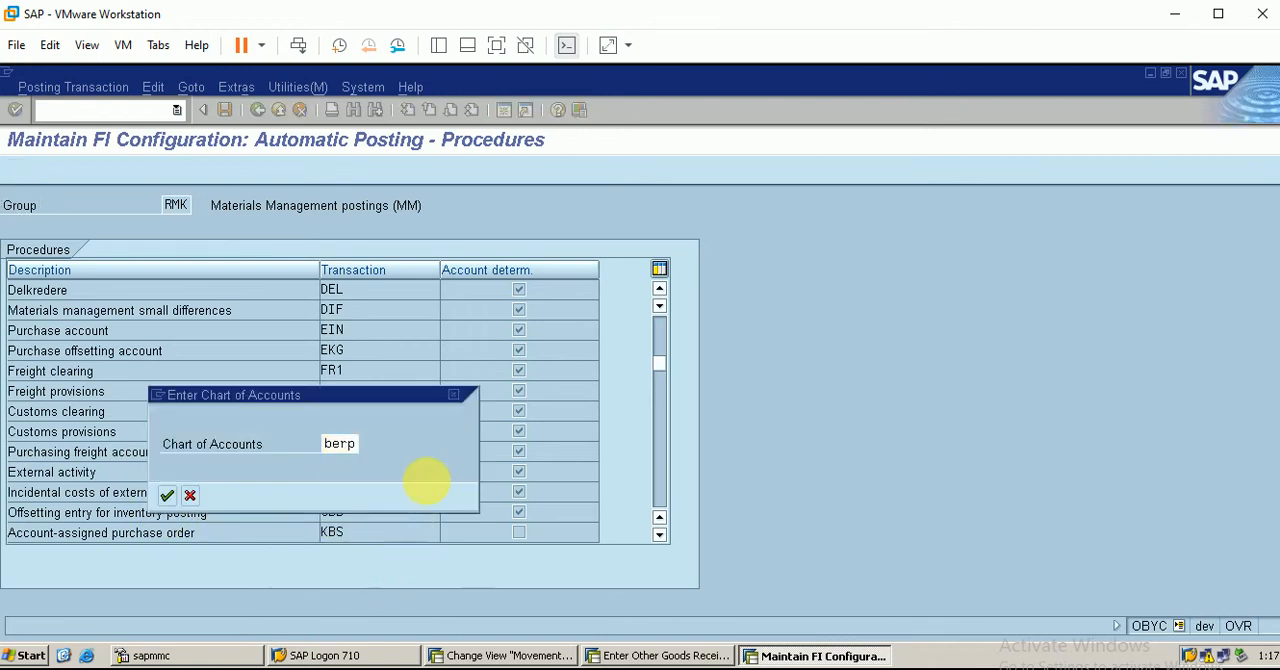
{"action": "key", "text": "Return"}
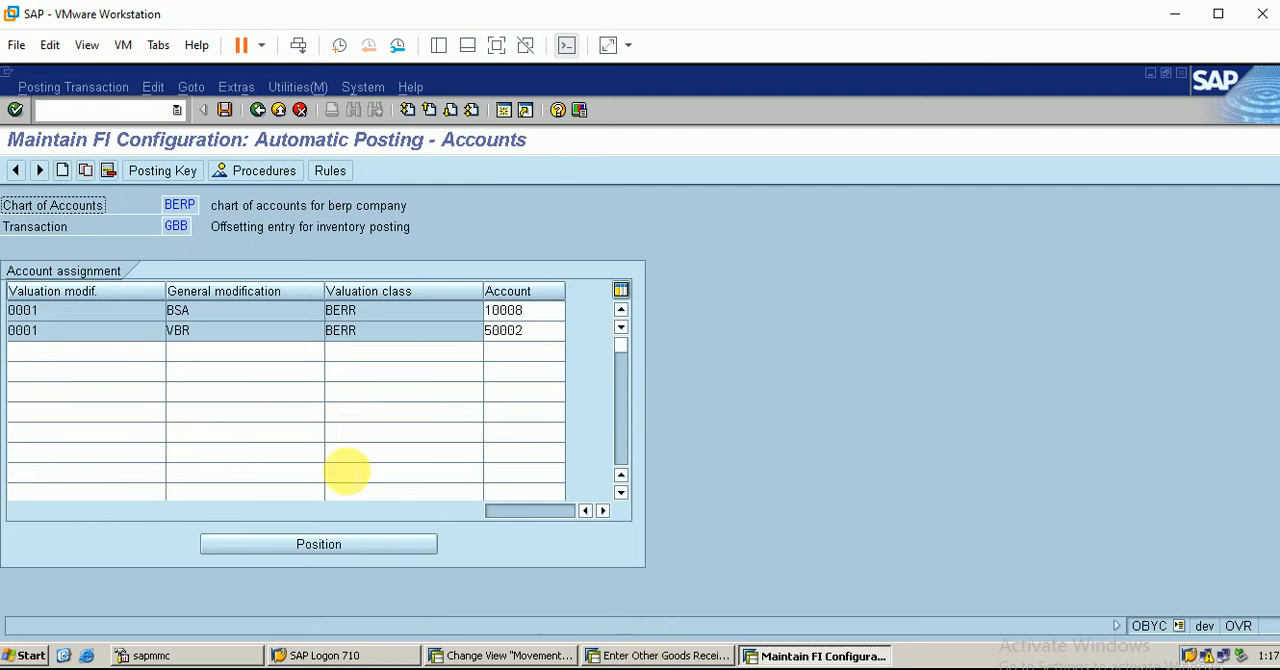
Enter a new GBB row with valuation modifier 0001, general modification BSA and valuation class FBER, checking the key against the goods receipt error
{"action": "left_click", "coordinate": [69, 352]}
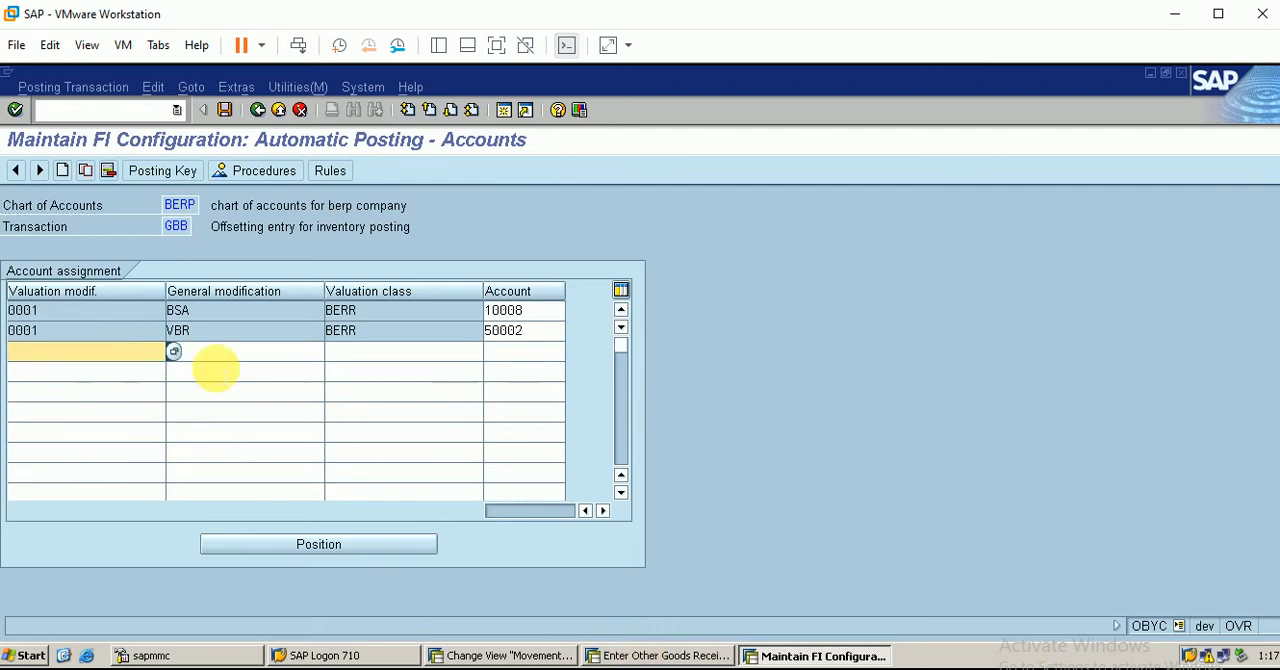
{"action": "type", "text": "0001"}
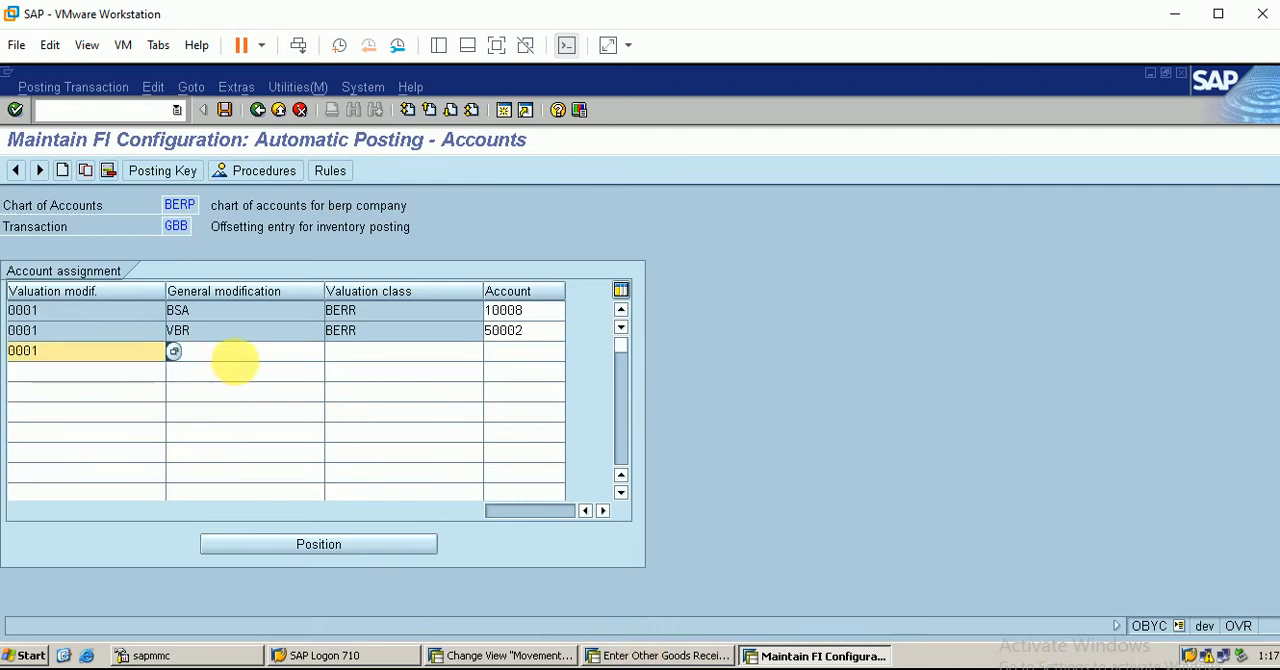
{"action": "key", "text": "Tab"}
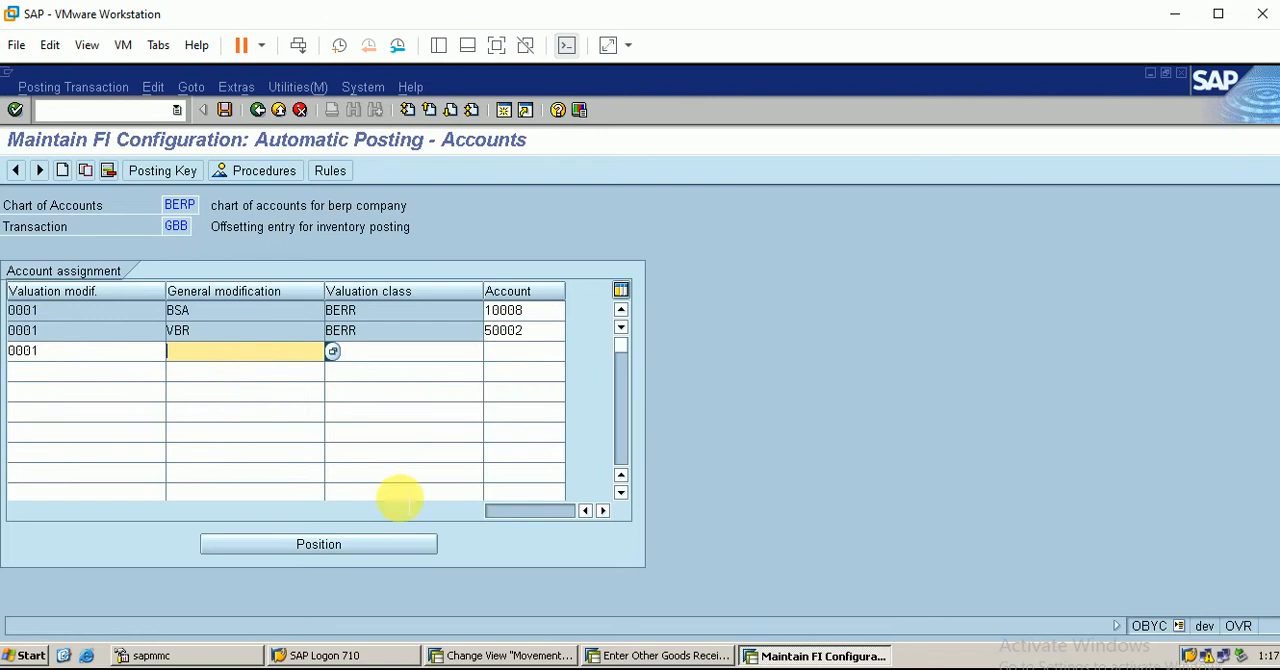
{"action": "left_click", "coordinate": [660, 655]}
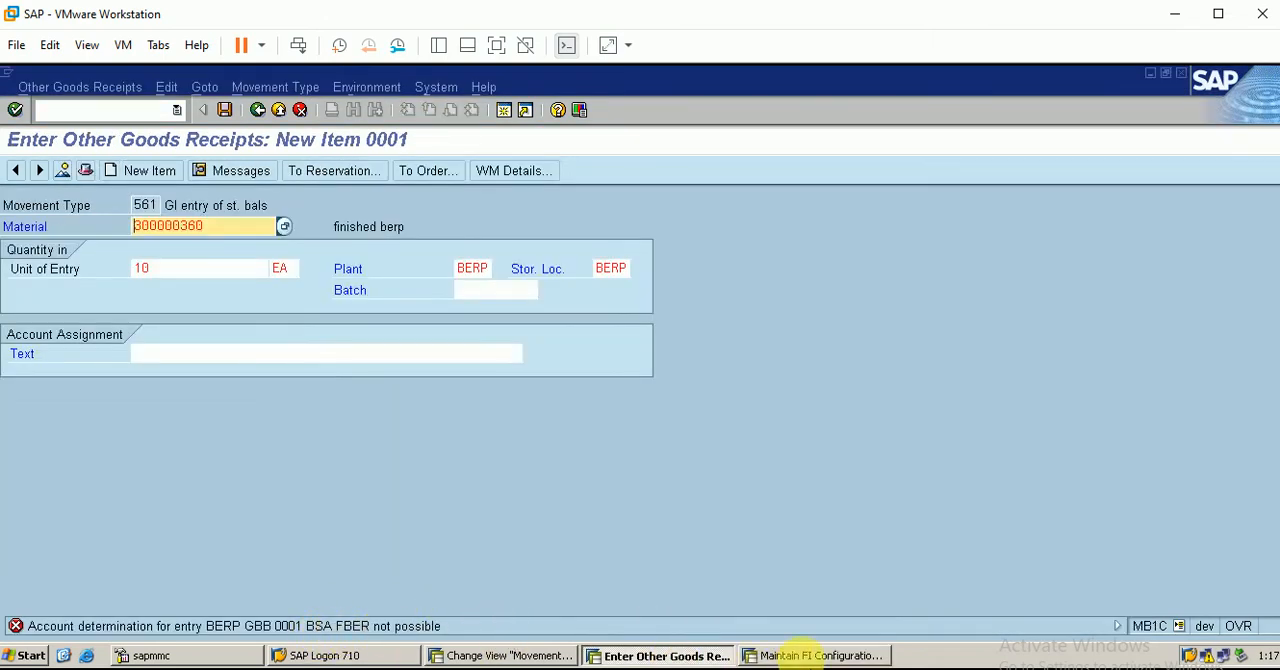
{"action": "left_click", "coordinate": [808, 655]}
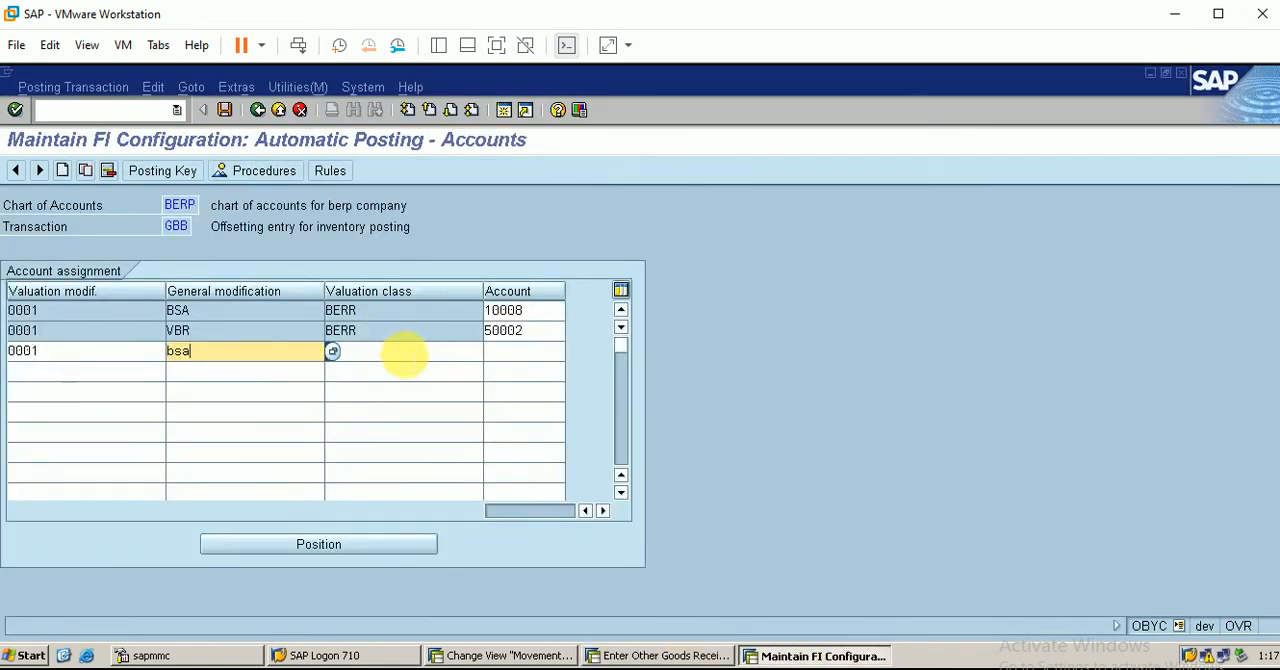
{"action": "left_click", "coordinate": [400, 355]}
{"action": "left_click", "coordinate": [663, 655]}
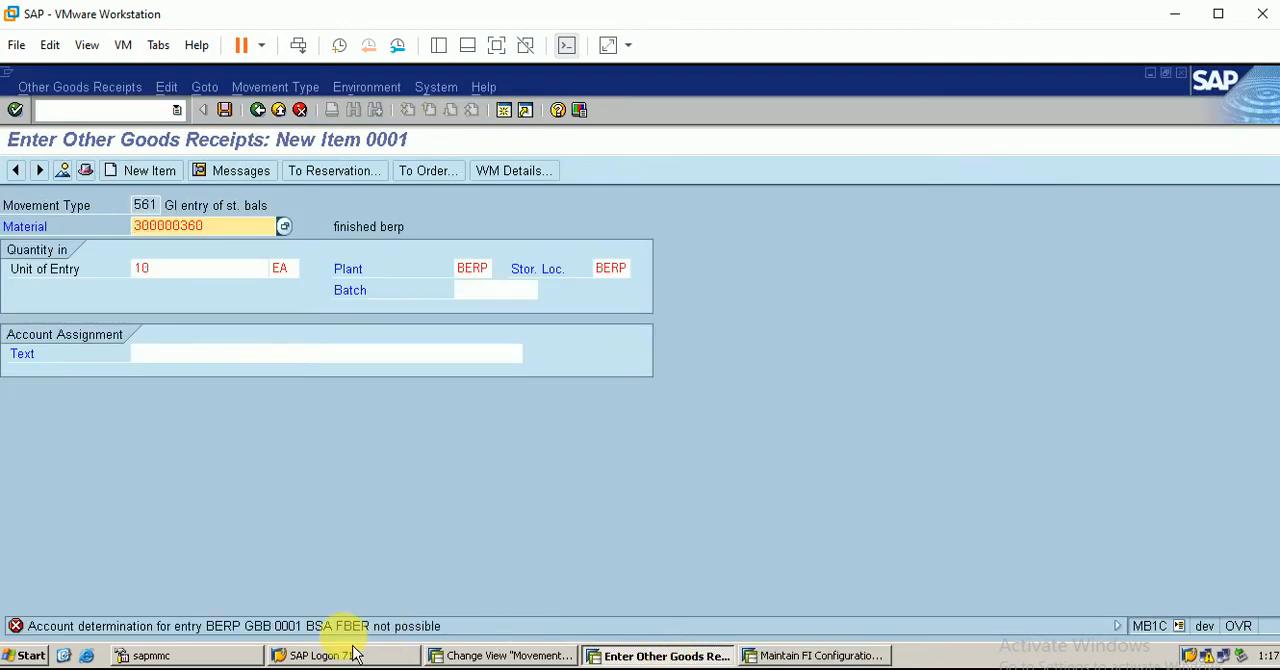
{"action": "left_click", "coordinate": [822, 655]}
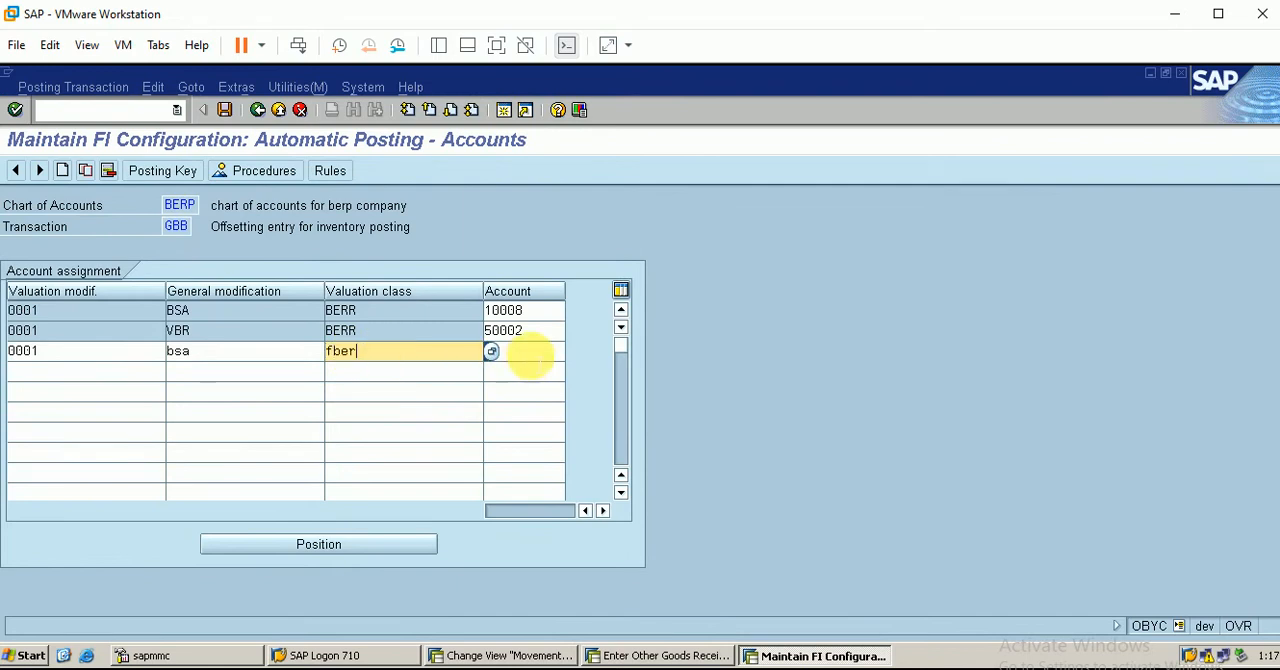
Assign account 10008 to the new BSA/FBER row and save it under customizing request DEVK900057
{"action": "left_click", "coordinate": [525, 350]}
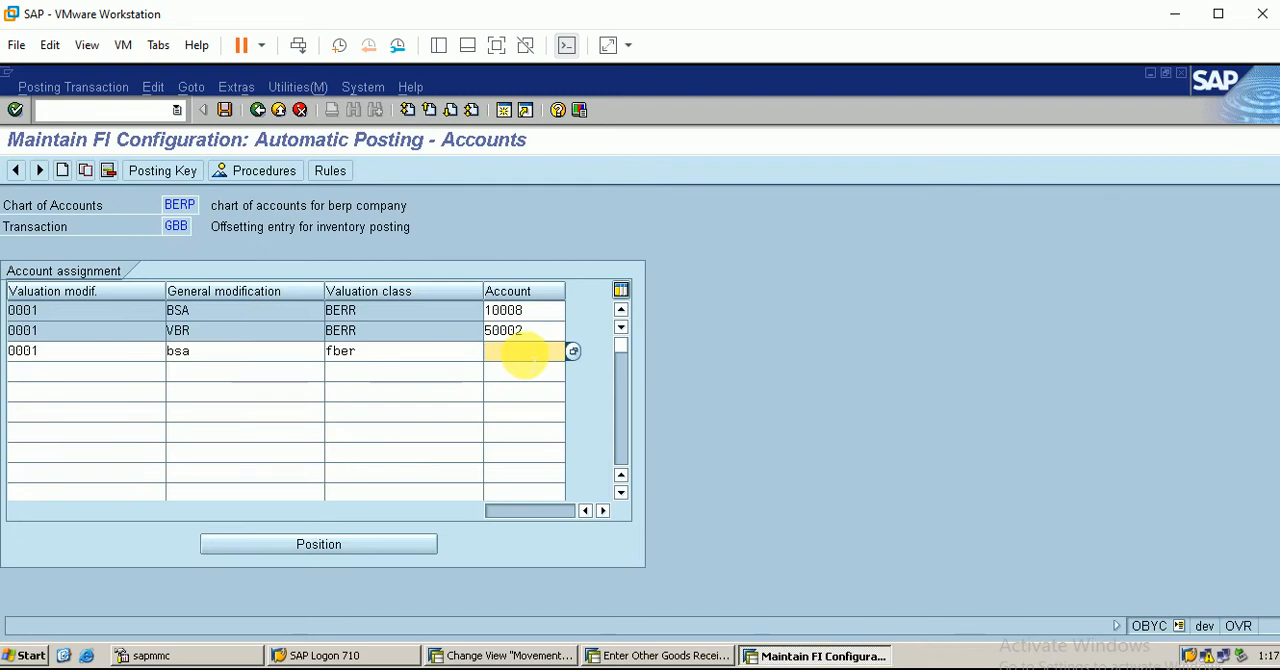
{"action": "type", "text": "1000"}
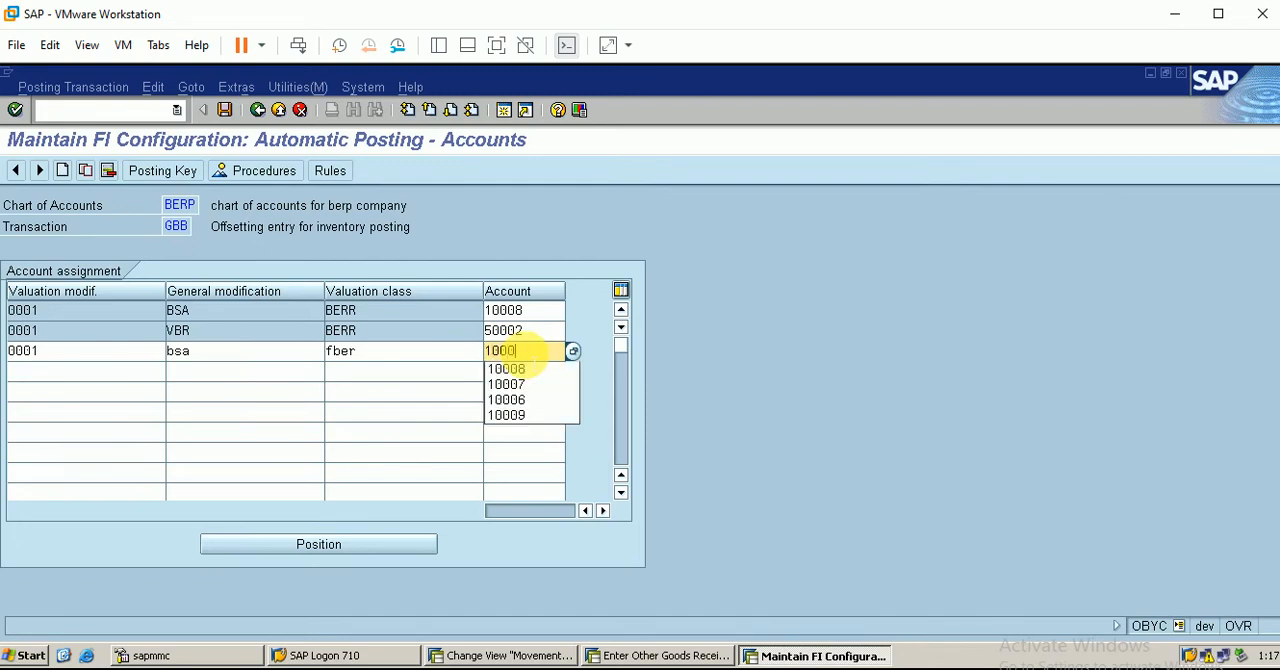
{"action": "type", "text": "8"}
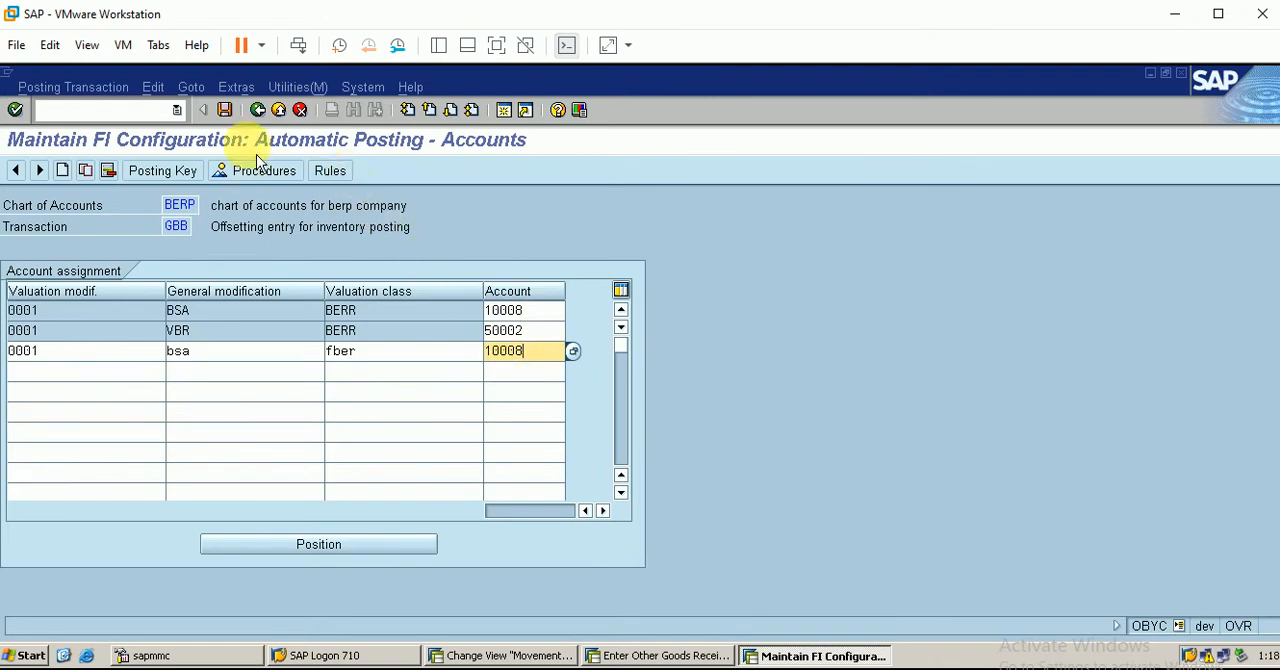
{"action": "left_click", "coordinate": [226, 111]}
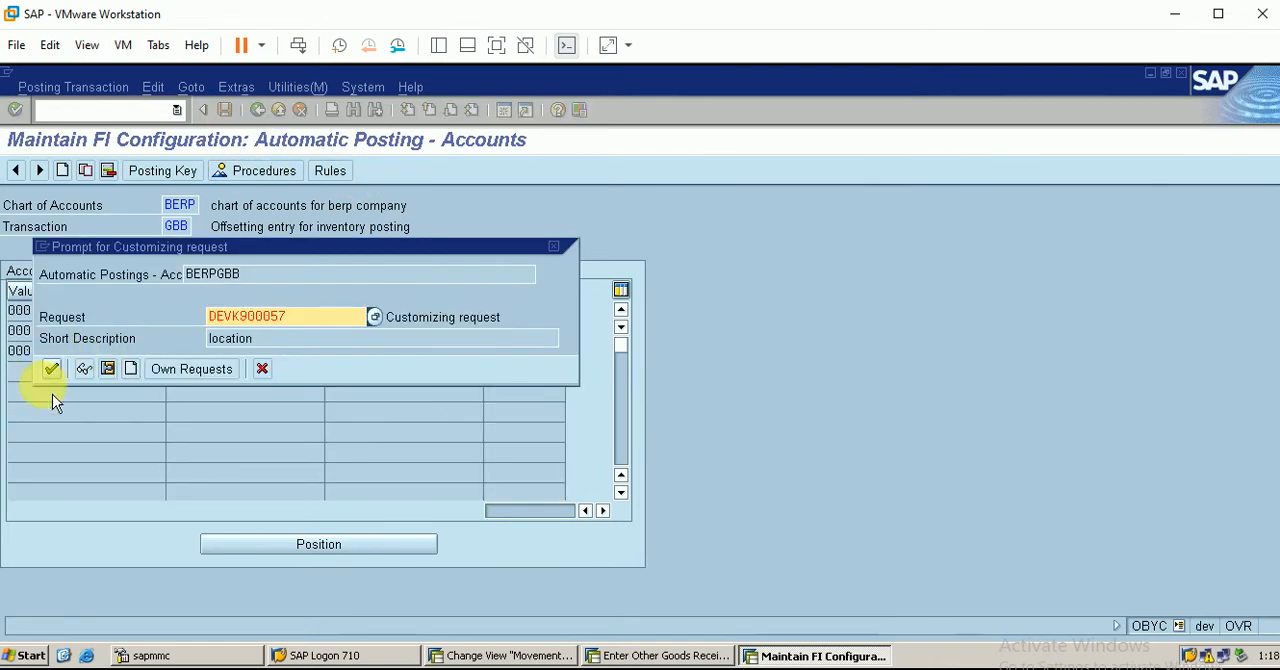
{"action": "left_click", "coordinate": [51, 369]}
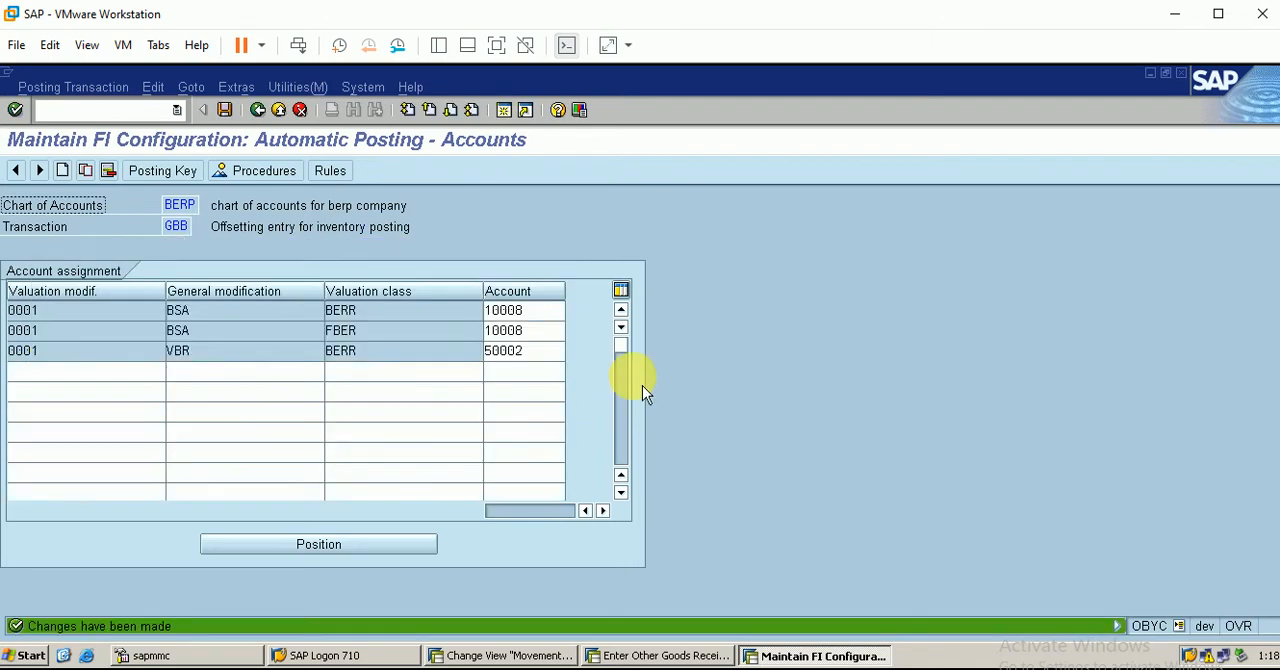
Start transaction FS00 in a new session and view G/L account 10008 among the asset accounts of company code BERP
{"action": "left_click", "coordinate": [540, 352]}
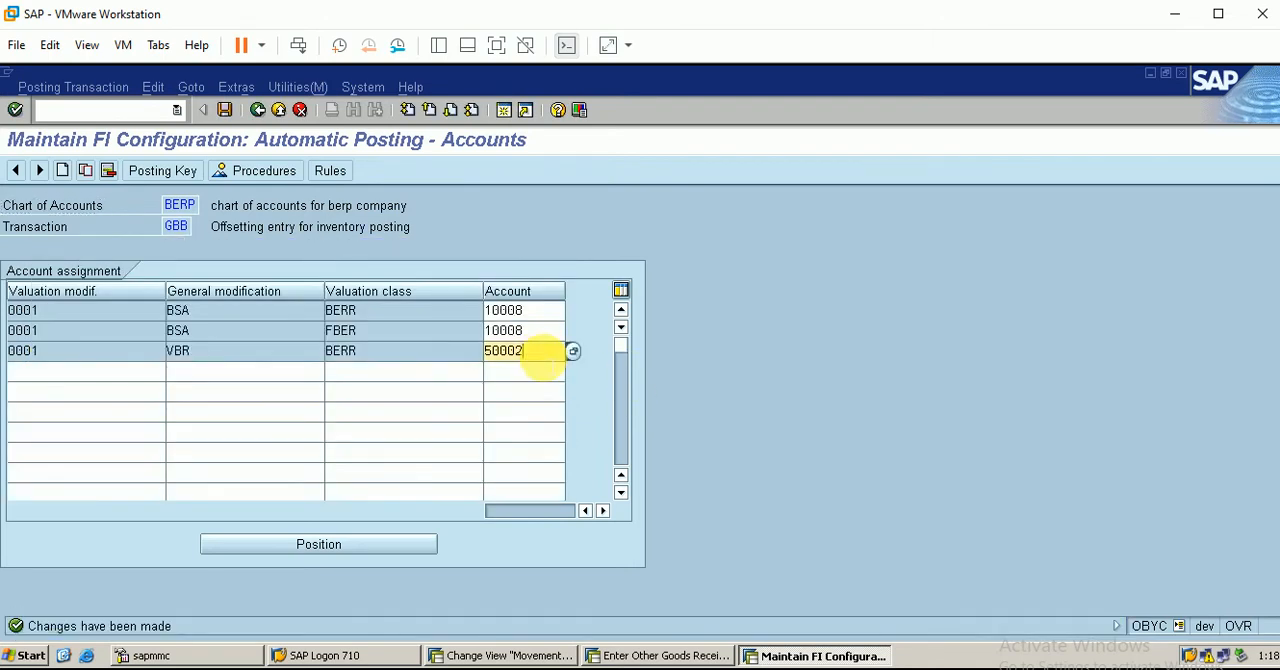
{"action": "left_click", "coordinate": [540, 330]}
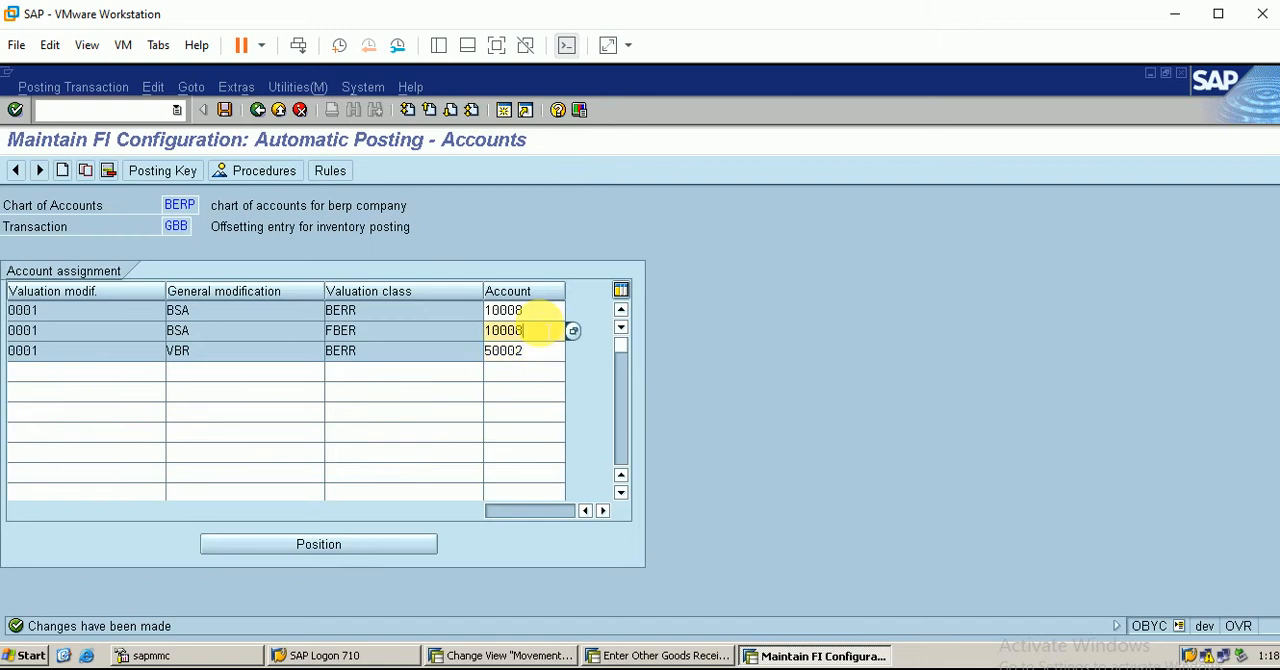
{"action": "left_click", "coordinate": [505, 112]}
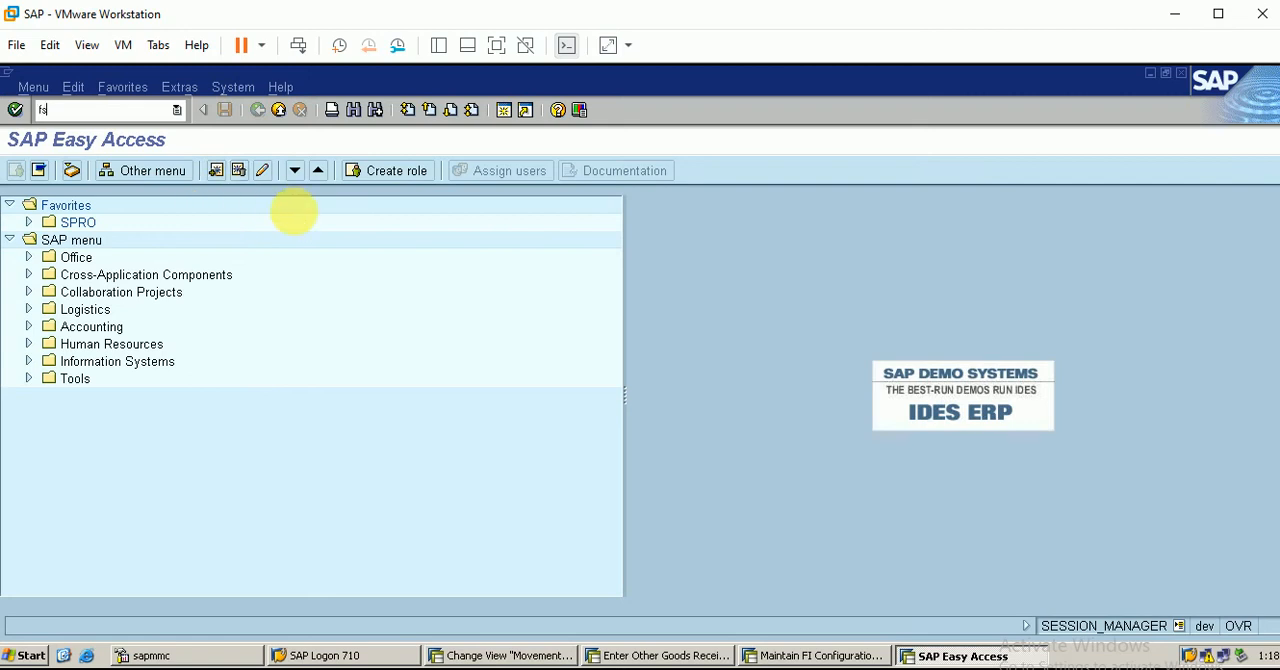
{"action": "key", "text": "Return"}
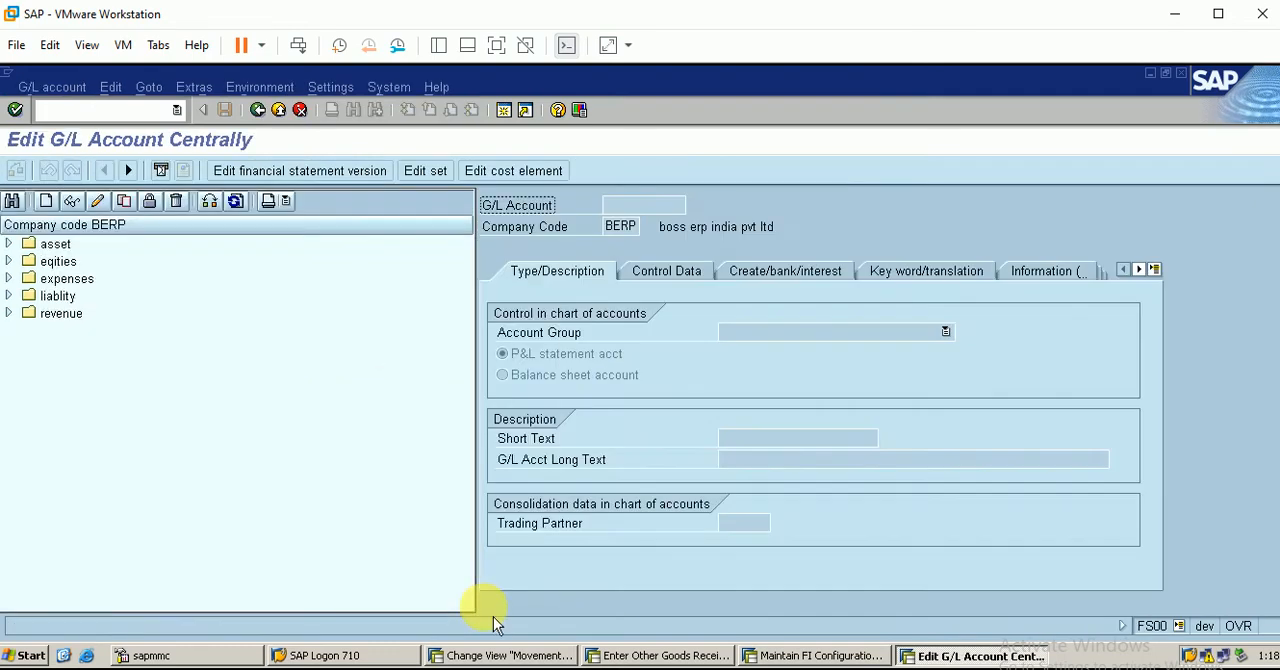
{"action": "double_click", "coordinate": [22, 247]}
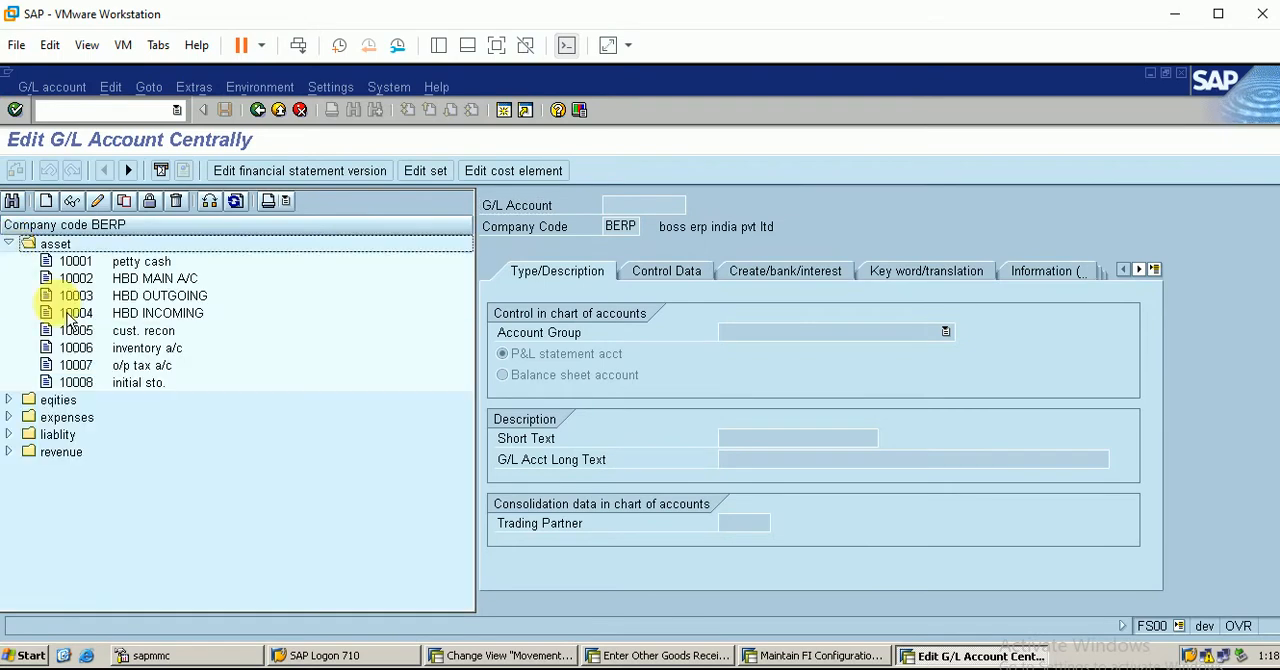
{"action": "left_click", "coordinate": [140, 385]}
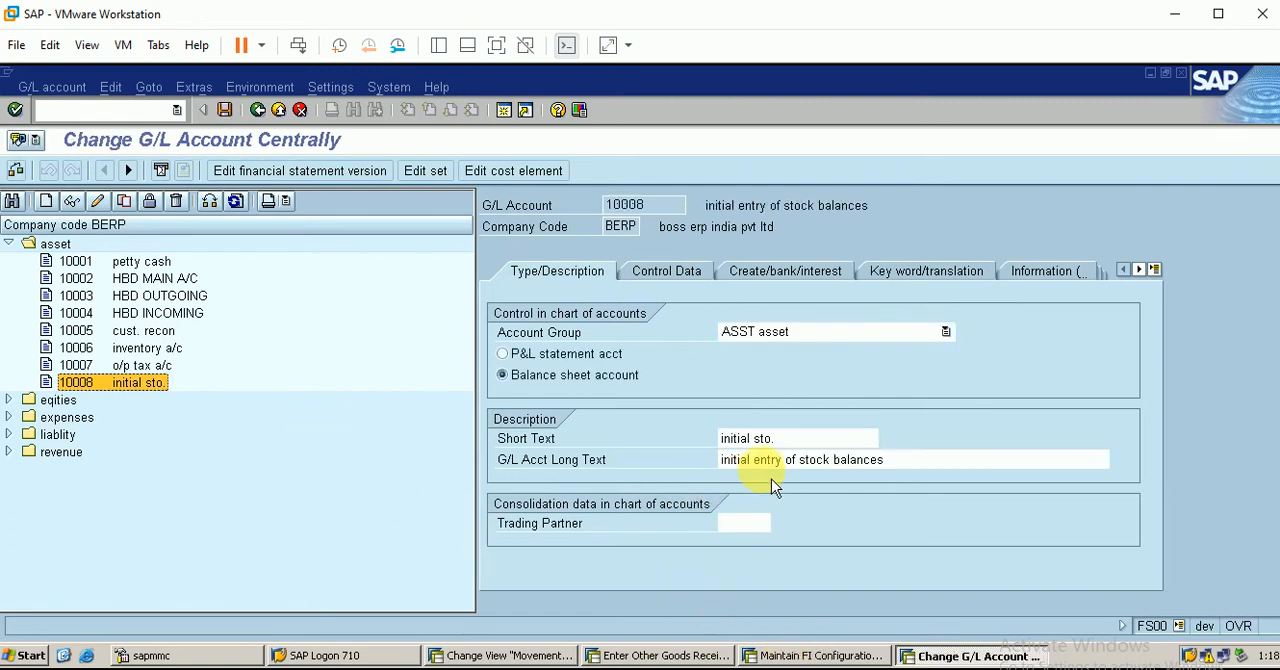
Leave the GBB account assignments, confirm item 1 in the goods receipt session, and try to post the receipt
{"action": "left_click", "coordinate": [820, 653]}
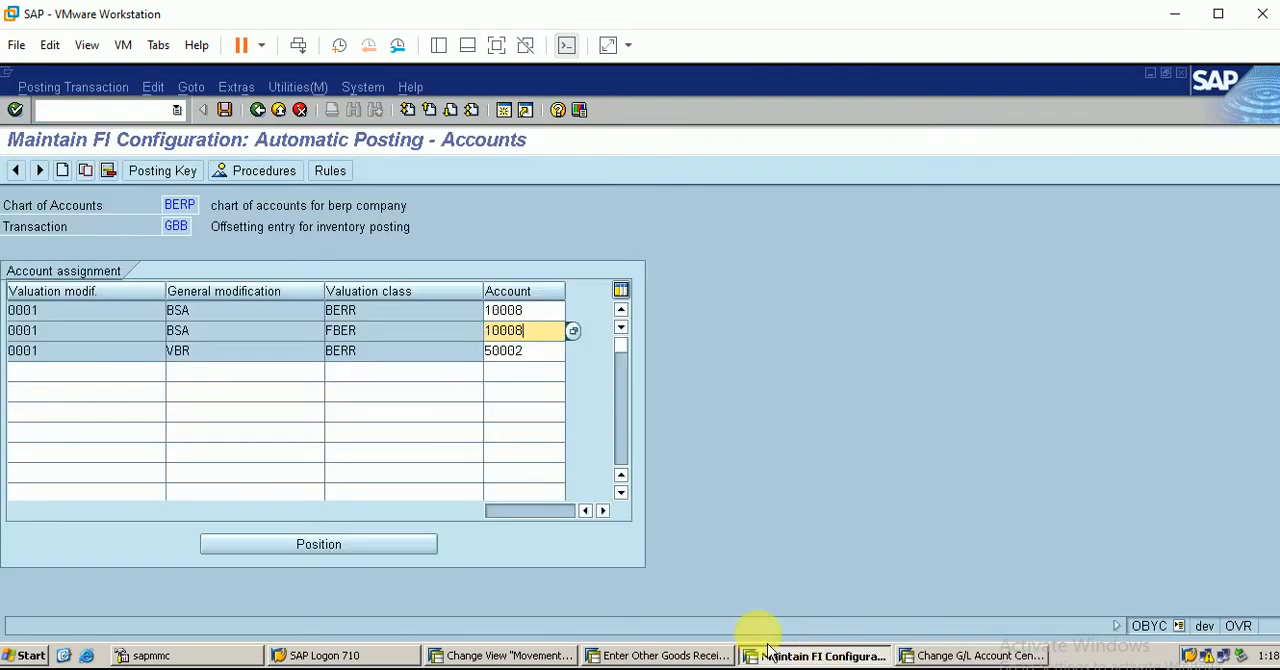
{"action": "left_click", "coordinate": [268, 116]}
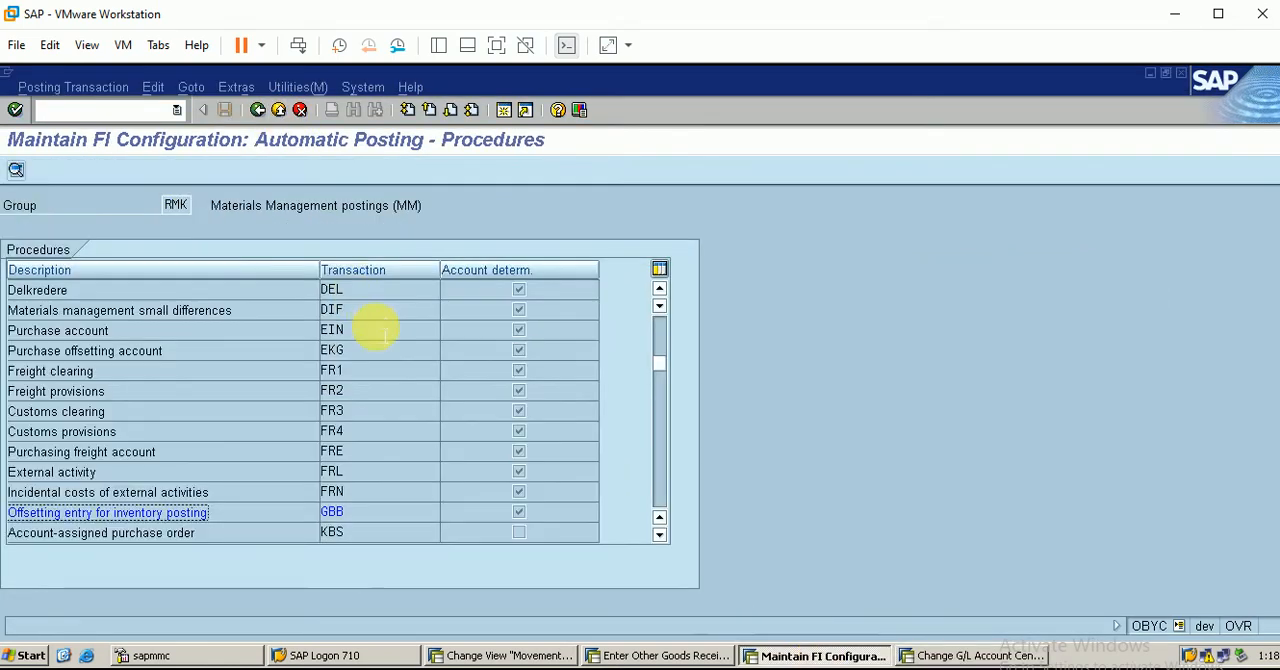
{"action": "left_click", "coordinate": [645, 655]}
{"action": "key", "text": "Return"}
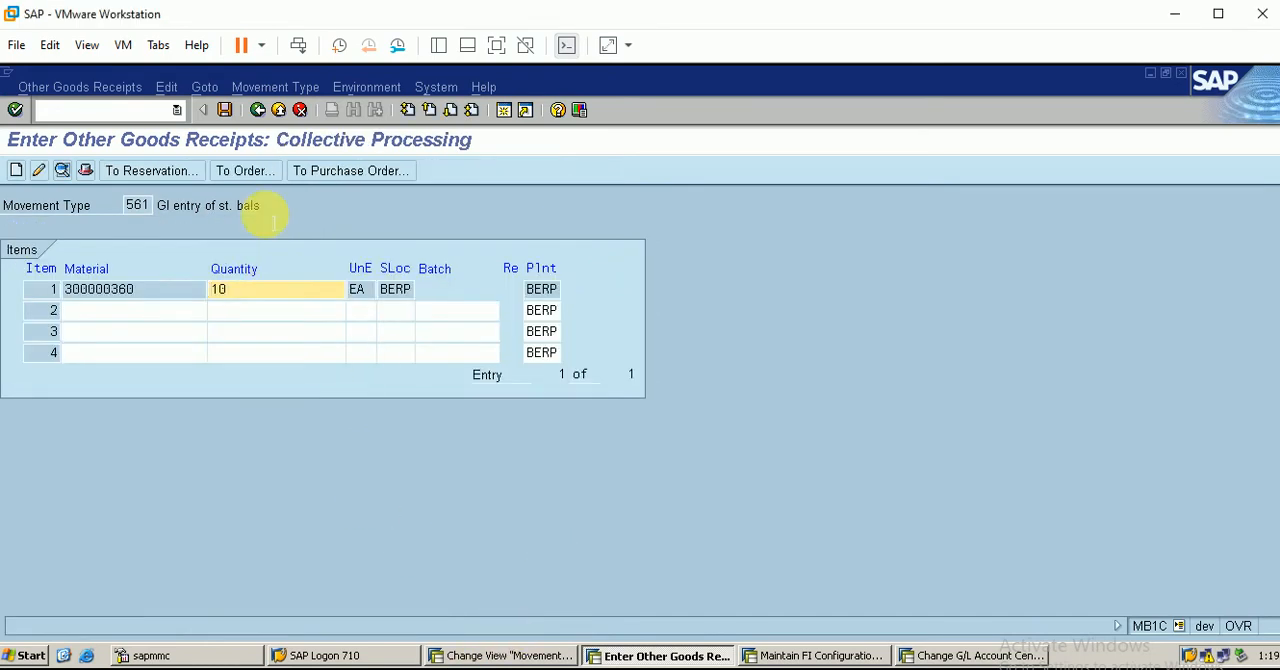
{"action": "left_click", "coordinate": [226, 114]}
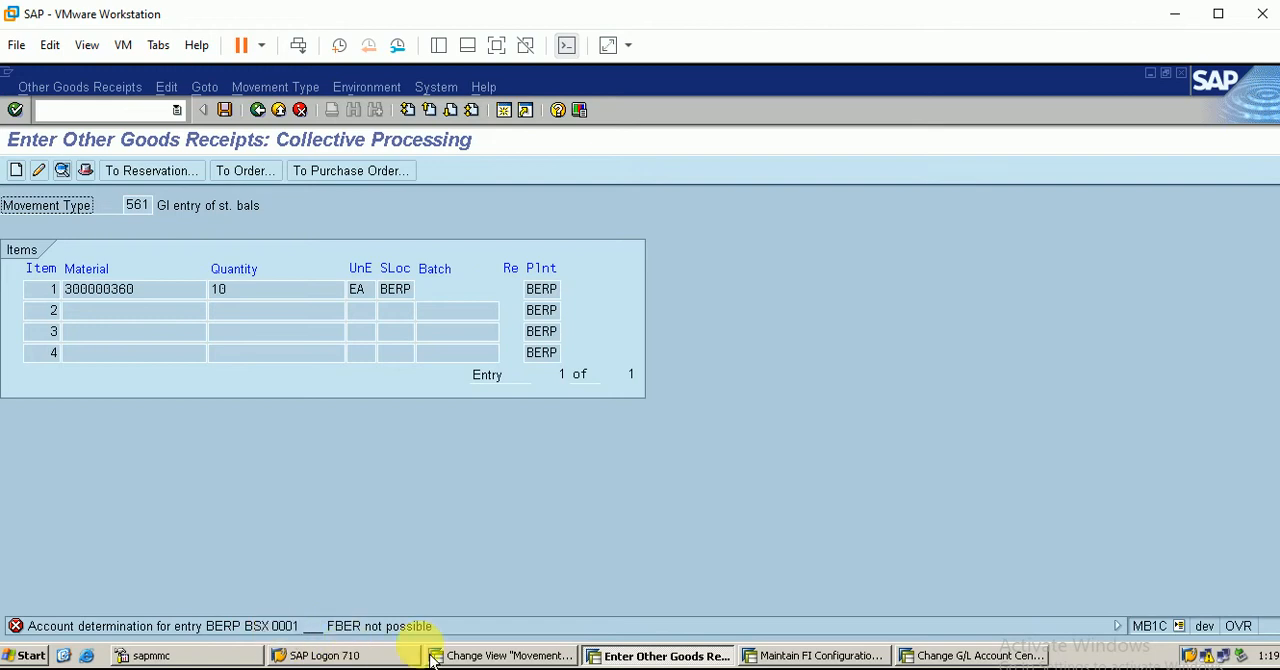
Return to the automatic posting procedures and open the account assignments of Inventory posting BSX
{"action": "left_click", "coordinate": [813, 656]}
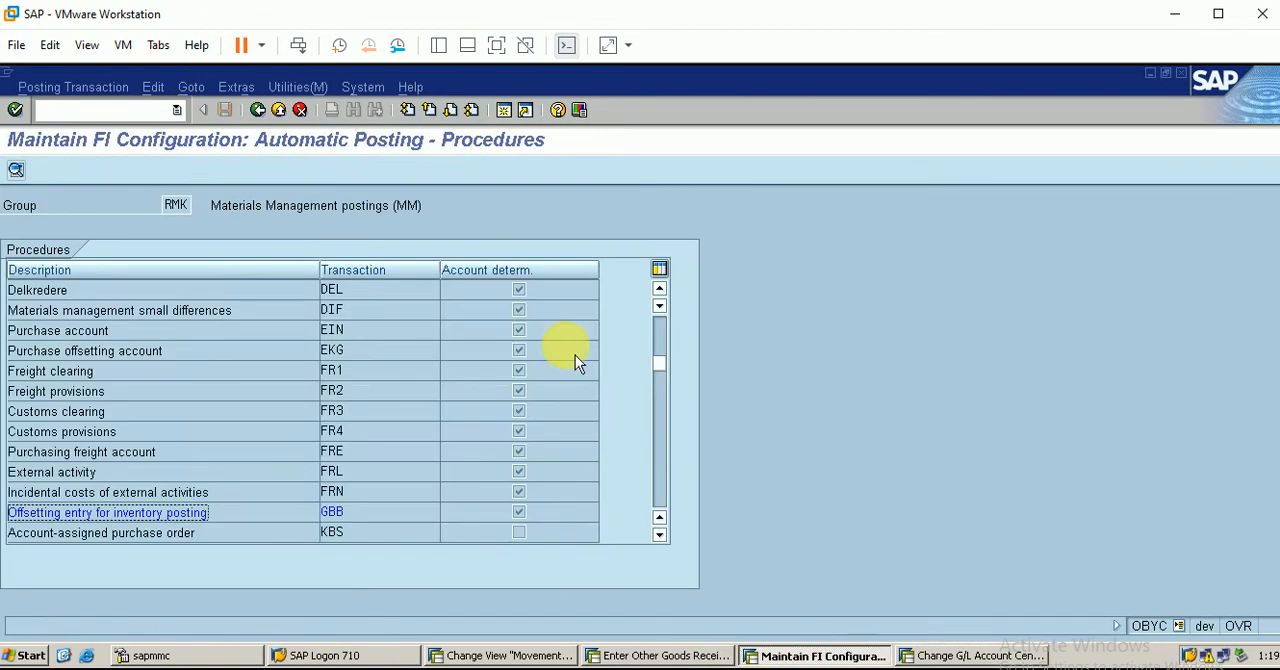
{"action": "left_click", "coordinate": [667, 340]}
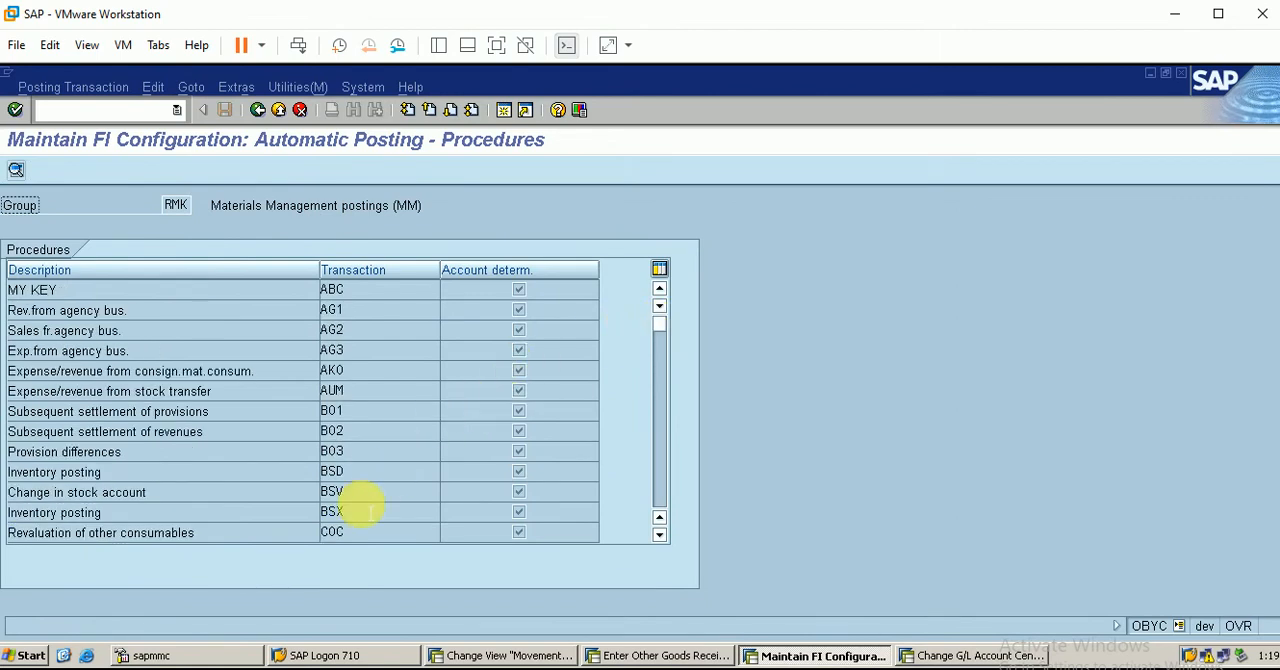
{"action": "double_click", "coordinate": [331, 511]}
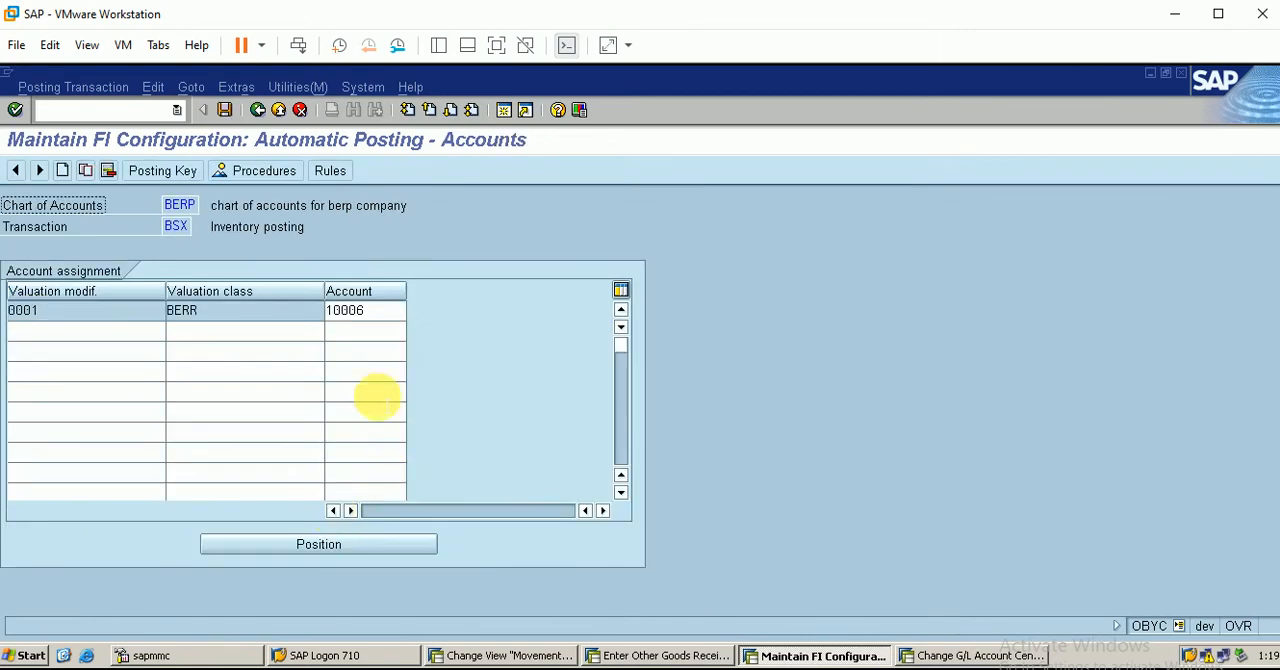
Add a BSX account assignment row with valuation modifier 0001, valuation class FBER and account 10006
{"action": "left_click", "coordinate": [77, 337]}
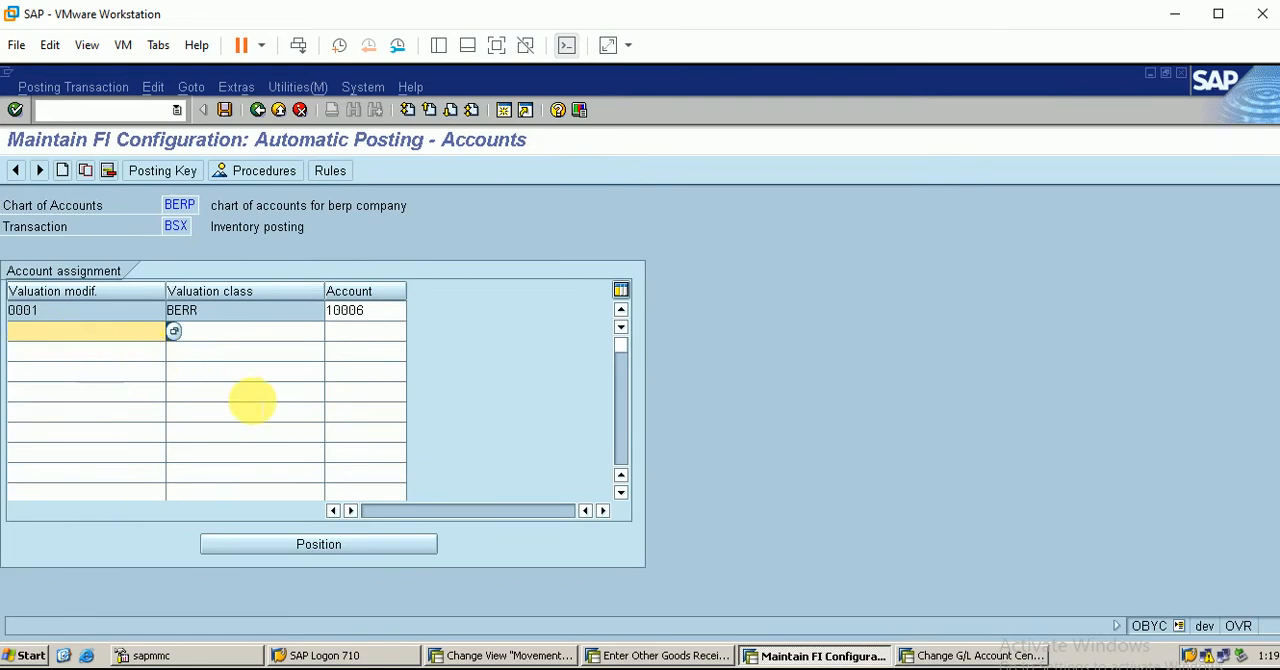
{"action": "type", "text": "0001"}
{"action": "key", "text": "Tab"}
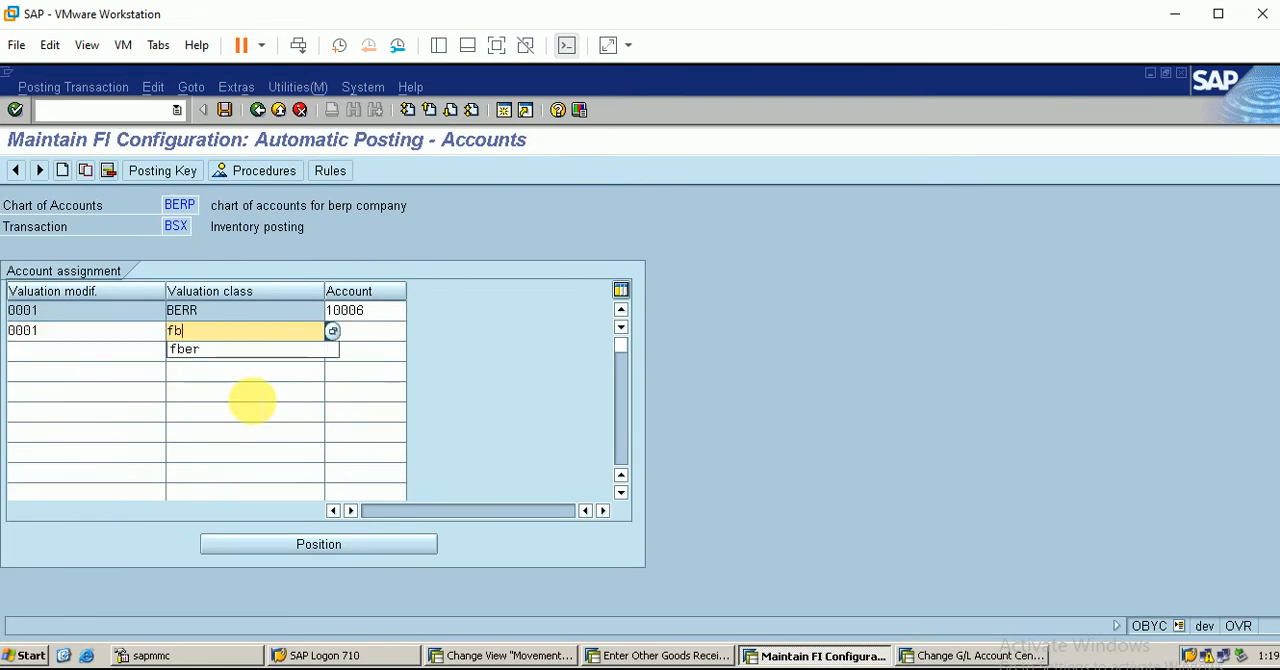
{"action": "left_click", "coordinate": [668, 655]}
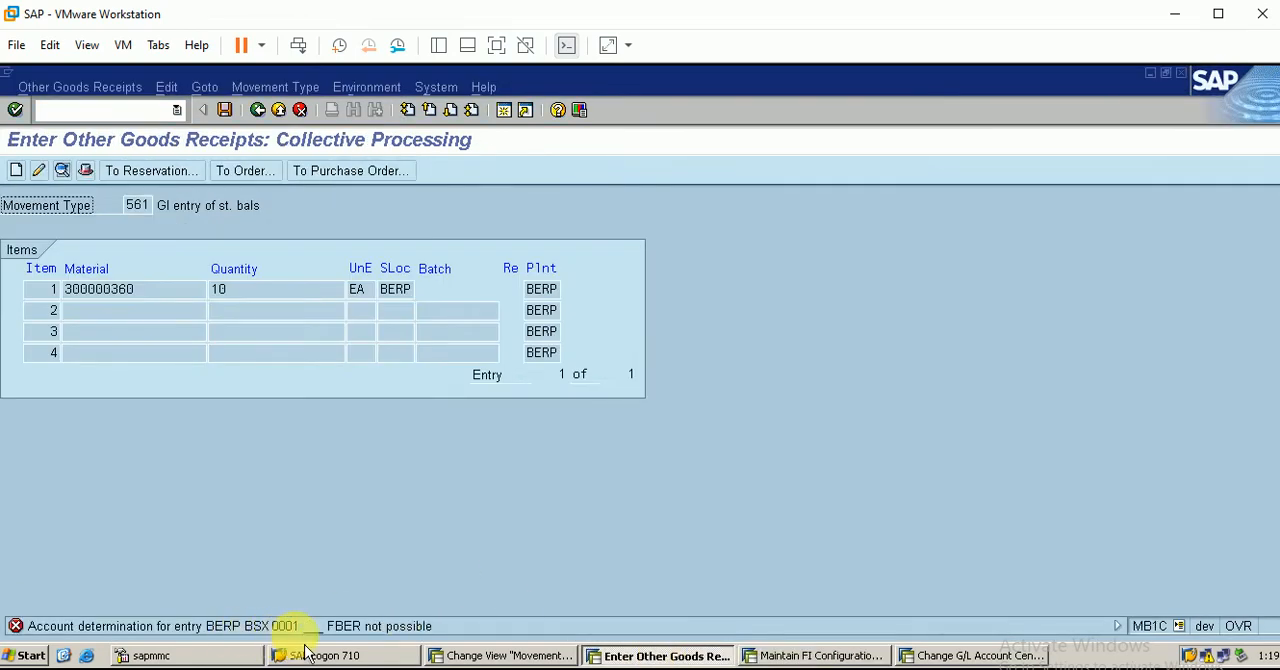
{"action": "left_click", "coordinate": [820, 655]}
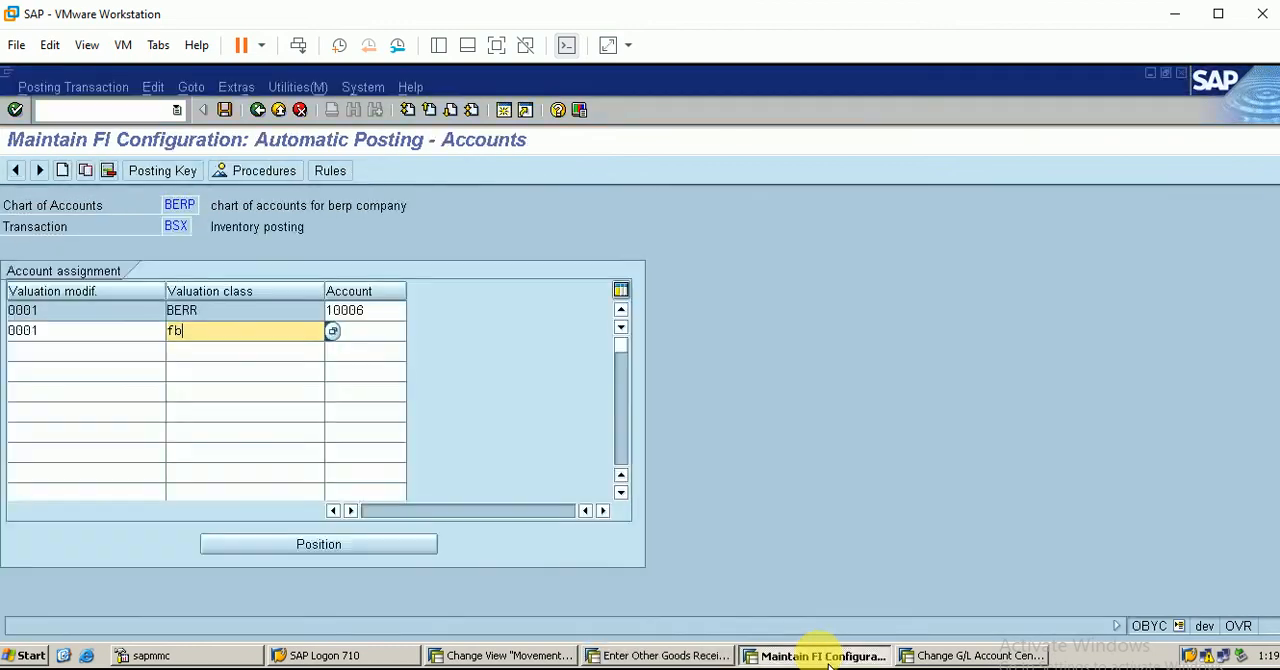
{"action": "type", "text": "er"}
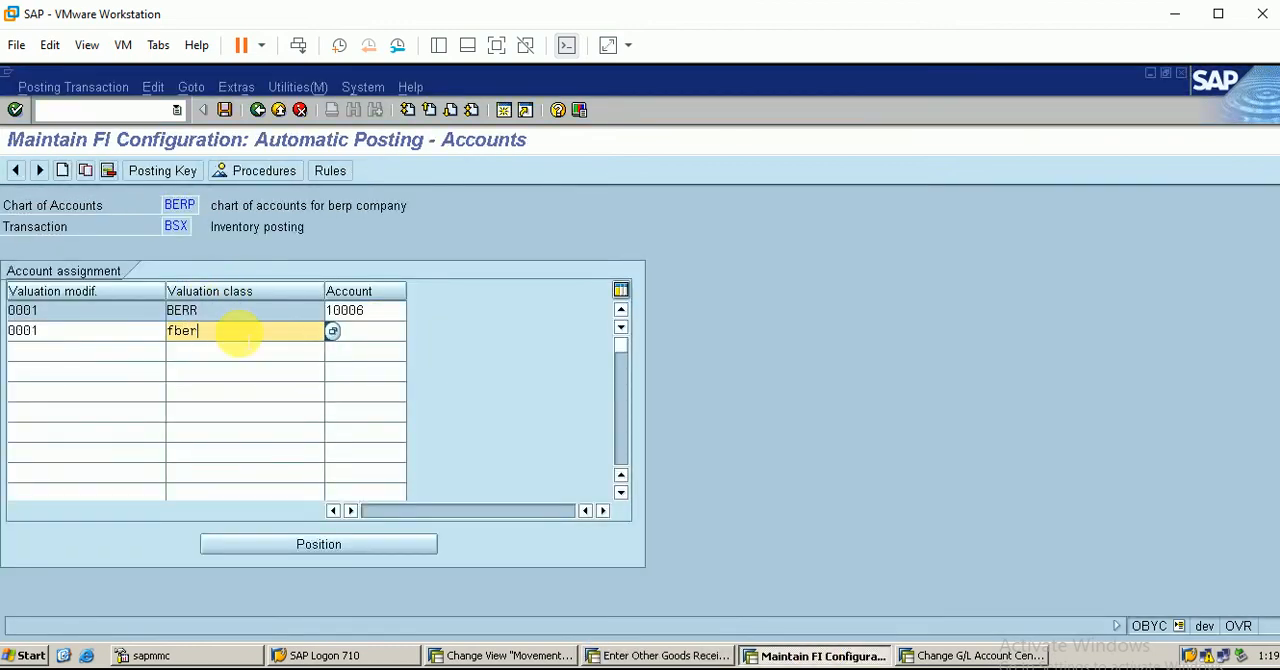
{"action": "key", "text": "Tab"}
{"action": "type", "text": "1"}
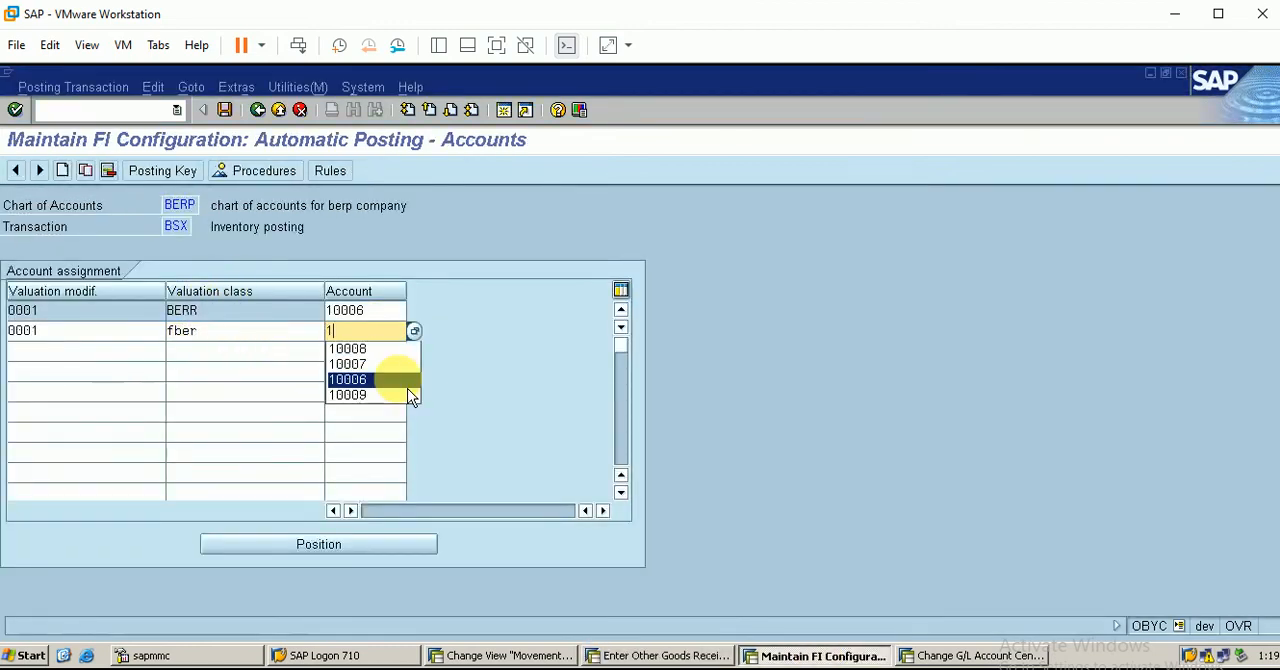
{"action": "left_click", "coordinate": [403, 380]}
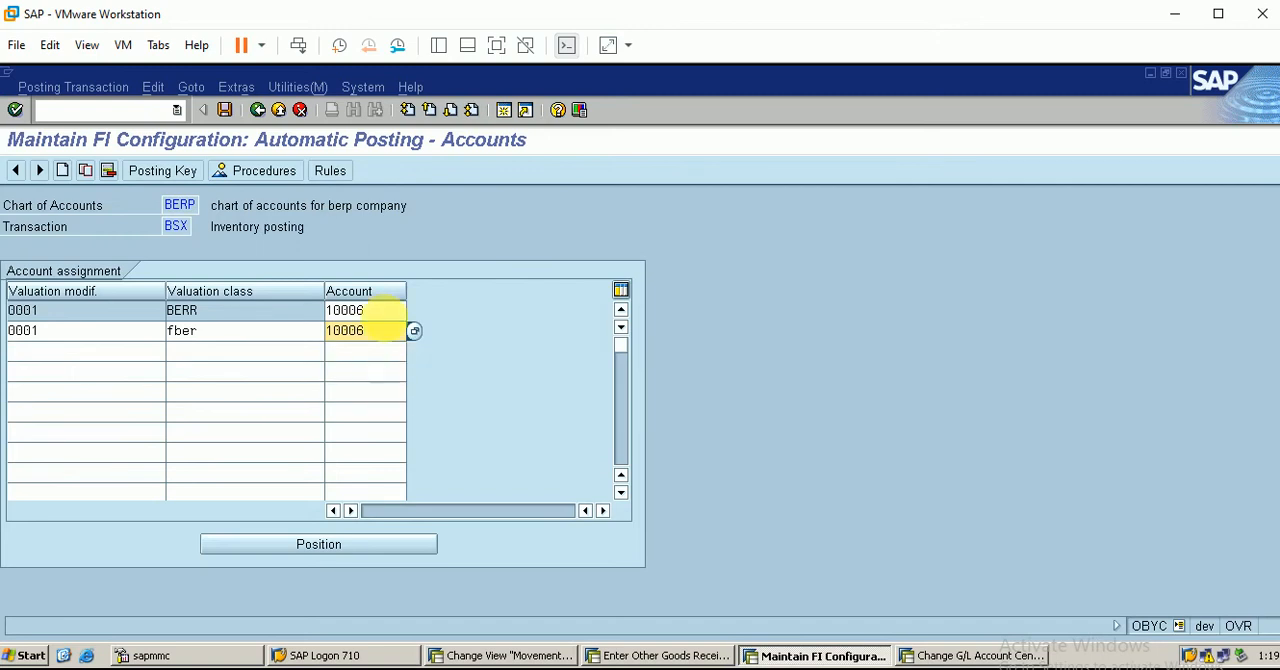
Check the inventory account 10006 in the G/L account session, then save the BSX assignment under customizing request DEVK900057
{"action": "left_click", "coordinate": [957, 655]}
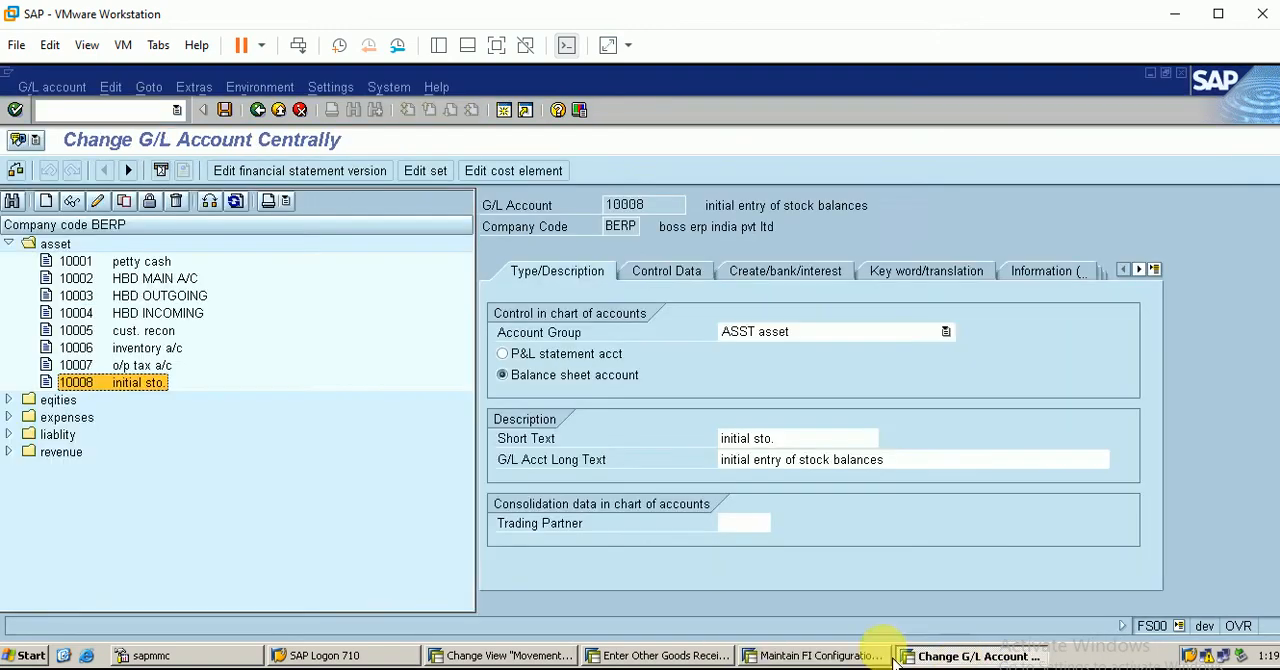
{"action": "left_click", "coordinate": [161, 353]}
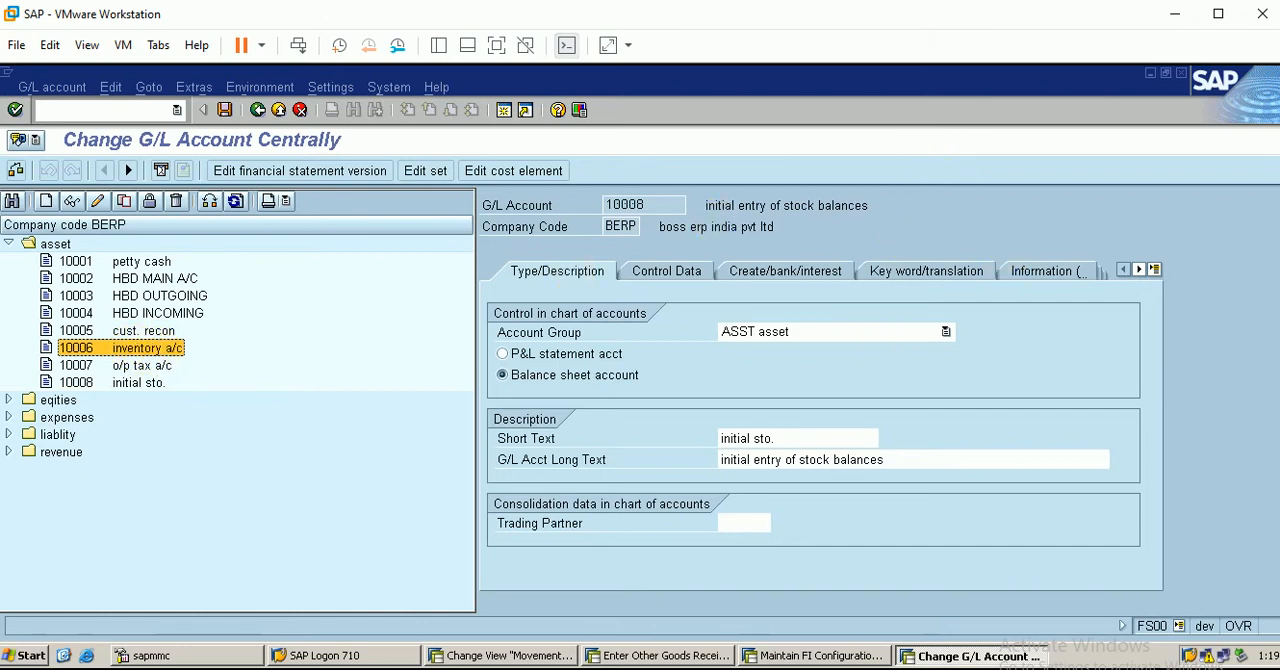
{"action": "left_click", "coordinate": [818, 655]}
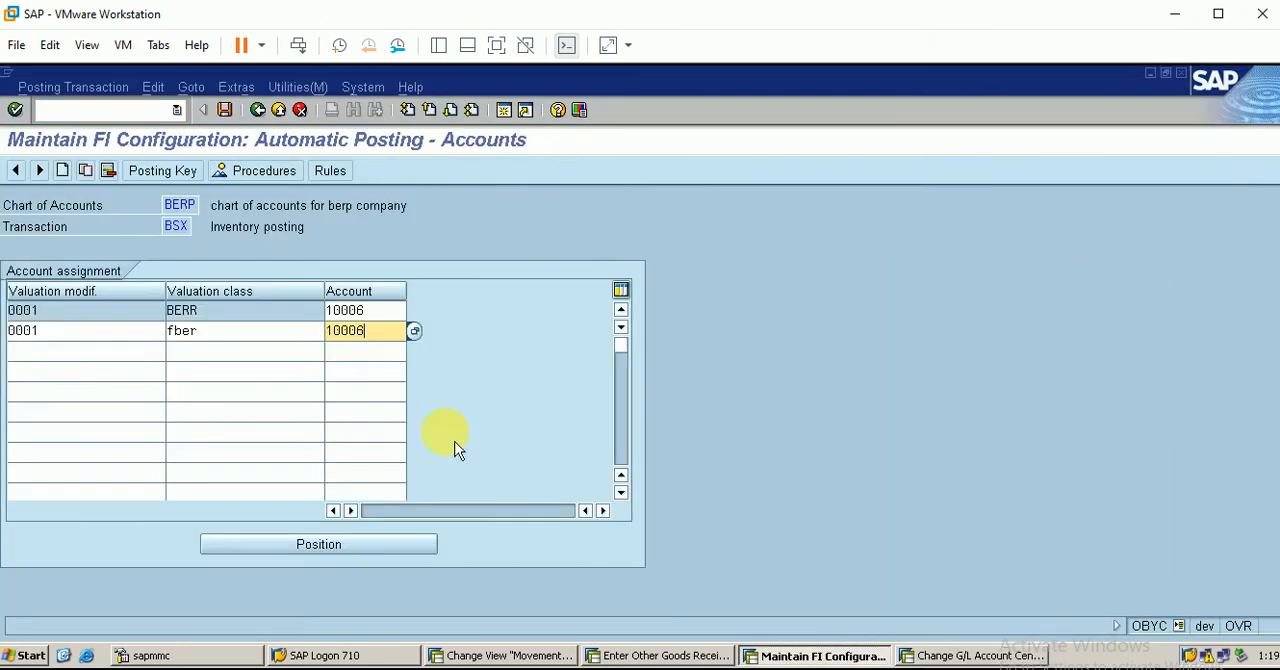
{"action": "left_click", "coordinate": [224, 110]}
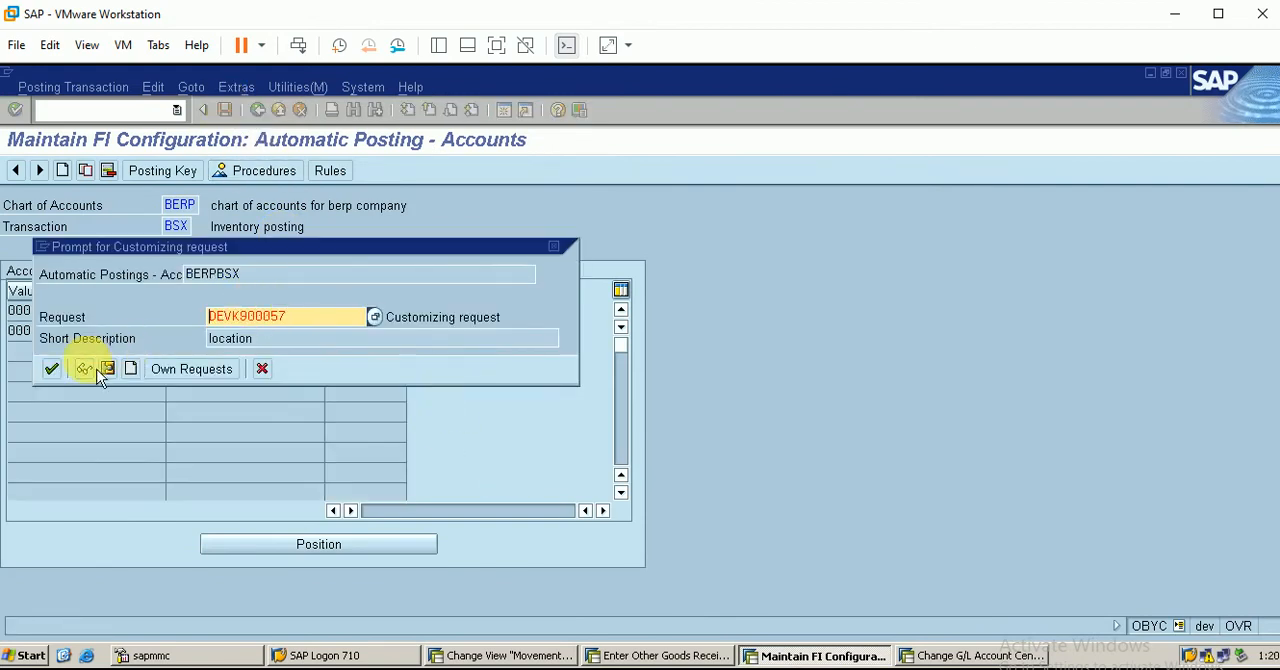
{"action": "left_click", "coordinate": [52, 369]}
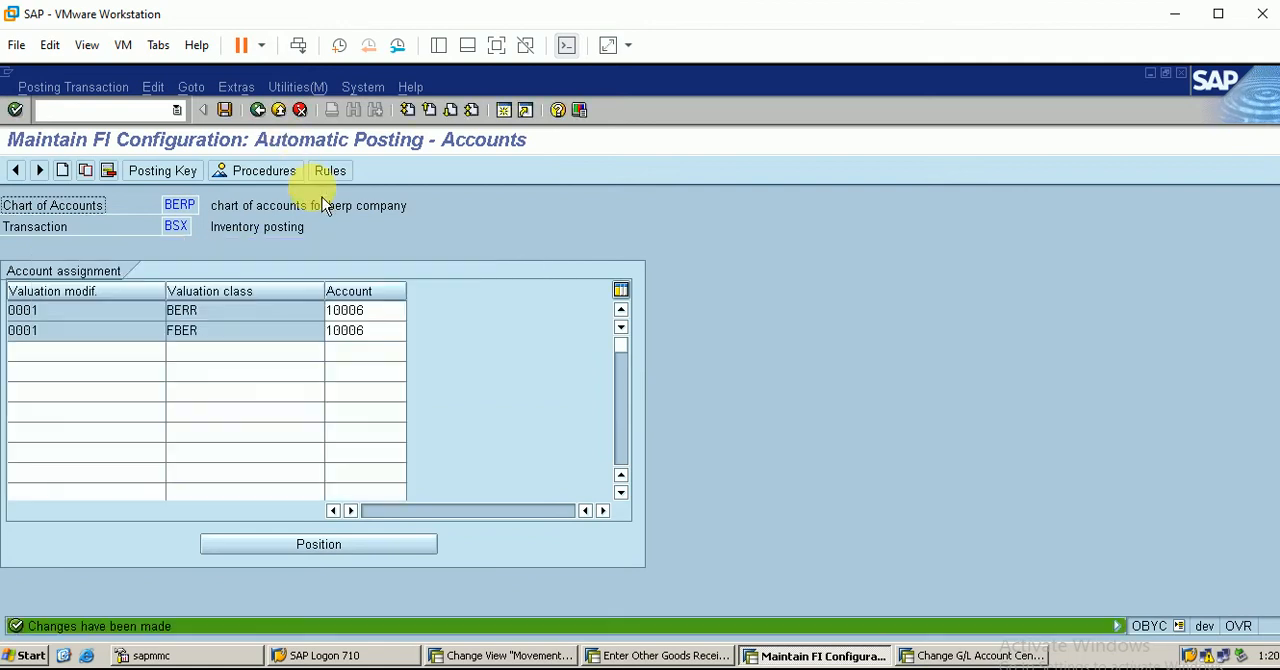
Leave the BSX account assignments and post the movement type 561 goods receipt for material 300000360
{"action": "left_click", "coordinate": [257, 110]}
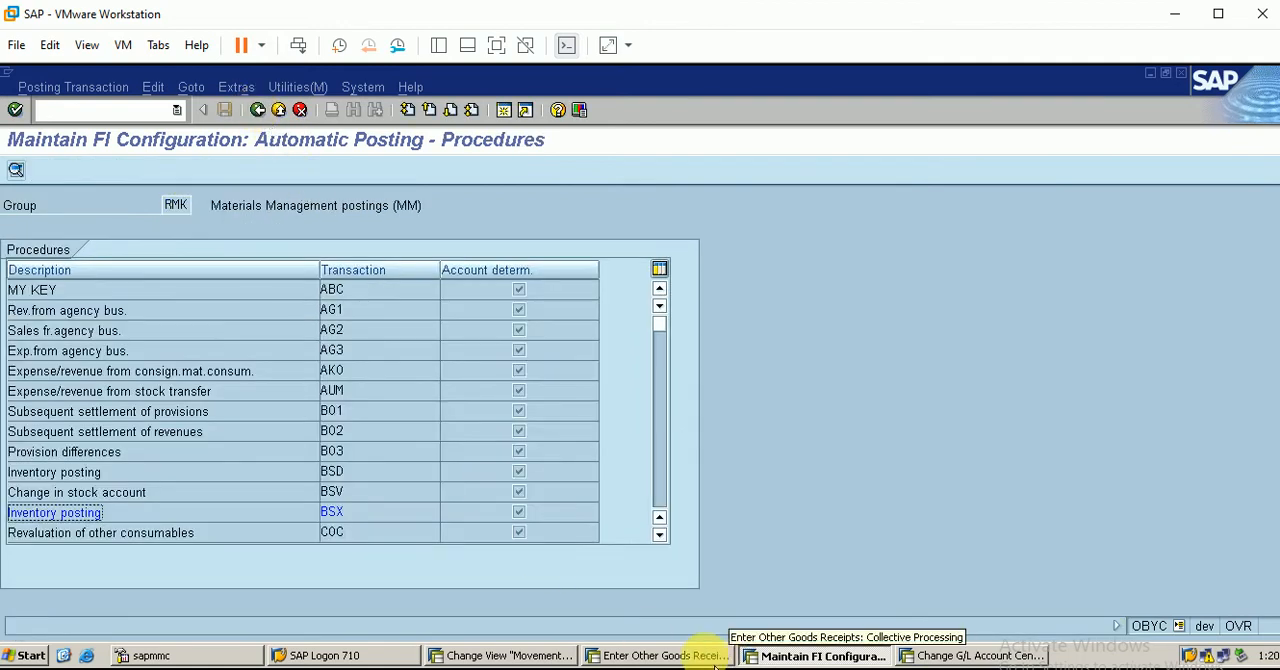
{"action": "left_click", "coordinate": [680, 656]}
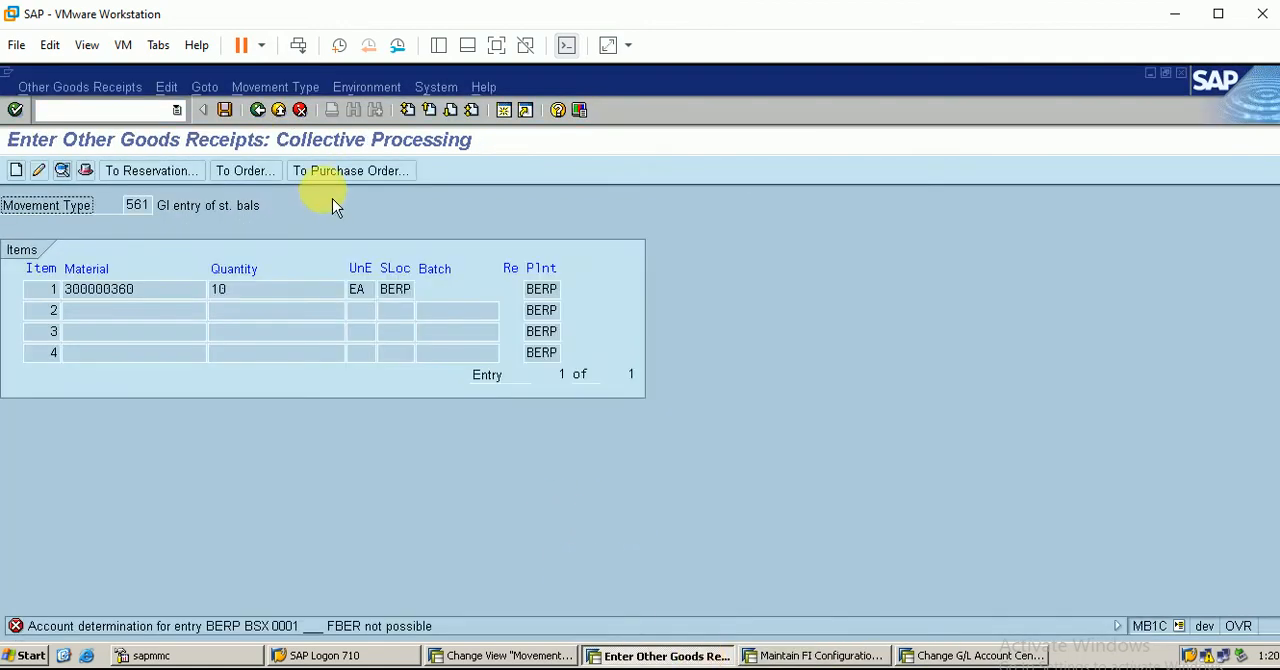
{"action": "left_click", "coordinate": [225, 110]}
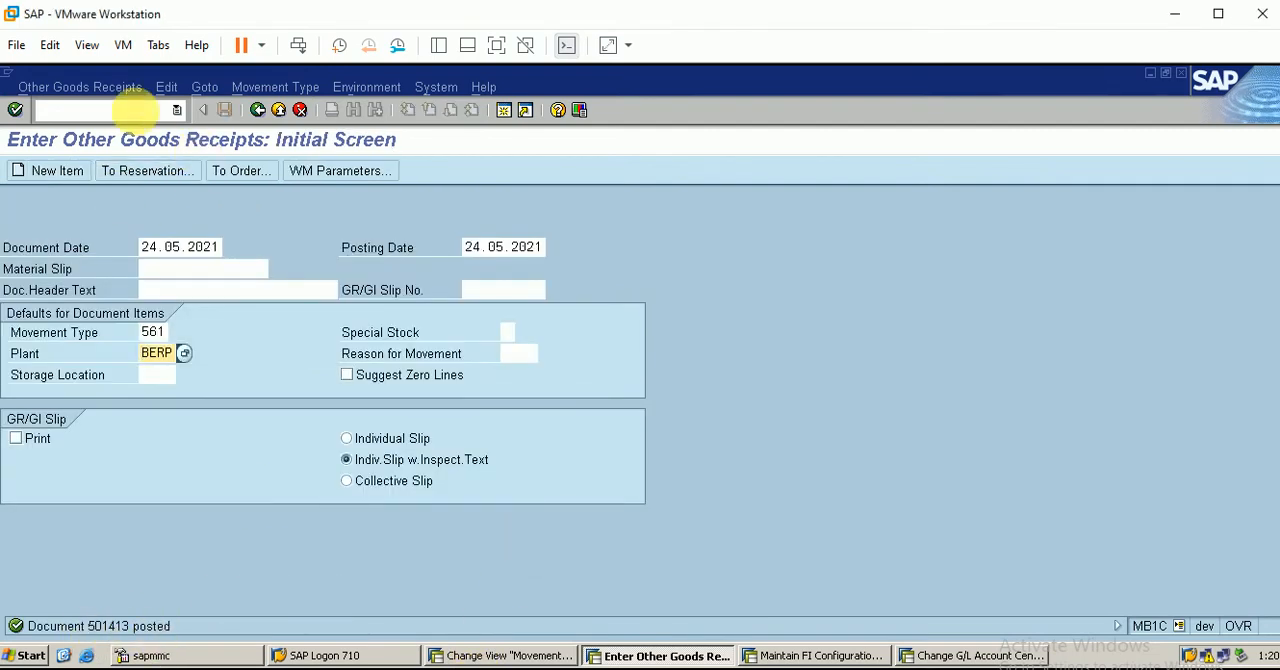
Start transaction LS26 from the goods receipt session to reach the warehouse stock overview
{"action": "left_click", "coordinate": [116, 109]}
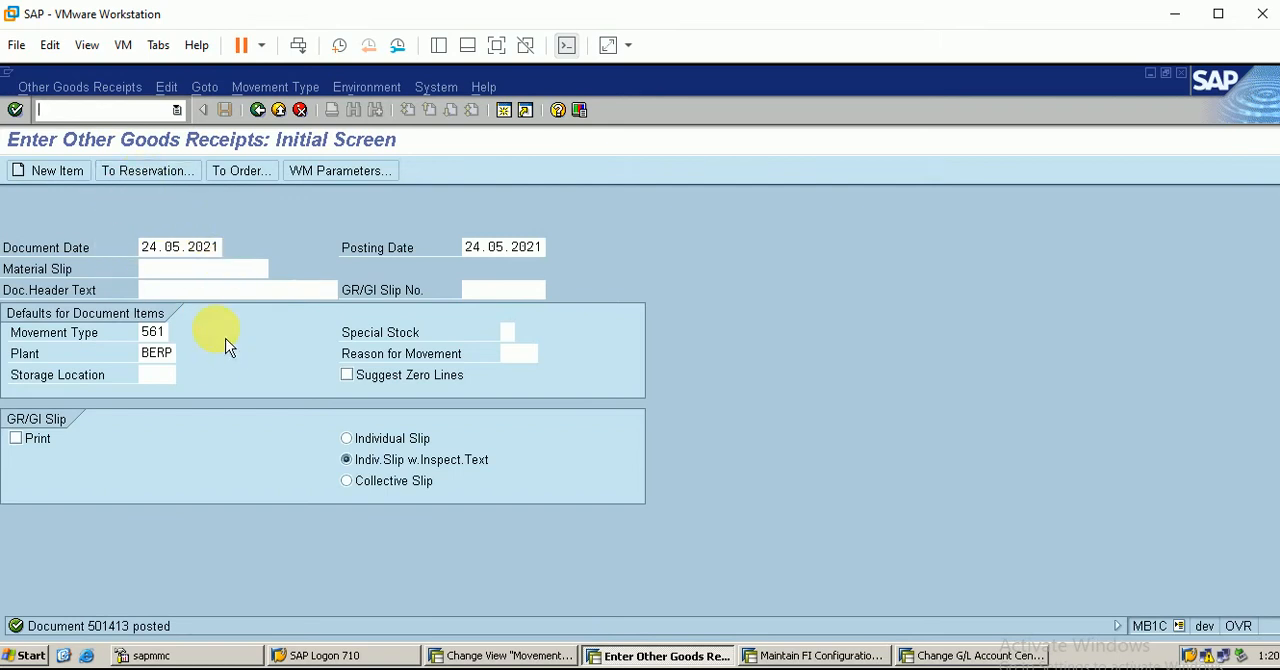
{"action": "type", "text": "/nls2"}
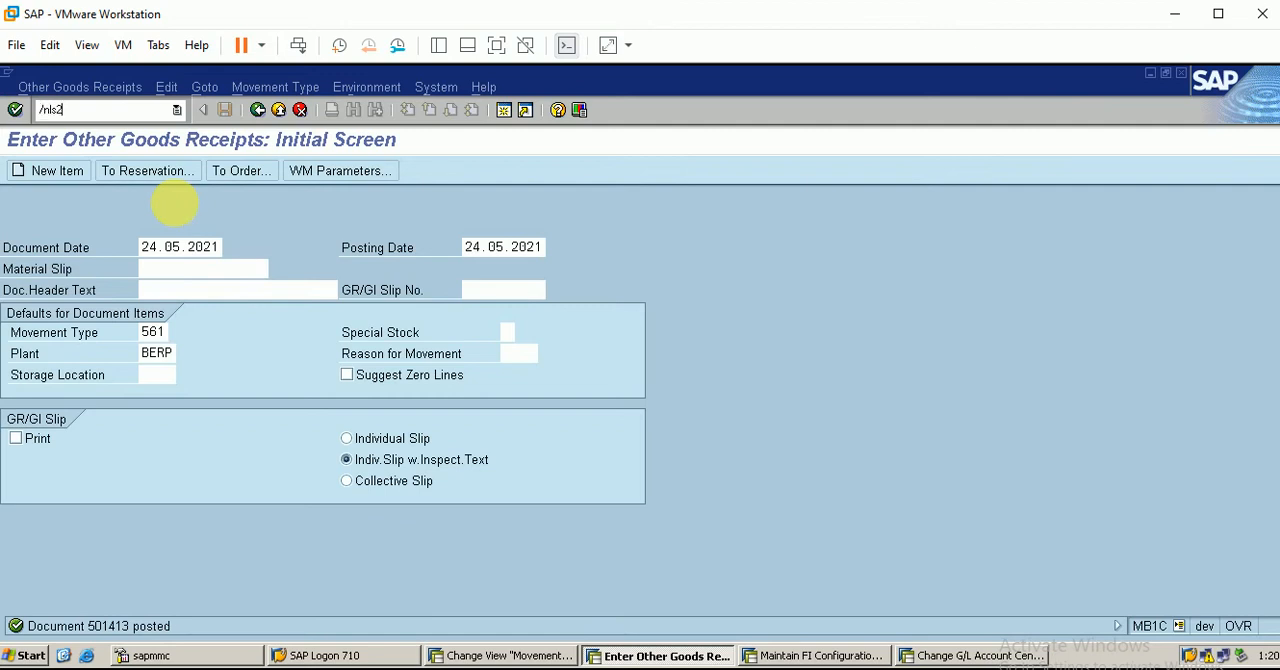
{"action": "type", "text": "6"}
{"action": "key", "text": "Return"}
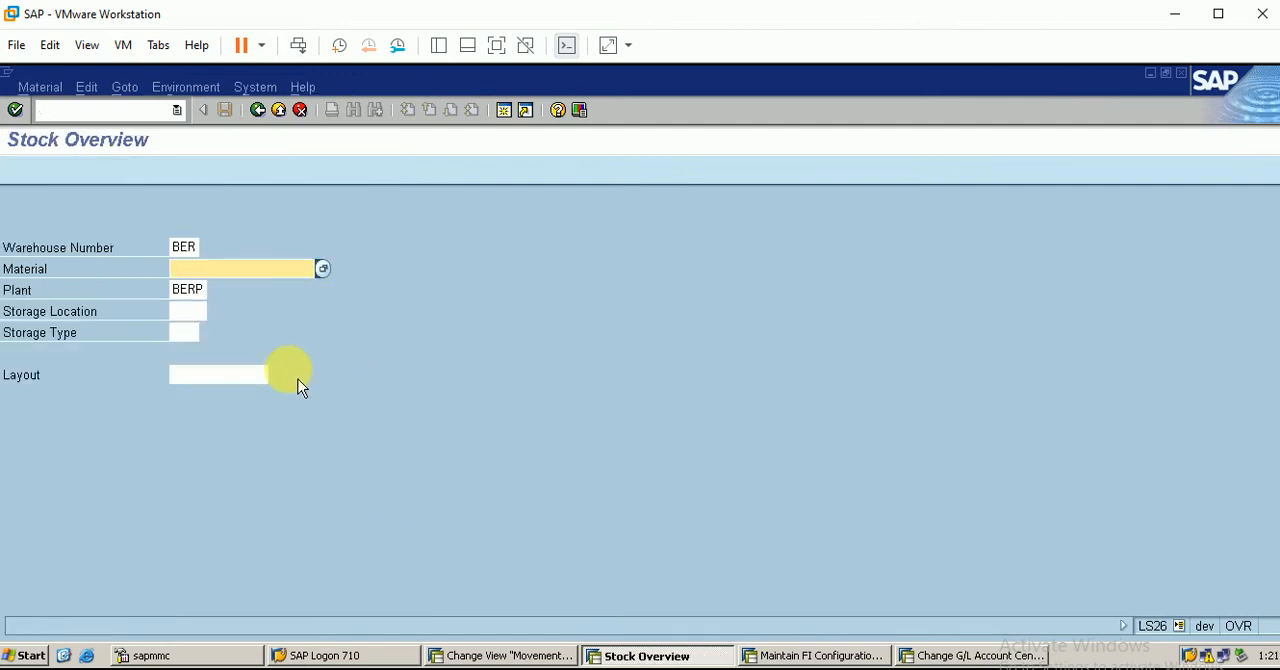
Try to display the stock overview of material 300000320 in warehouse BER, plant BERP
{"action": "type", "text": "3"}
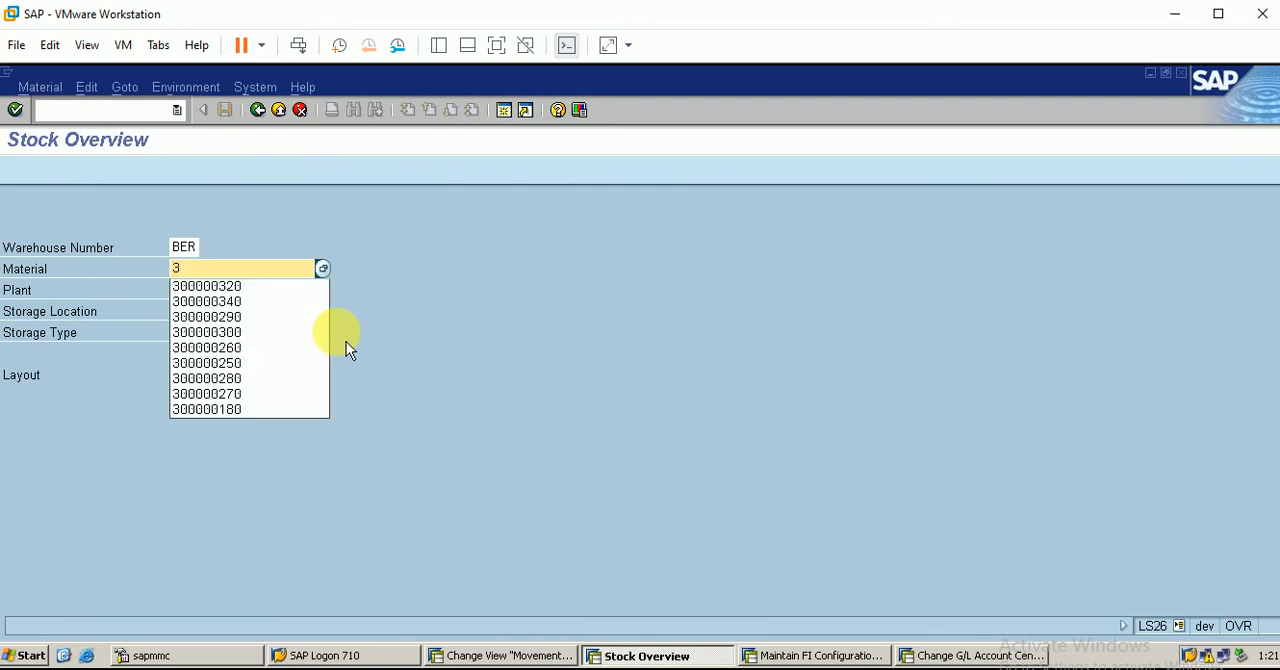
{"action": "key", "text": "Down"}
{"action": "key", "text": "Return"}
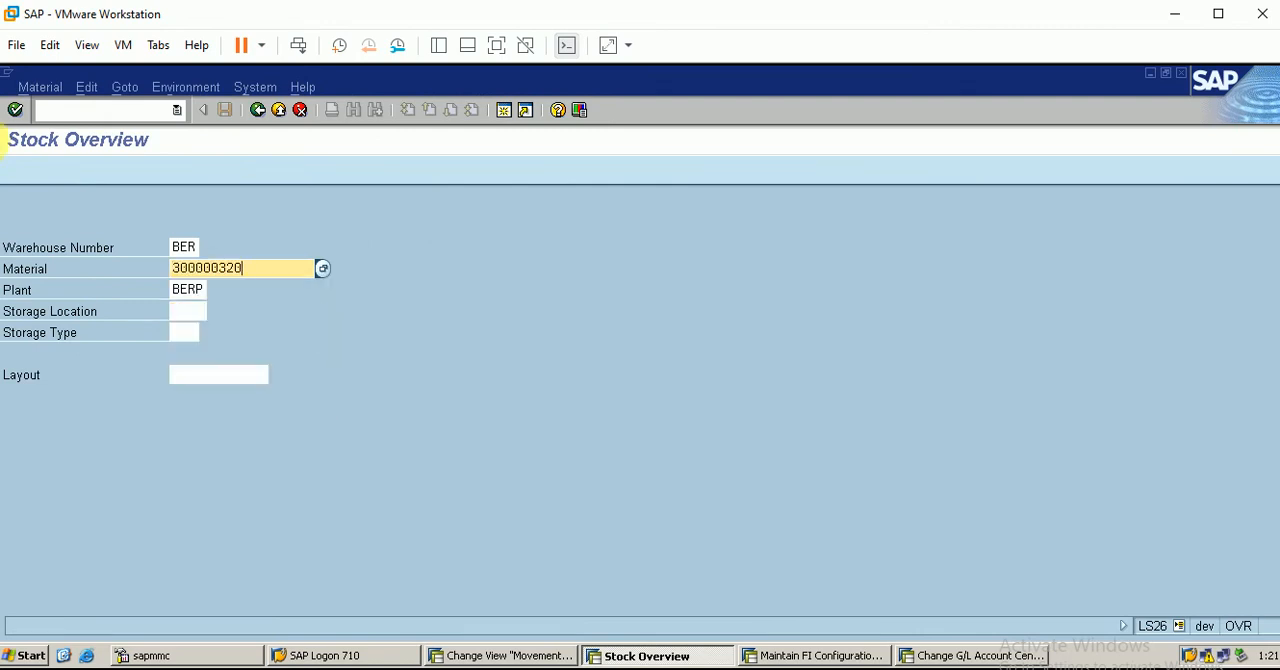
{"action": "left_click", "coordinate": [15, 110]}
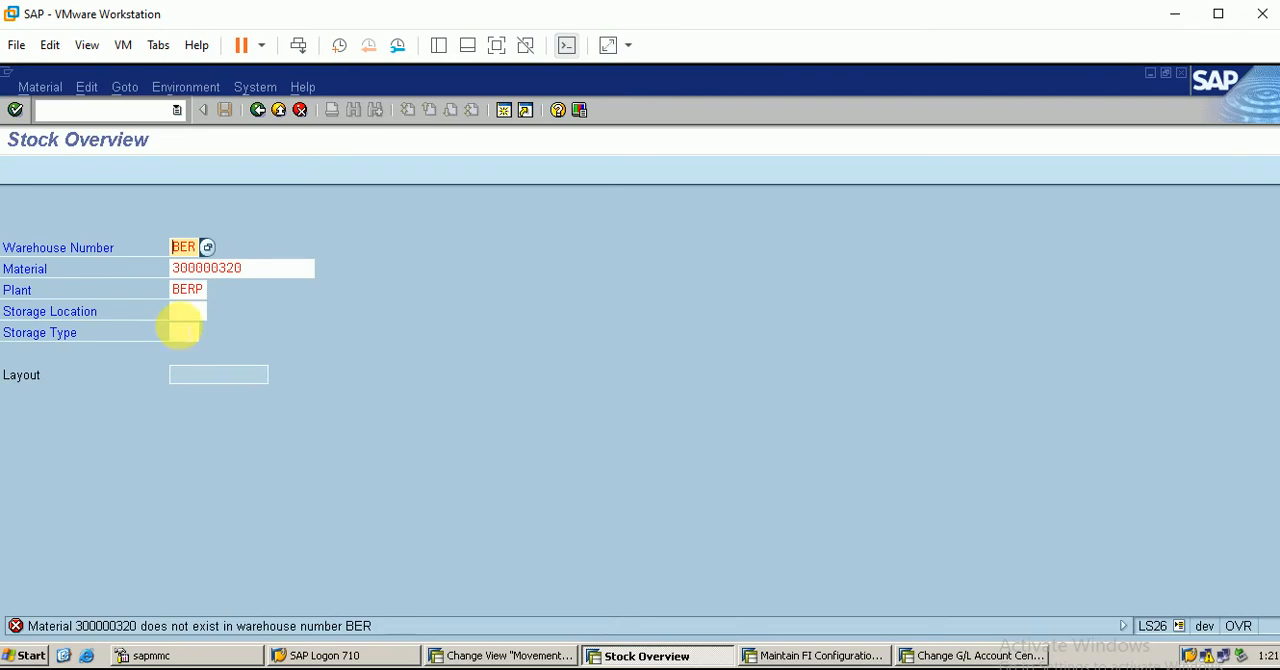
Find material 300000360 by material type FBER and display its stock overview in warehouse BER, plant BERP
{"action": "left_click", "coordinate": [258, 268]}
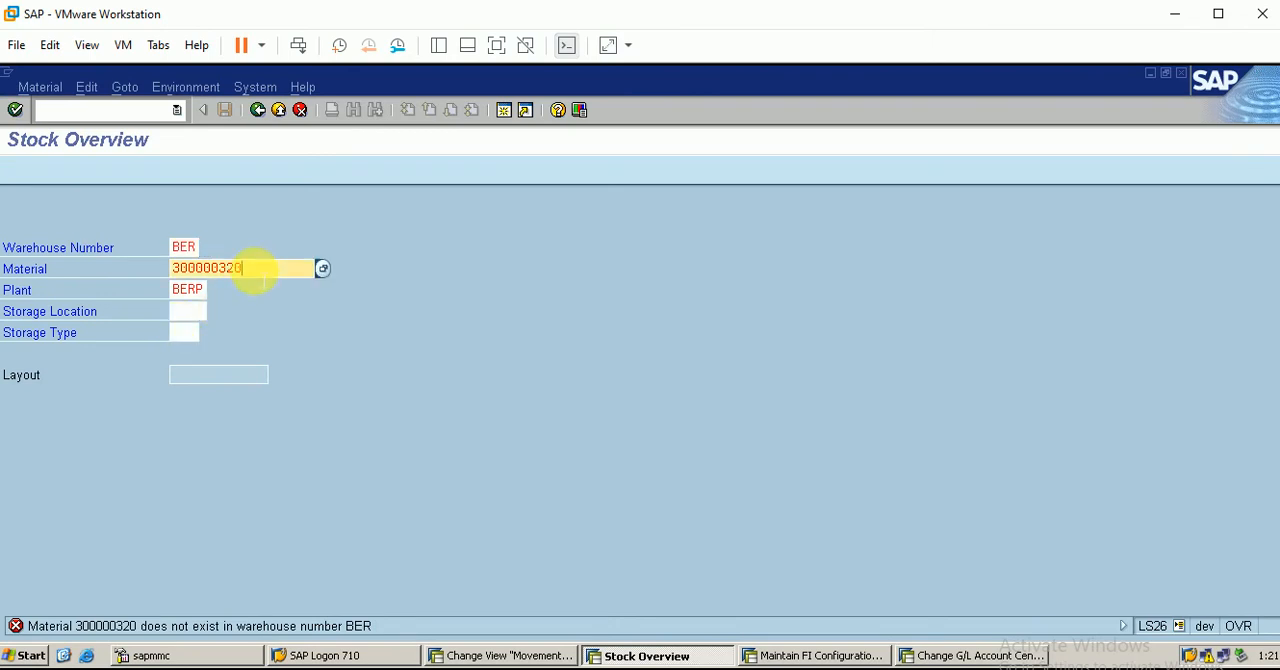
{"action": "left_click", "coordinate": [323, 269]}
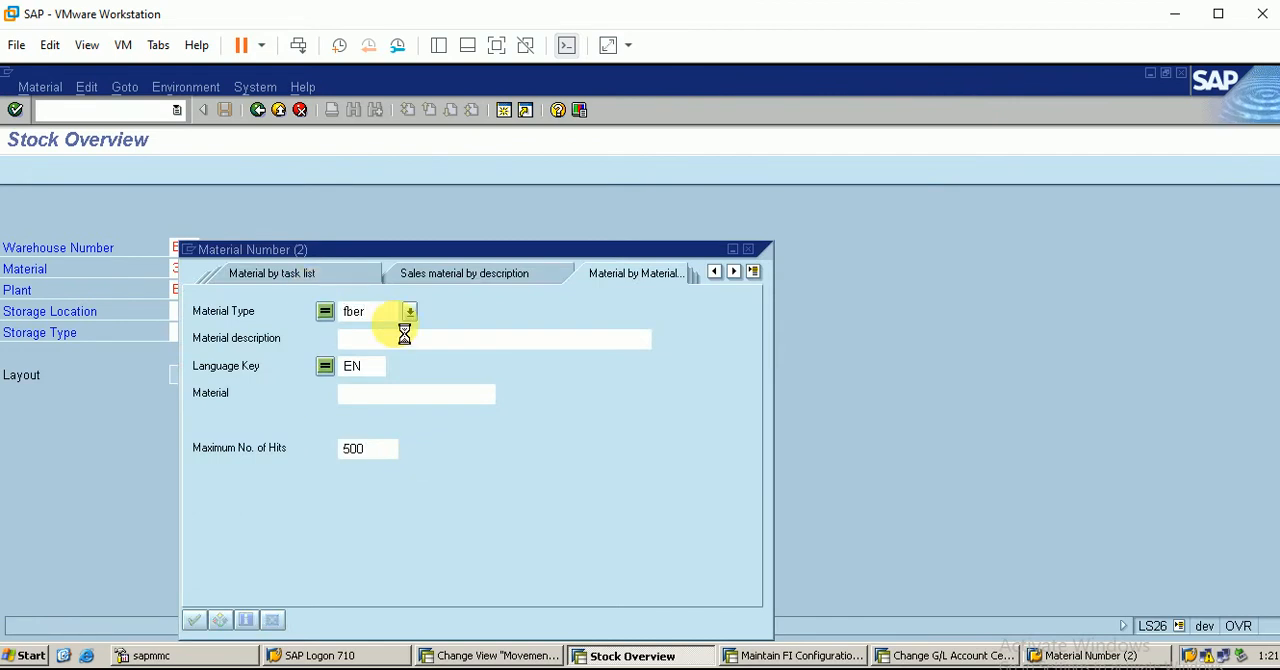
{"action": "key", "text": "Return"}
{"action": "double_click", "coordinate": [392, 193]}
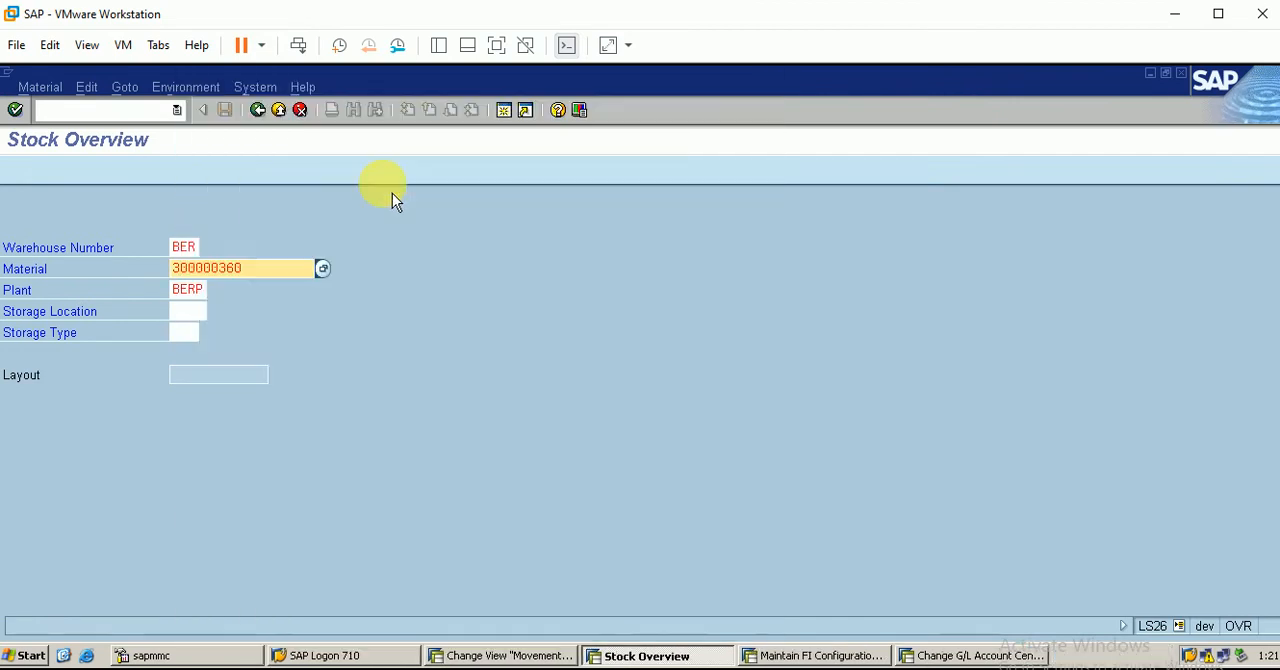
{"action": "left_click", "coordinate": [15, 110]}
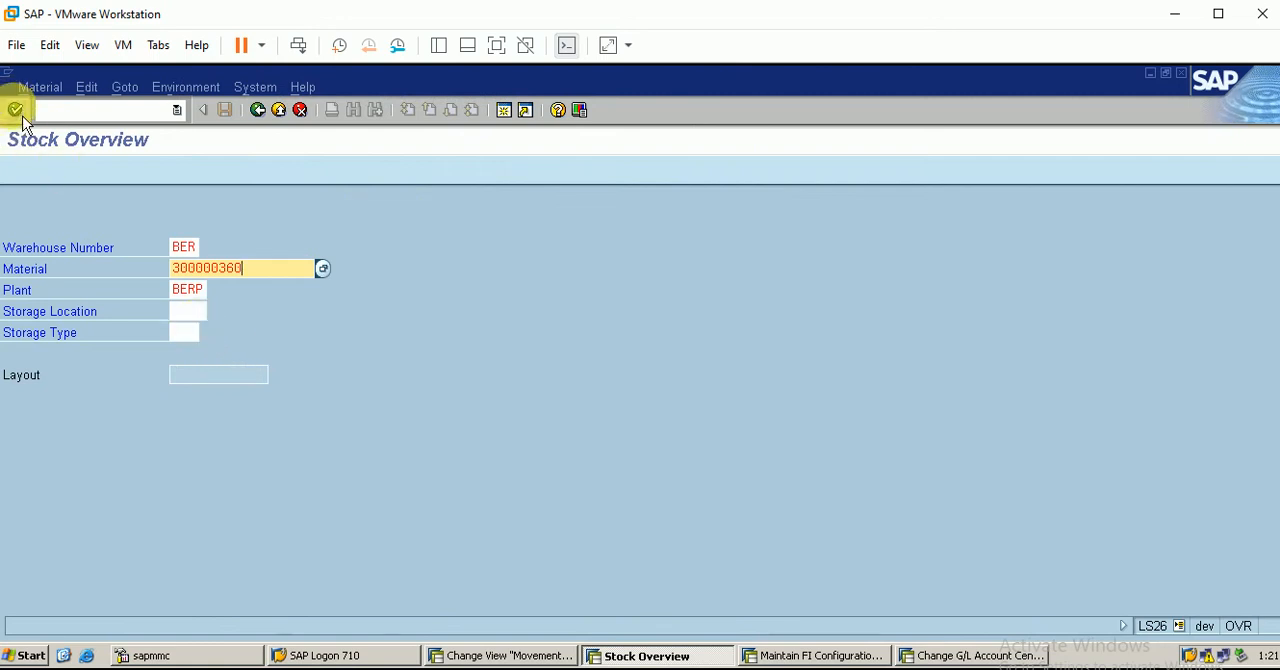
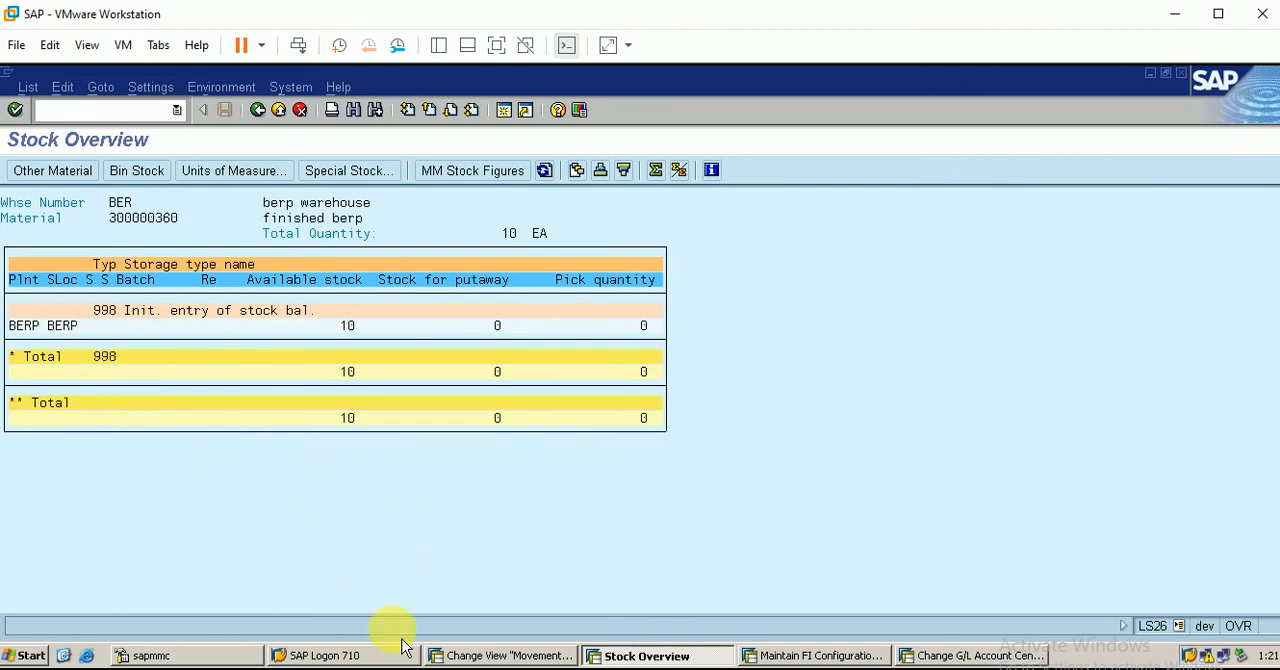
Check the storage type 005 fixed storage column in the SAP WM workbook and return to the SAP stock overview
{"action": "left_click", "coordinate": [430, 668]}
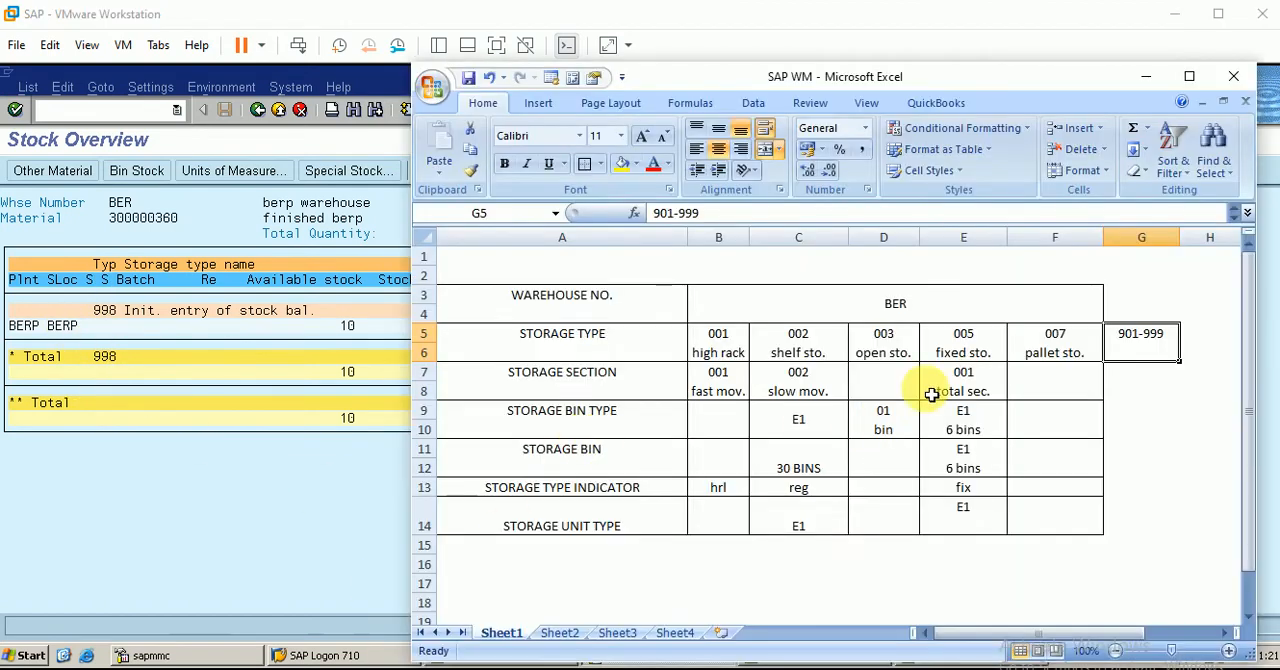
{"action": "left_click", "coordinate": [951, 362]}
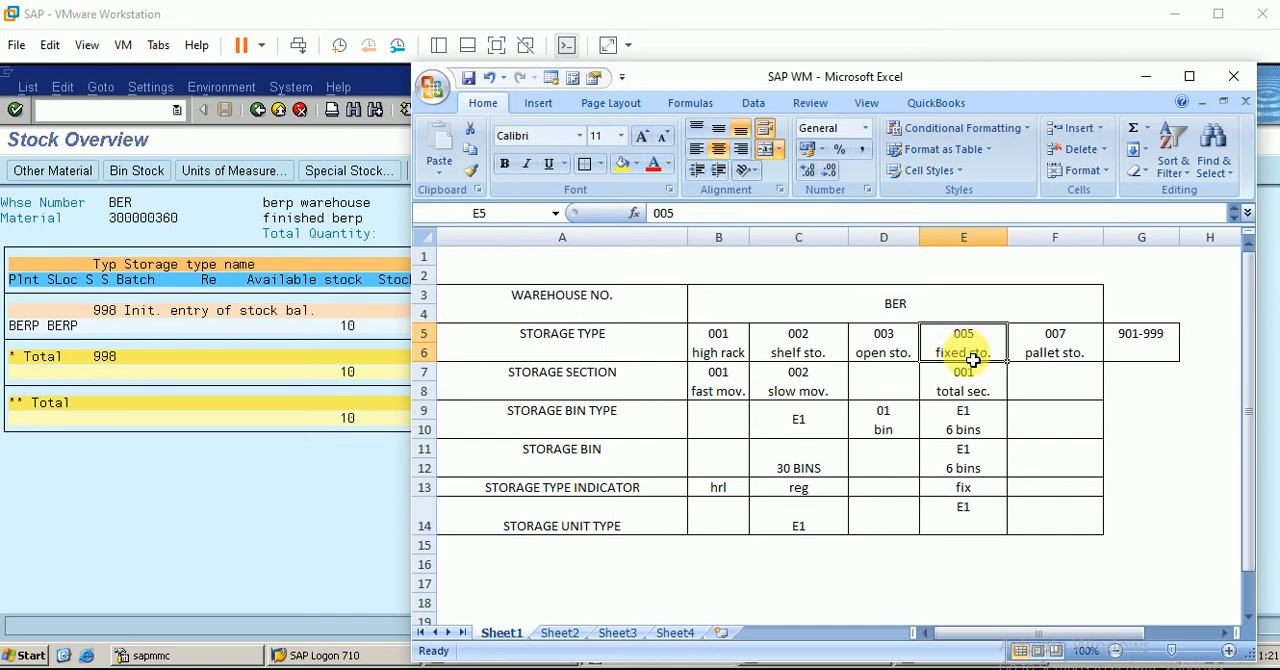
{"action": "left_click", "coordinate": [1160, 18]}
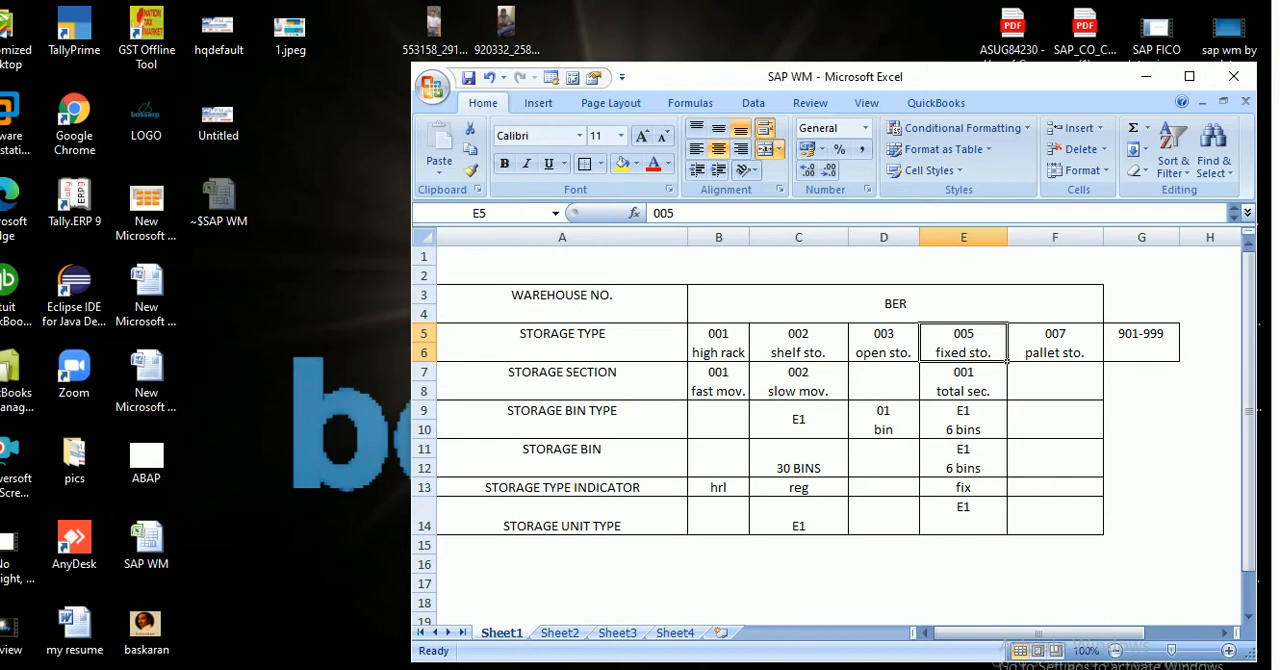
{"action": "left_click", "coordinate": [313, 668]}
{"action": "left_click", "coordinate": [417, 608]}
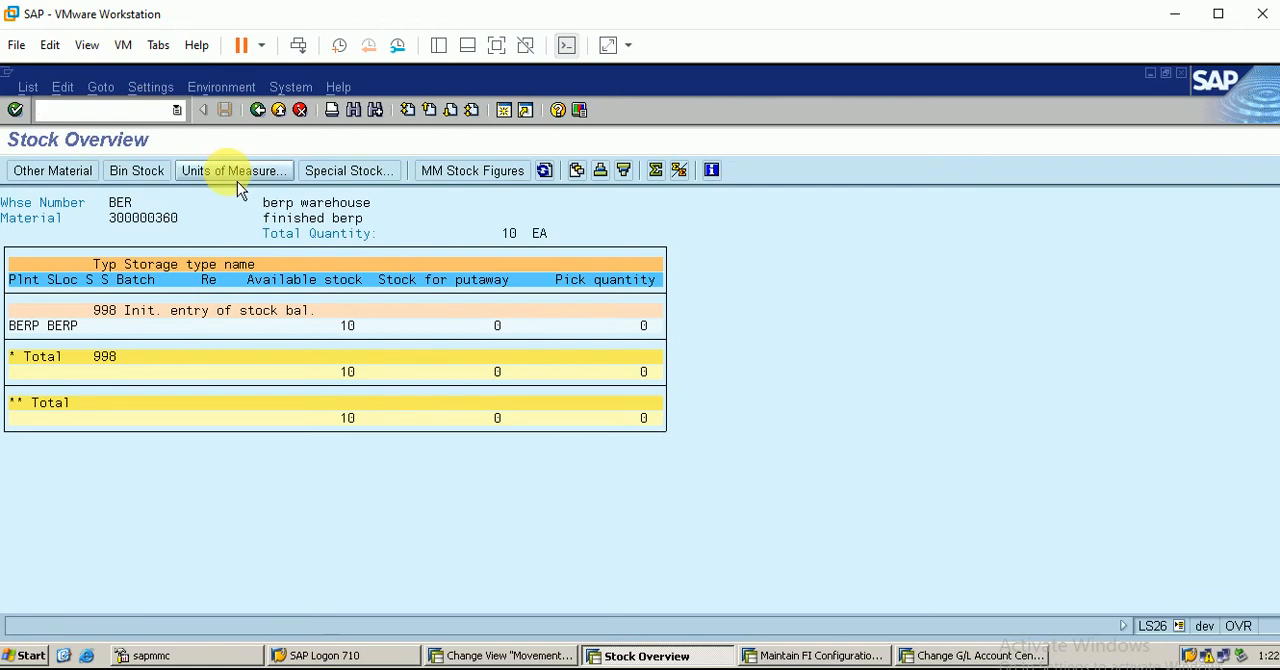
Start transaction LT10 and list the stock of storage type 998 in warehouse BER for transfer
{"action": "type", "text": "/nlt10"}
{"action": "key", "text": "Return"}
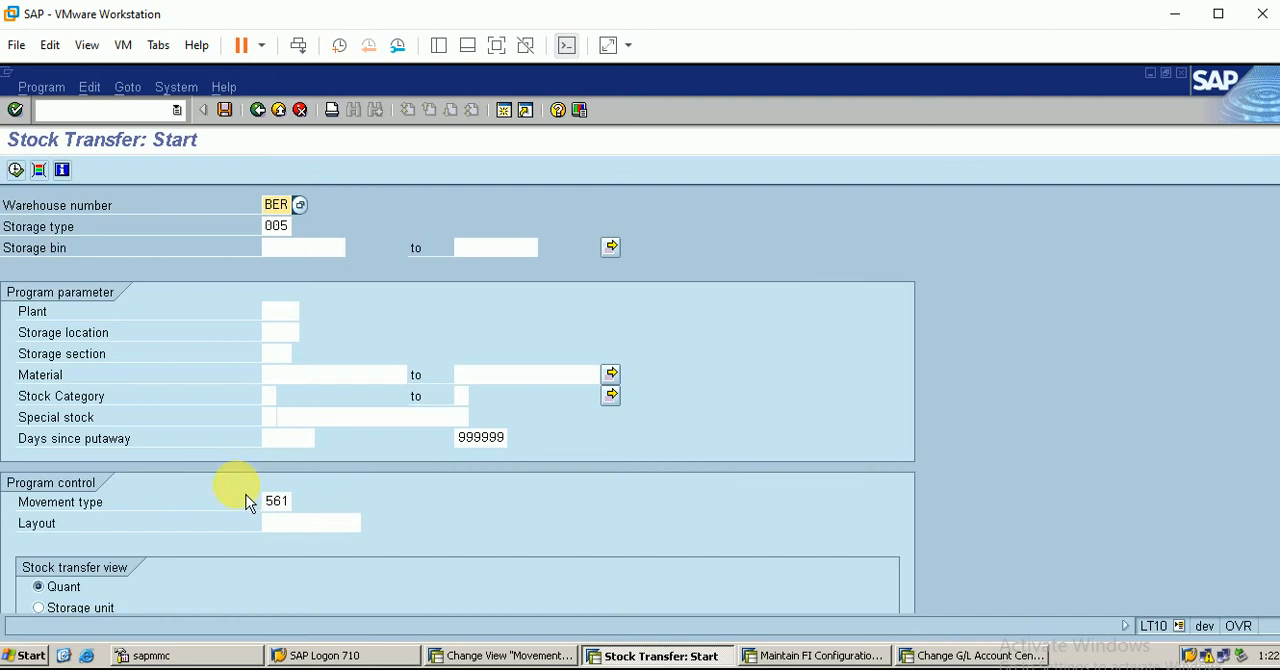
{"action": "left_click", "coordinate": [289, 230]}
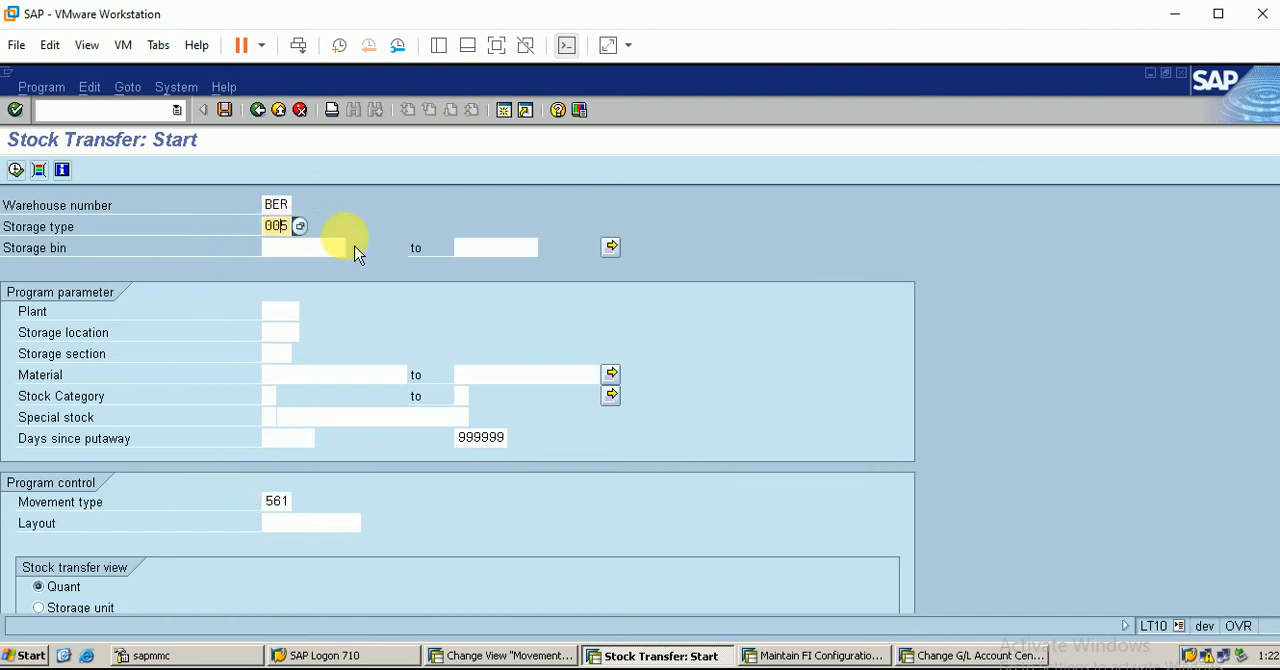
{"action": "key", "text": "BackSpace"}
{"action": "key", "text": "BackSpace"}
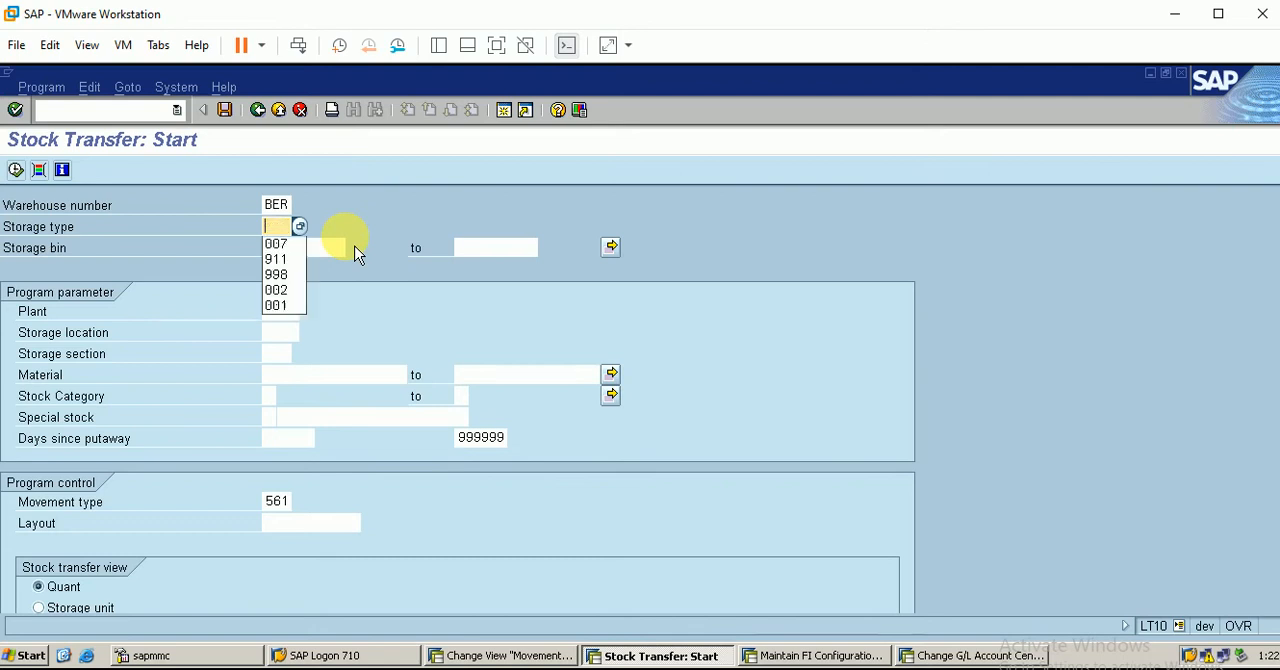
{"action": "type", "text": "998"}
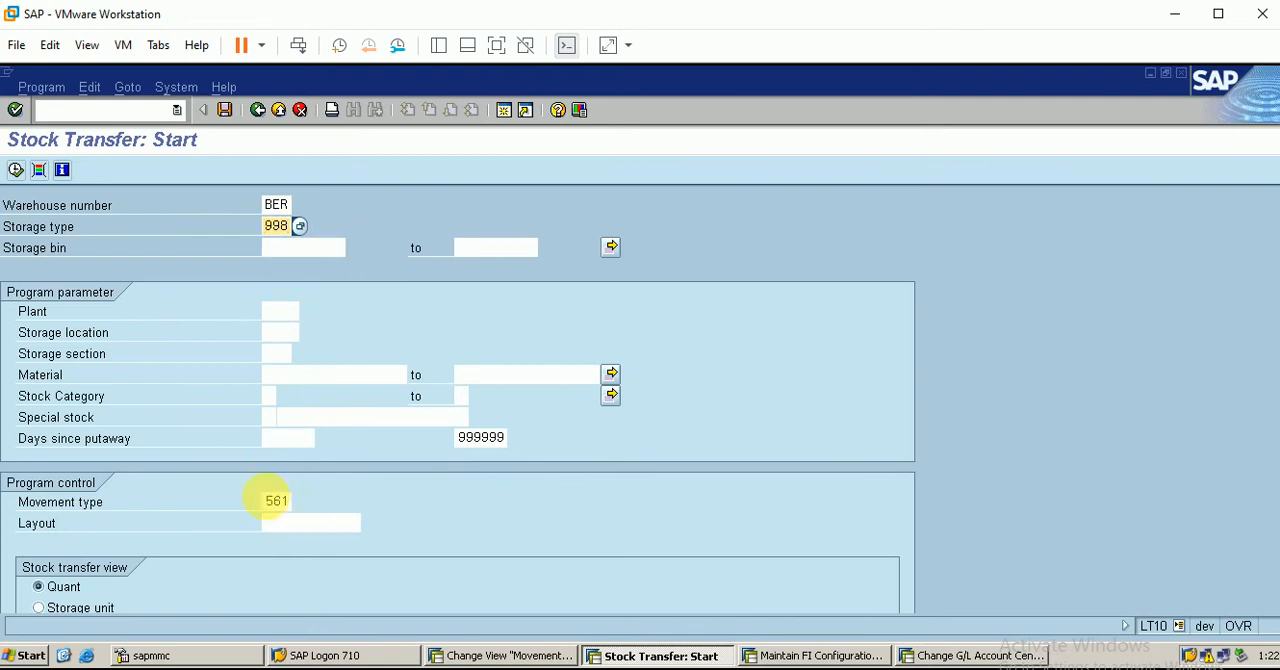
{"action": "left_click", "coordinate": [16, 170]}
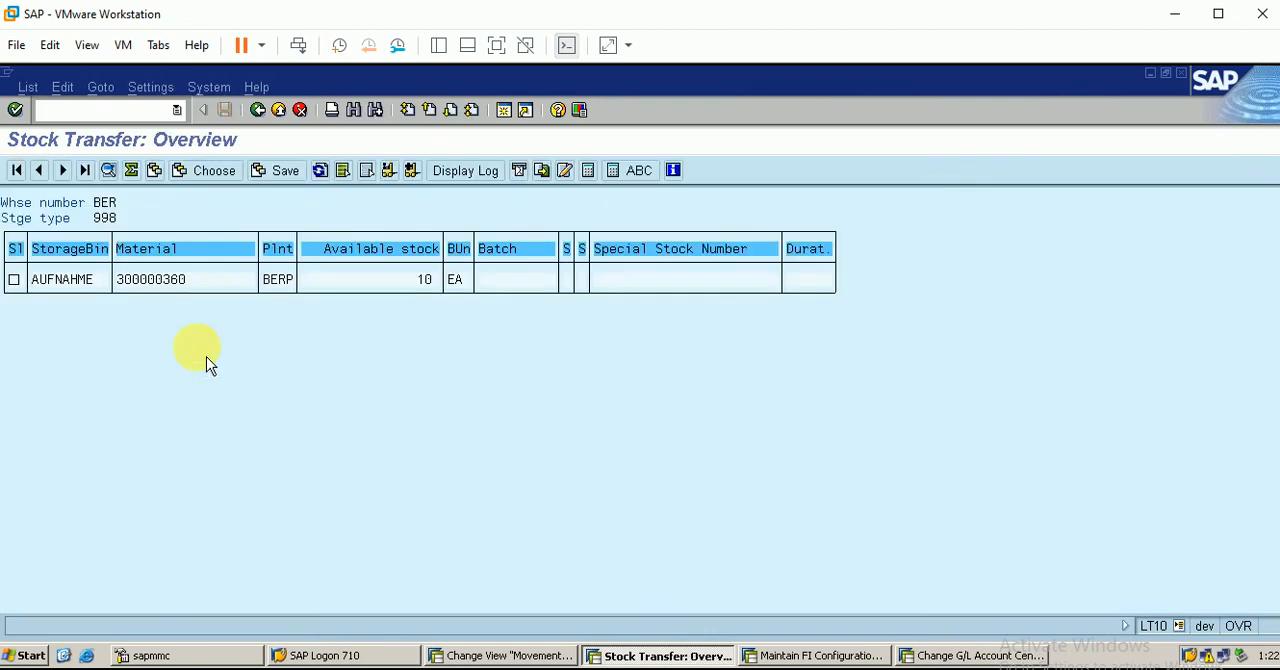
Start a foreground stock transfer for material 300000360 with destination storage type 005 and storage bin A-01
{"action": "left_click", "coordinate": [16, 283]}
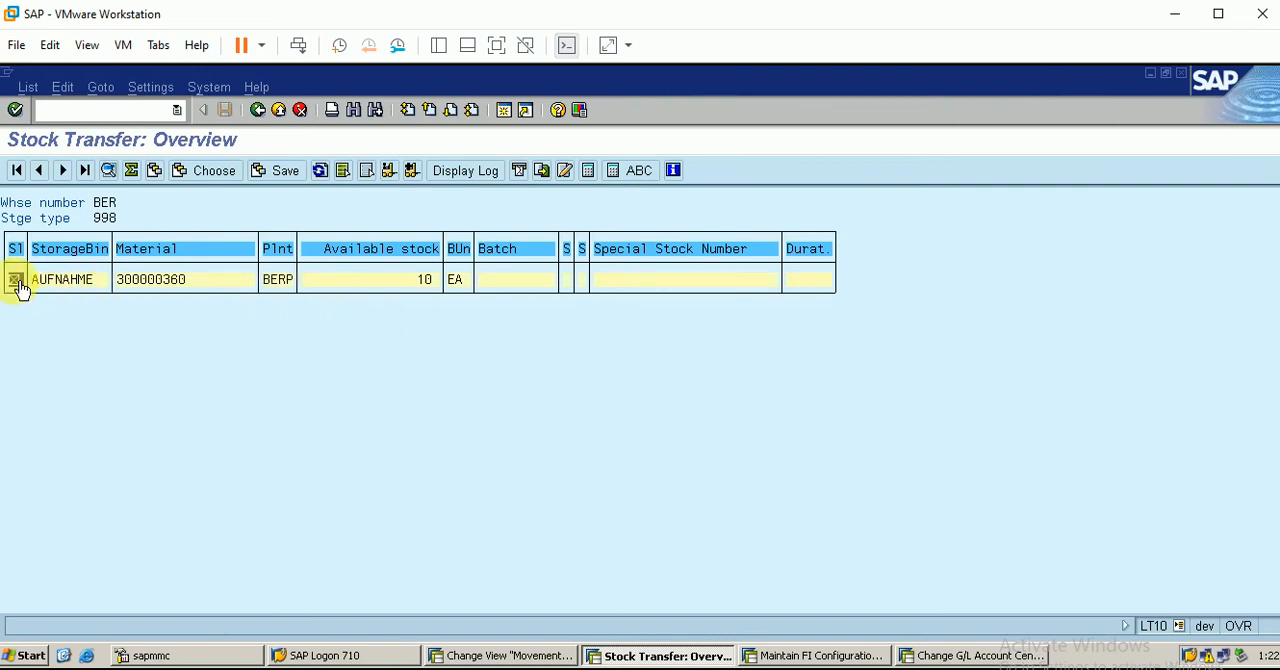
{"action": "left_click", "coordinate": [416, 178]}
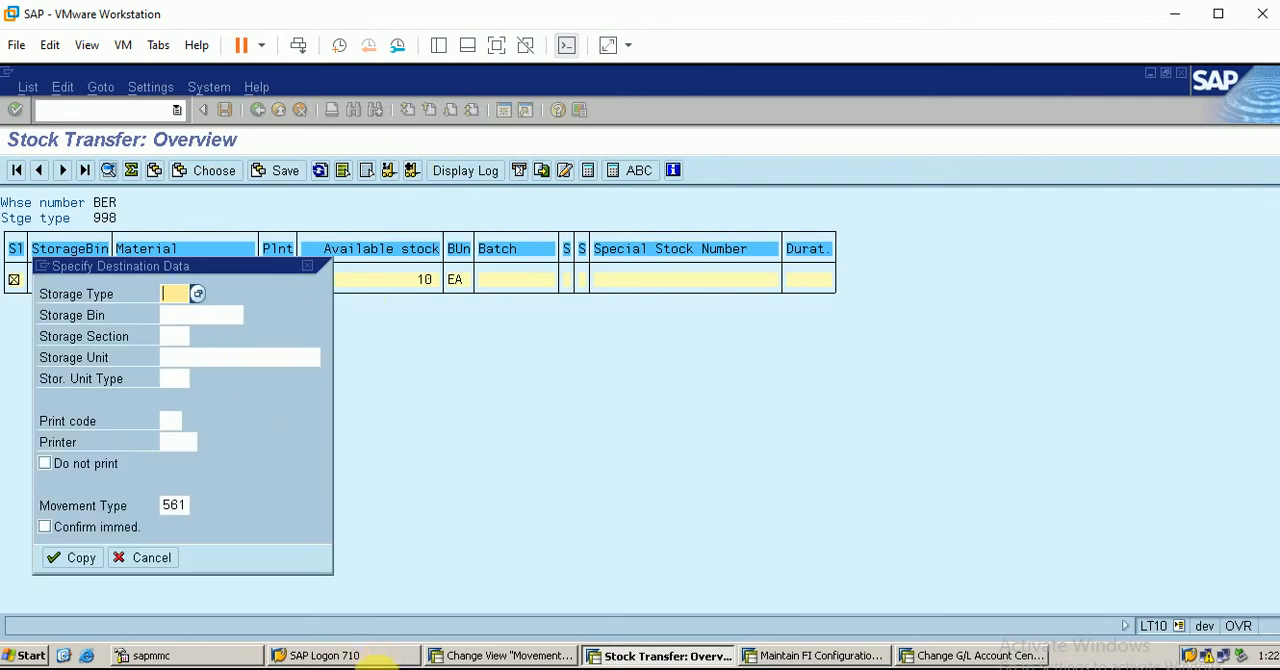
{"action": "left_click", "coordinate": [400, 668]}
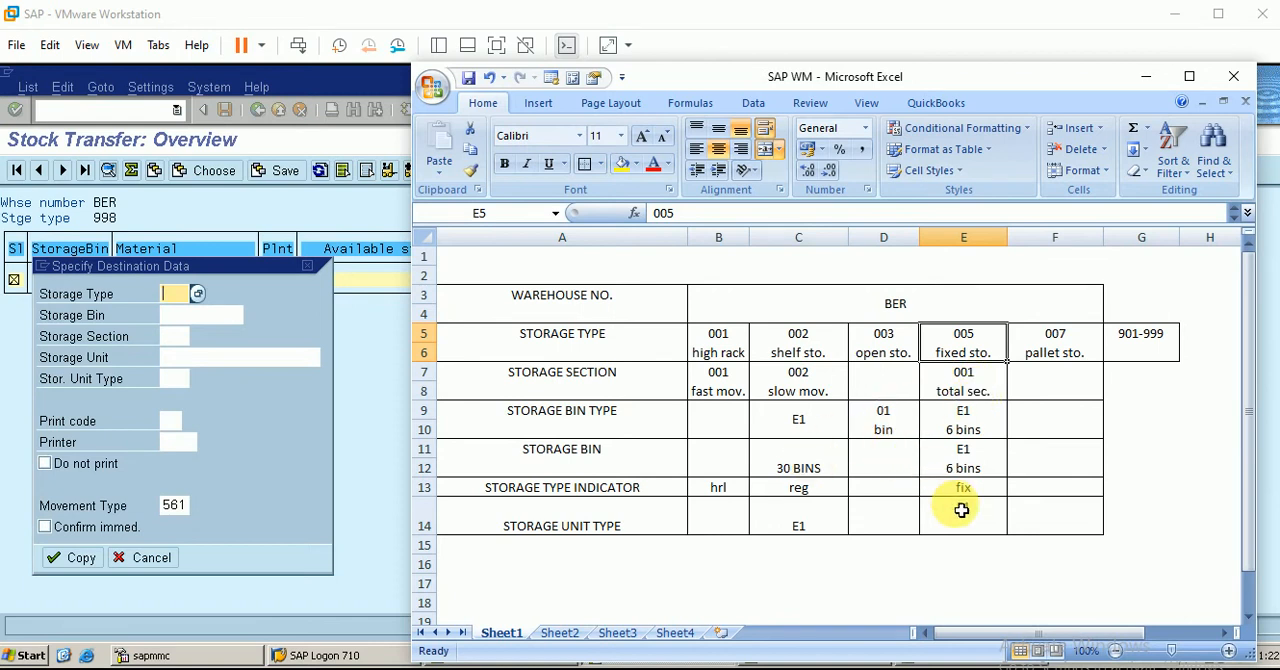
{"action": "left_click", "coordinate": [175, 293]}
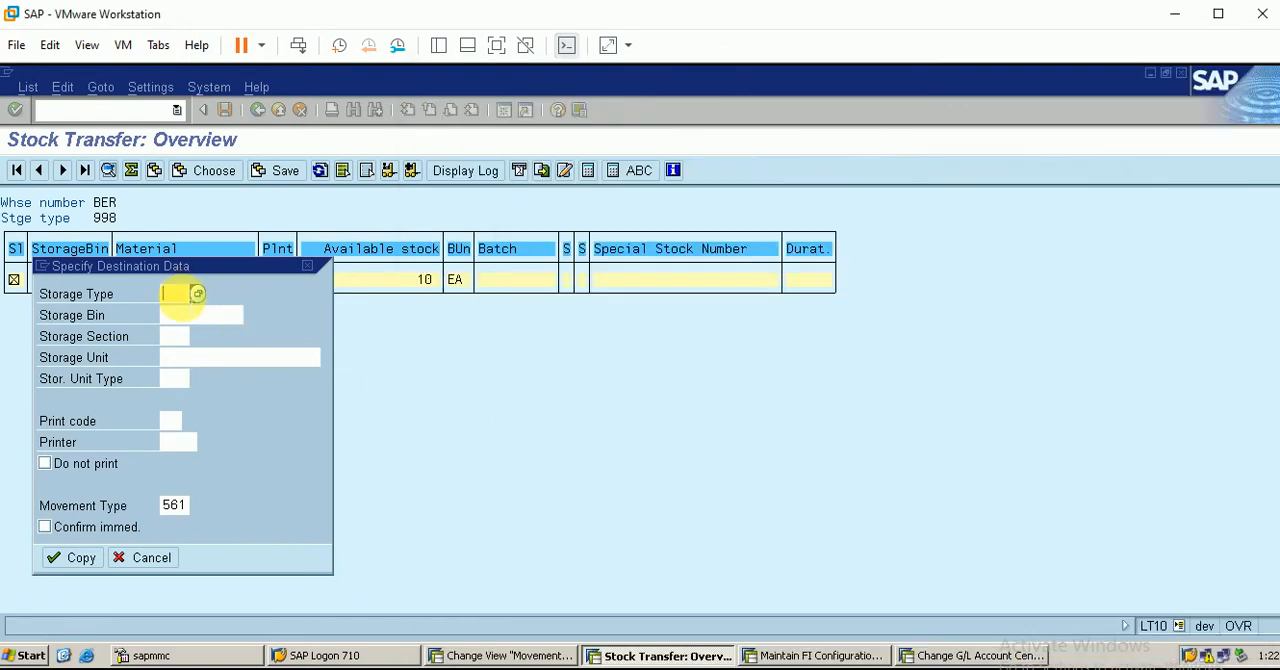
{"action": "type", "text": "005"}
{"action": "left_click", "coordinate": [200, 316]}
{"action": "left_click", "coordinate": [256, 319]}
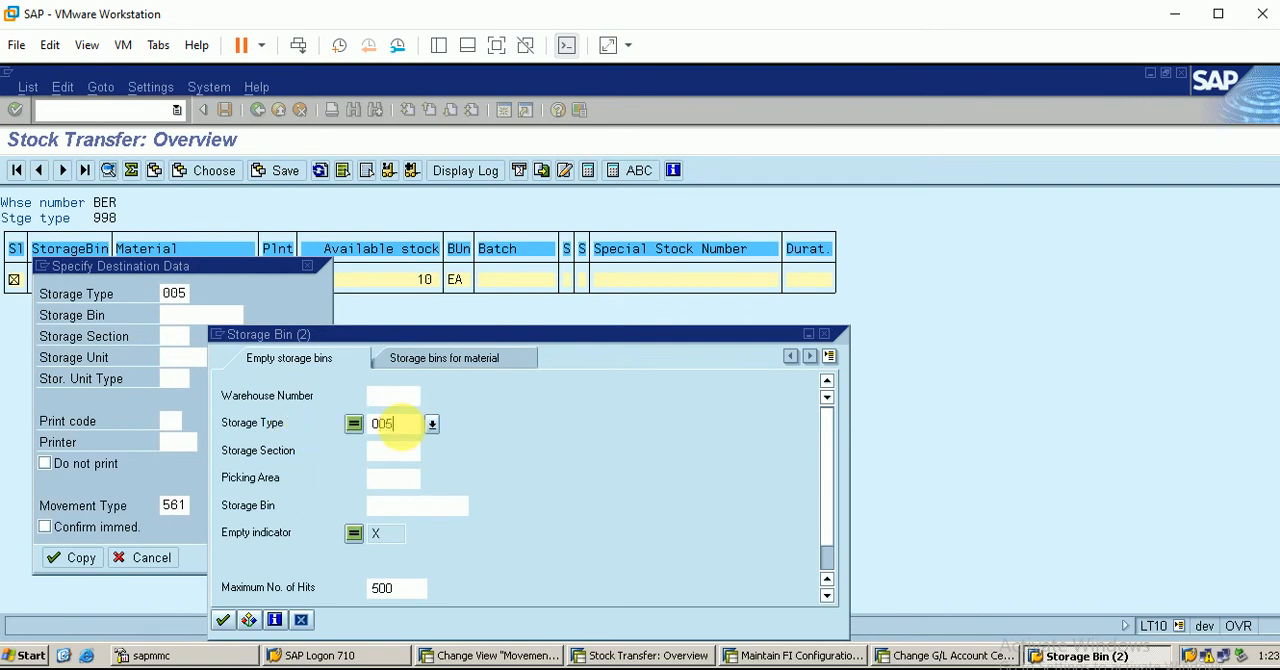
{"action": "key", "text": "Return"}
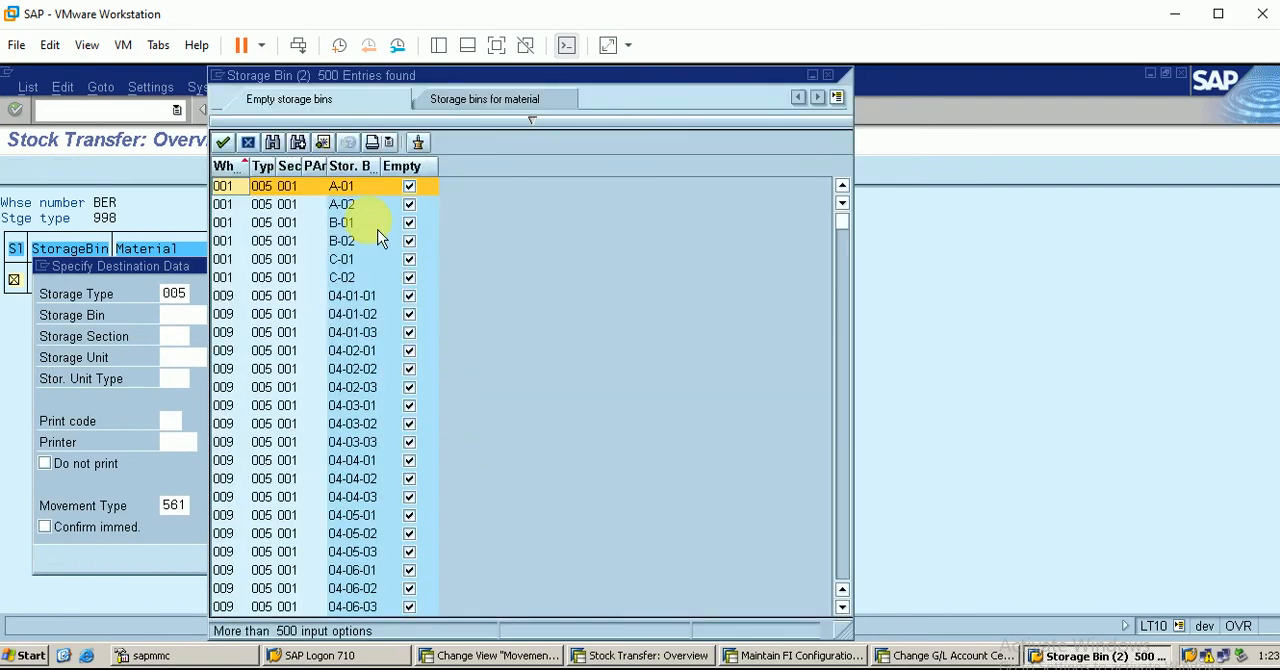
{"action": "left_click", "coordinate": [343, 190]}
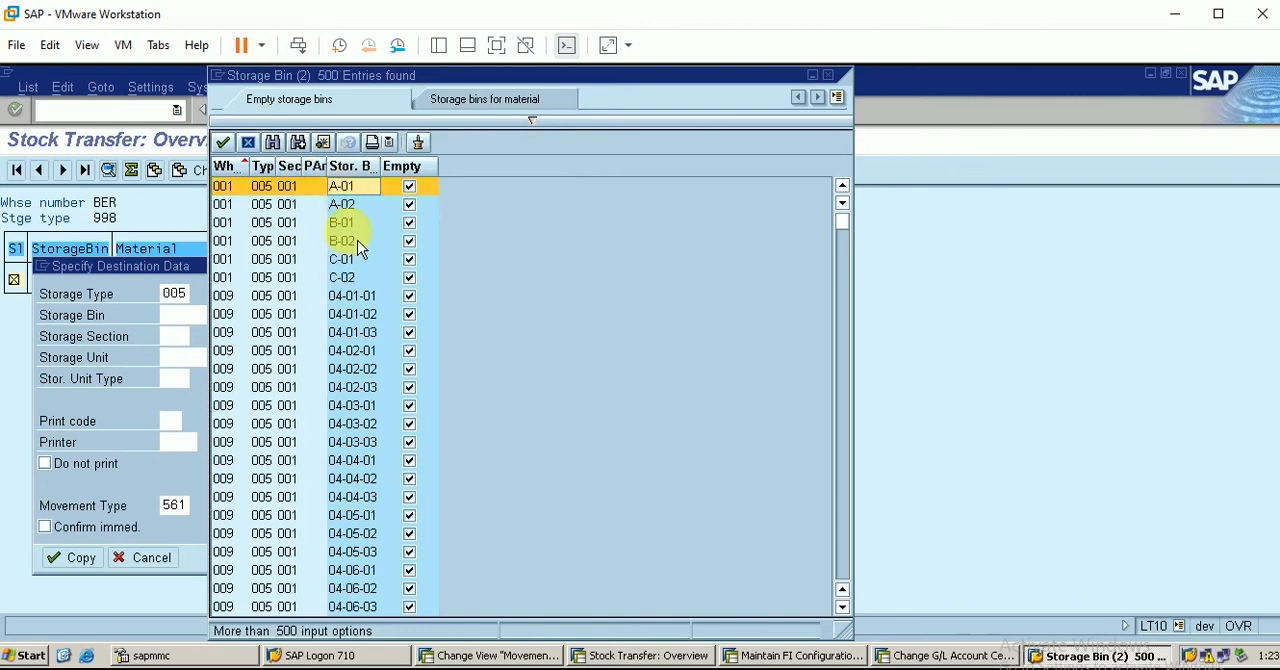
{"action": "double_click", "coordinate": [354, 194]}
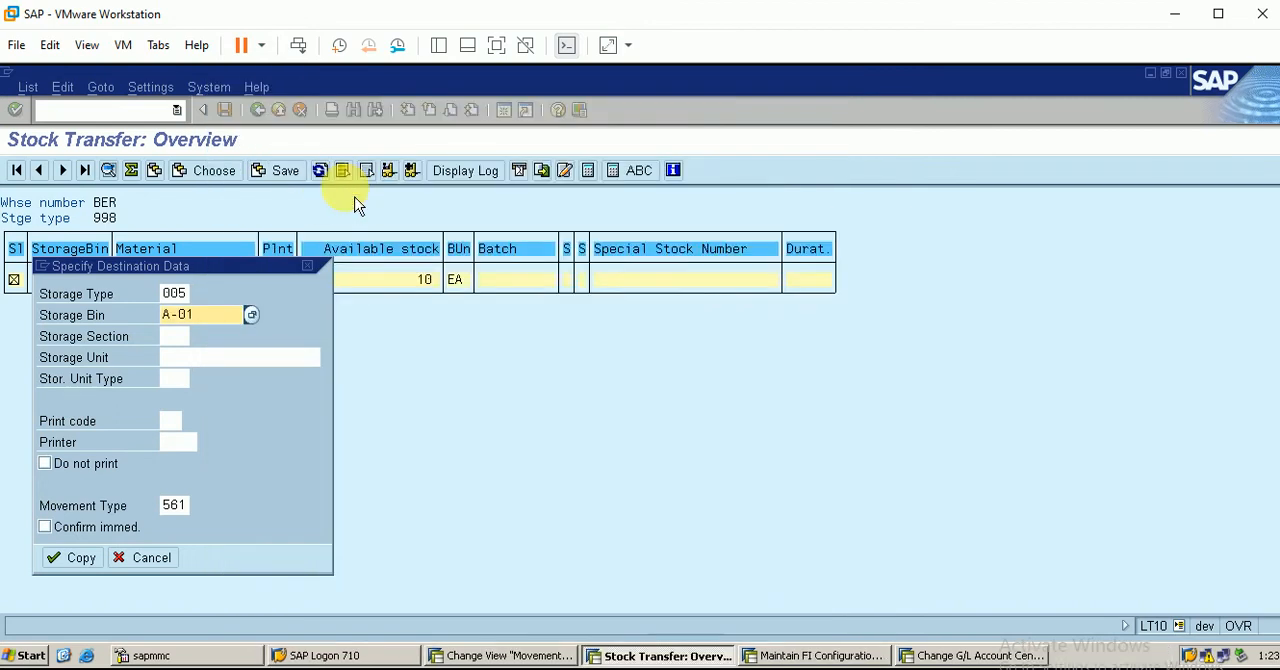
Set the destination storage section to 001, checking it against the SAP WM workbook
{"action": "left_click", "coordinate": [175, 337]}
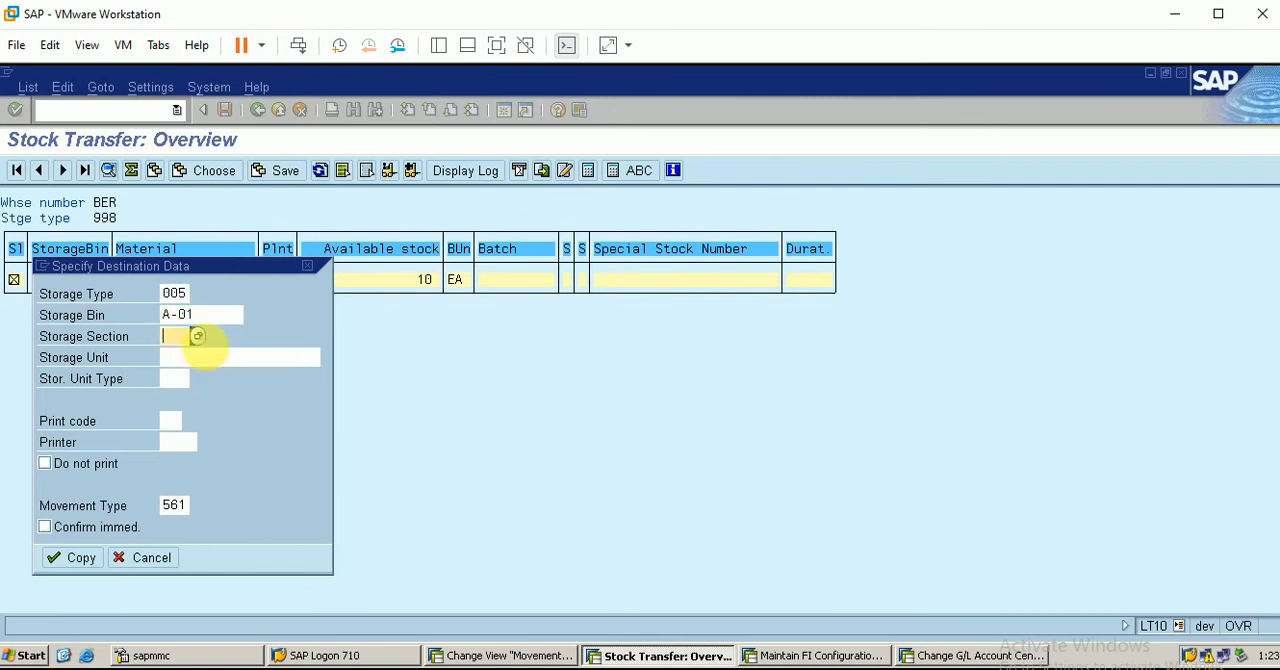
{"action": "left_click", "coordinate": [338, 667]}
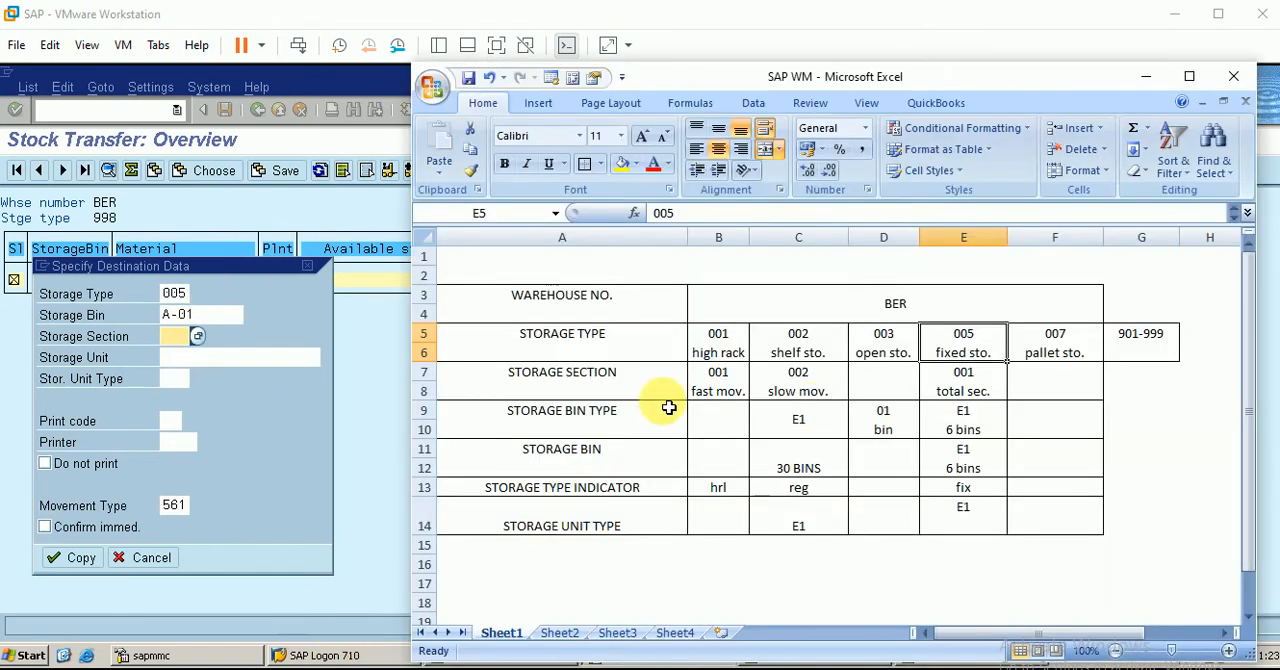
{"action": "left_click", "coordinate": [1146, 77]}
{"action": "type", "text": "00"}
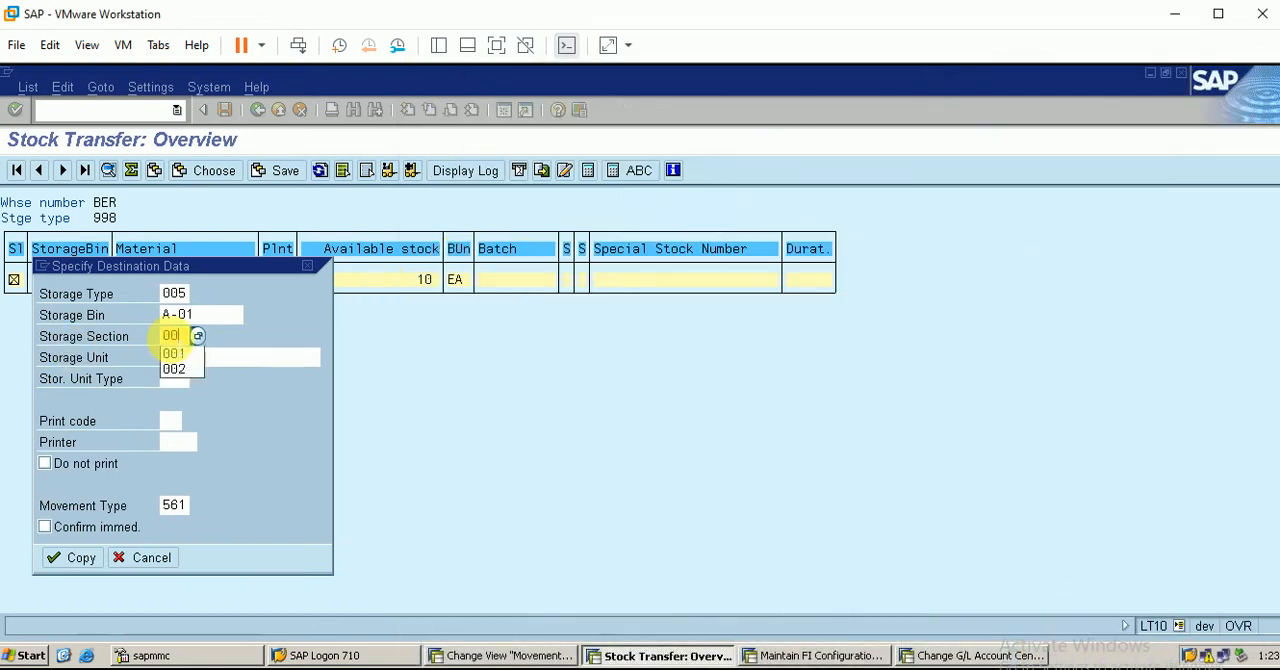
{"action": "type", "text": "1"}
Complete the destination data with storage unit type E1 and immediate confirmation, and carry out the stock transfer
{"action": "left_click", "coordinate": [170, 379]}
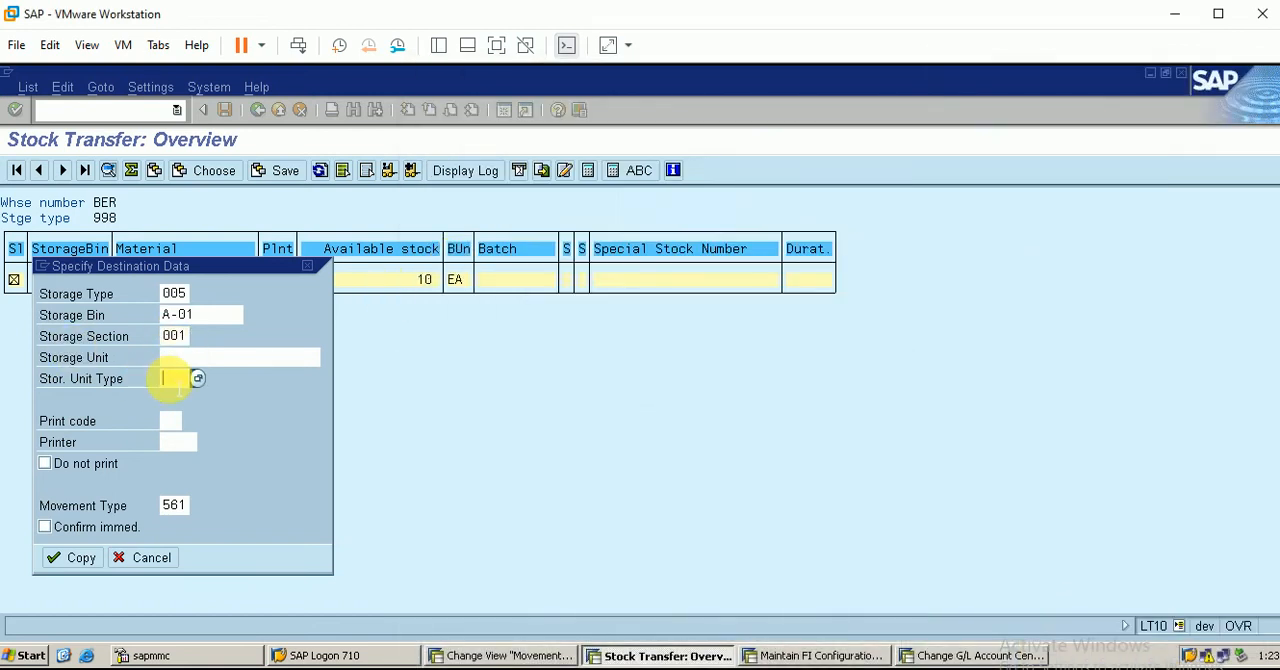
{"action": "key", "text": "alt+Tab"}
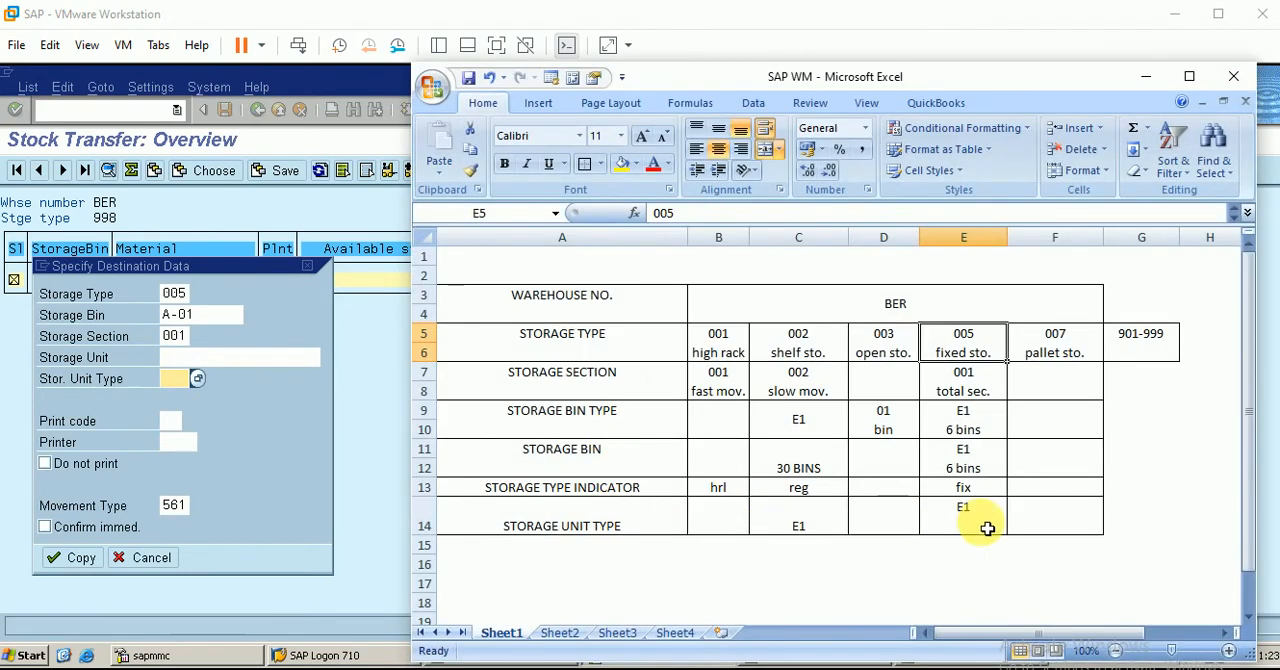
{"action": "left_click", "coordinate": [1148, 74]}
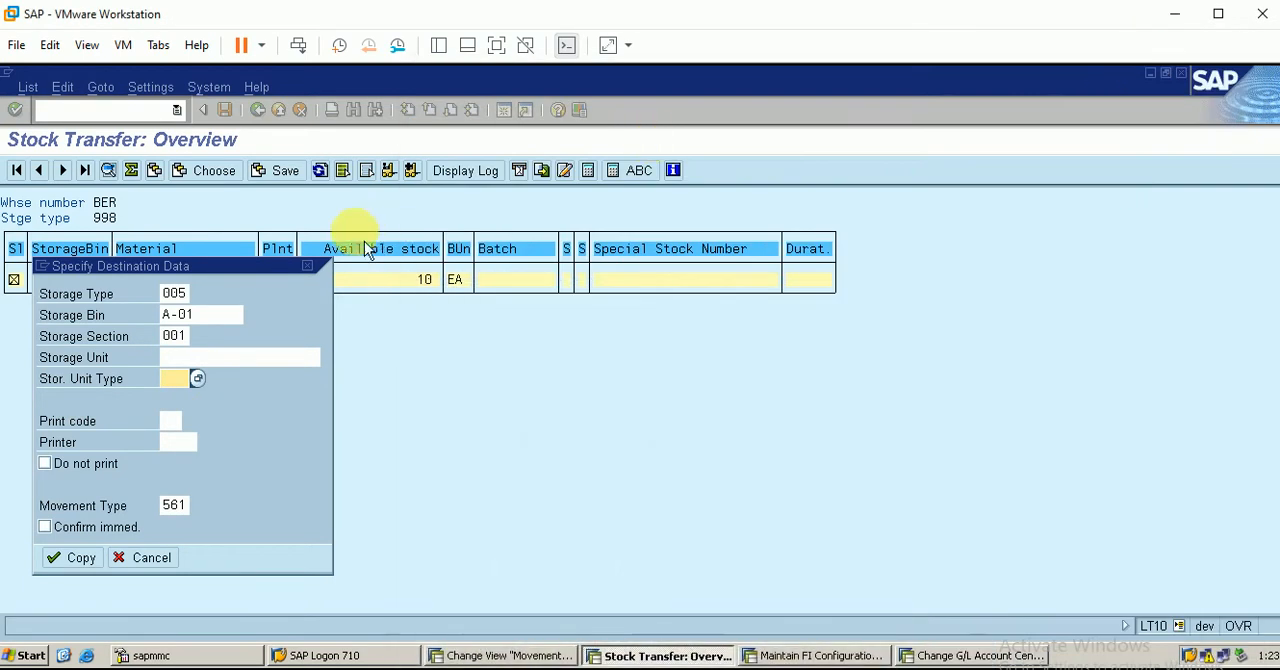
{"action": "type", "text": "e1"}
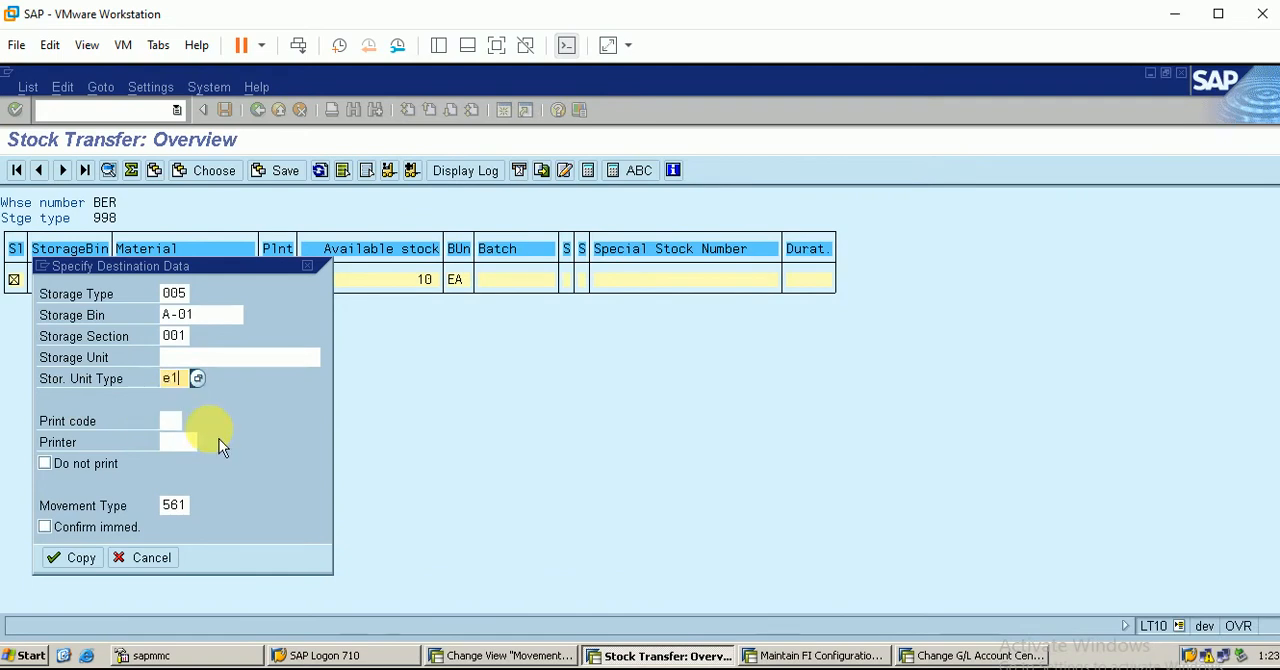
{"action": "left_click", "coordinate": [59, 535]}
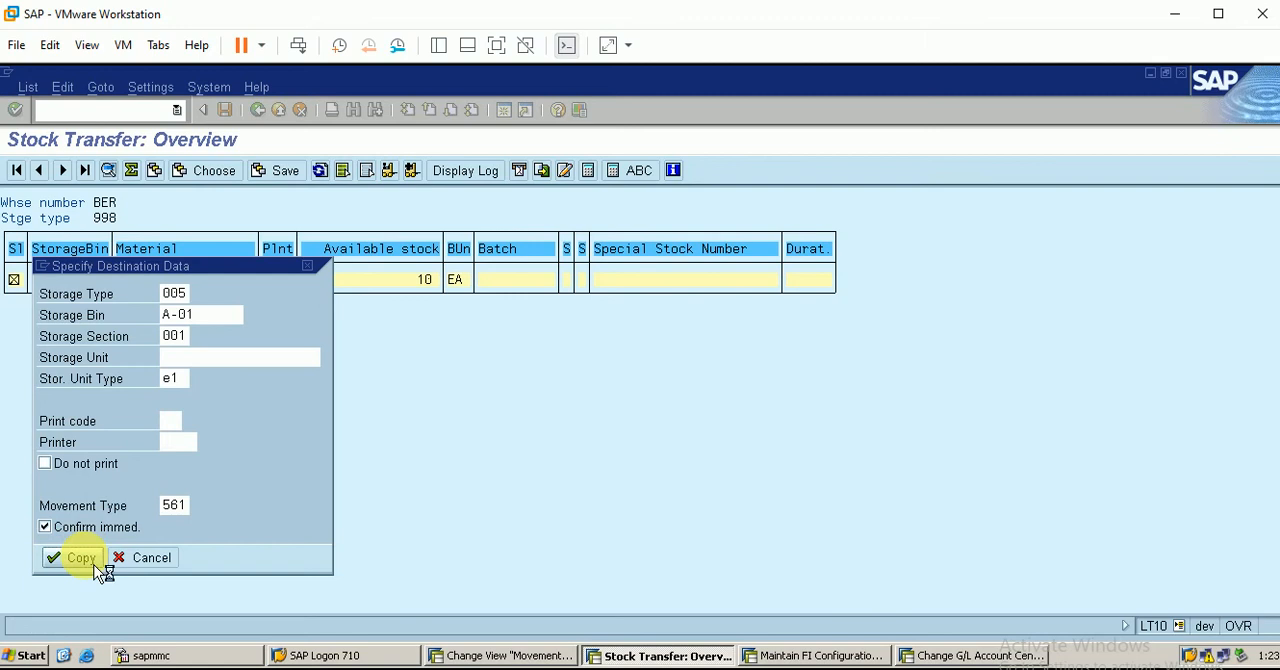
{"action": "left_click", "coordinate": [94, 565]}
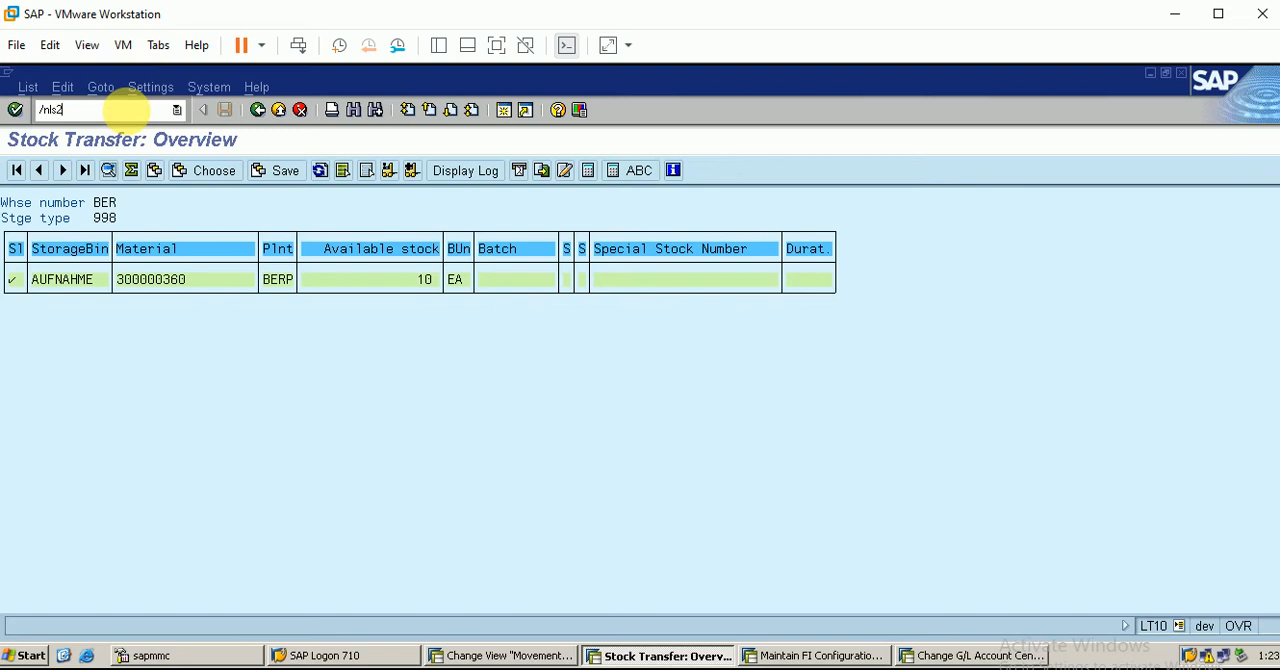
Open transaction LS26 and display the stock of material 300000360 in warehouse BER, plant BERP, down to bin level
{"action": "key", "text": "Return"}
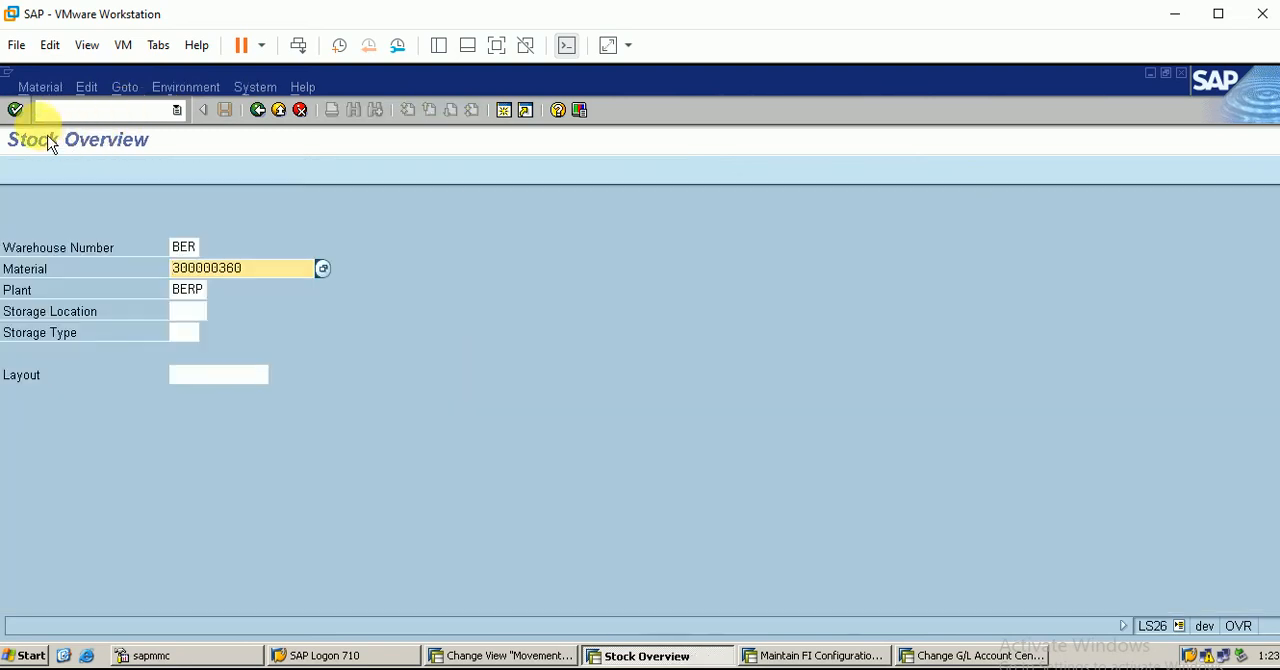
{"action": "left_click", "coordinate": [16, 111]}
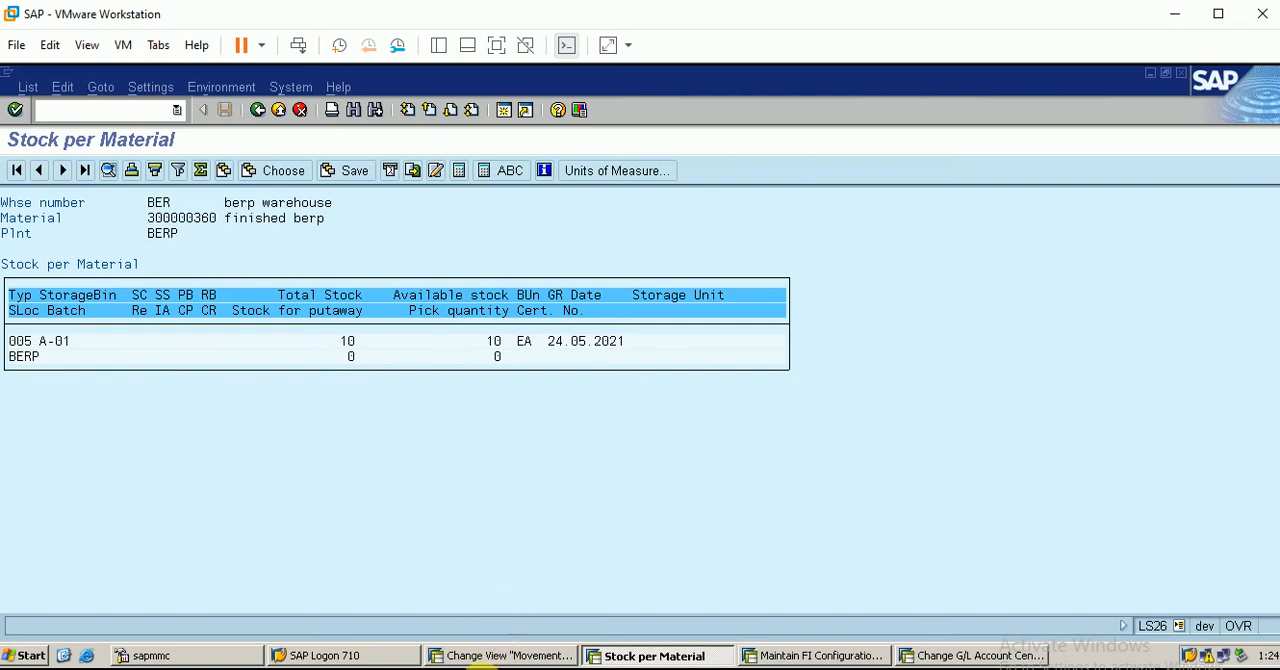
{"action": "left_click", "coordinate": [595, 545]}
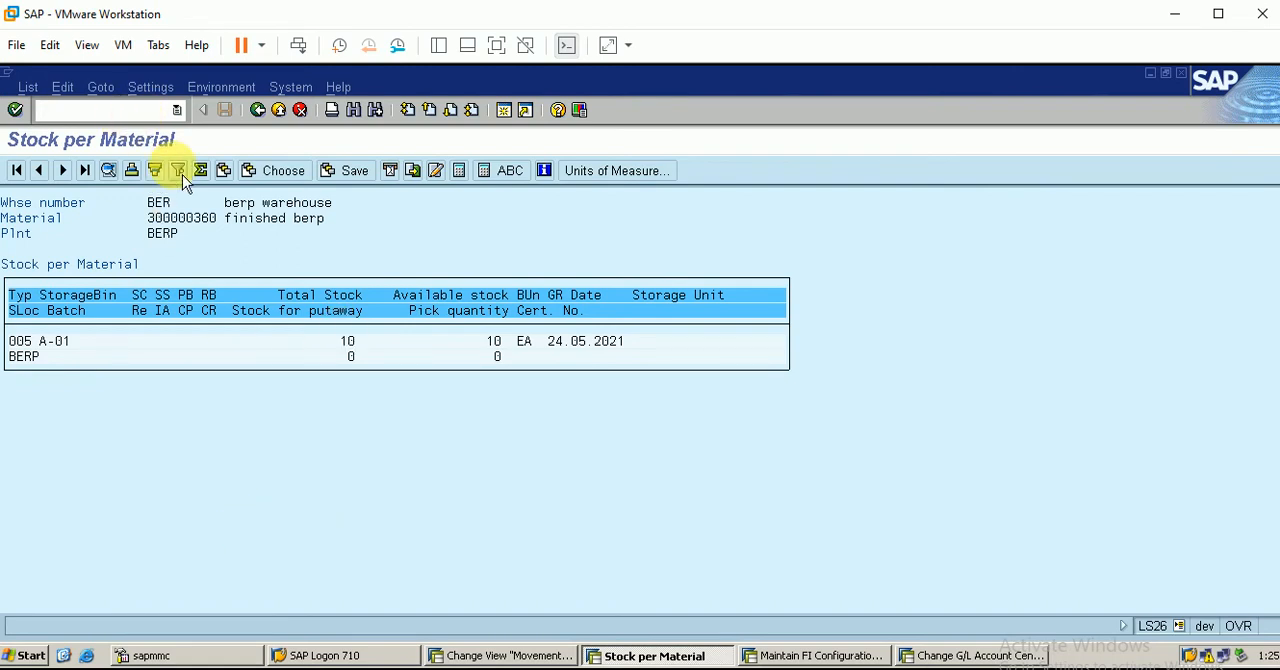
Start transaction MIGO from the stock per material list
{"action": "type", "text": "/nmigo"}
{"action": "key", "text": "Return"}
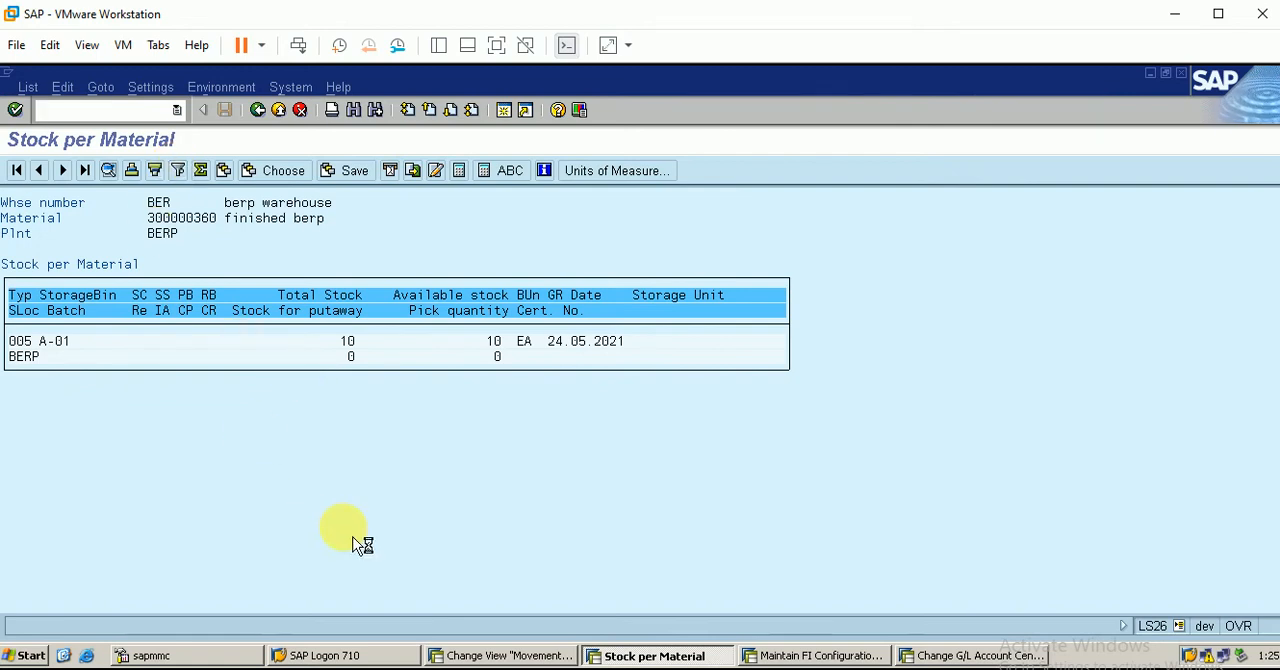
Switch to the warehouse movement types view, position to warehouse BER, movement type 201, and open its details
{"action": "left_click", "coordinate": [510, 655]}
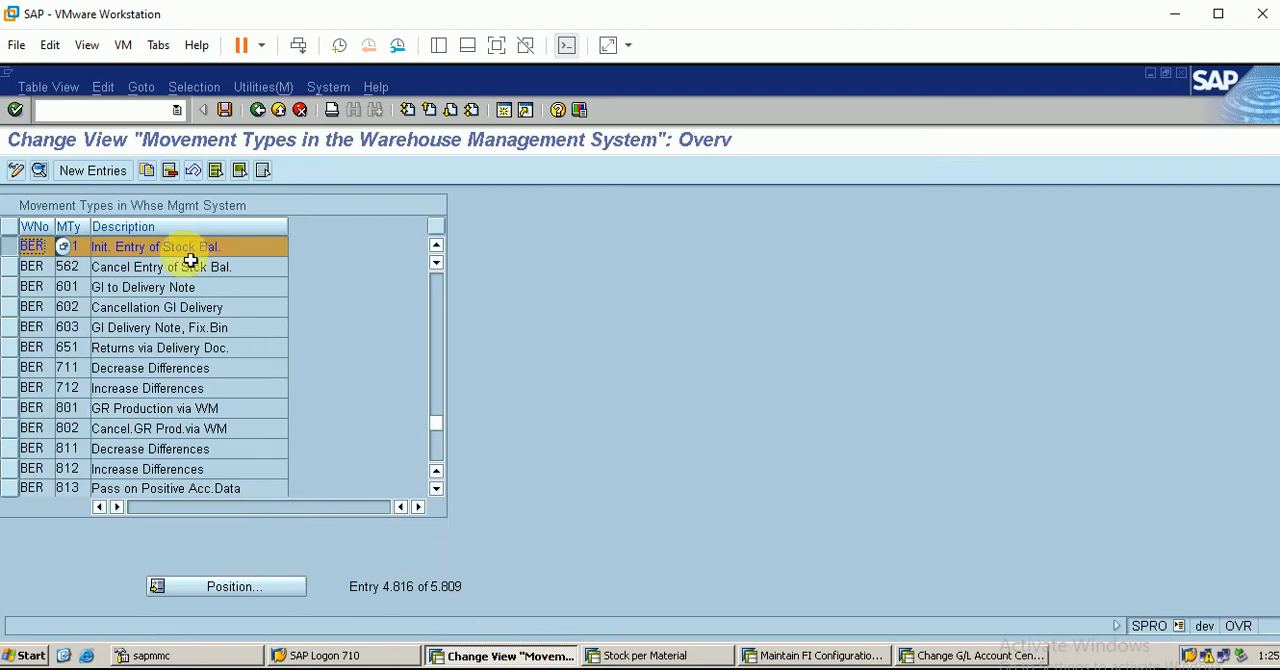
{"action": "left_click", "coordinate": [23, 253]}
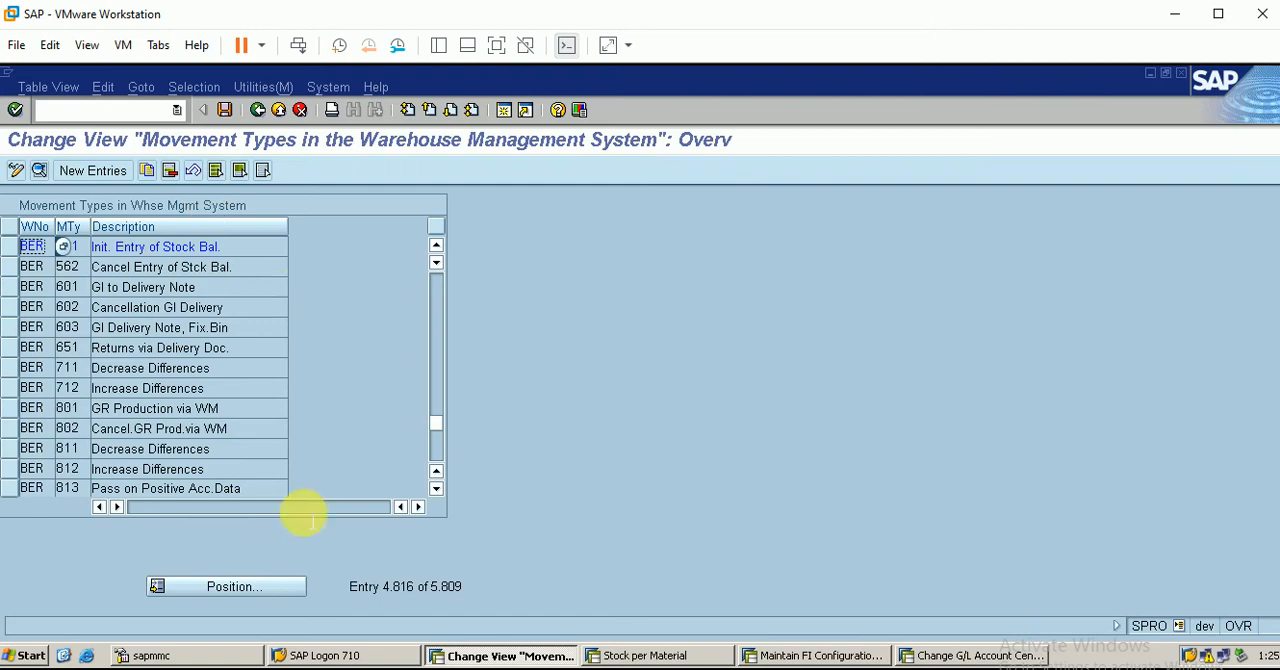
{"action": "left_click", "coordinate": [265, 593]}
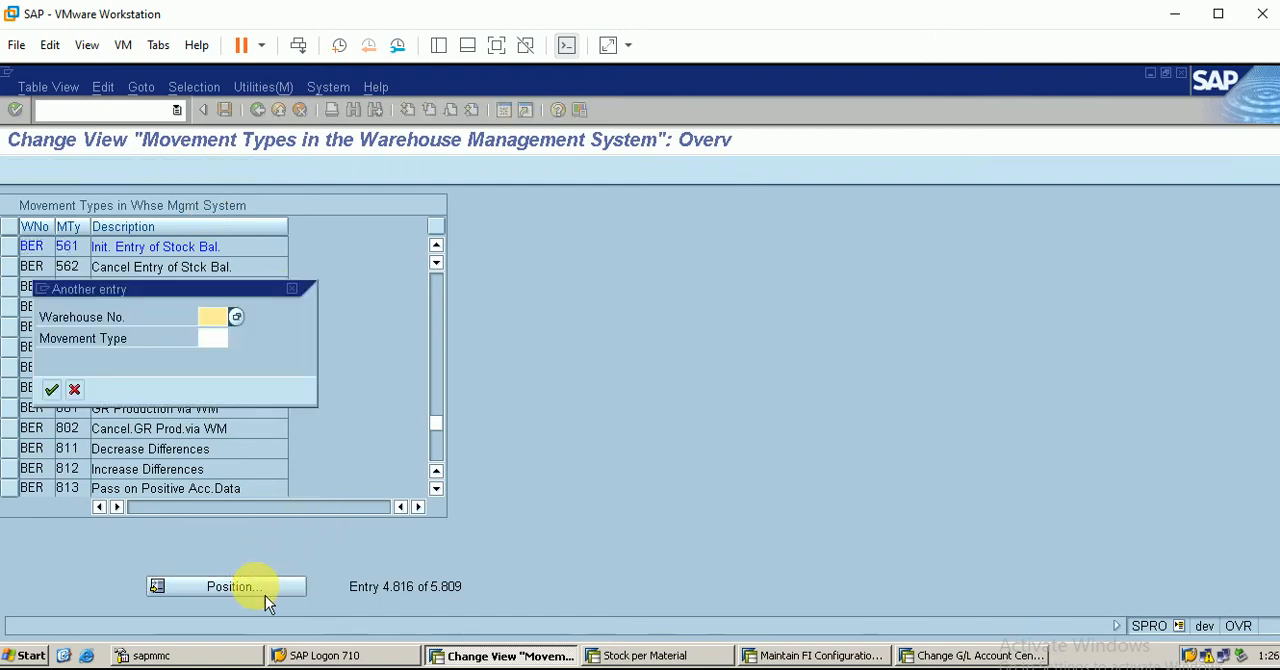
{"action": "type", "text": "ber"}
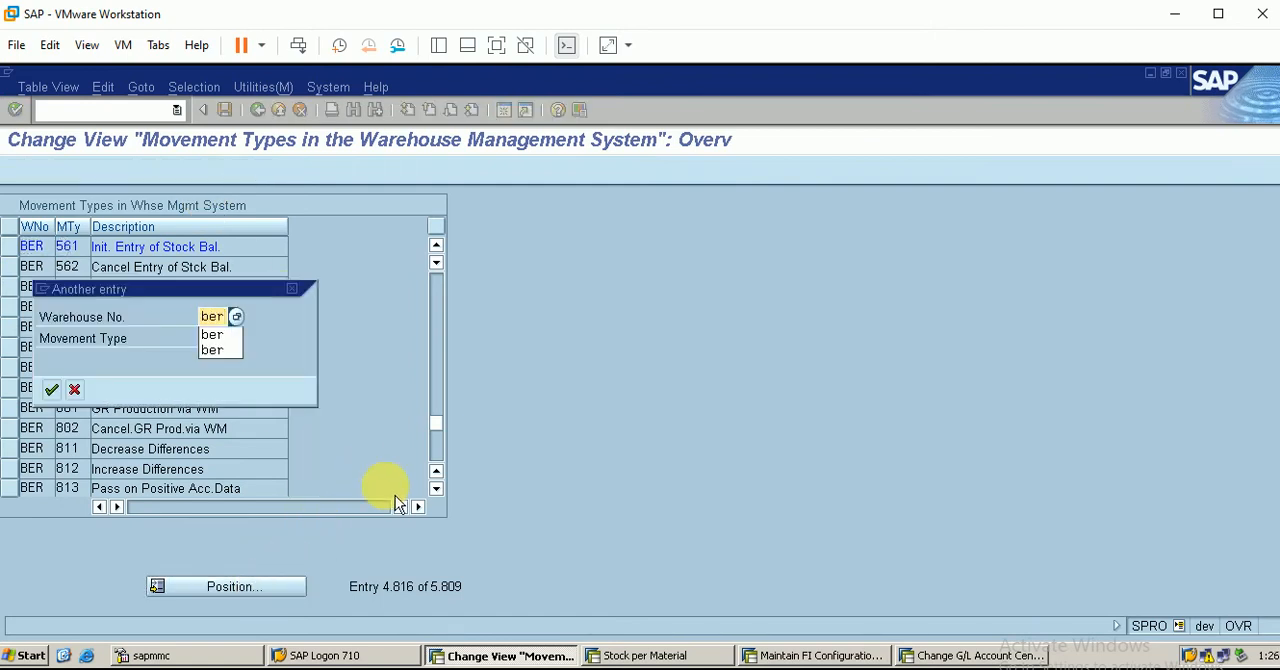
{"action": "key", "text": "Tab"}
{"action": "type", "text": "201"}
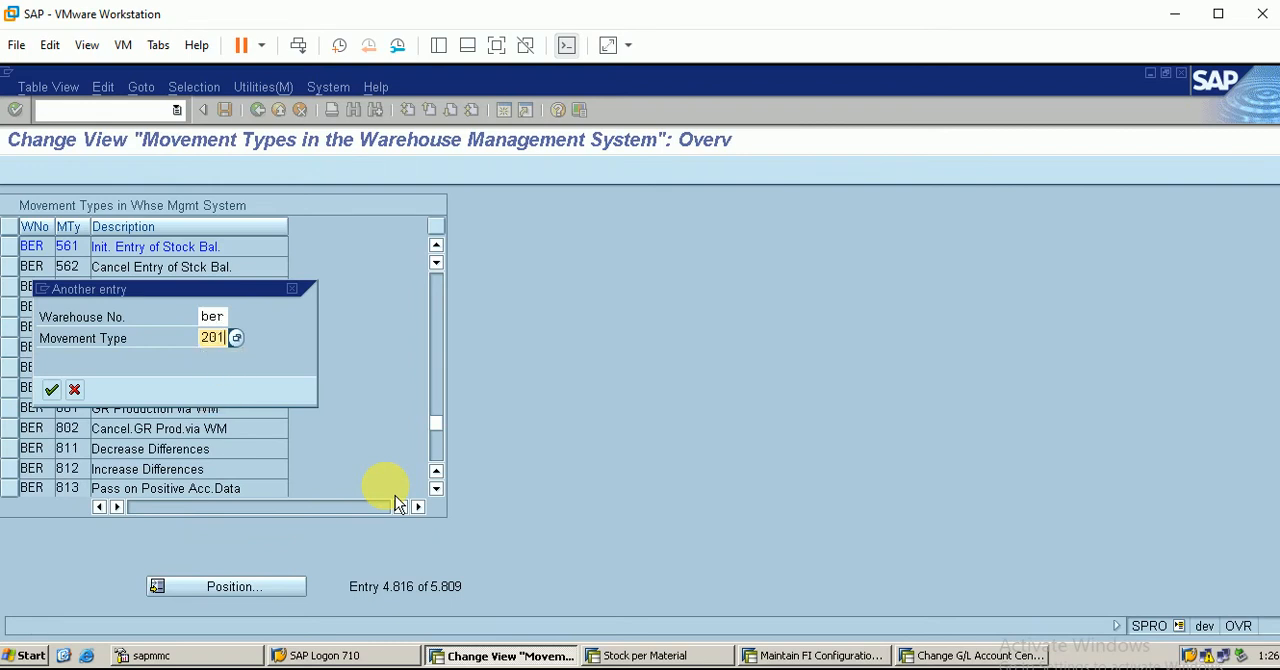
{"action": "key", "text": "Return"}
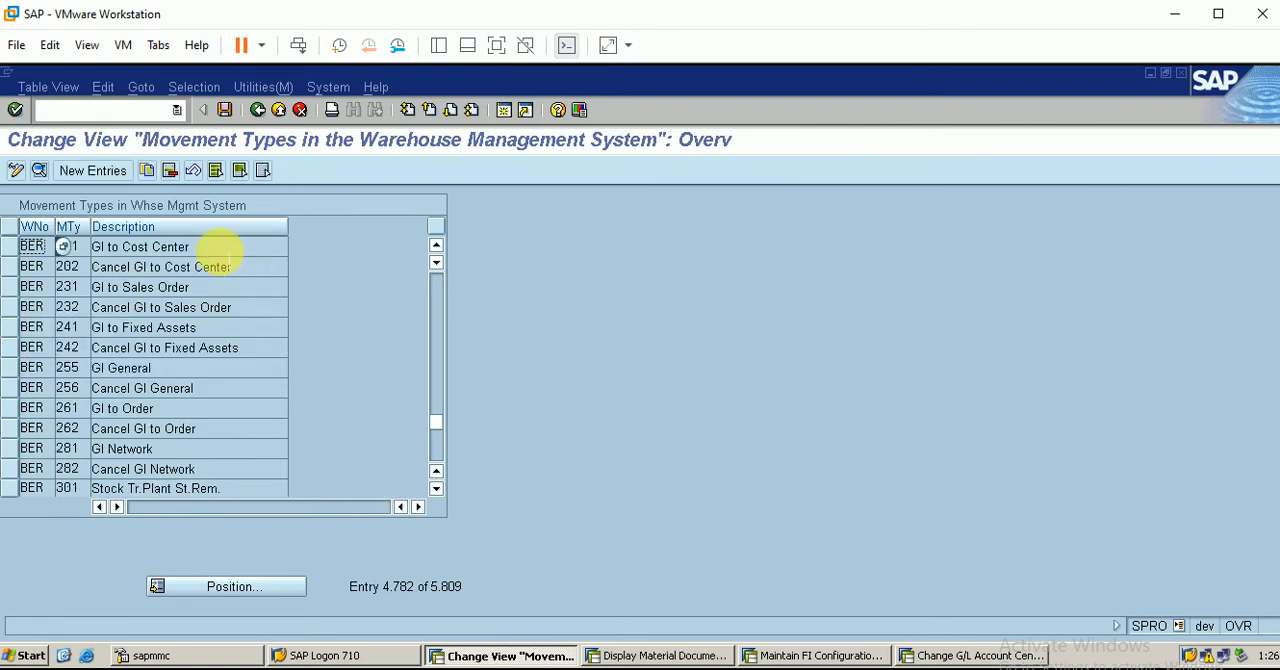
{"action": "left_click", "coordinate": [10, 246]}
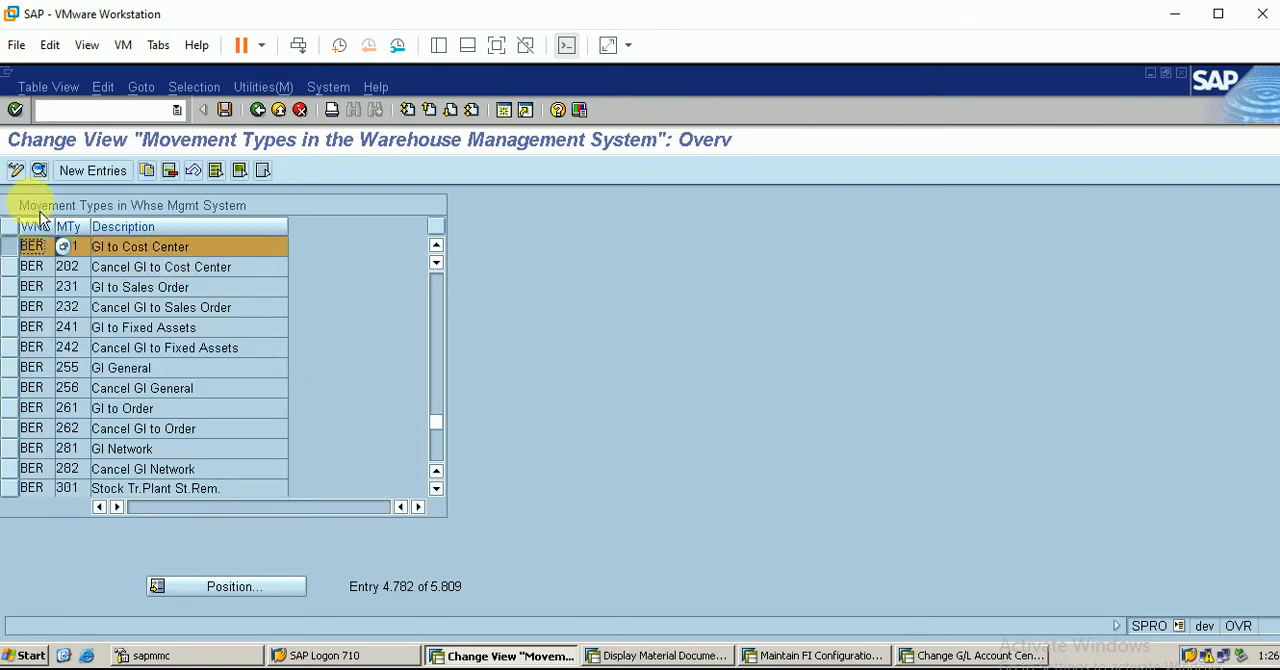
{"action": "left_click", "coordinate": [38, 171]}
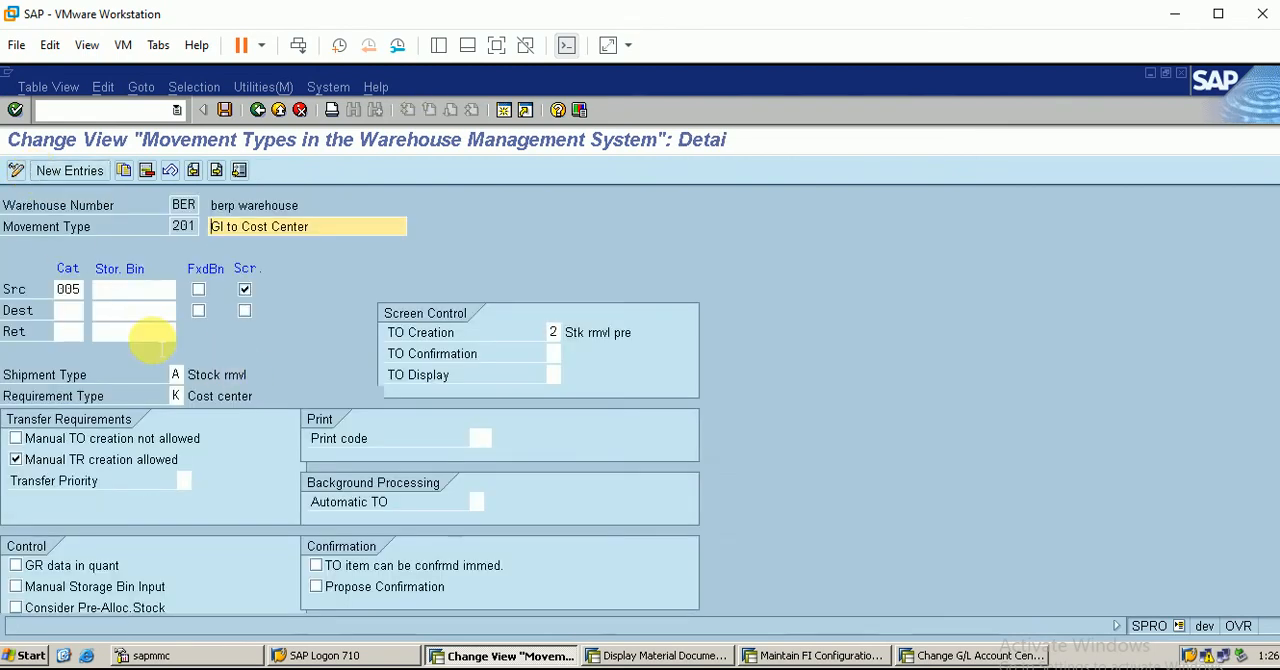
Clear the source storage type of movement type 201 and deselect its source Scr. indicator
{"action": "left_click", "coordinate": [81, 292]}
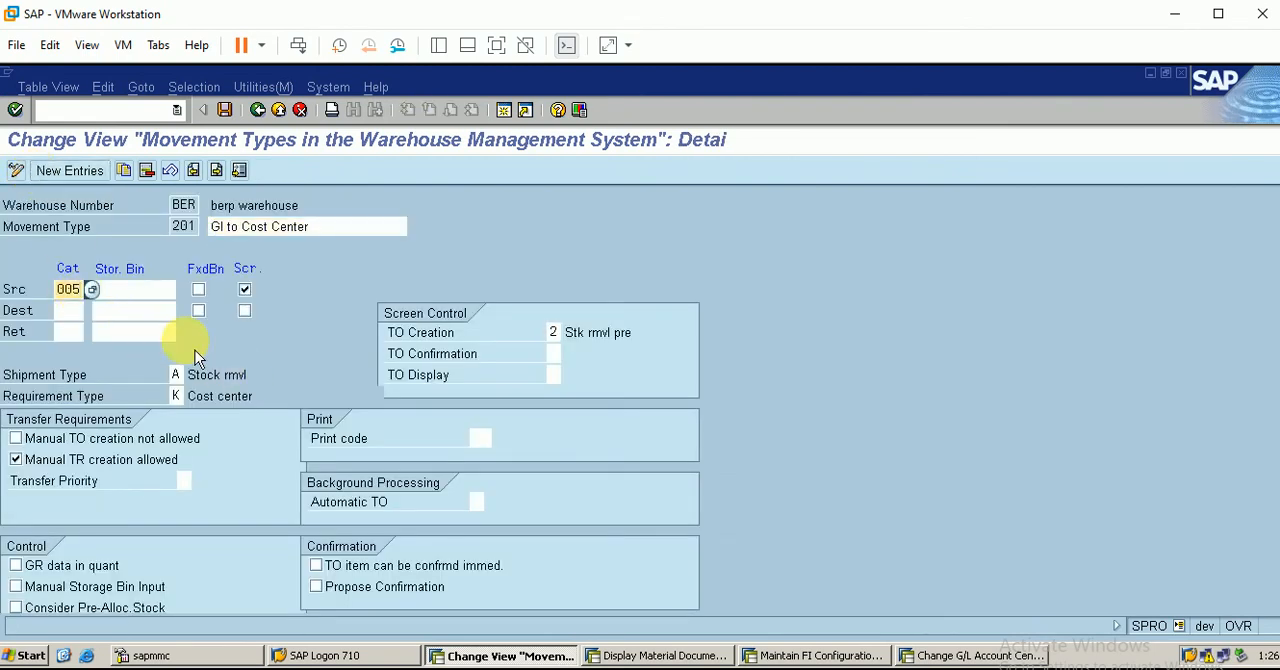
{"action": "key", "text": "BackSpace"}
{"action": "key", "text": "BackSpace"}
{"action": "key", "text": "BackSpace"}
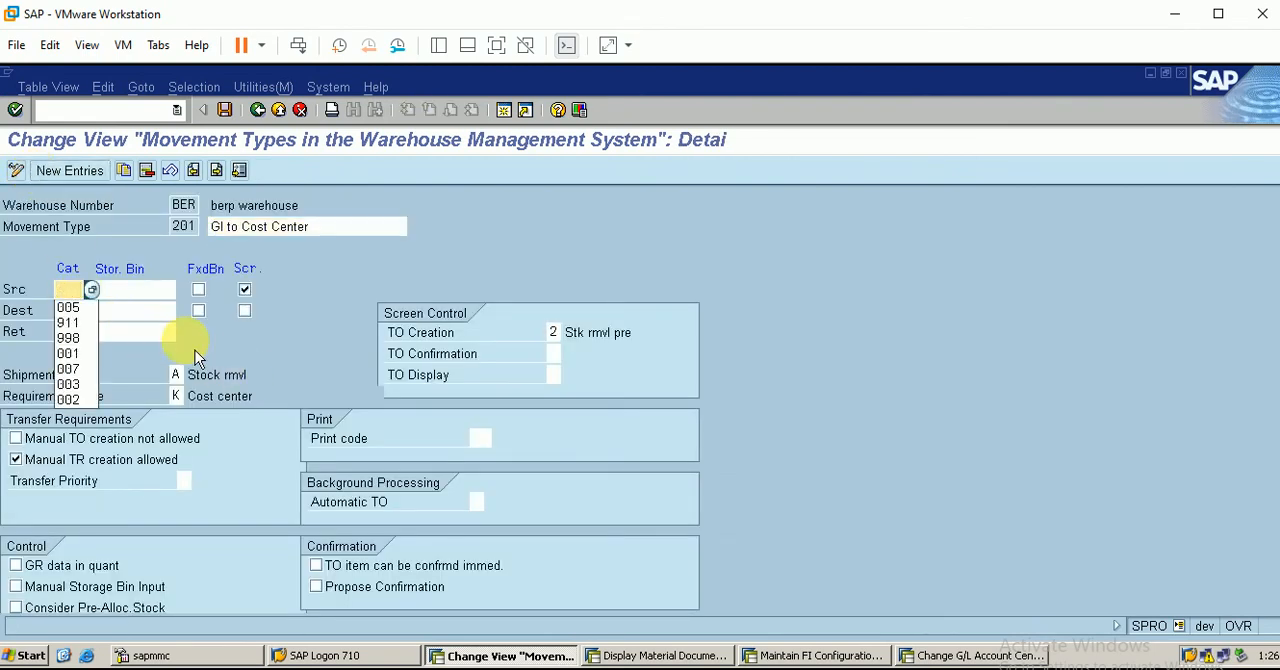
{"action": "left_click", "coordinate": [244, 289]}
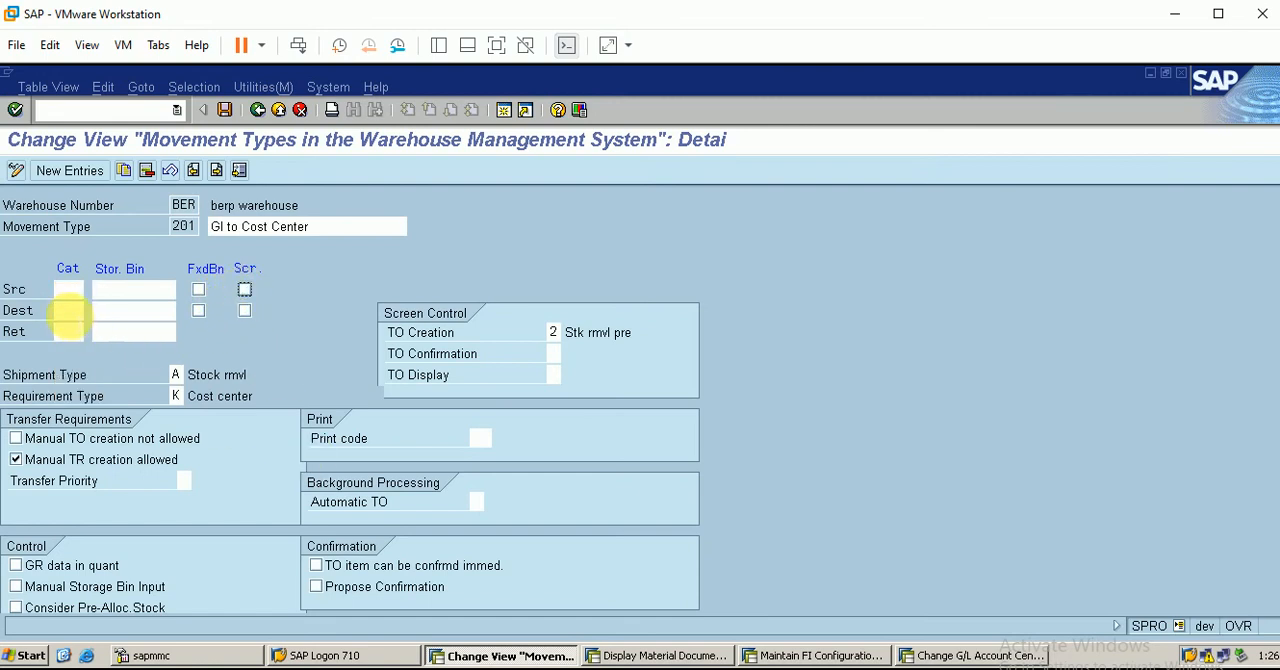
Select 911, GI Area for Cost Center, as the destination storage type
{"action": "left_click", "coordinate": [89, 311]}
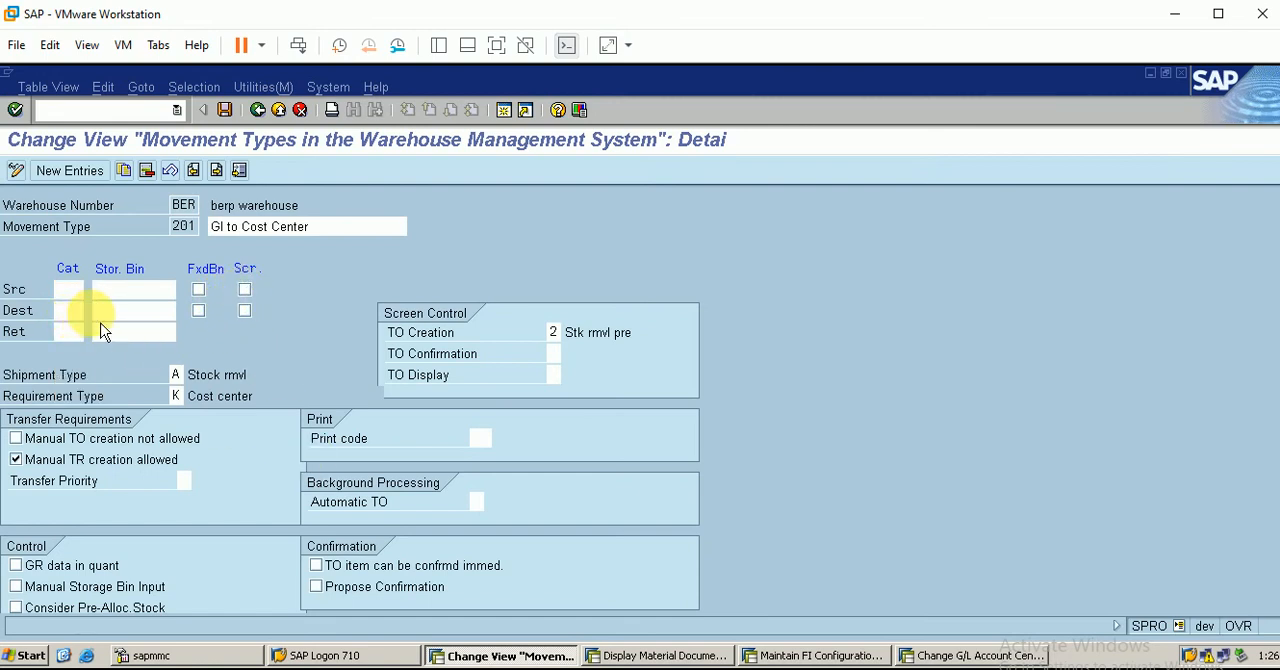
{"action": "left_click", "coordinate": [91, 311]}
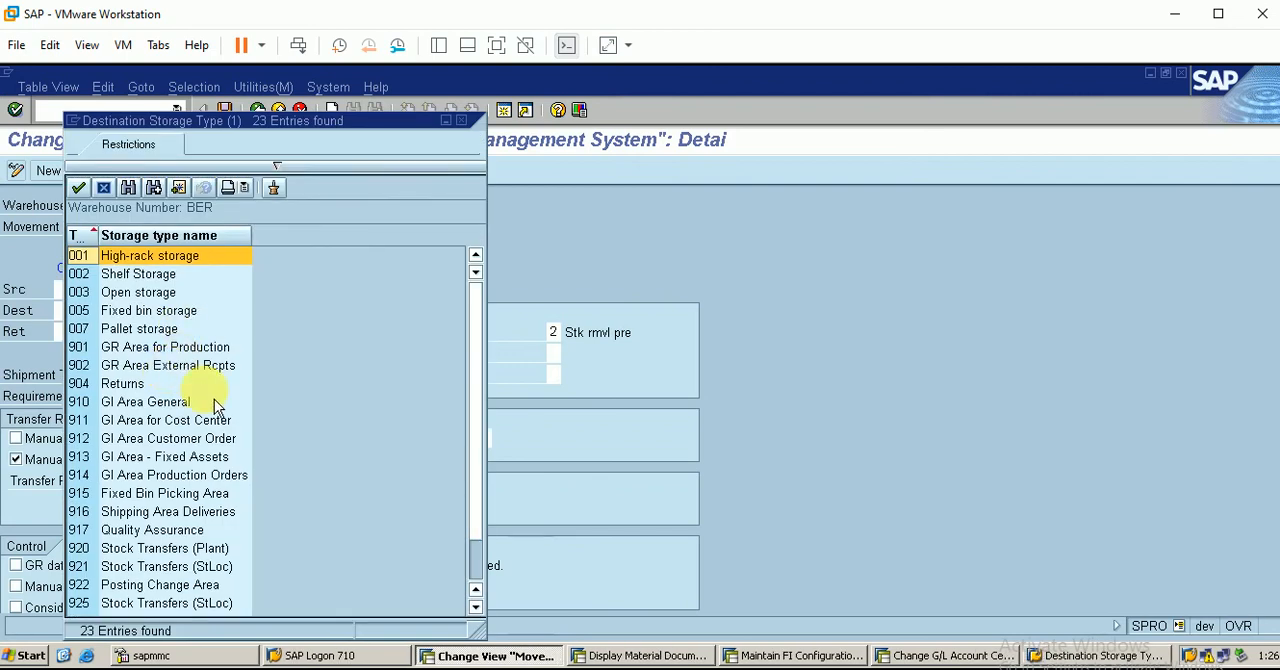
{"action": "left_click", "coordinate": [168, 422]}
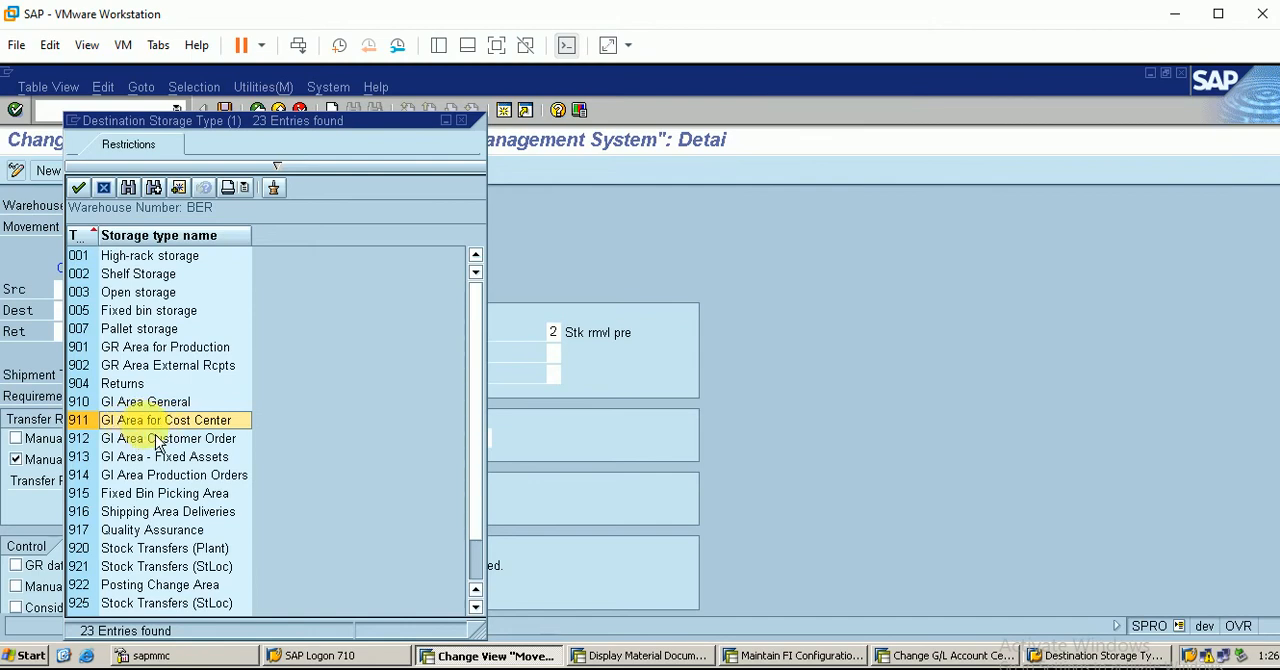
{"action": "double_click", "coordinate": [155, 438]}
Look up the available destination storage bins for storage type 911, leaving the bin empty
{"action": "left_click", "coordinate": [133, 311]}
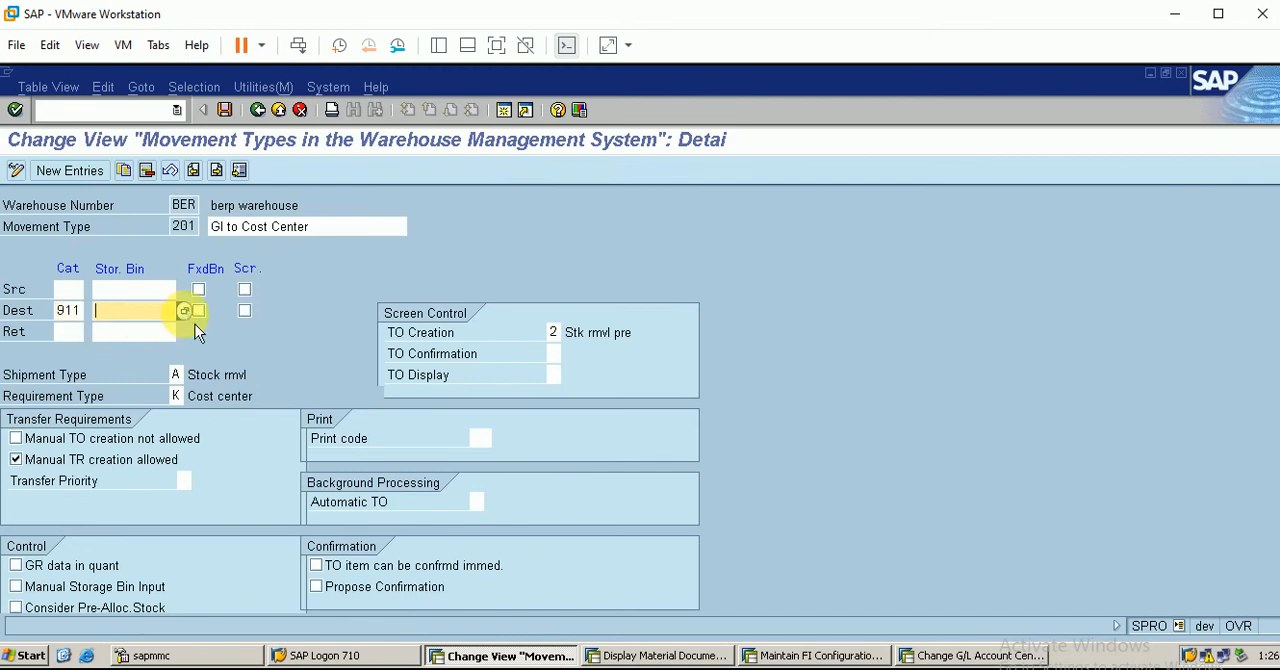
{"action": "left_click", "coordinate": [185, 311]}
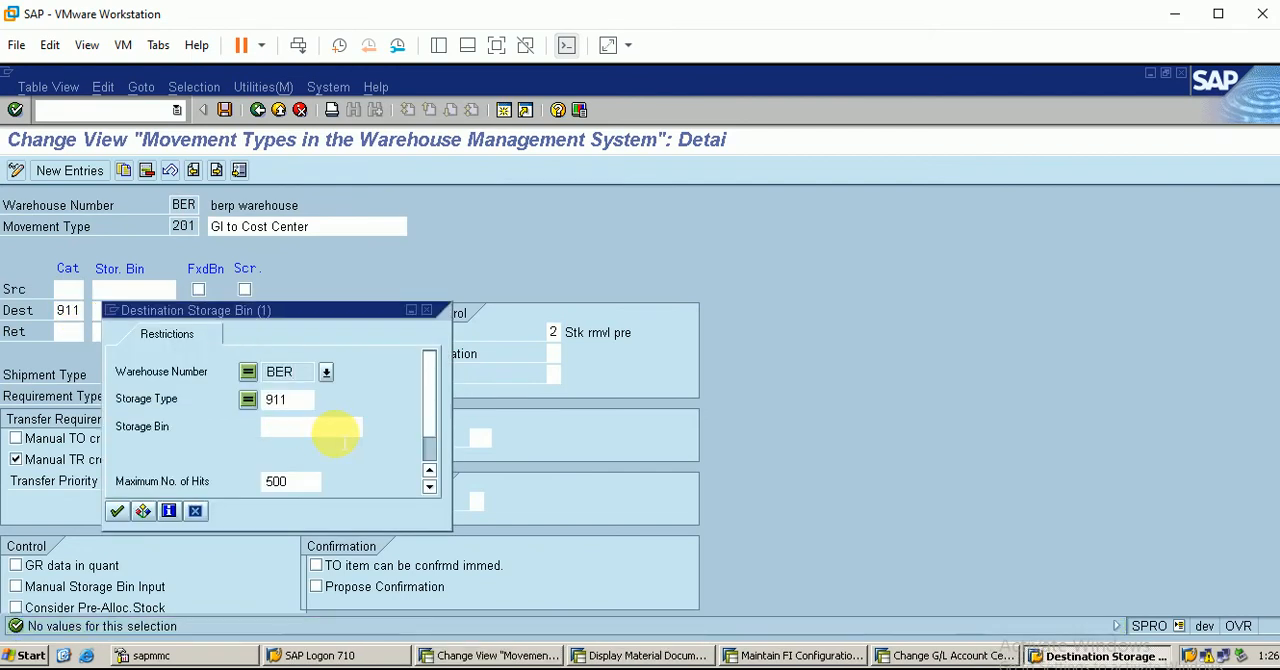
{"action": "left_click", "coordinate": [196, 512]}
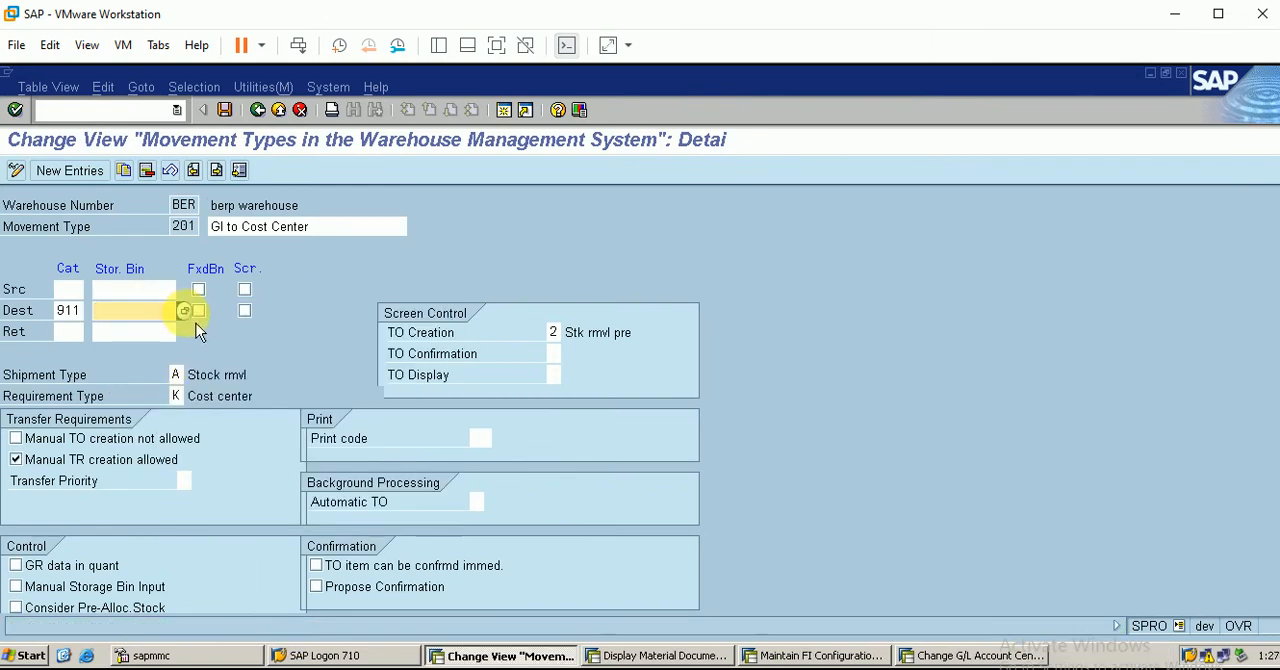
Save movement type 201, select the Scr. indicator for the destination, and save again
{"action": "left_click", "coordinate": [226, 111]}
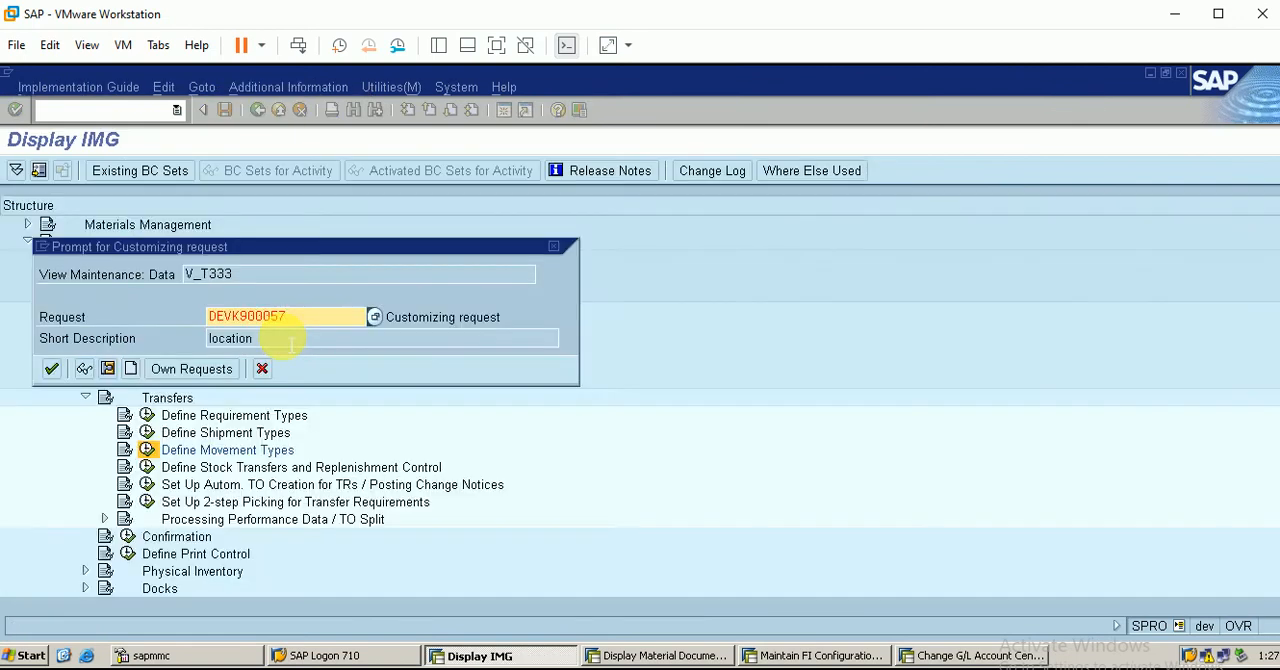
{"action": "left_click", "coordinate": [51, 369]}
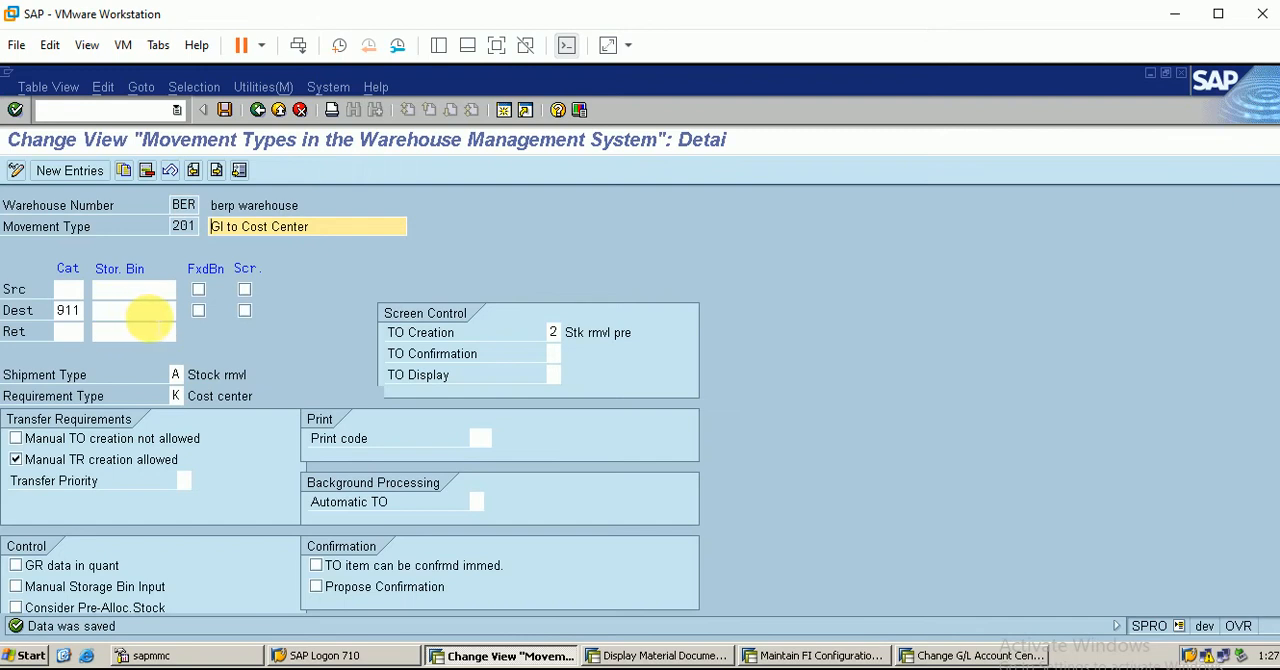
{"action": "left_click", "coordinate": [245, 311]}
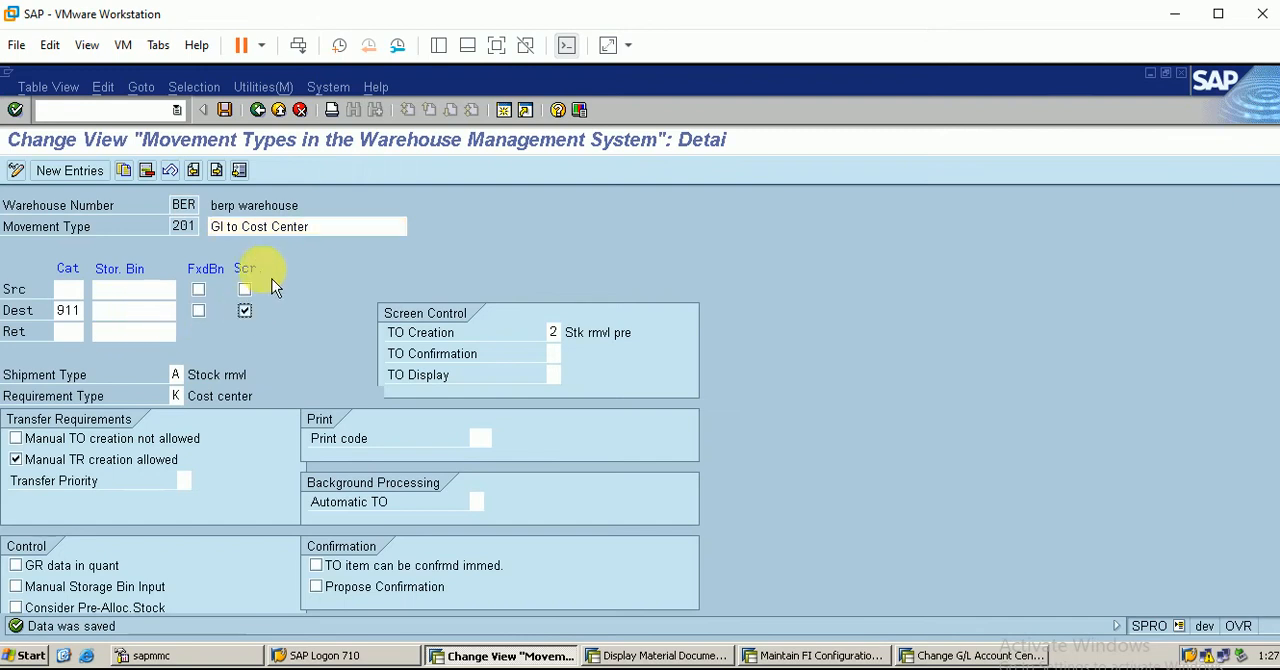
{"action": "left_click", "coordinate": [233, 118]}
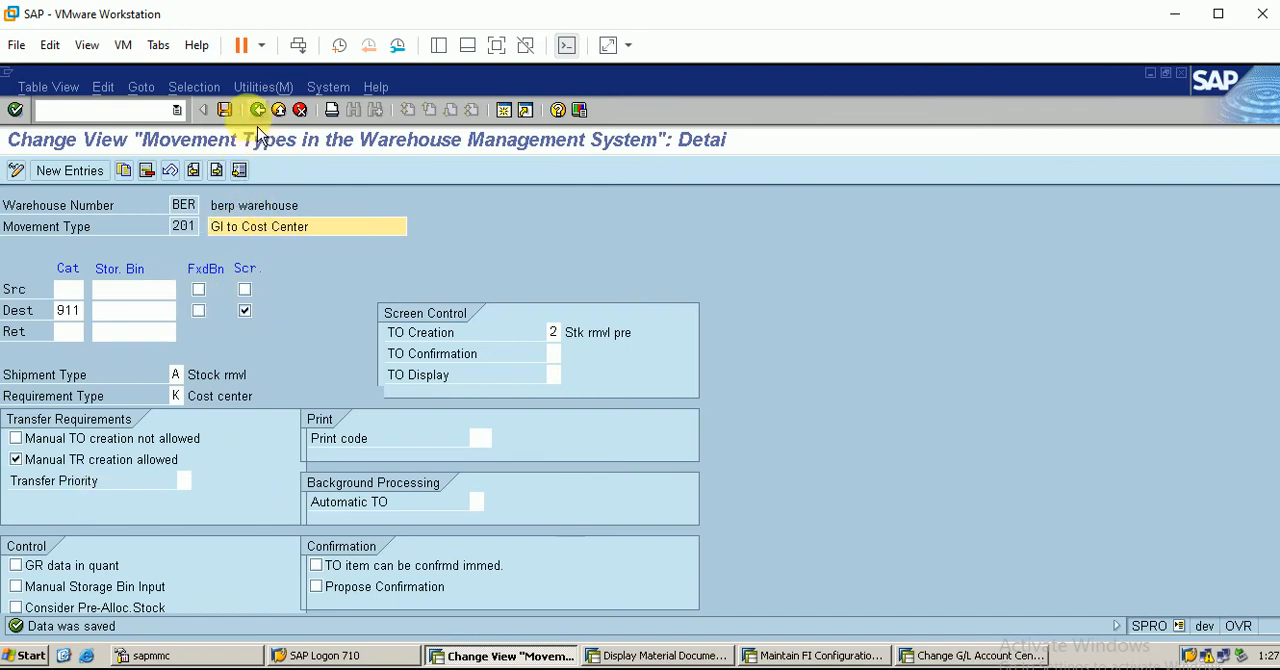
Switch to the MIGO session and set the transaction to A07 Goods Issue with reference R10 Other
{"action": "left_click", "coordinate": [655, 656]}
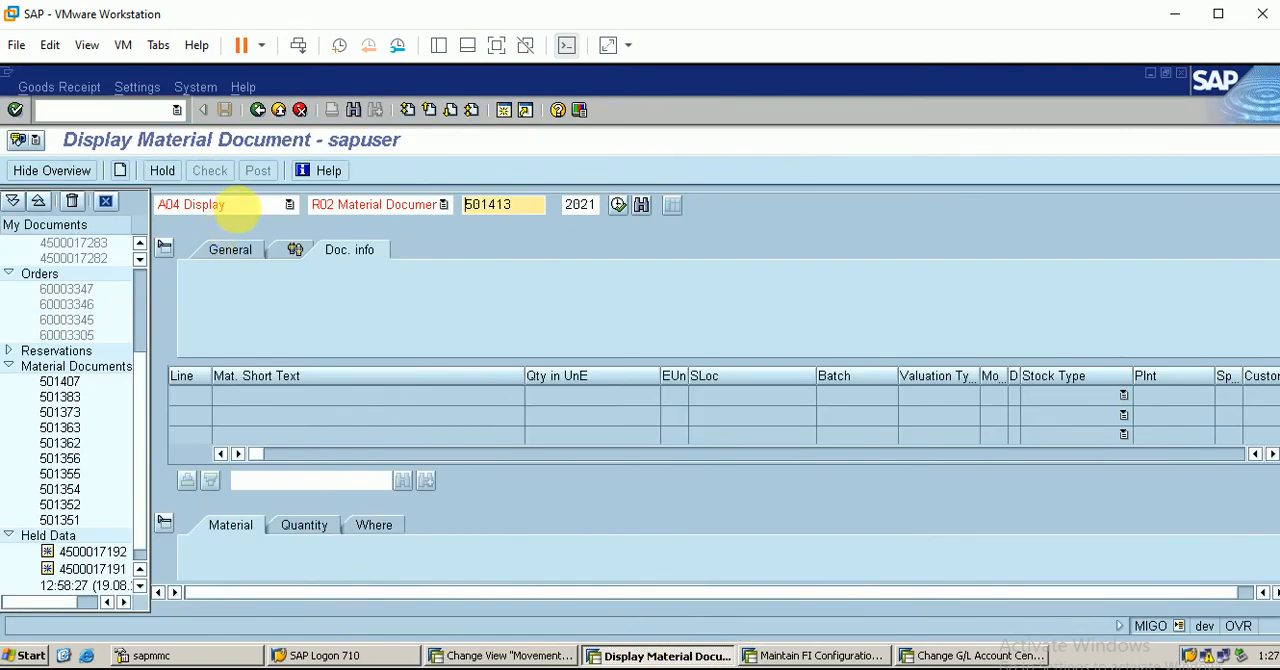
{"action": "left_click", "coordinate": [240, 207]}
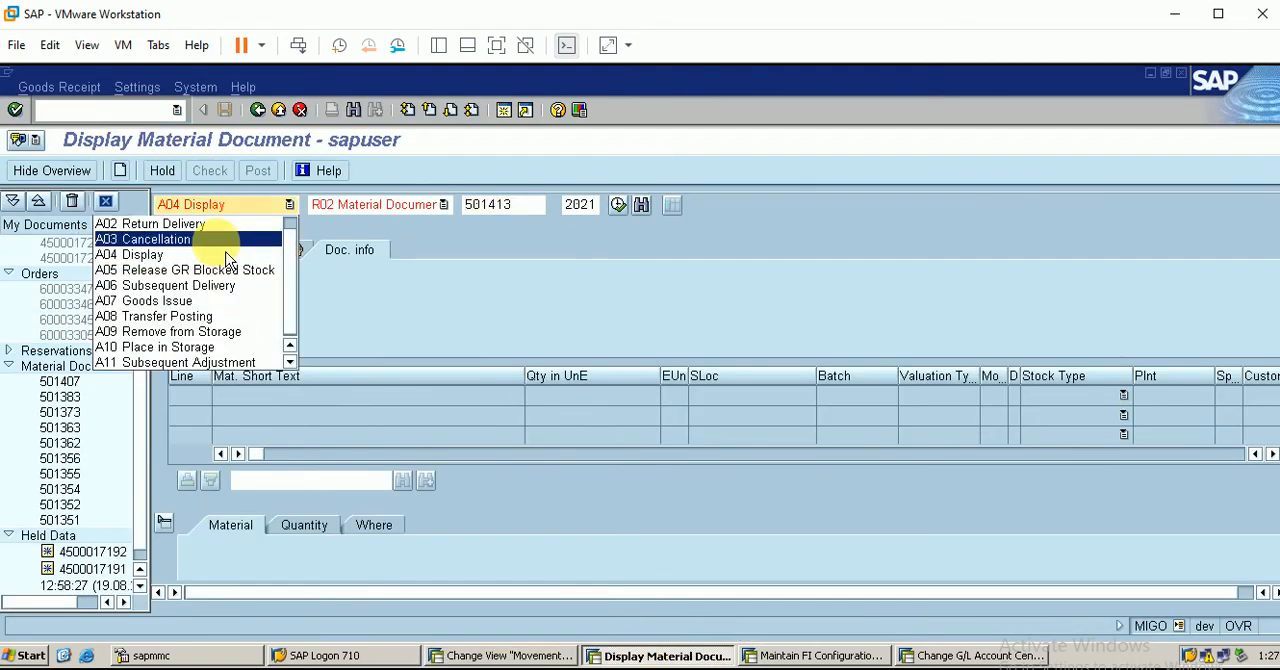
{"action": "left_click", "coordinate": [218, 302]}
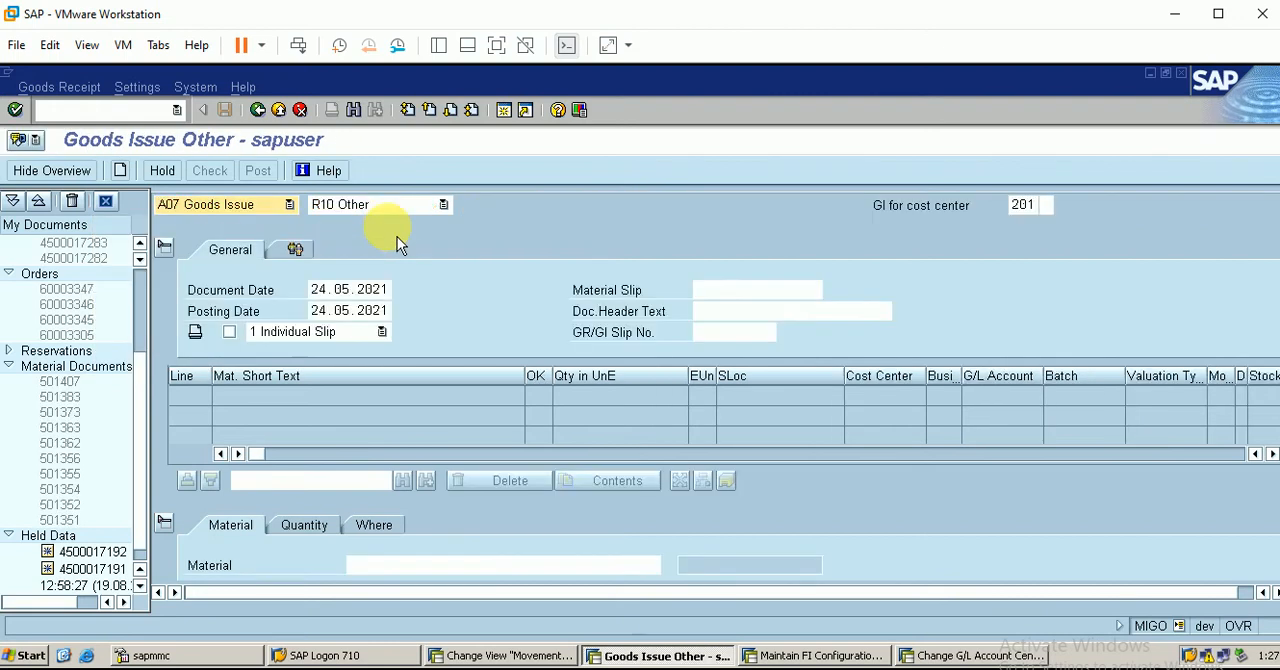
{"action": "left_click", "coordinate": [425, 206]}
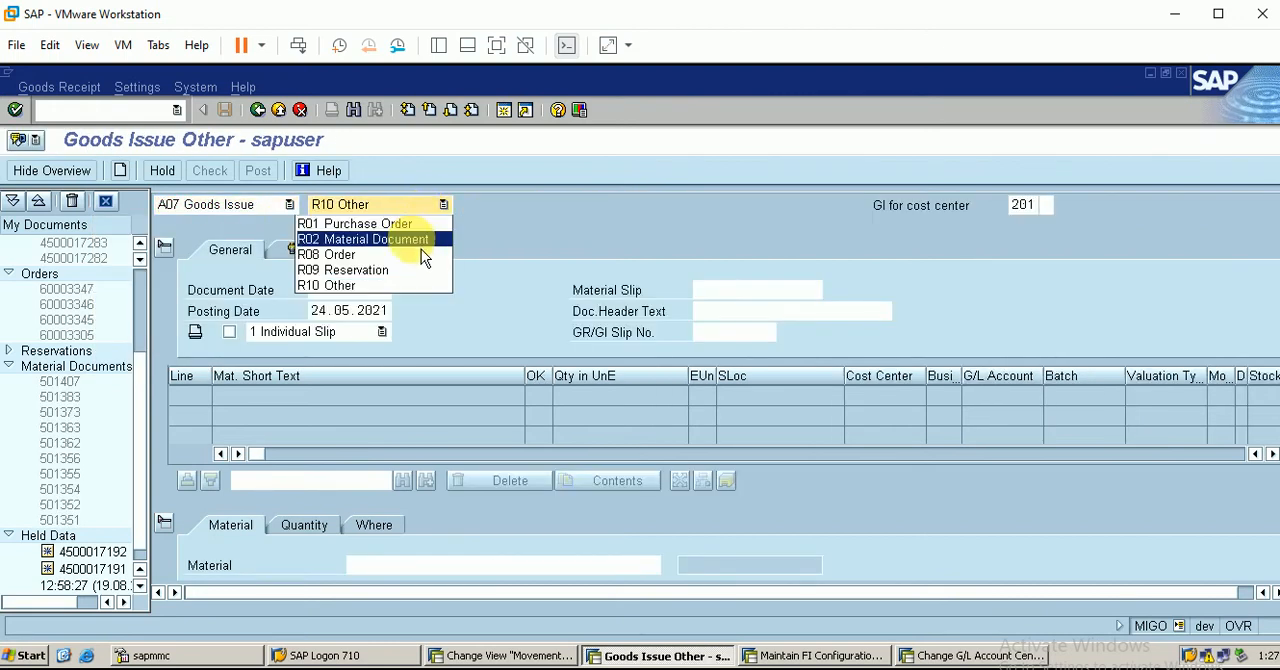
{"action": "left_click", "coordinate": [423, 286]}
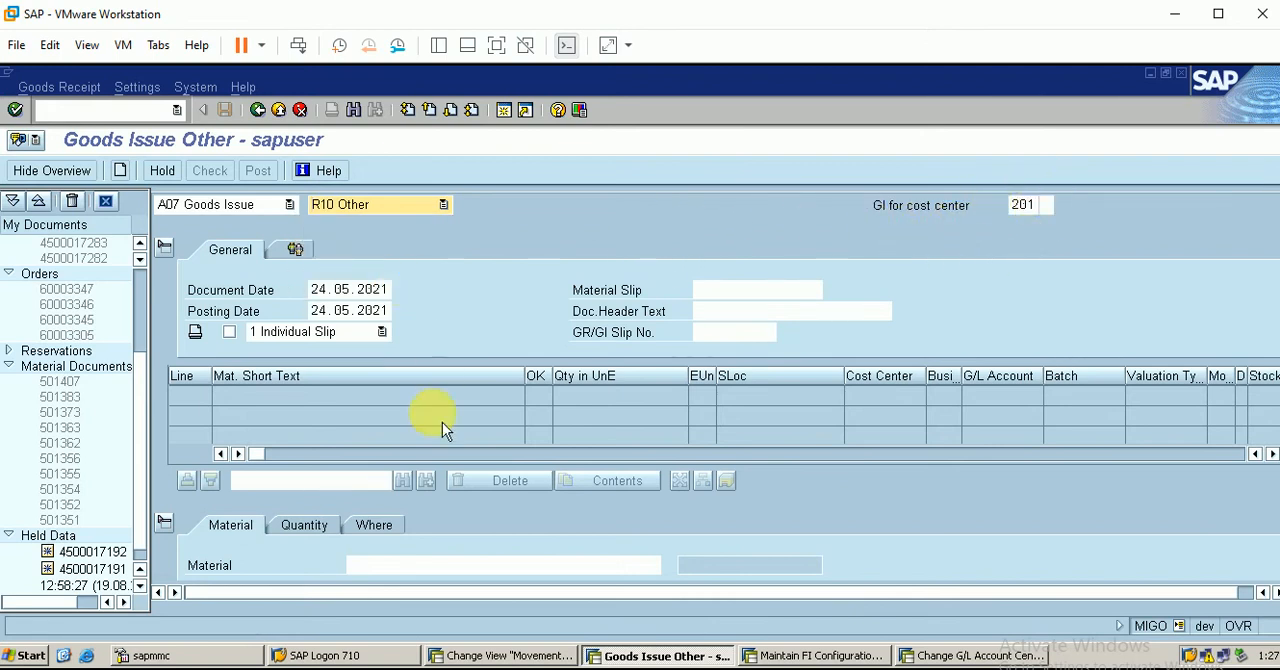
Find the finished berp material by material type FBER and enter material 300000360 as the goods issue item
{"action": "left_click", "coordinate": [380, 566]}
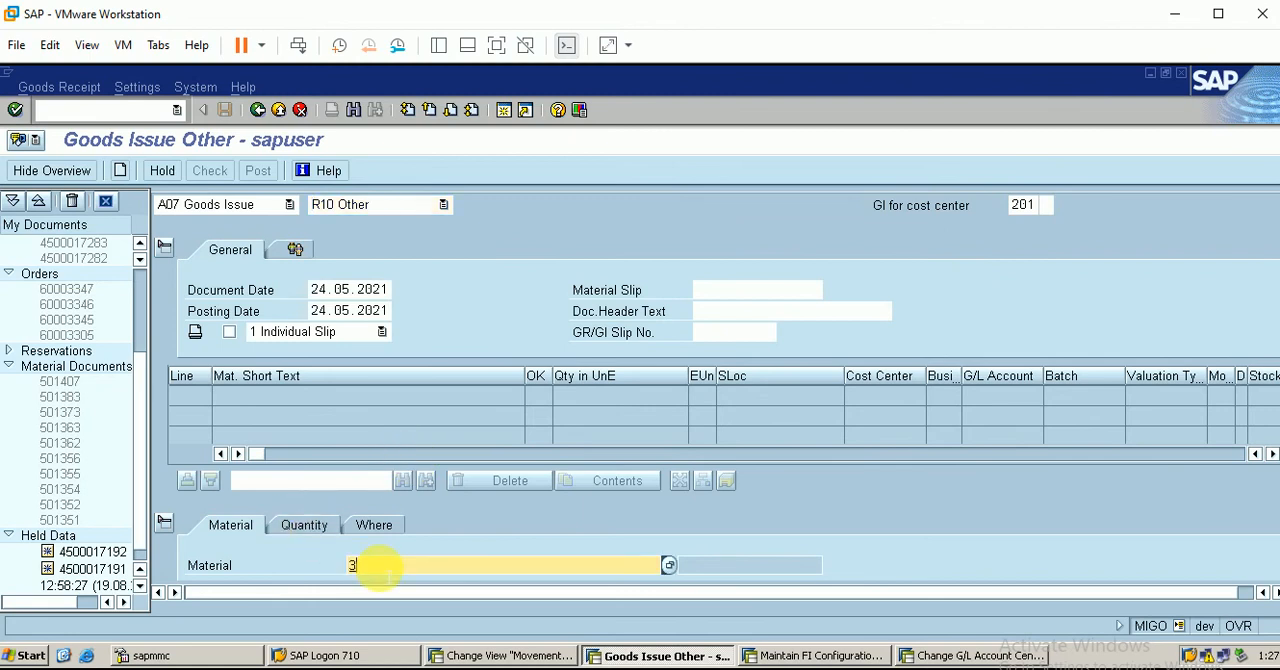
{"action": "left_click", "coordinate": [670, 568]}
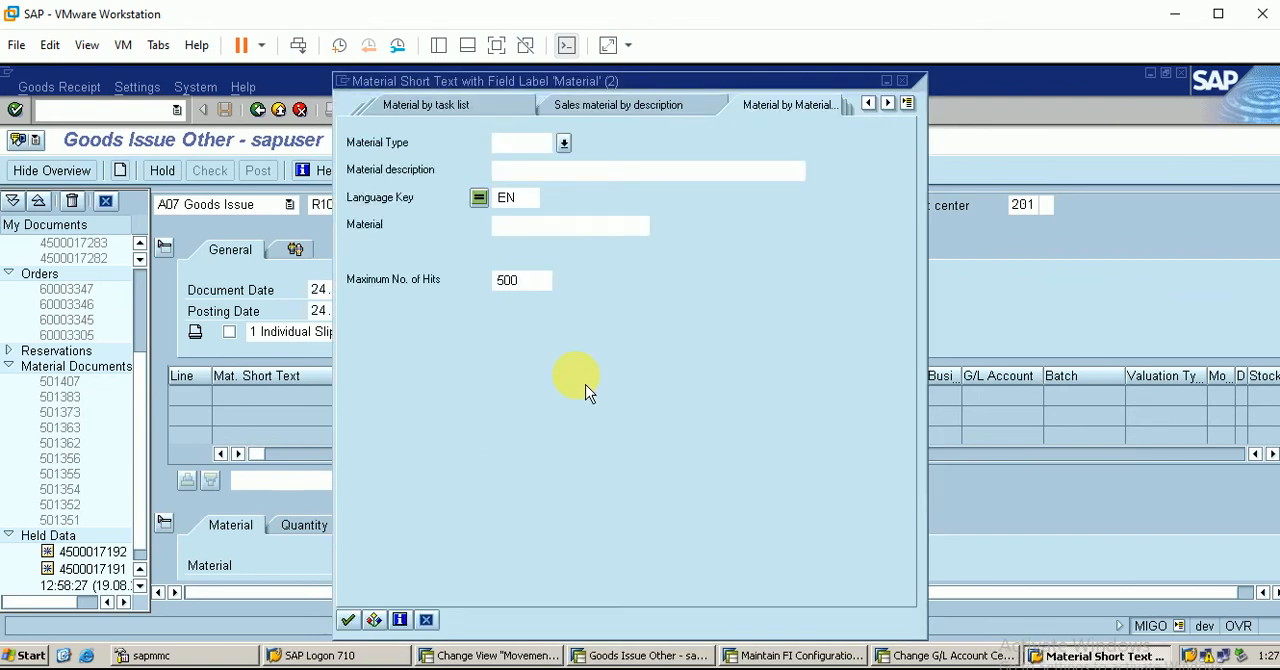
{"action": "type", "text": "fber"}
{"action": "key", "text": "Return"}
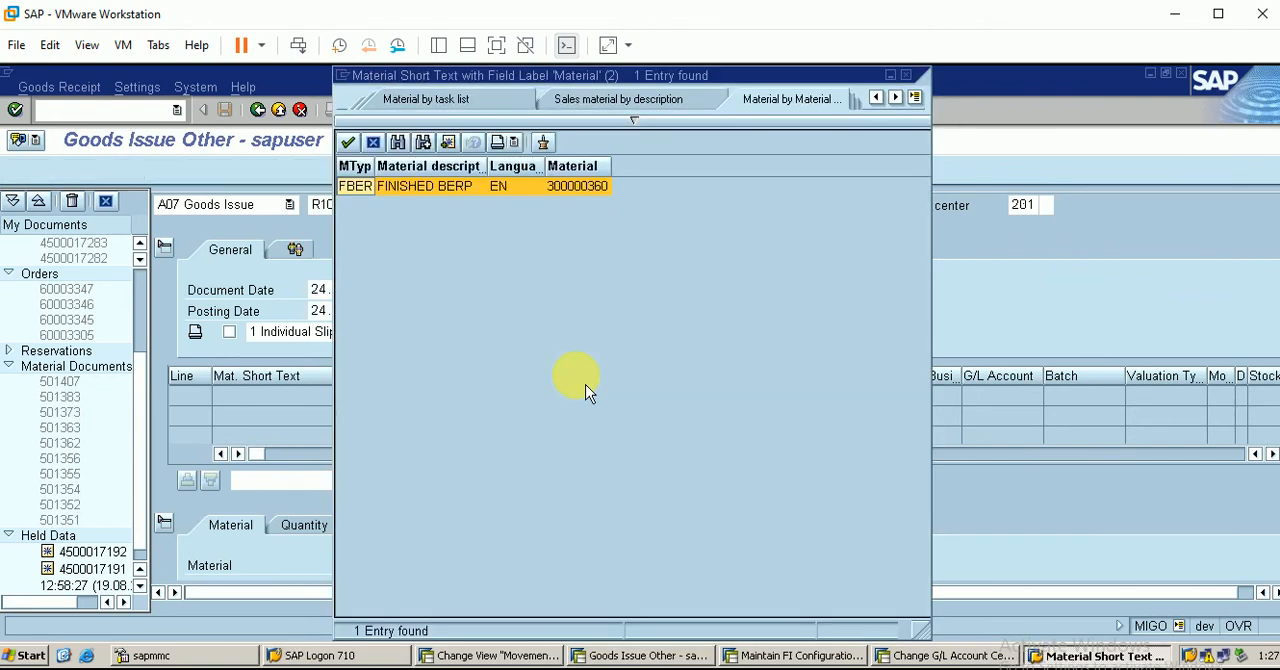
{"action": "double_click", "coordinate": [525, 185]}
{"action": "key", "text": "Return"}
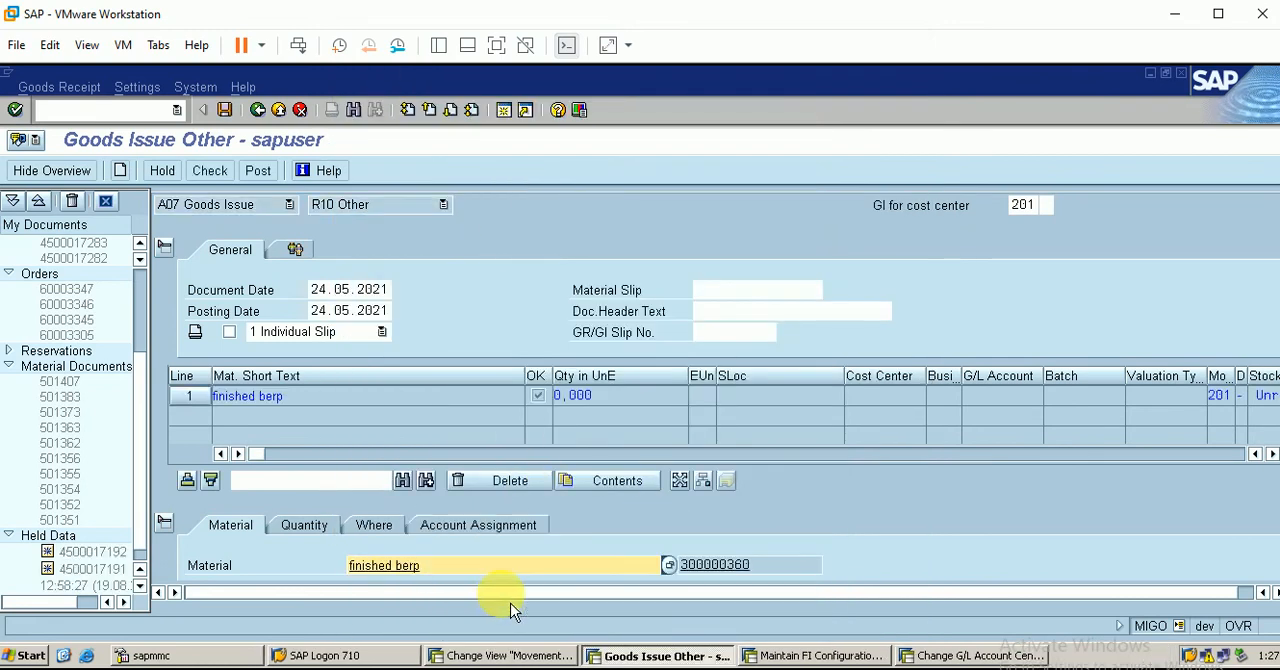
Set the finished berp item's quantity to 10 and enter berp as both its plant and storage location
{"action": "left_click", "coordinate": [322, 530]}
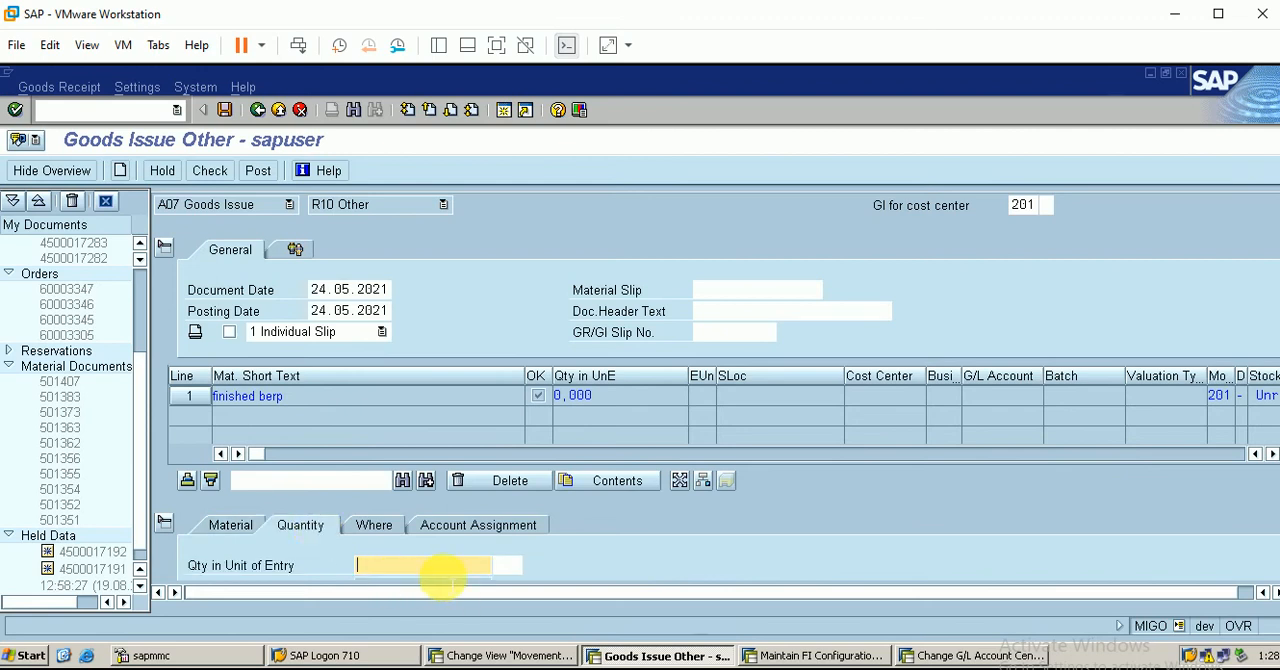
{"action": "type", "text": "10"}
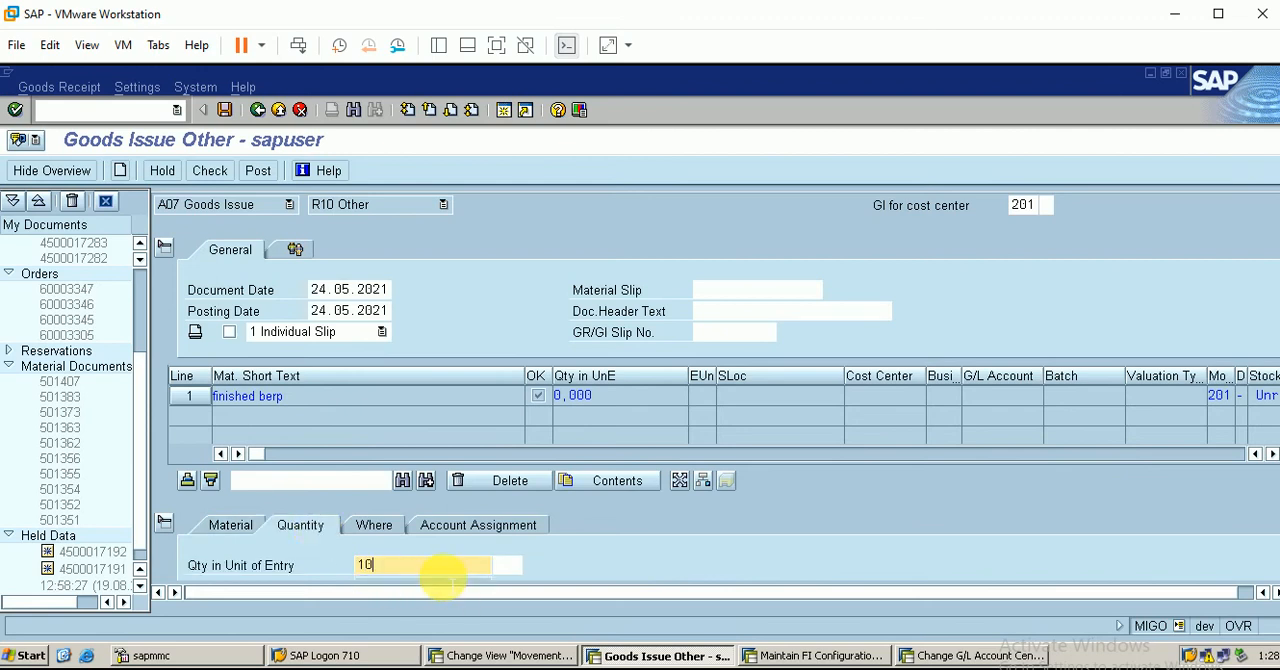
{"action": "left_click", "coordinate": [385, 527]}
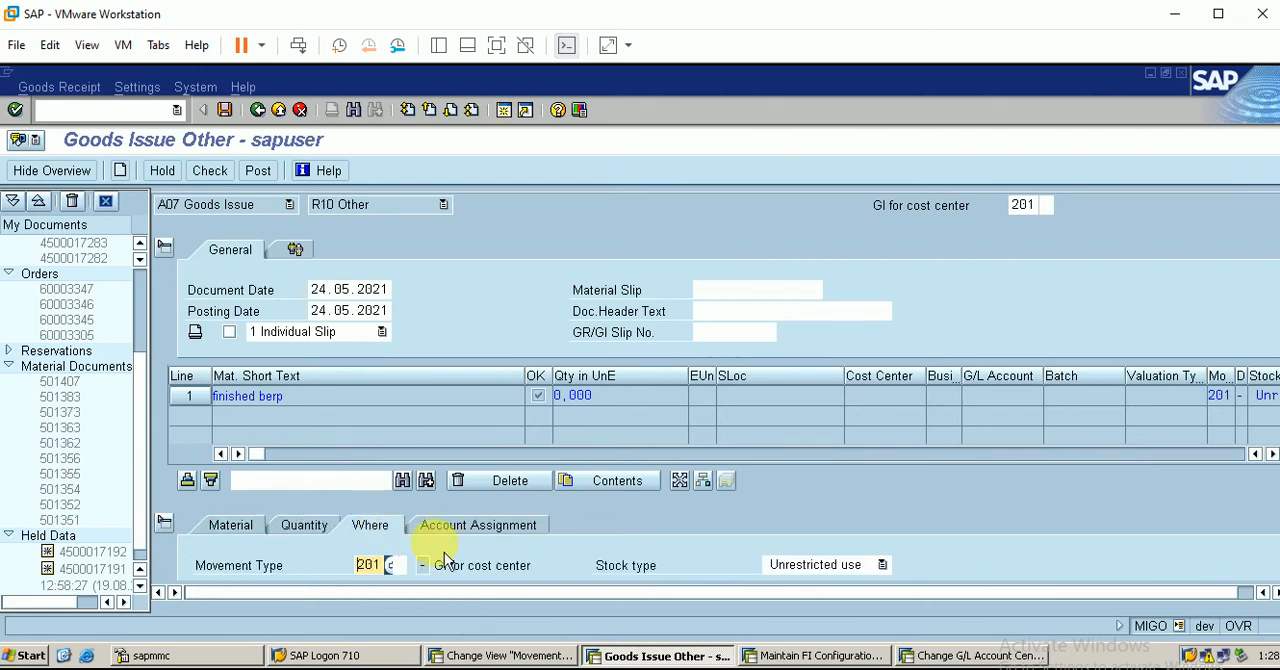
{"action": "left_click", "coordinate": [1218, 13]}
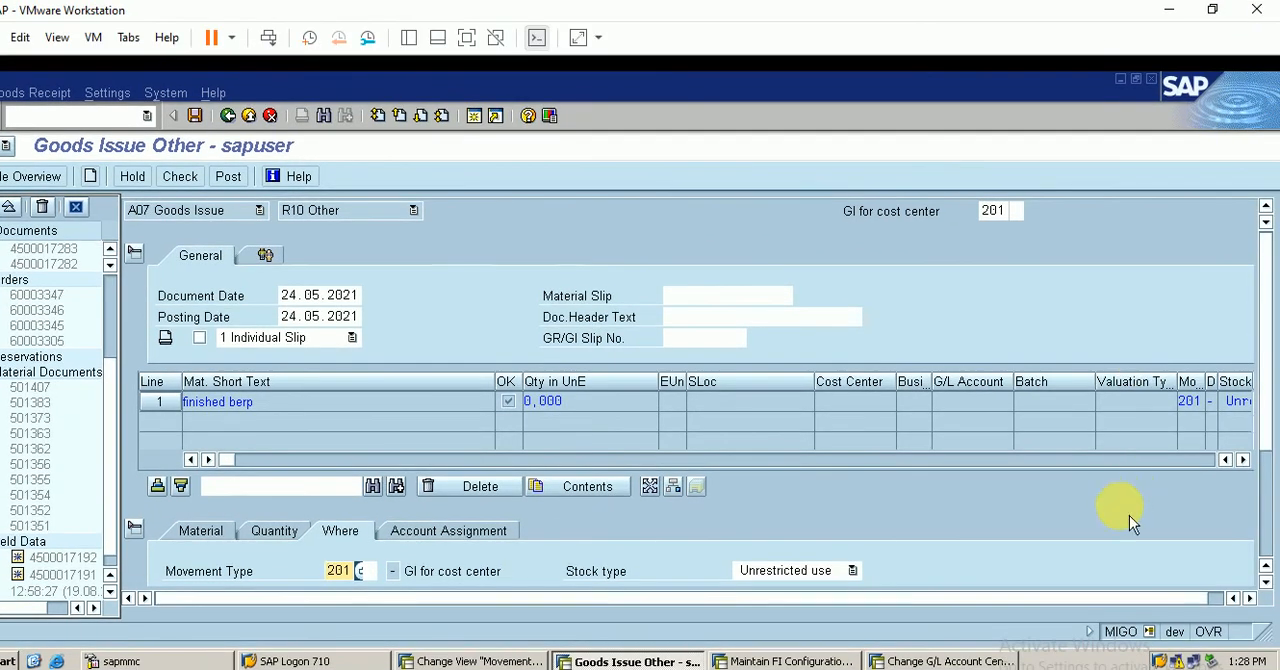
{"action": "left_click", "coordinate": [1265, 553]}
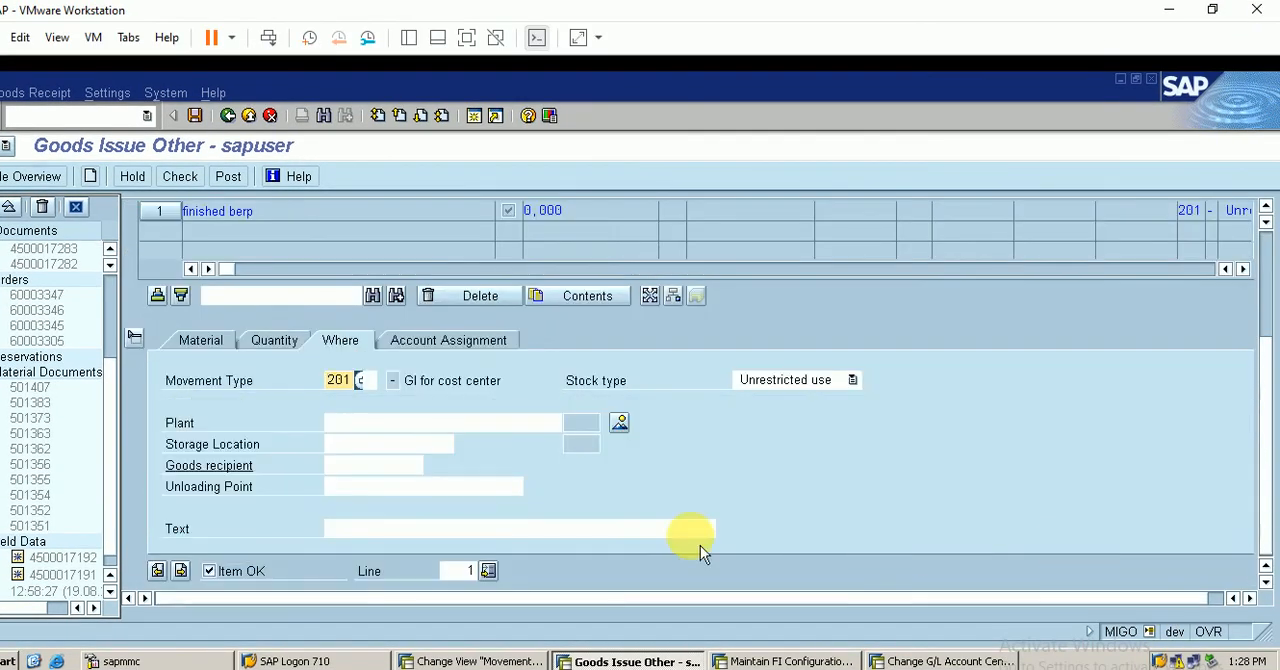
{"action": "left_click", "coordinate": [385, 423]}
{"action": "type", "text": "ber"}
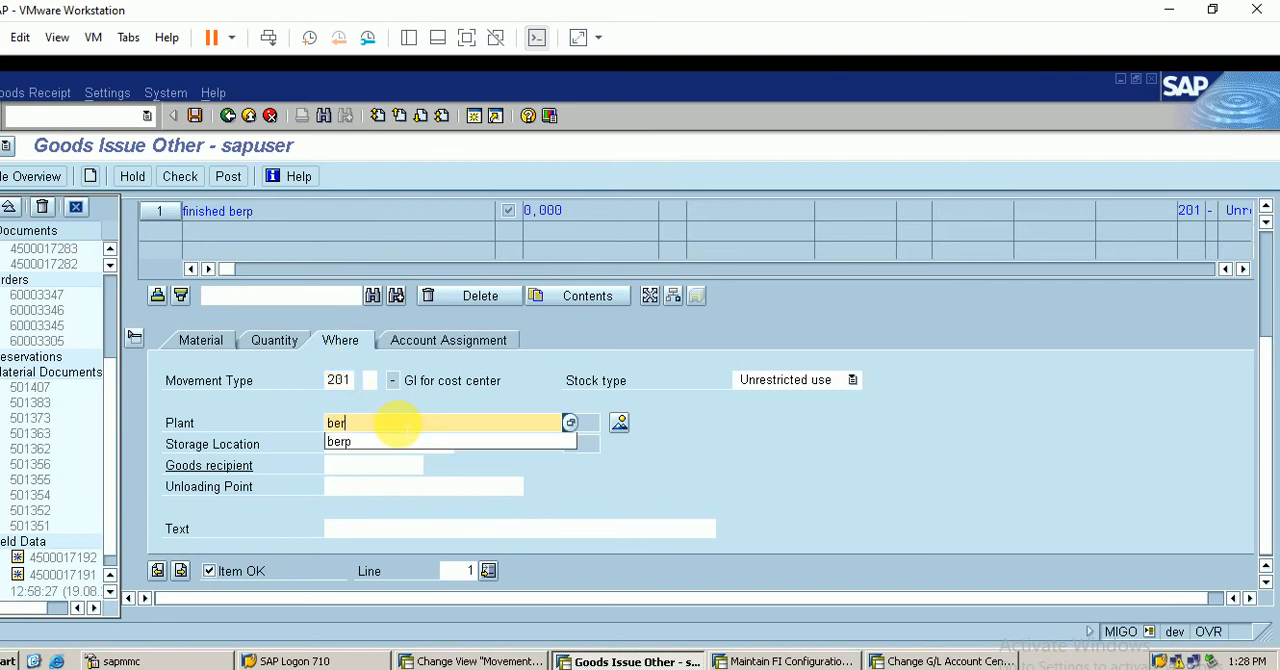
{"action": "type", "text": "p"}
{"action": "left_click", "coordinate": [368, 443]}
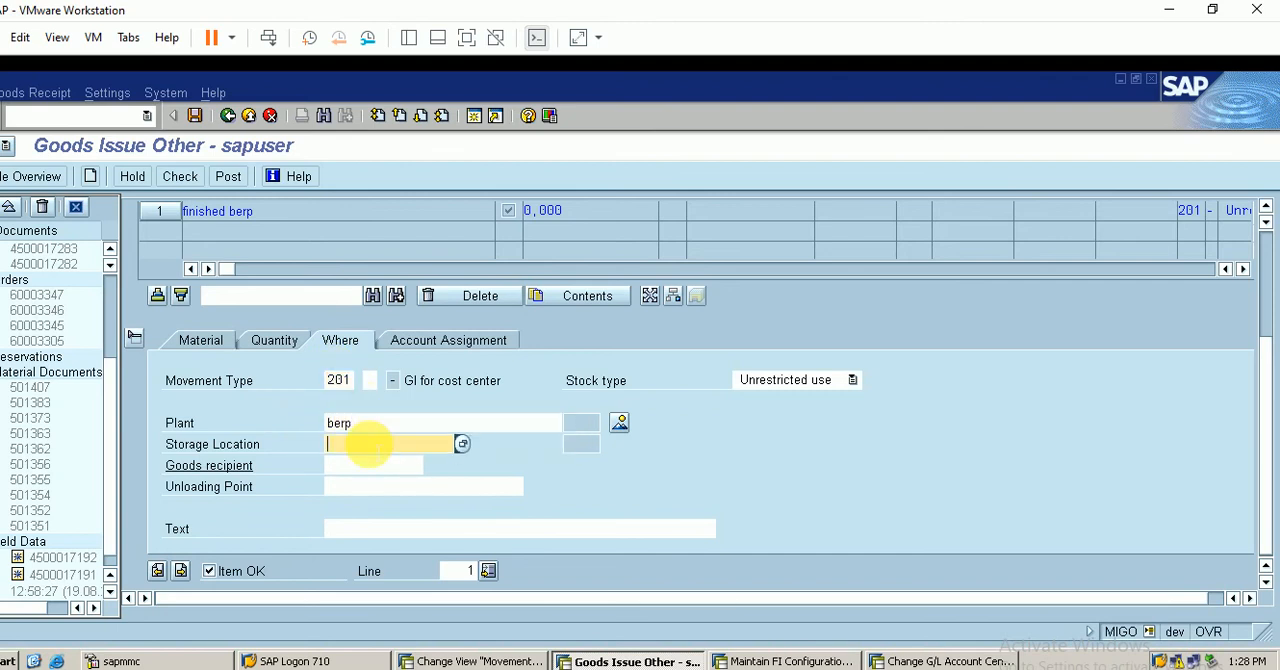
{"action": "type", "text": "berp"}
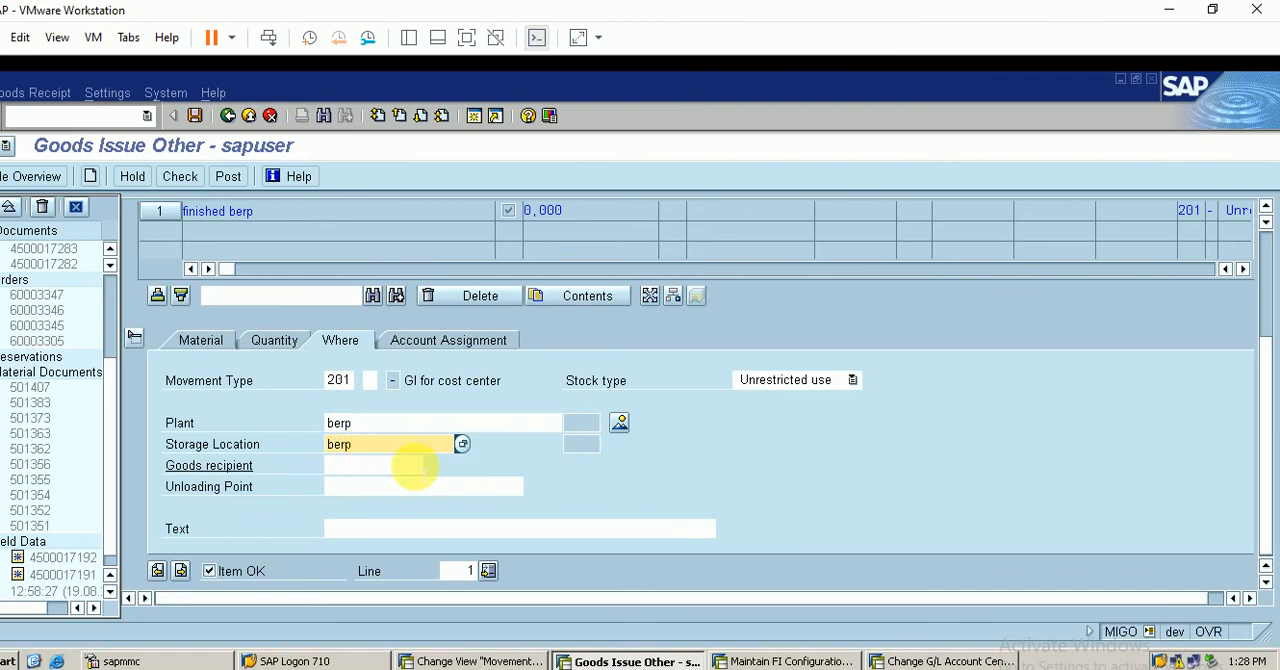
{"action": "key", "text": "Return"}
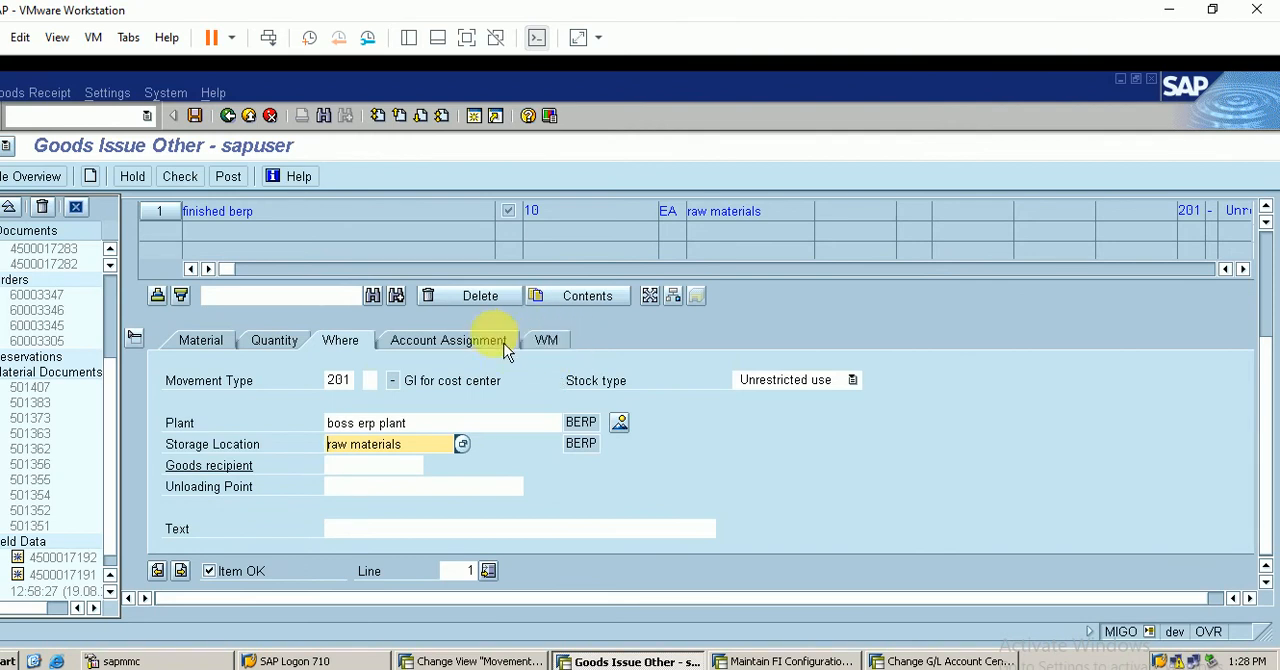
Assign the goods issue item to cost center BERP1 and display its WM data
{"action": "left_click", "coordinate": [440, 342]}
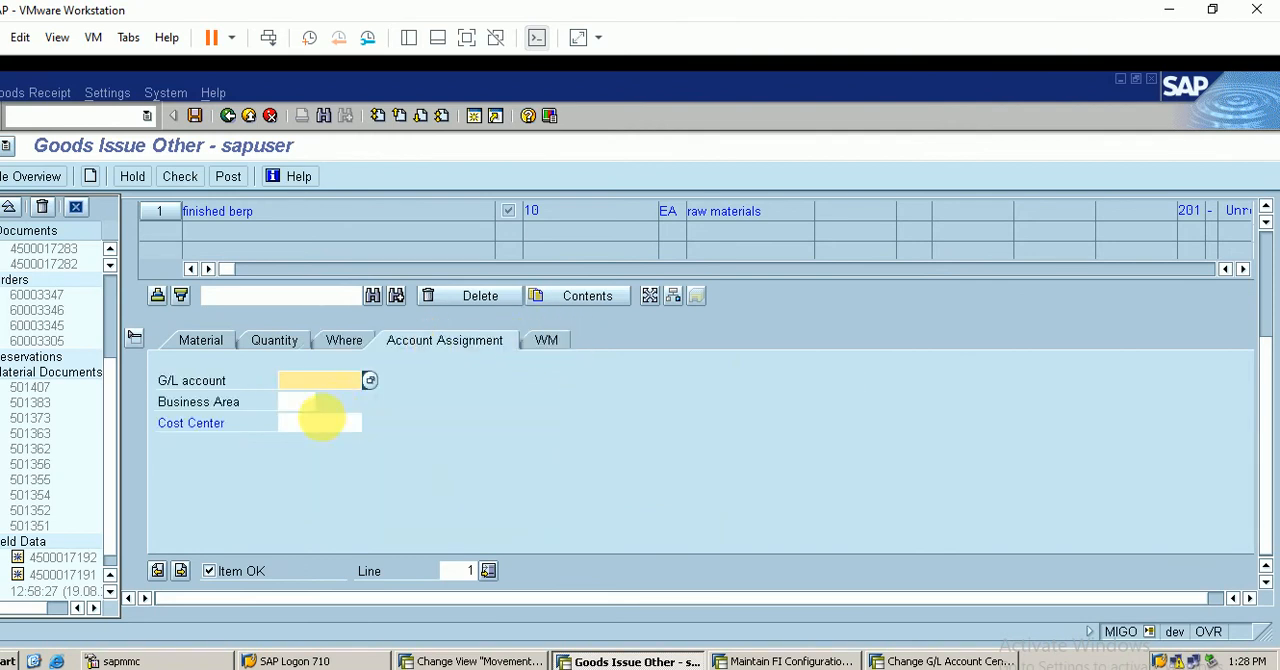
{"action": "left_click", "coordinate": [318, 422]}
{"action": "type", "text": "ber"}
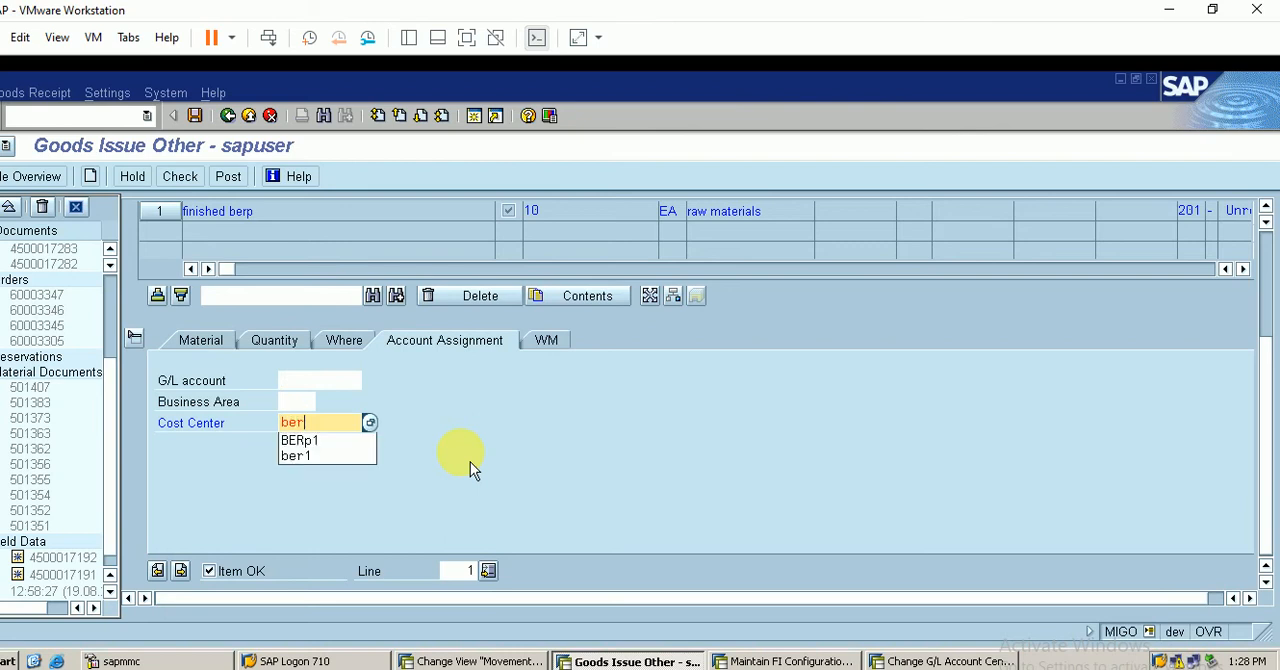
{"action": "type", "text": "p1"}
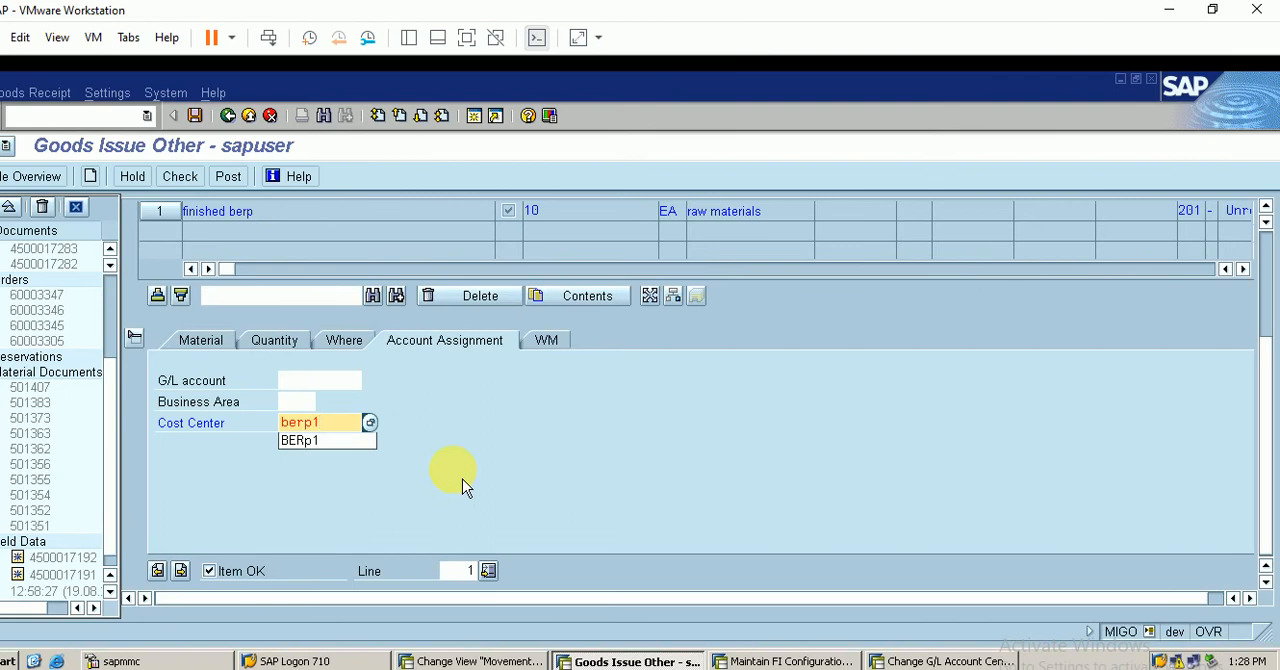
{"action": "key", "text": "Return"}
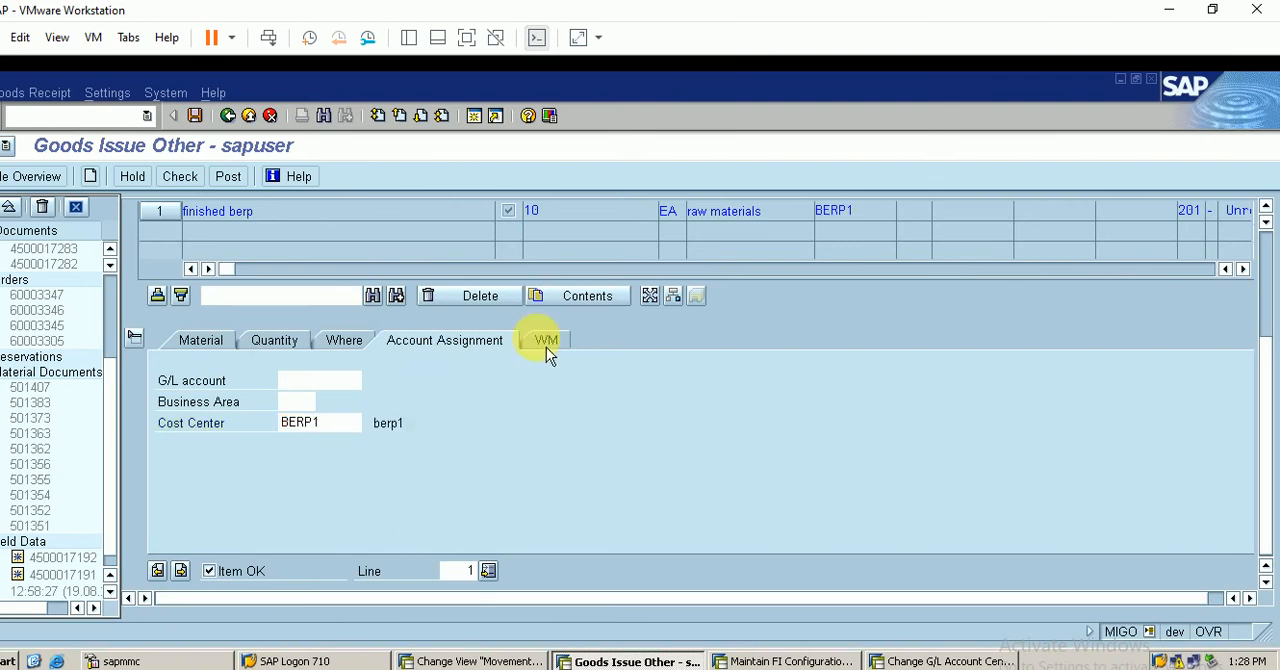
{"action": "left_click", "coordinate": [548, 341]}
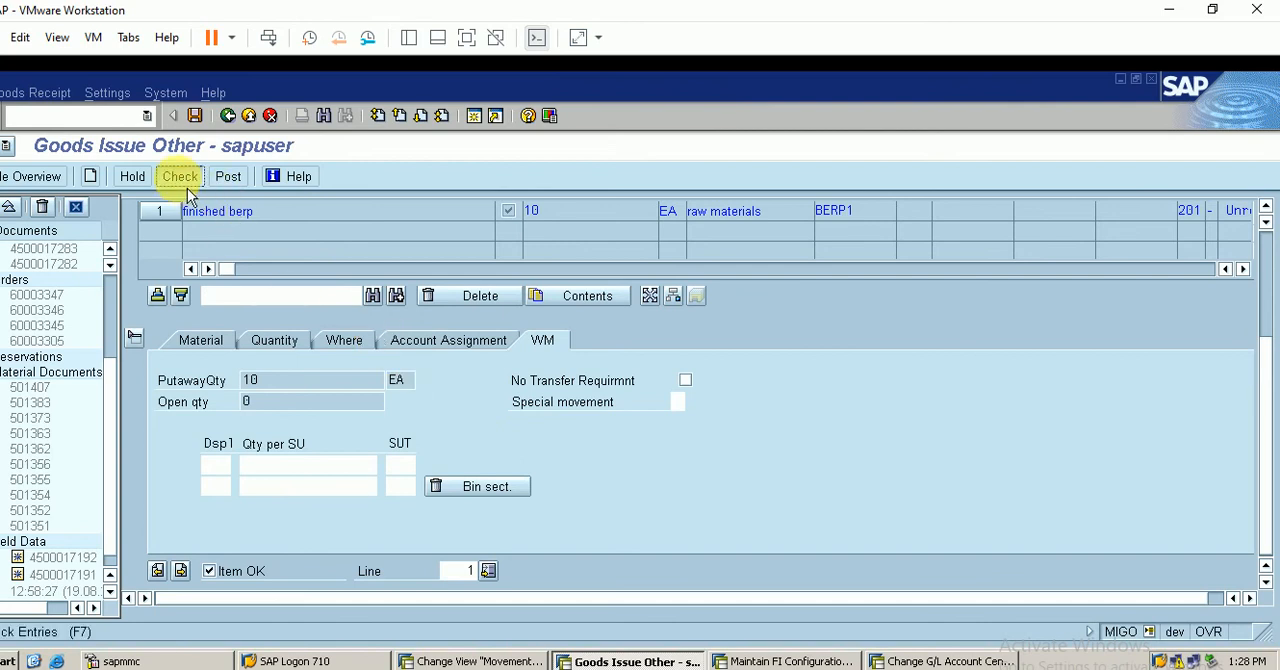
{"action": "left_click", "coordinate": [1213, 14]}
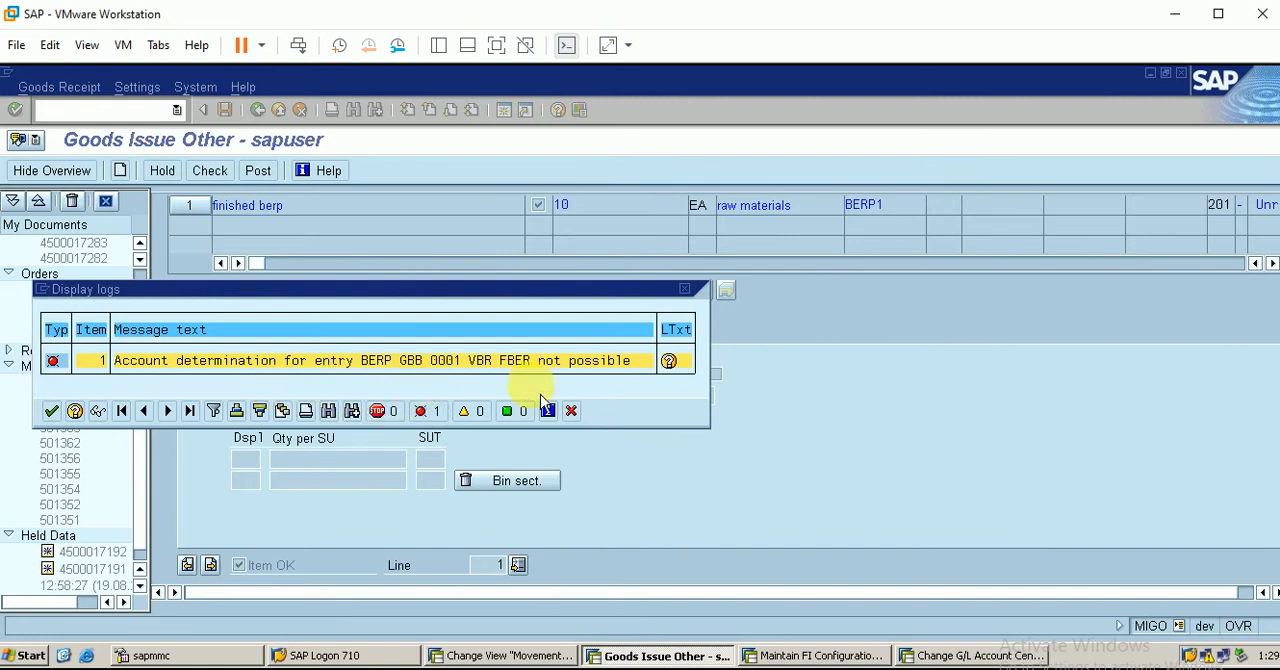
Switch to the automatic posting configuration session and open the account assignments of transaction GBB, Offsetting entry for inventory posting
{"action": "left_click", "coordinate": [836, 658]}
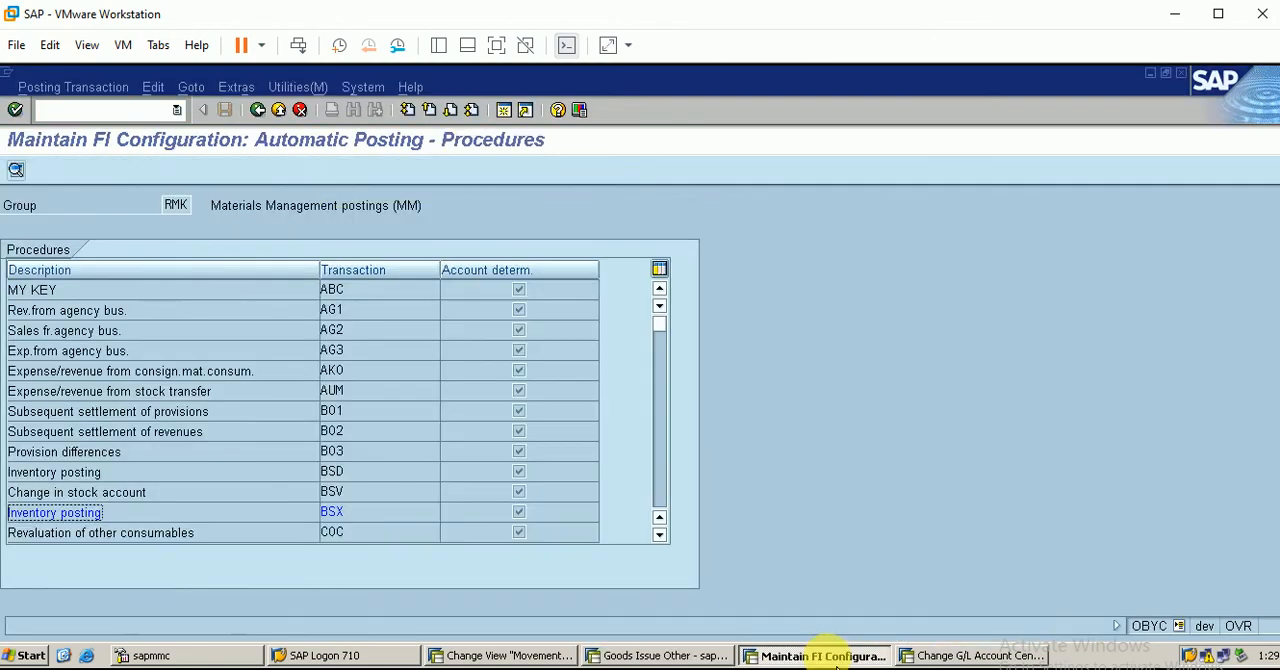
{"action": "scroll", "coordinate": [672, 498], "scroll_direction": "down", "scroll_amount": 5}
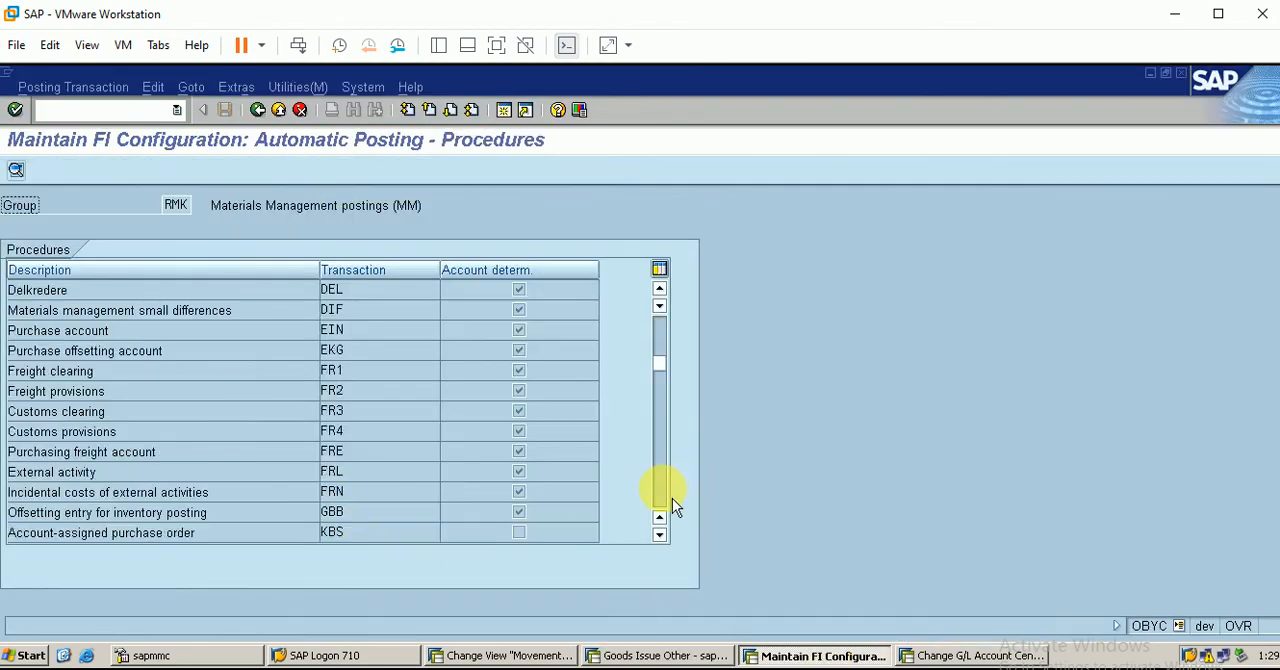
{"action": "double_click", "coordinate": [332, 512]}
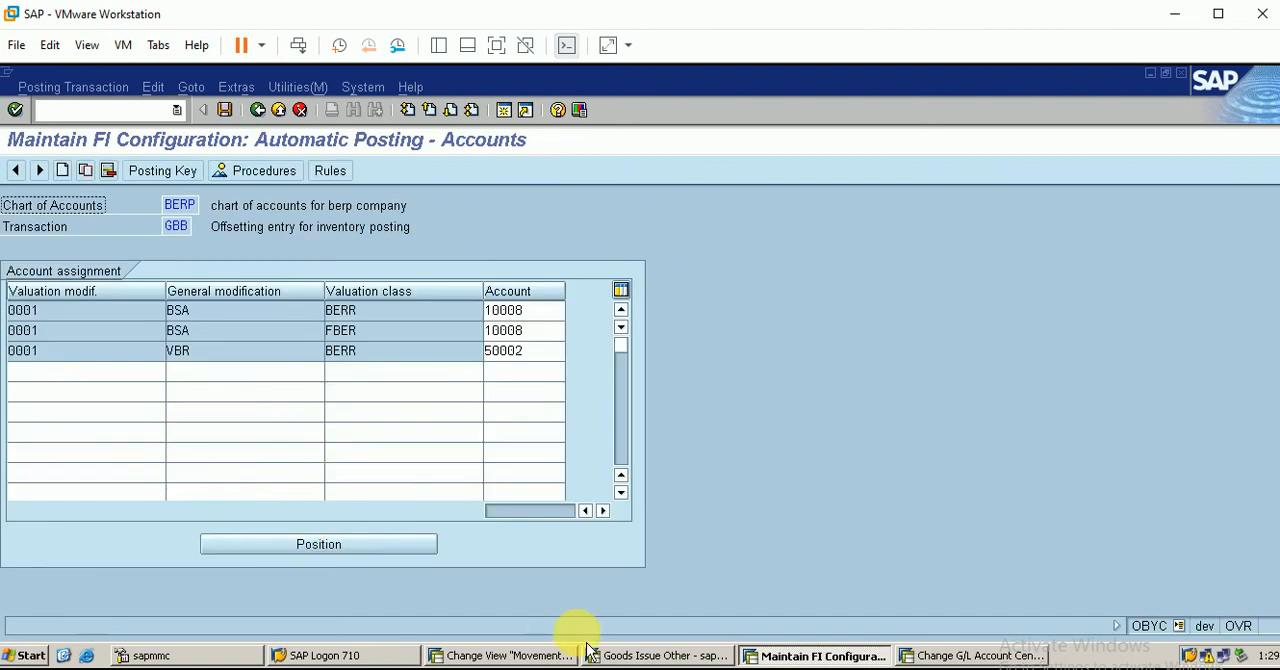
Compare the account determination error in the goods issue log with the GBB account assignments
{"action": "left_click", "coordinate": [711, 656]}
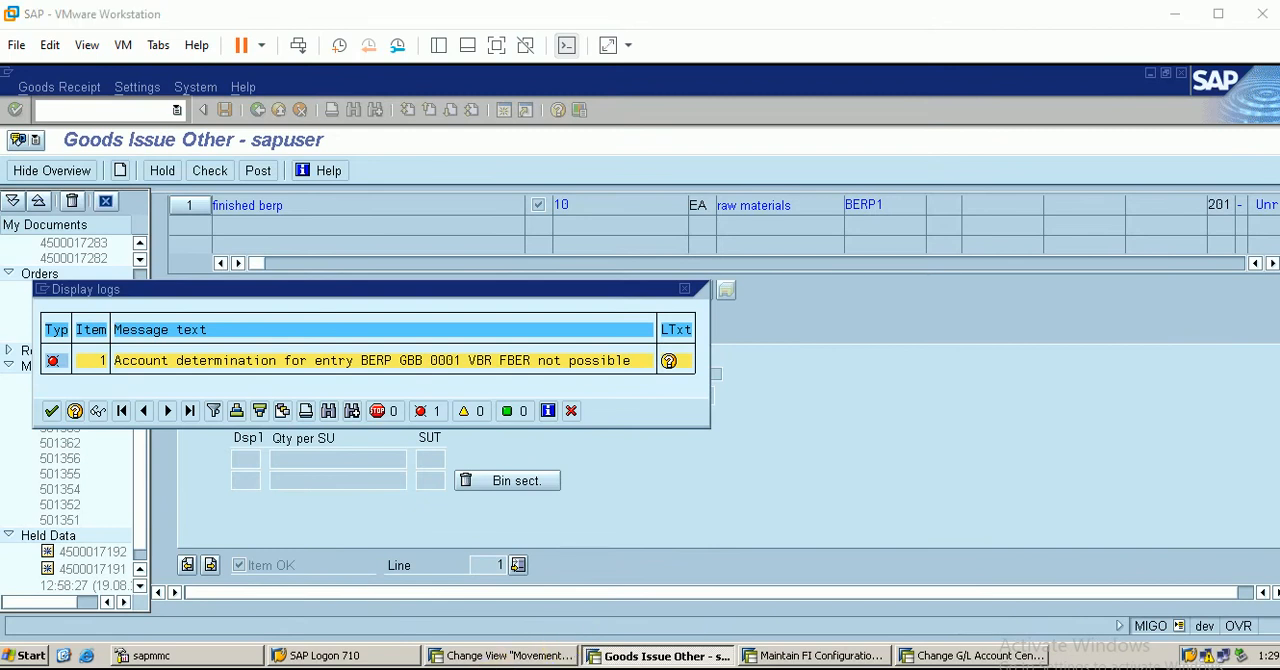
{"action": "left_click", "coordinate": [785, 657]}
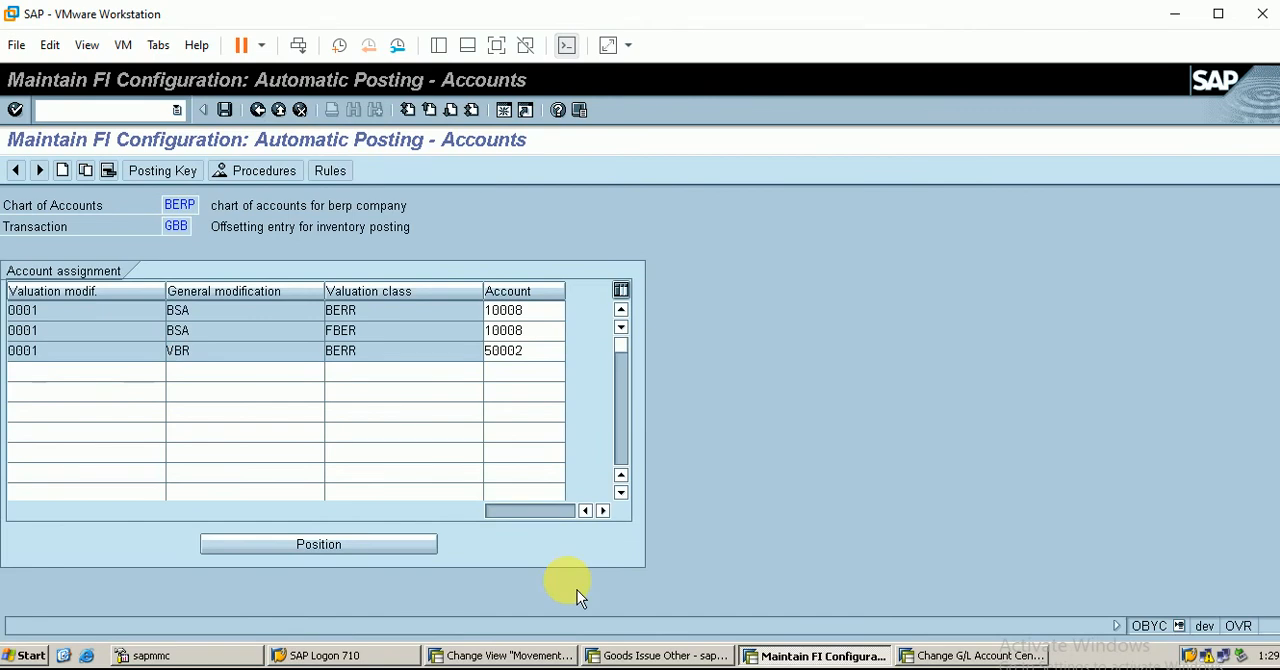
{"action": "left_click", "coordinate": [605, 655]}
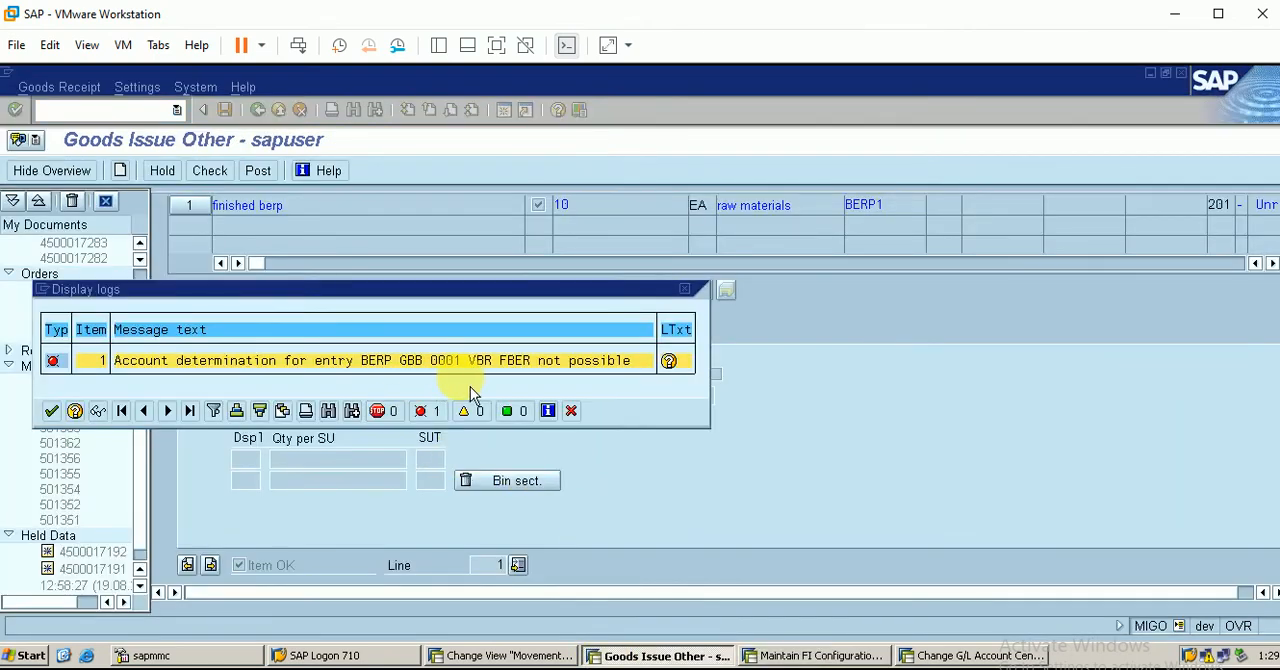
{"action": "left_click", "coordinate": [824, 656]}
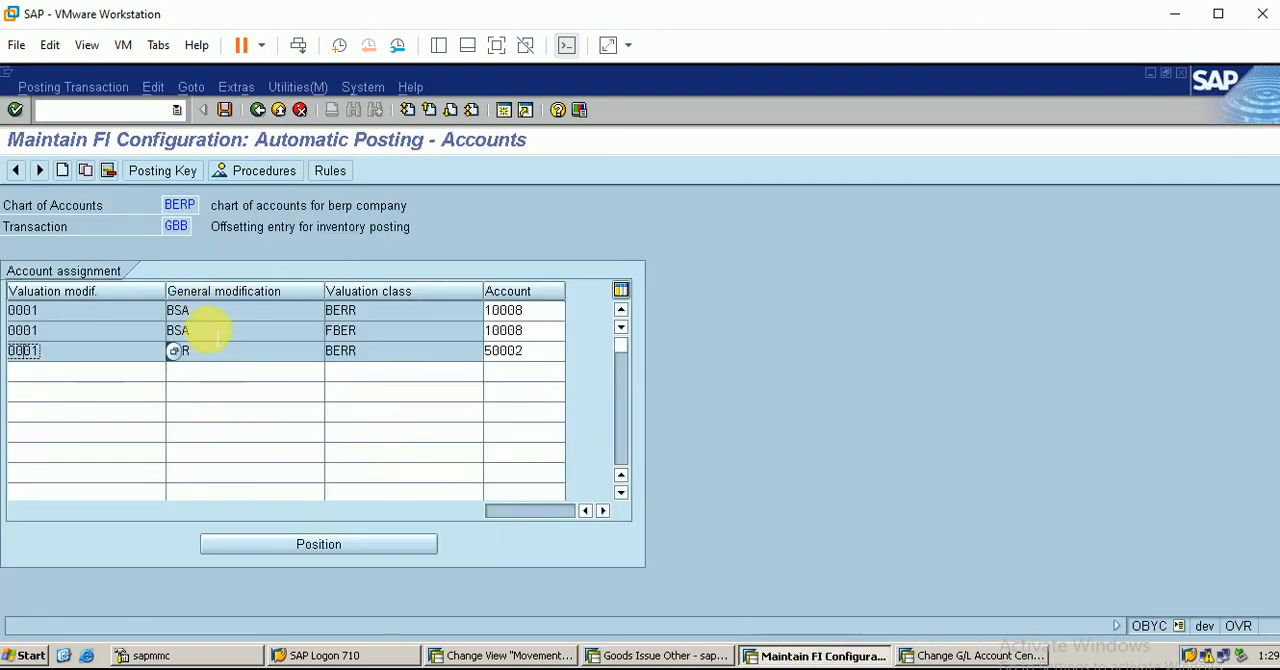
Start a new GBB account assignment line with valuation modification 0001 and general modification vbr
{"action": "left_click", "coordinate": [205, 374]}
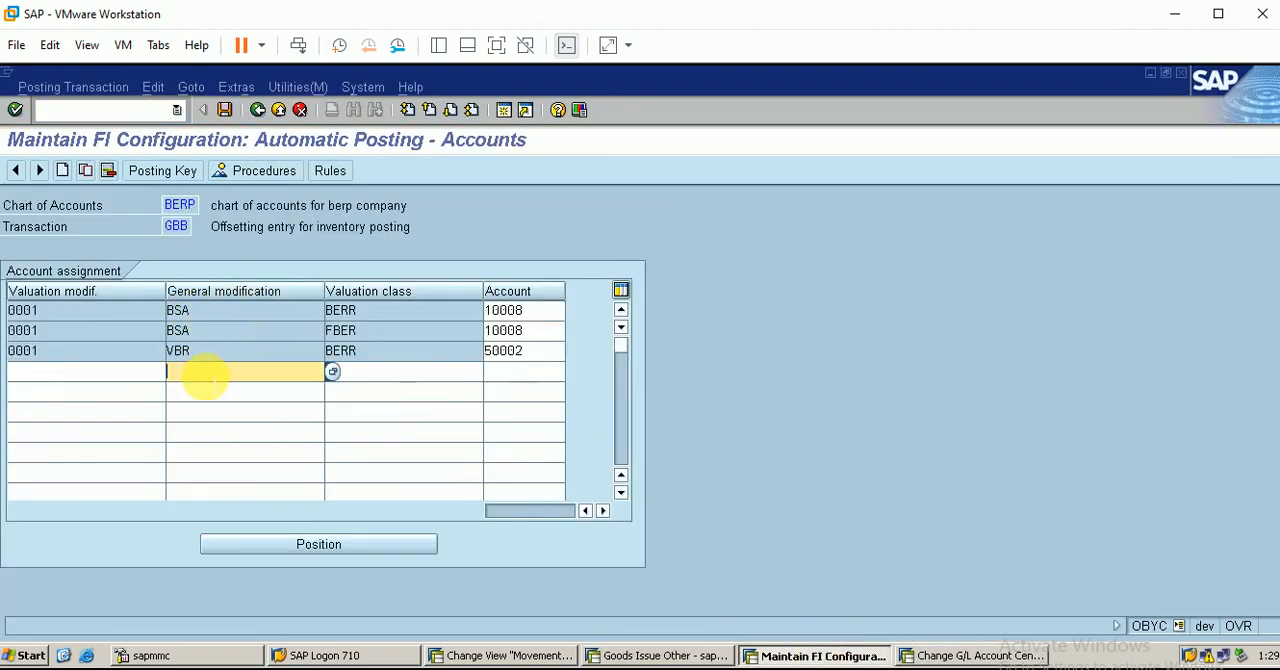
{"action": "type", "text": "b"}
{"action": "key", "text": "BackSpace"}
{"action": "type", "text": "vbr"}
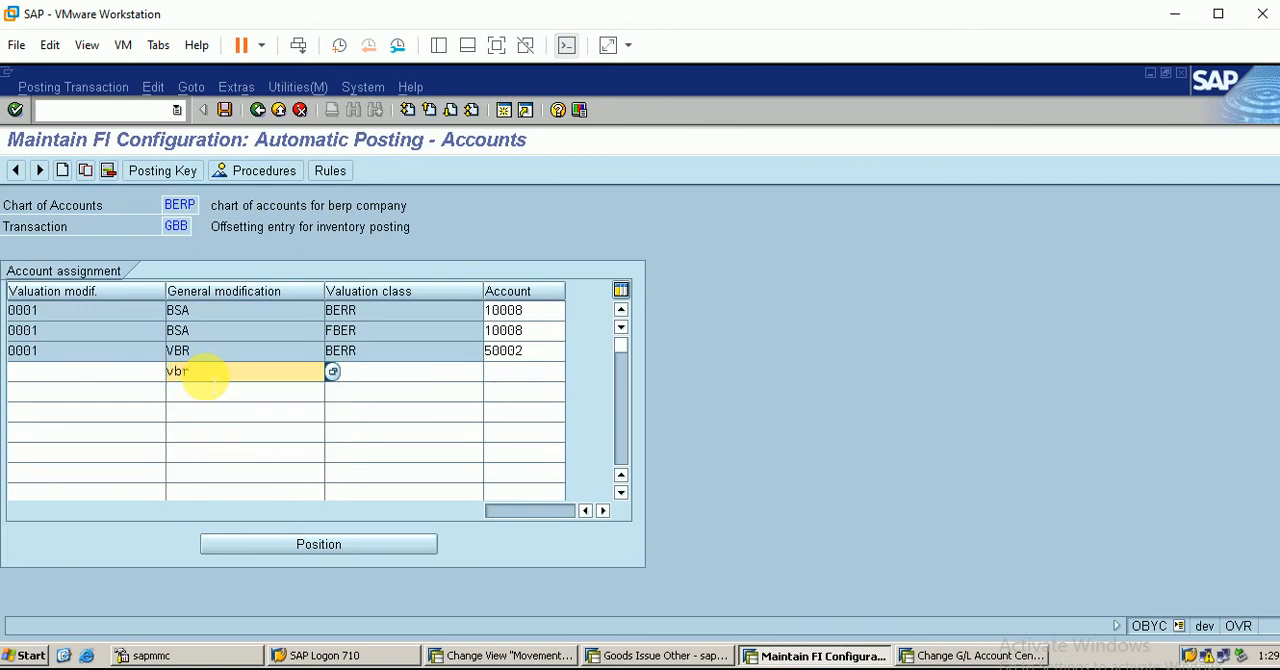
{"action": "left_click", "coordinate": [139, 374]}
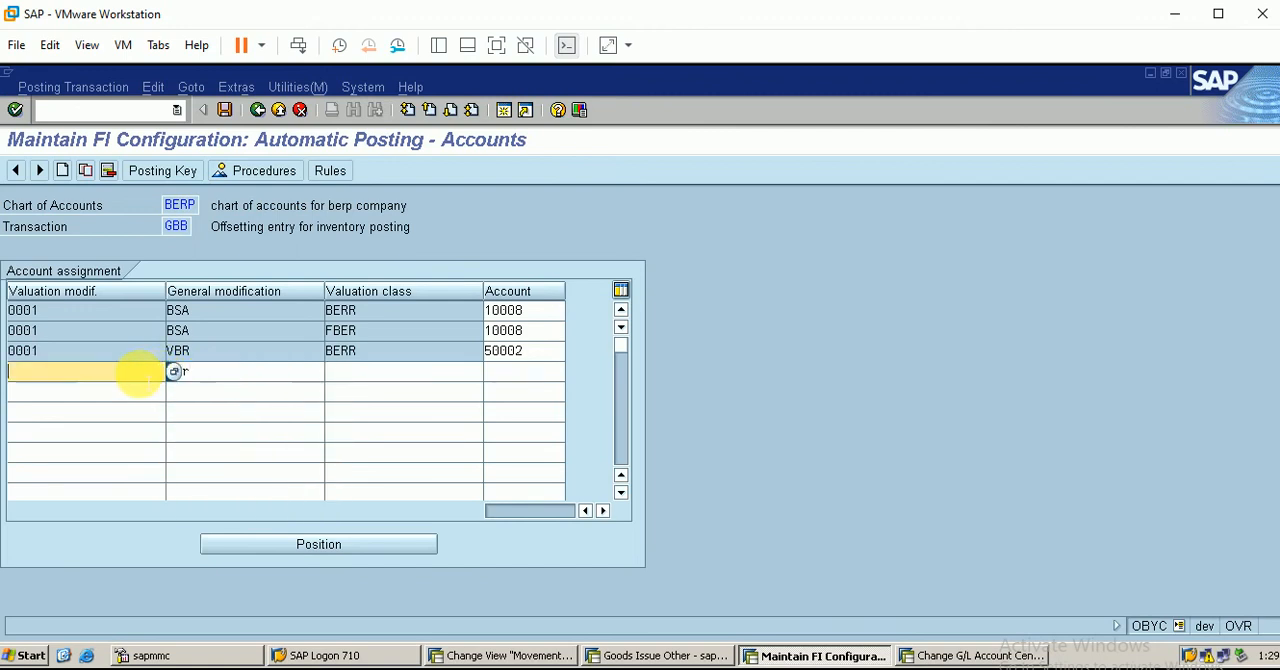
{"action": "type", "text": "0001"}
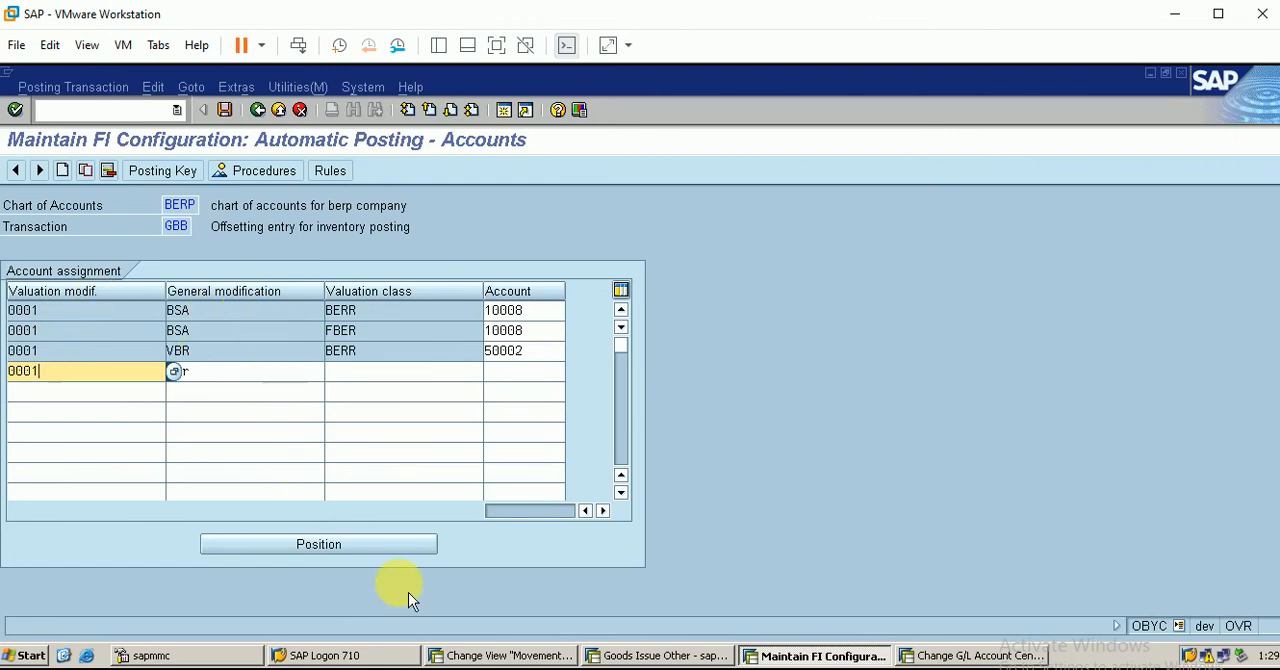
Recheck the goods issue error log and enter valuation class fber on the new 0001 vbr line
{"action": "left_click", "coordinate": [632, 655]}
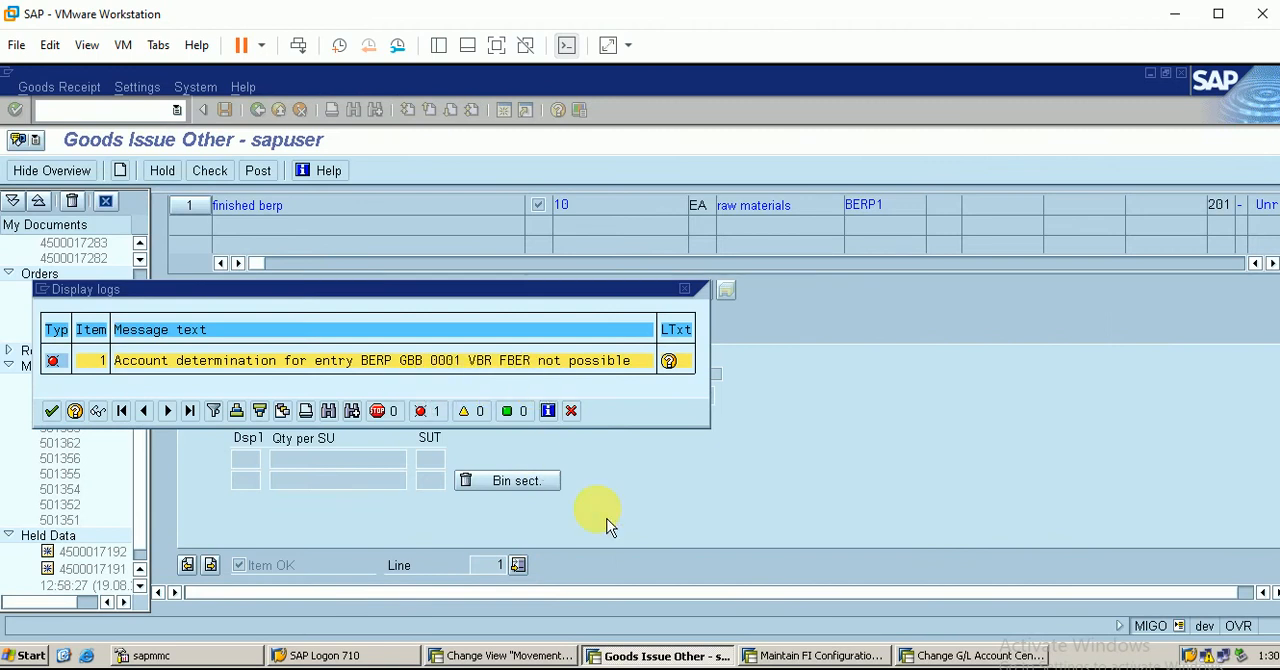
{"action": "left_click", "coordinate": [838, 655]}
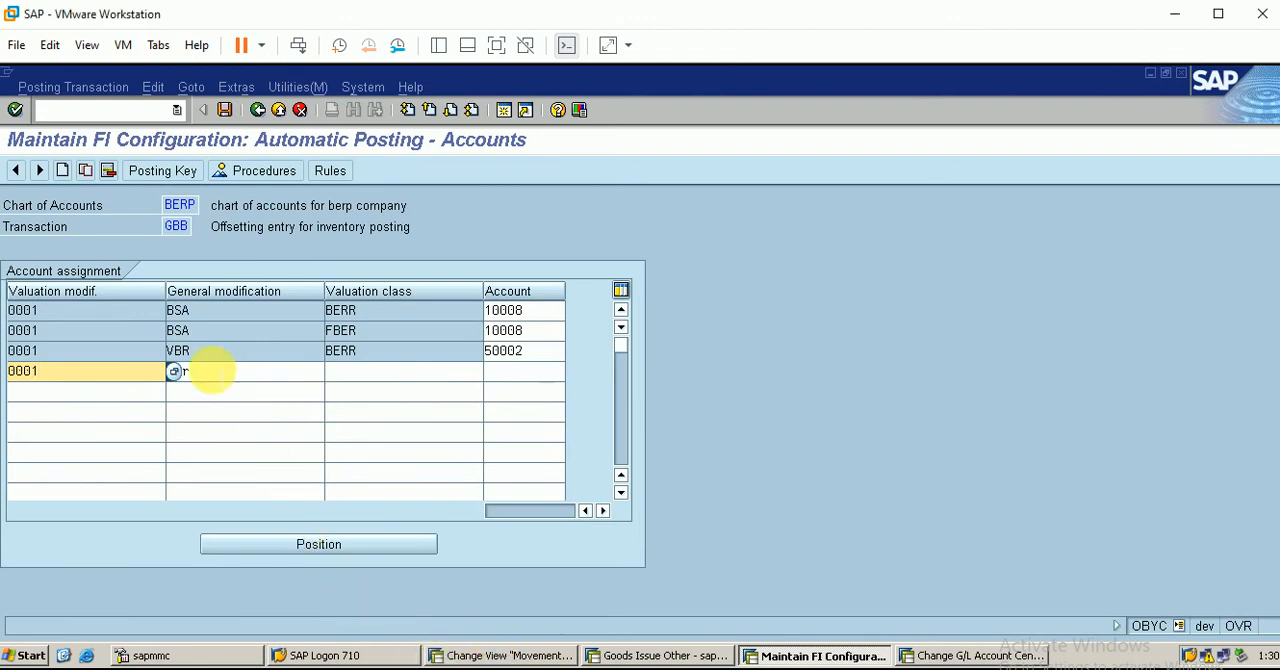
{"action": "left_click", "coordinate": [223, 376]}
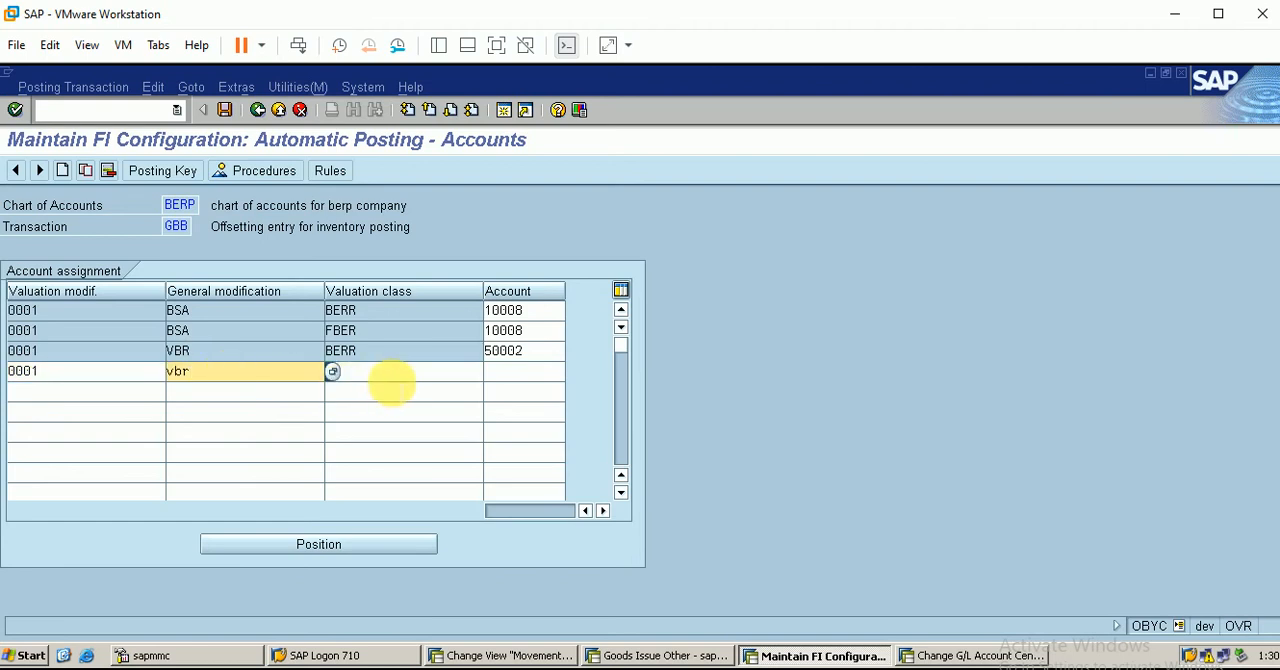
{"action": "left_click", "coordinate": [378, 388]}
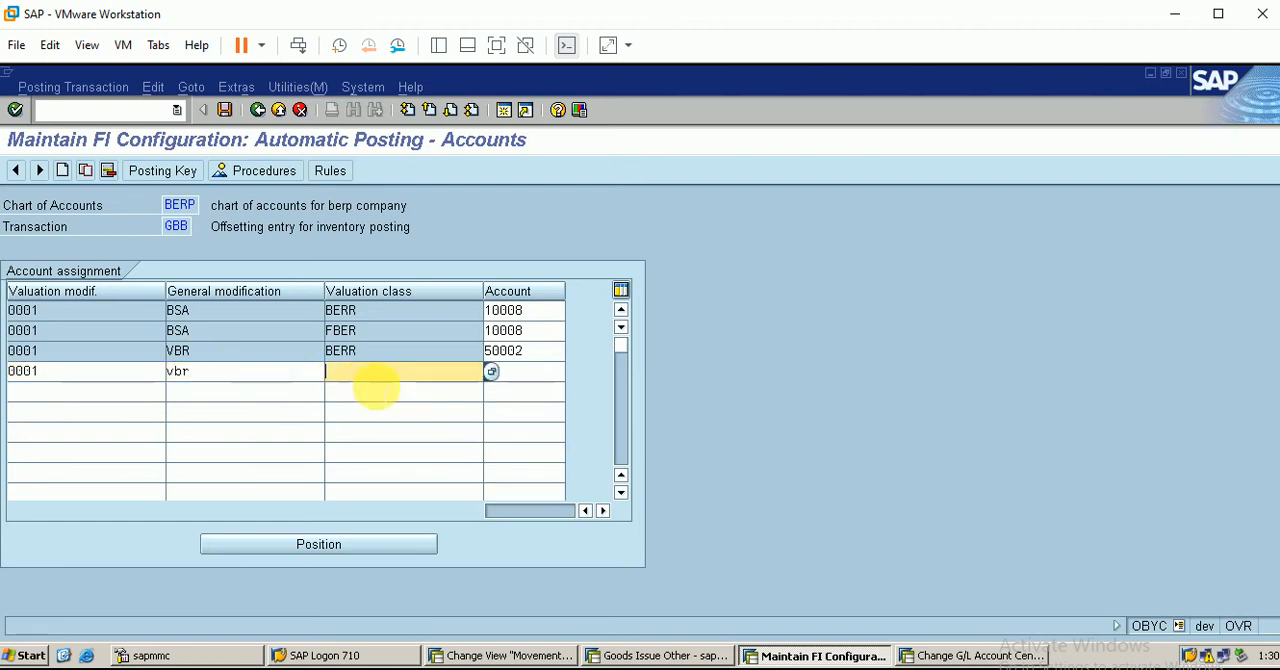
{"action": "left_click", "coordinate": [662, 655]}
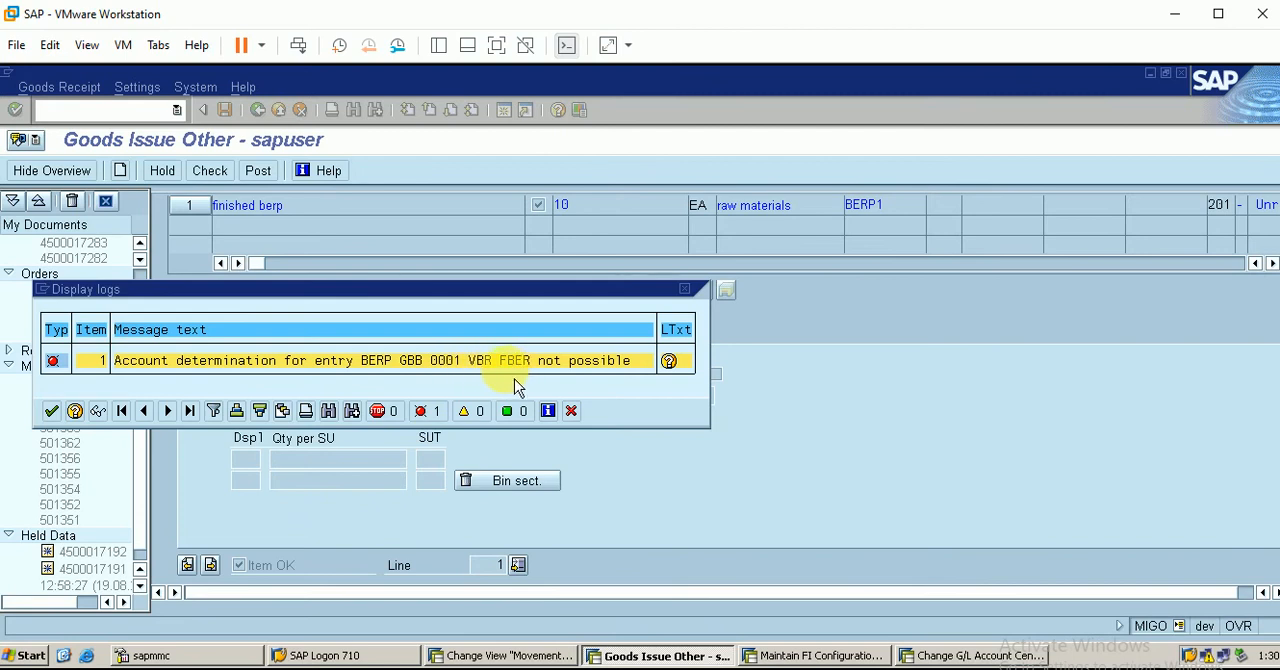
{"action": "left_click", "coordinate": [812, 656]}
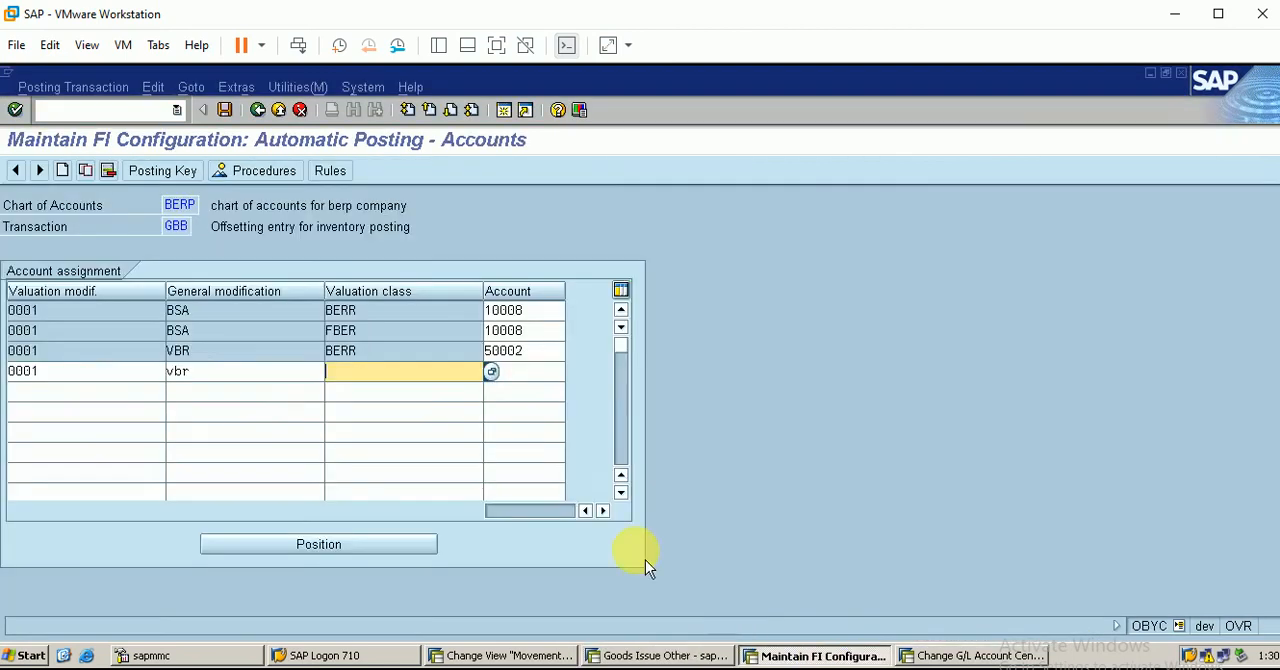
{"action": "type", "text": "fber"}
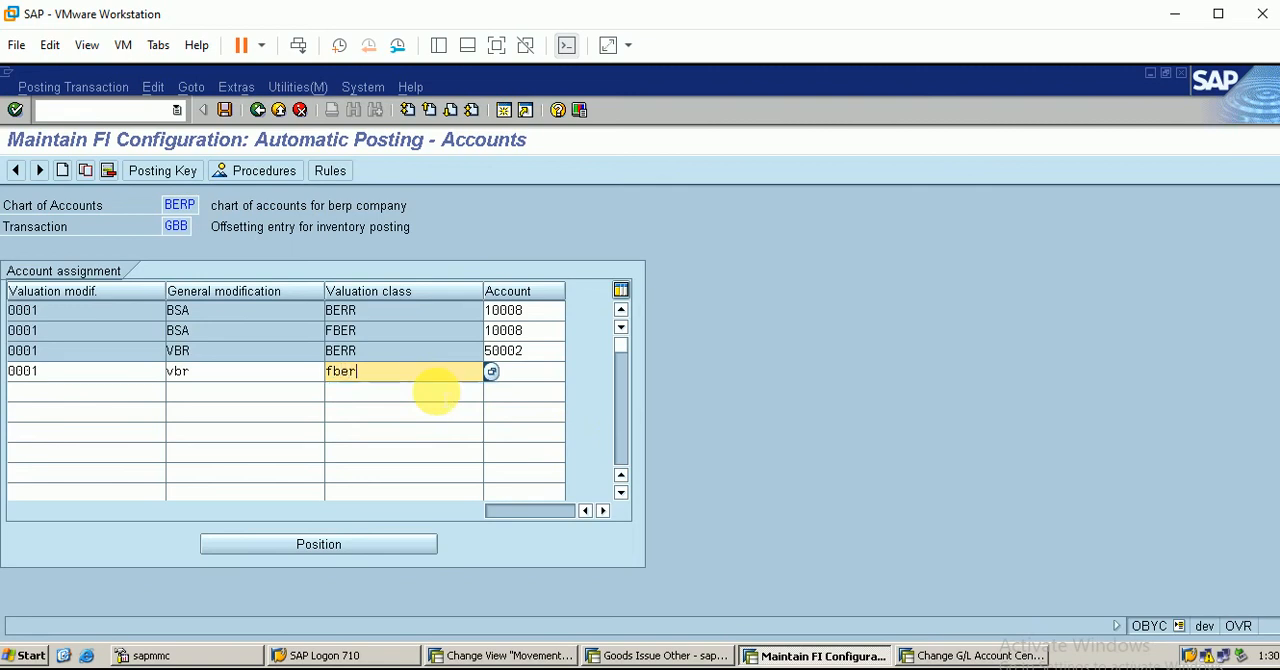
Assign account 50002 to the new 0001 vbr fber line
{"action": "left_click", "coordinate": [530, 371]}
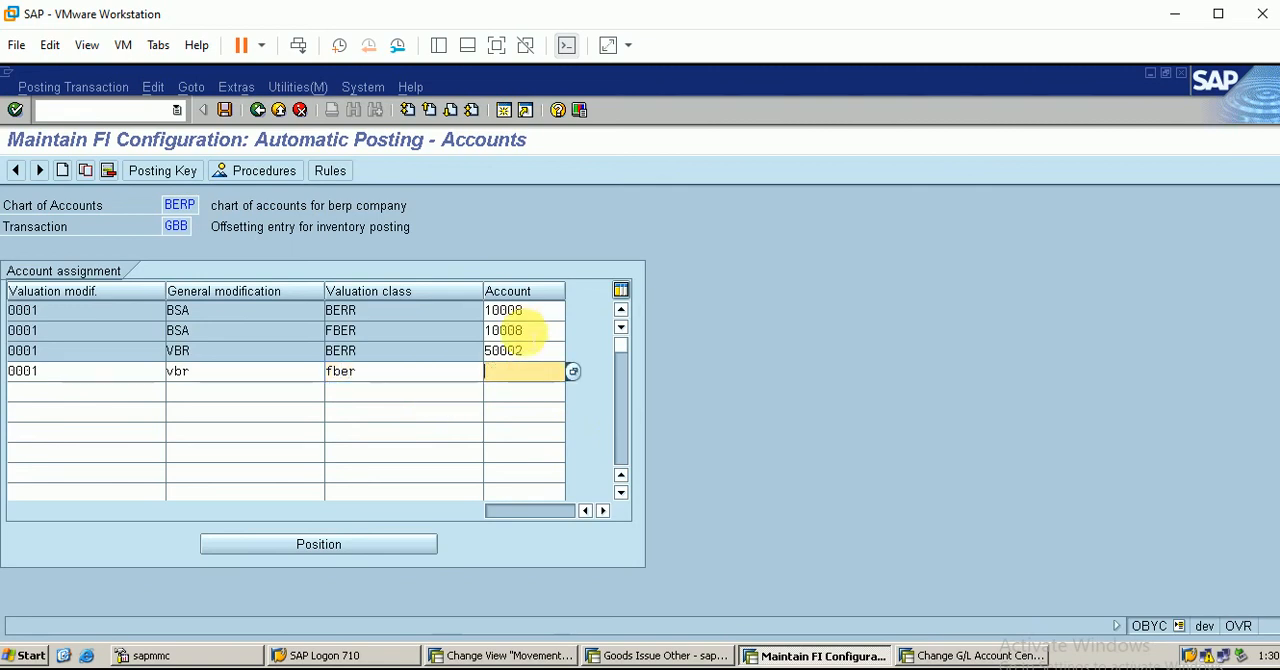
{"action": "type", "text": "500"}
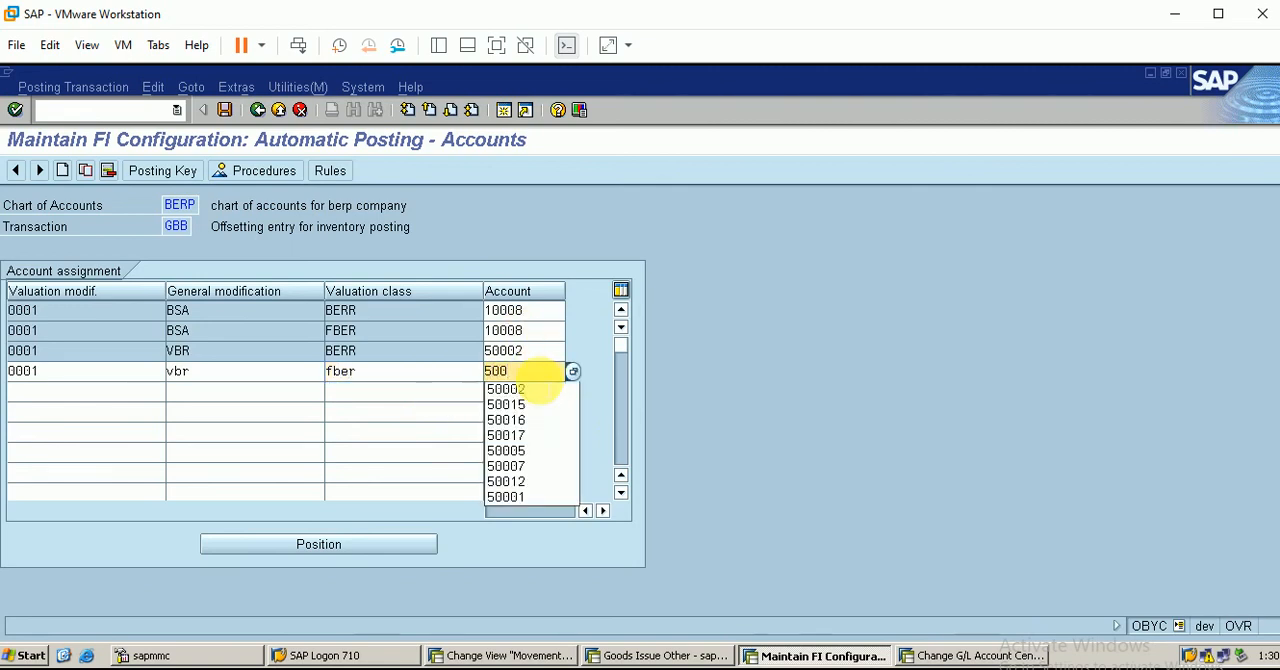
{"action": "type", "text": "02"}
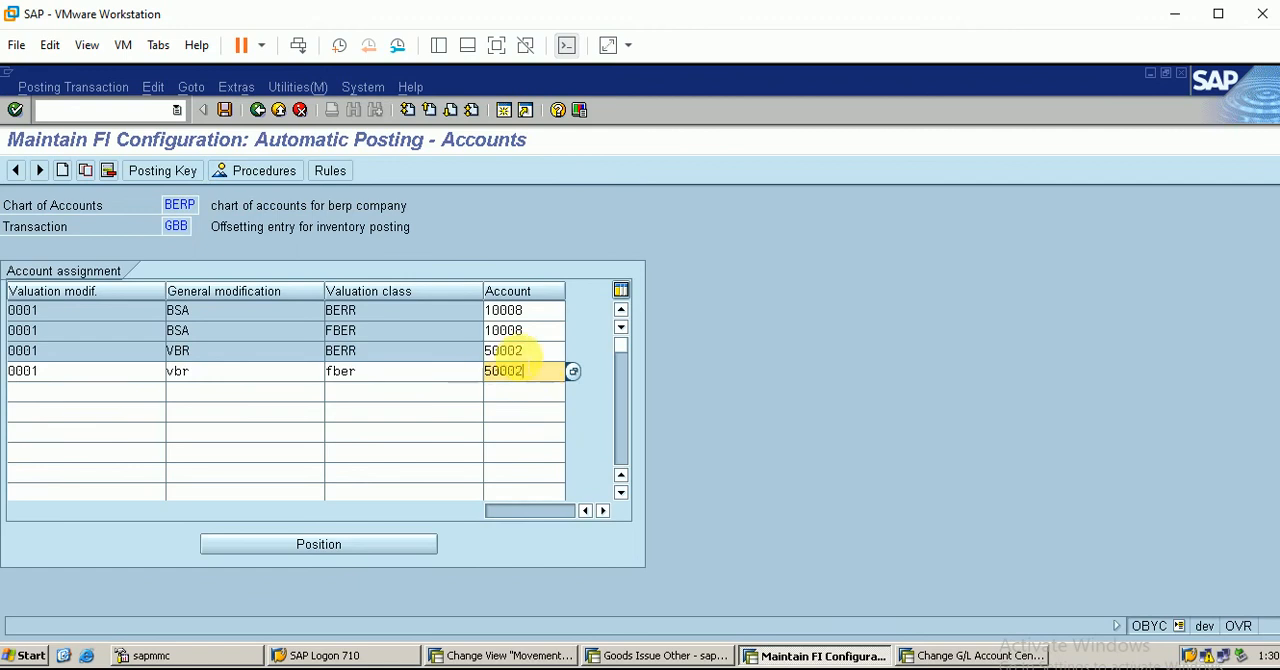
Switch to the G/L account session and examine the control data and field status group of expense account 50002, material consumption
{"action": "left_click", "coordinate": [965, 656]}
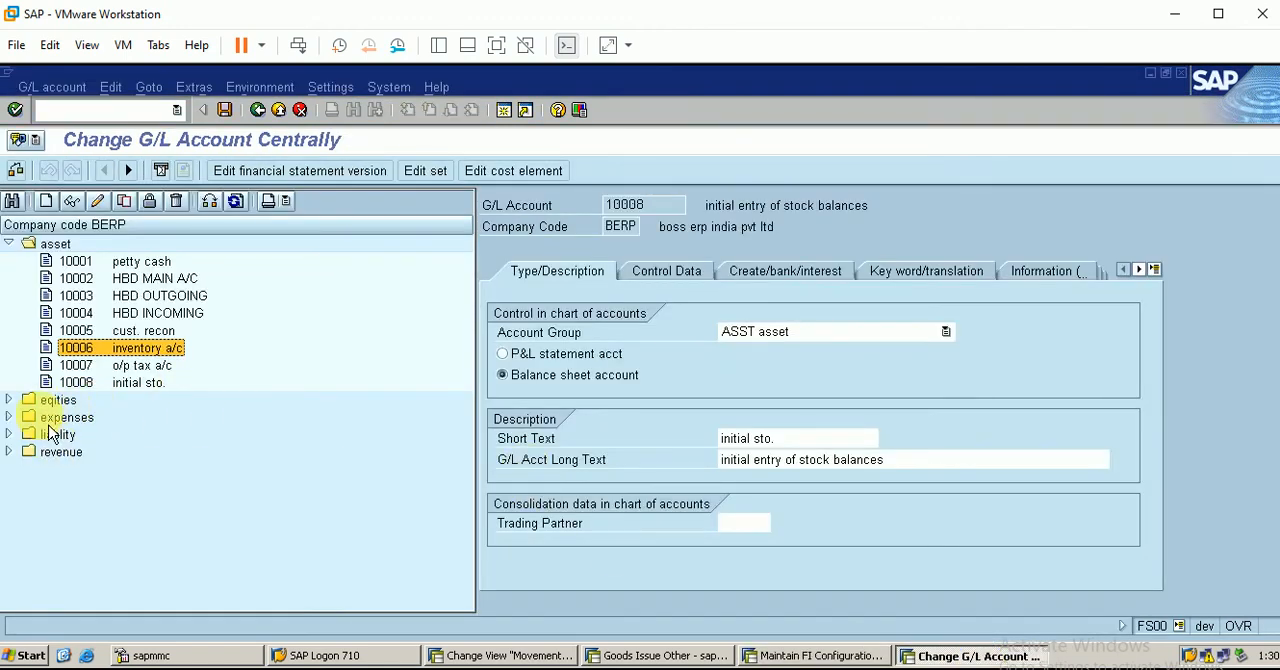
{"action": "left_click", "coordinate": [11, 418]}
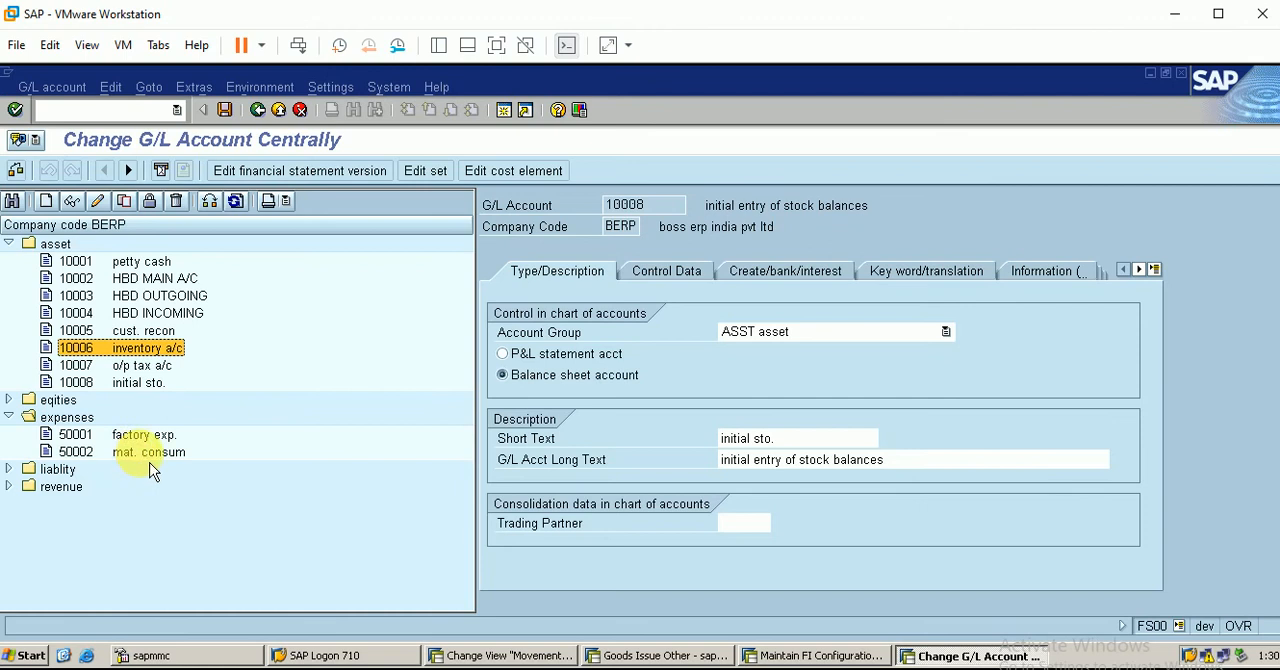
{"action": "double_click", "coordinate": [163, 459]}
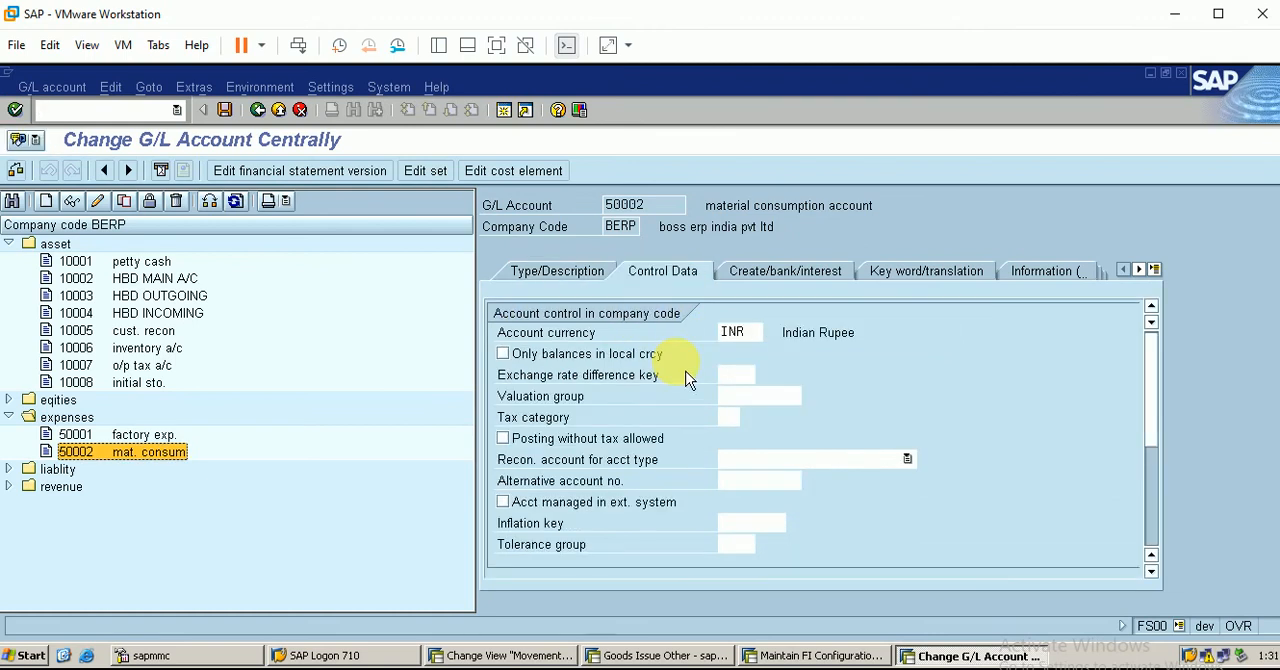
{"action": "left_click", "coordinate": [1164, 522]}
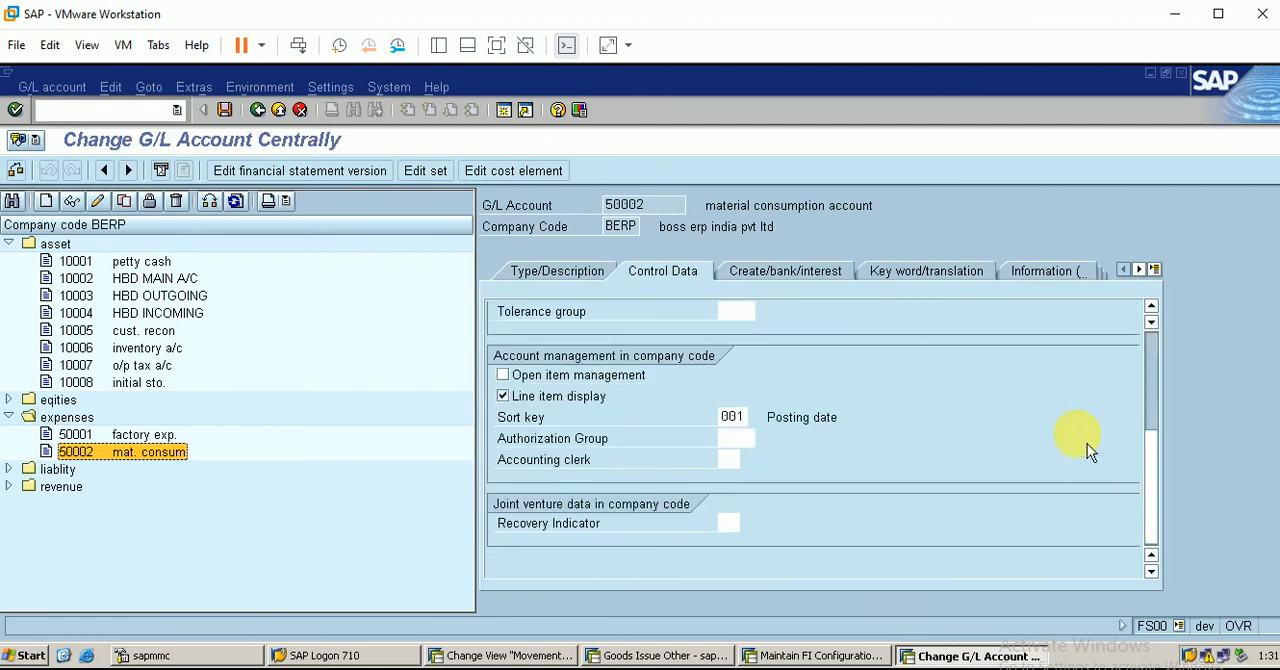
{"action": "left_click", "coordinate": [802, 281]}
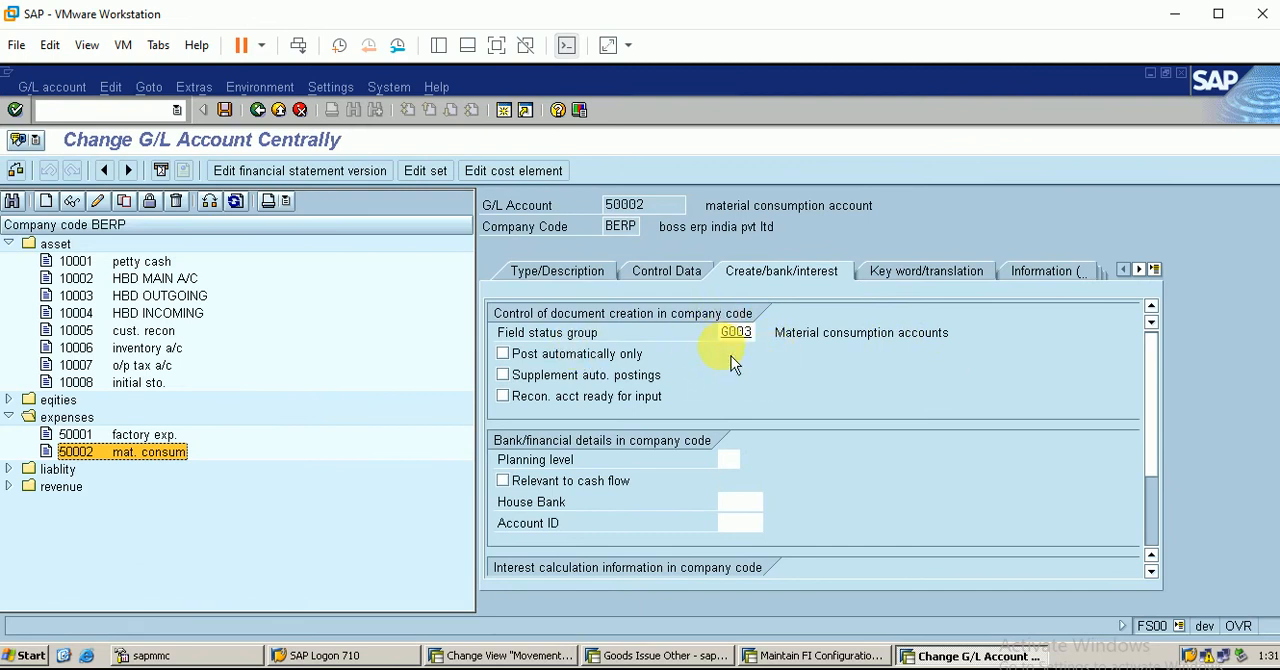
{"action": "left_click", "coordinate": [679, 283]}
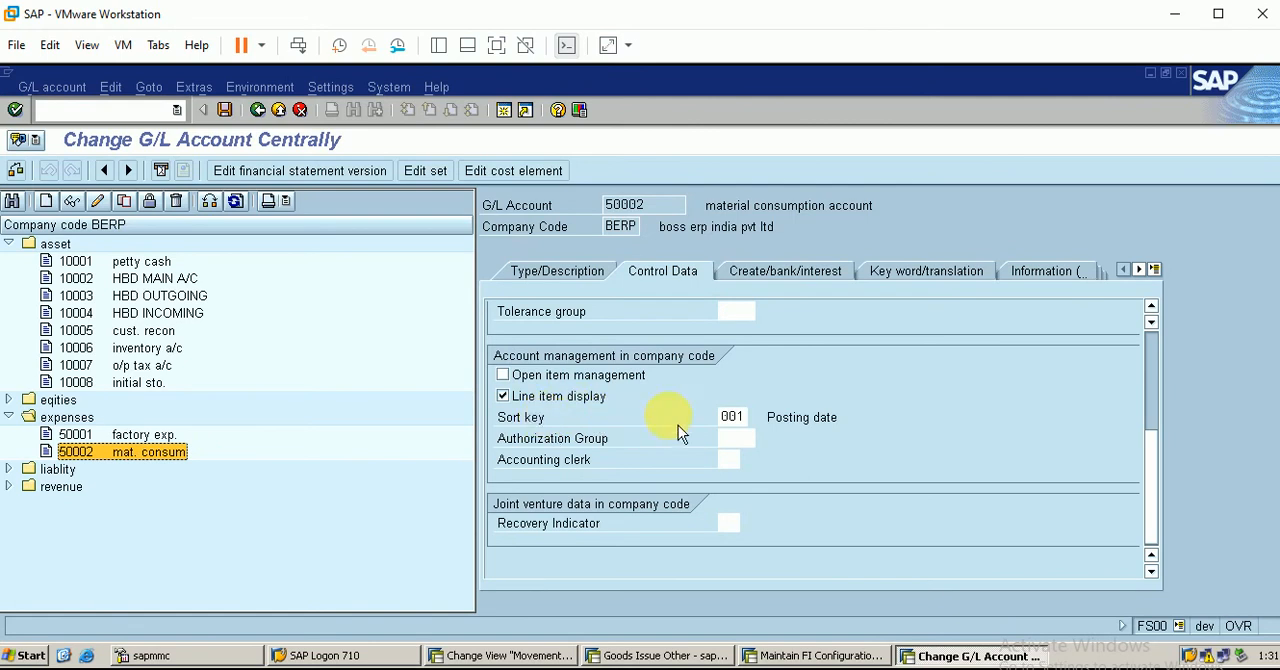
{"action": "scroll", "coordinate": [1168, 353], "scroll_direction": "up", "scroll_amount": 4}
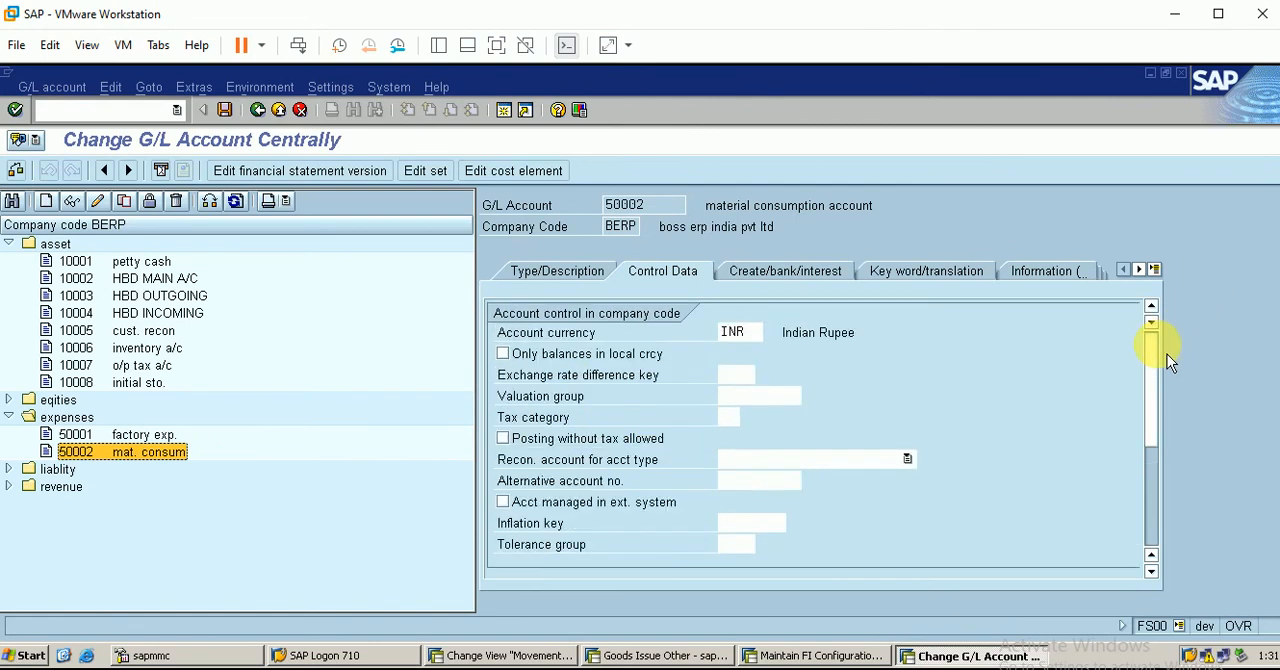
Review the indicators and default account assignment of cost element 50002, and return to the G/L account
{"action": "left_click", "coordinate": [569, 283]}
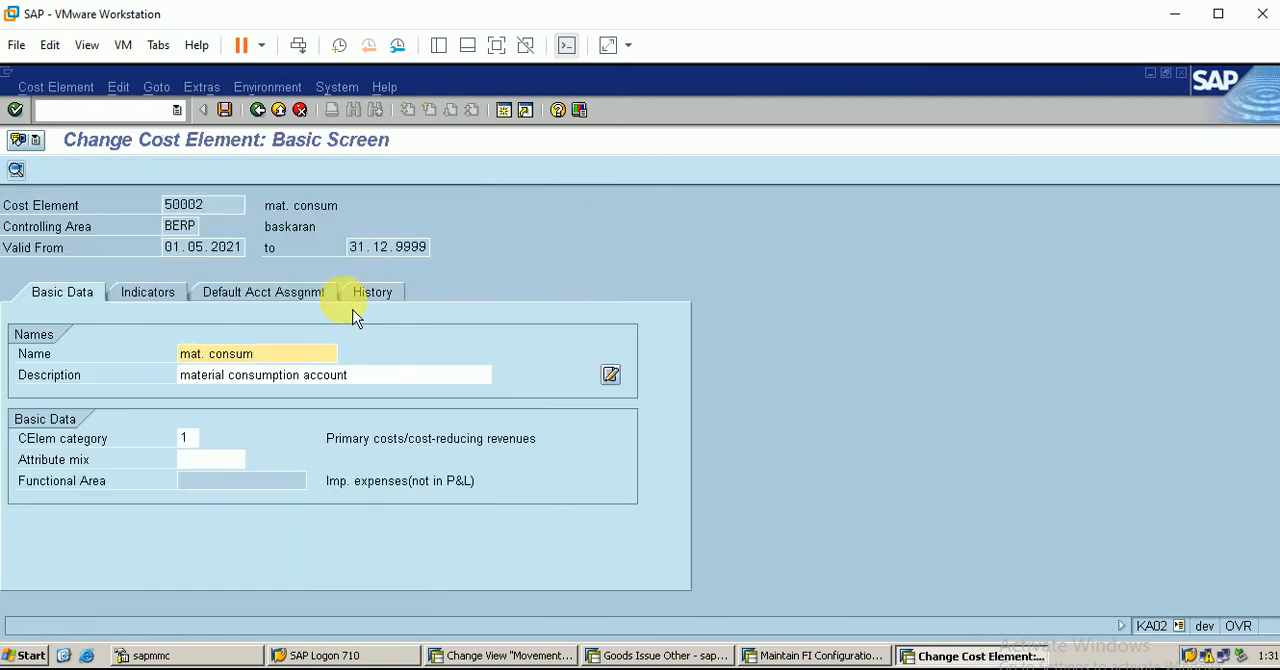
{"action": "left_click", "coordinate": [166, 308]}
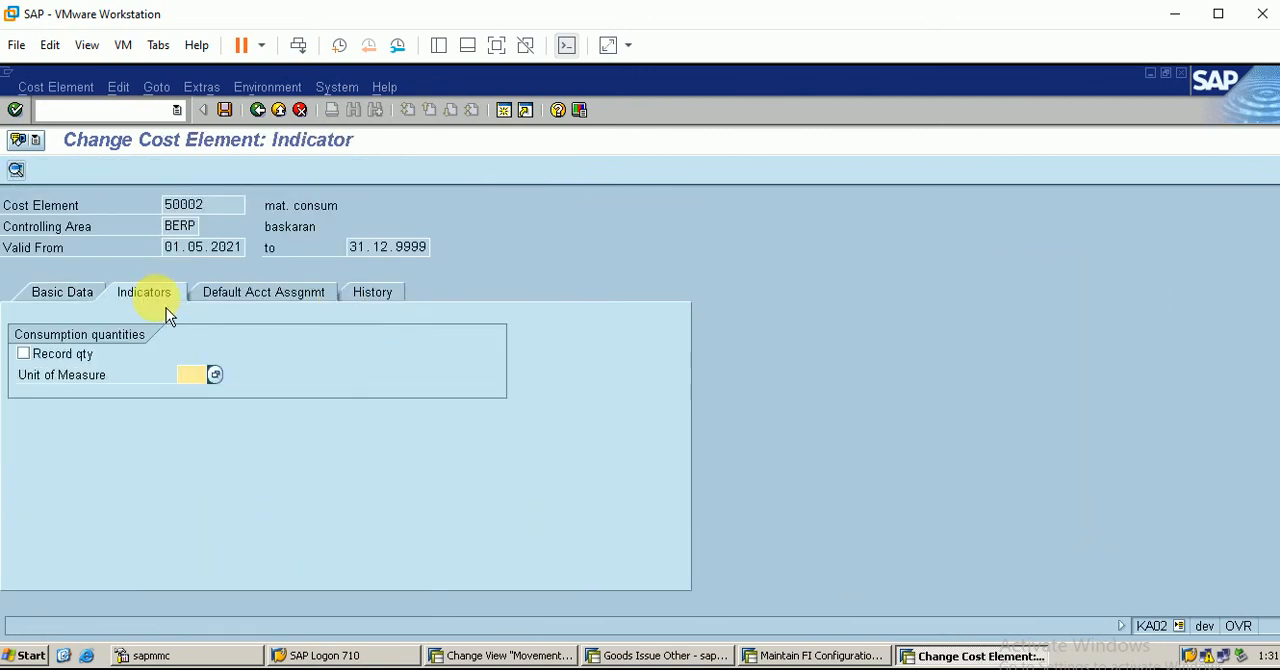
{"action": "left_click", "coordinate": [224, 299]}
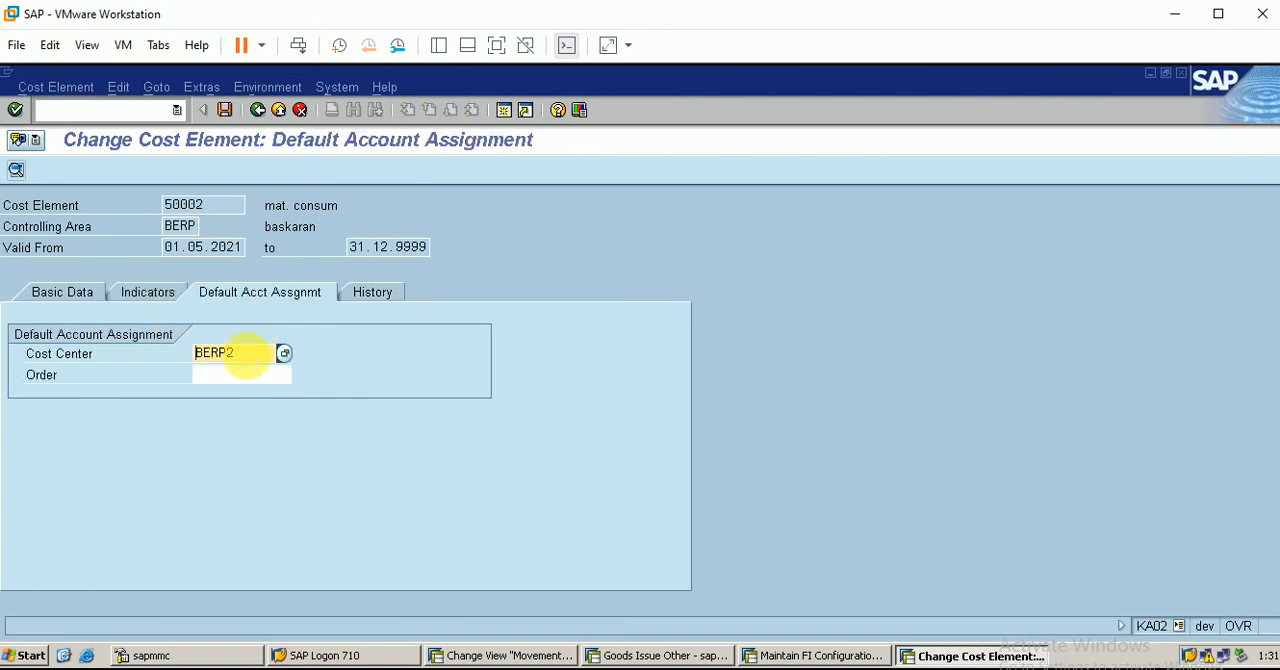
{"action": "left_click", "coordinate": [150, 293]}
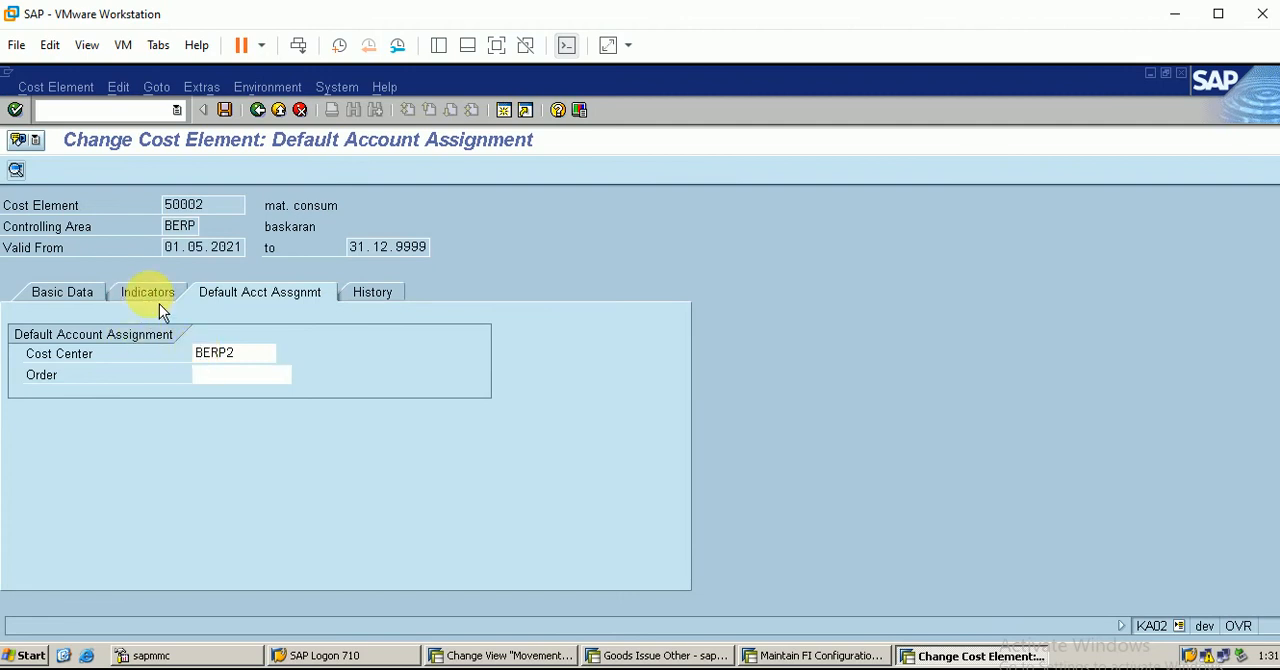
{"action": "left_click", "coordinate": [88, 298]}
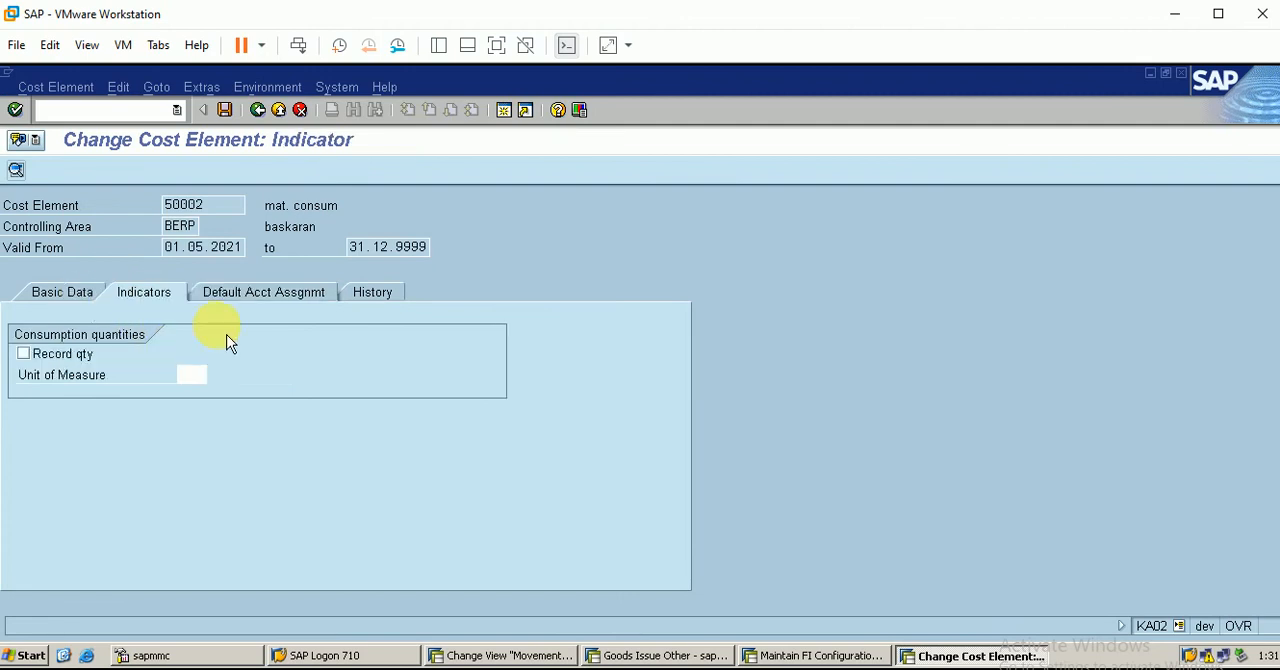
{"action": "left_click", "coordinate": [228, 112]}
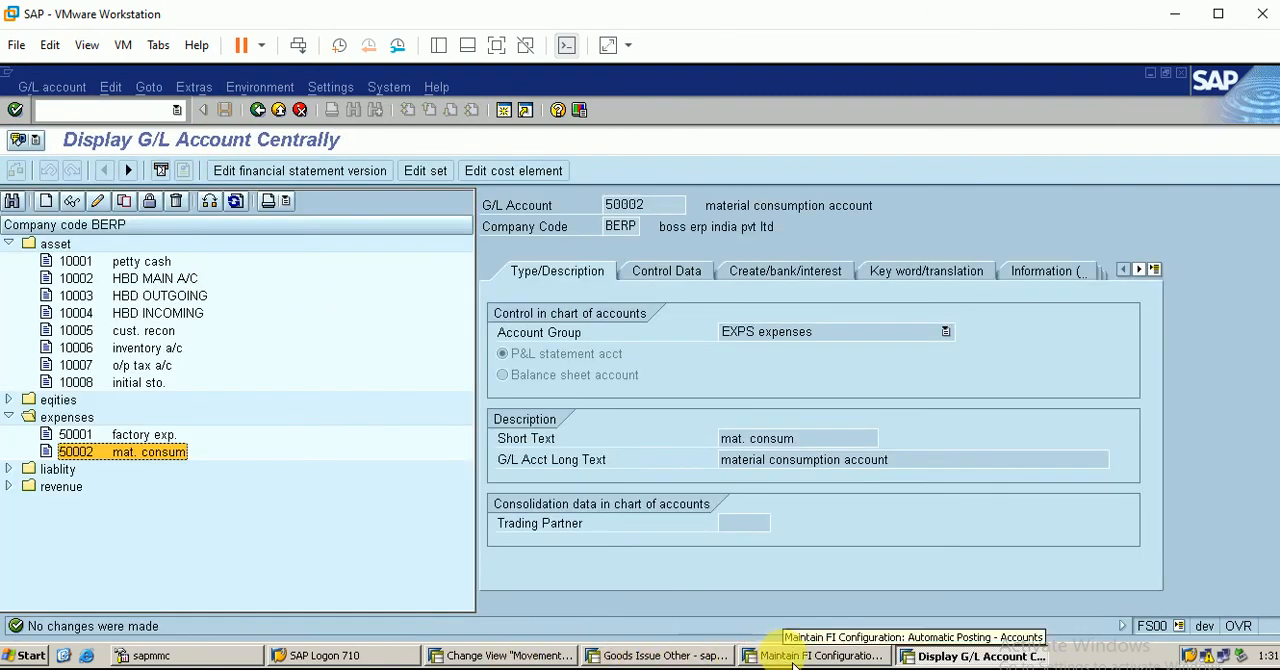
Save the GBB account assignments under customizing request DEVK900057 and return to the posting procedures list
{"action": "left_click", "coordinate": [752, 658]}
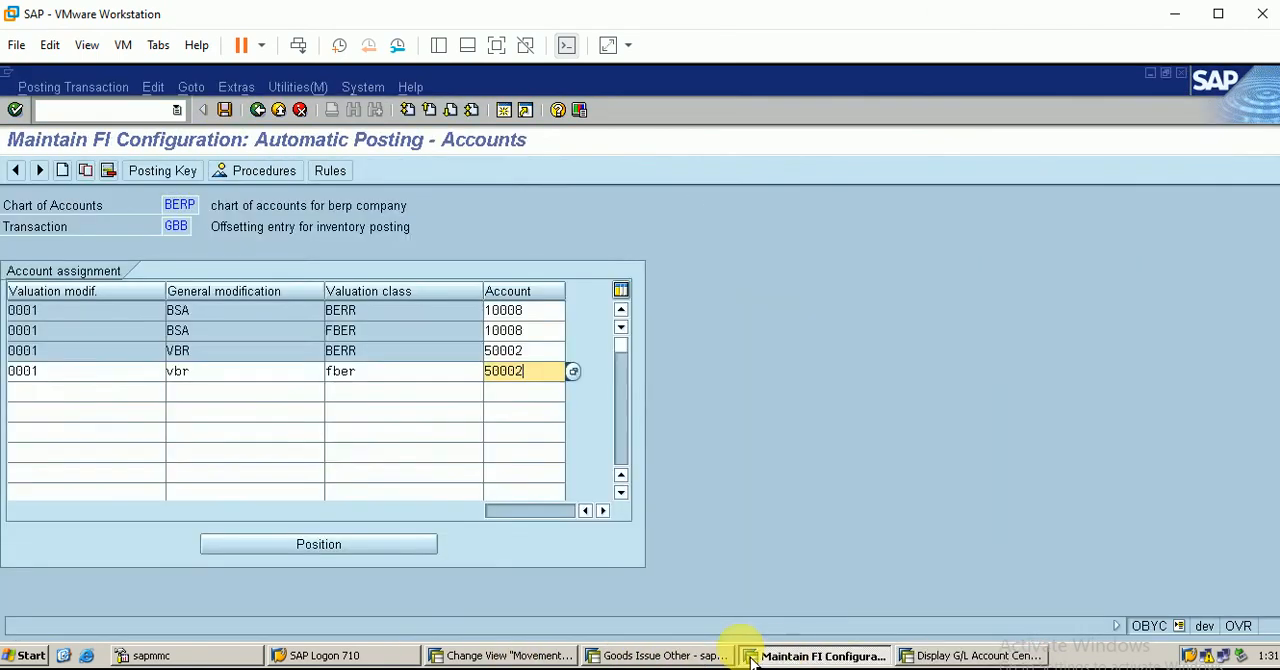
{"action": "left_click", "coordinate": [225, 111]}
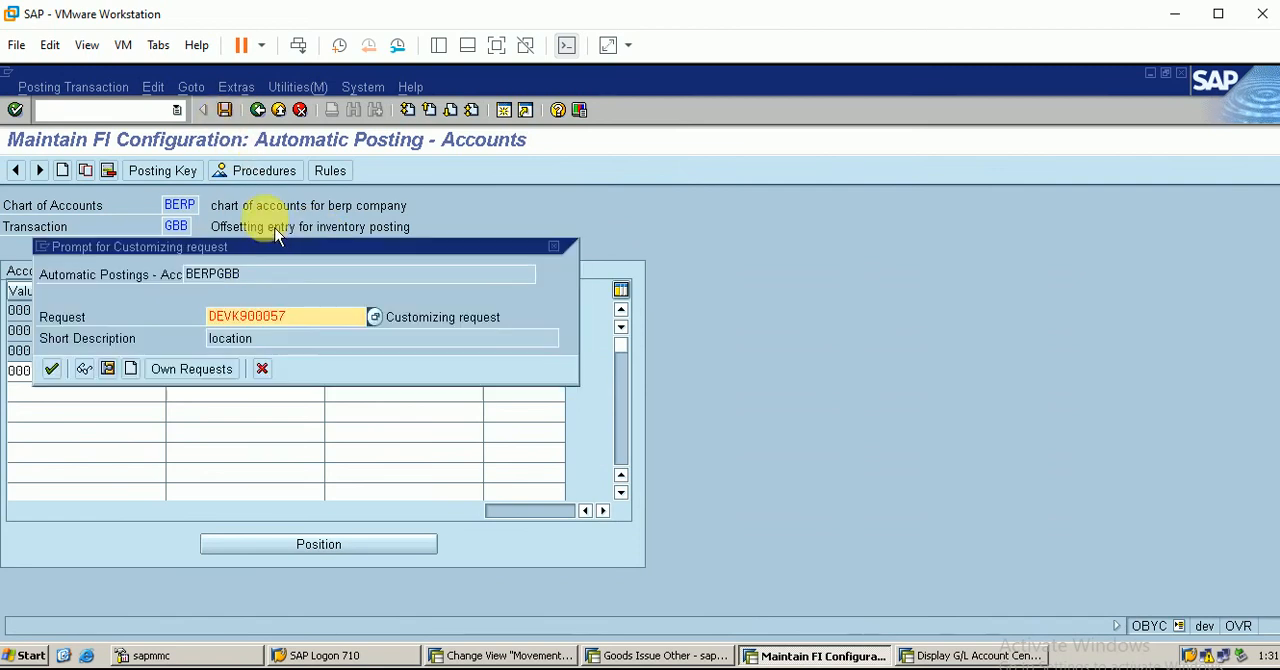
{"action": "left_click", "coordinate": [52, 370]}
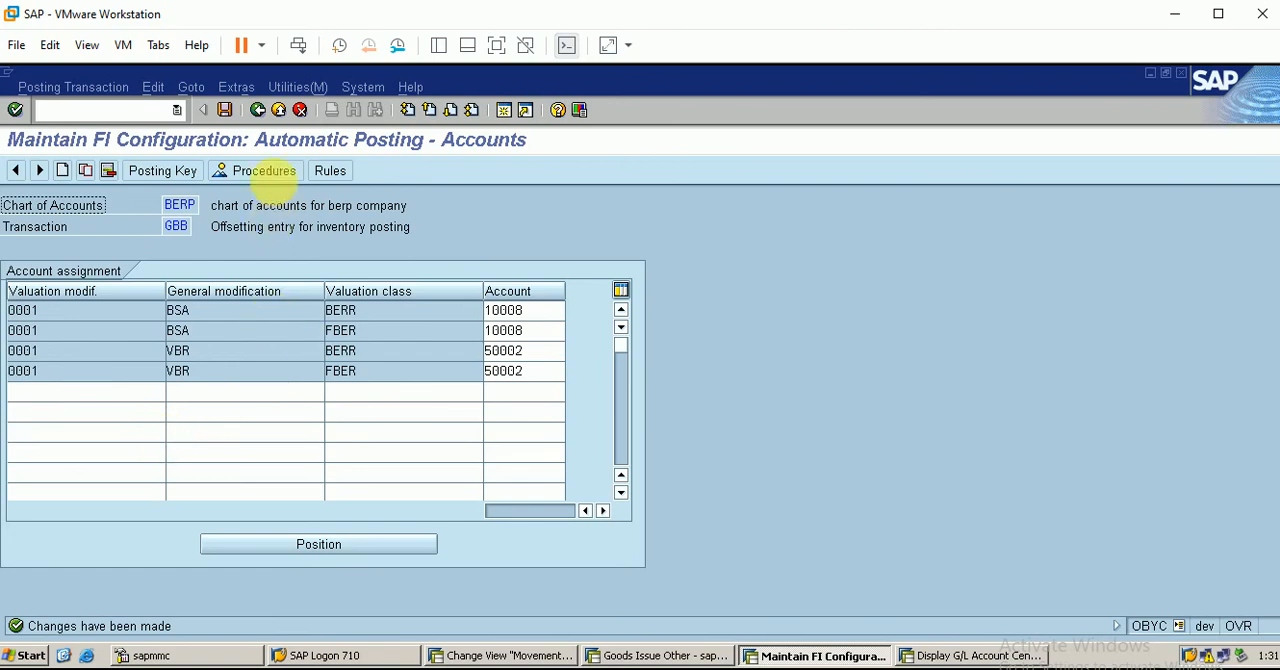
{"action": "left_click", "coordinate": [257, 110]}
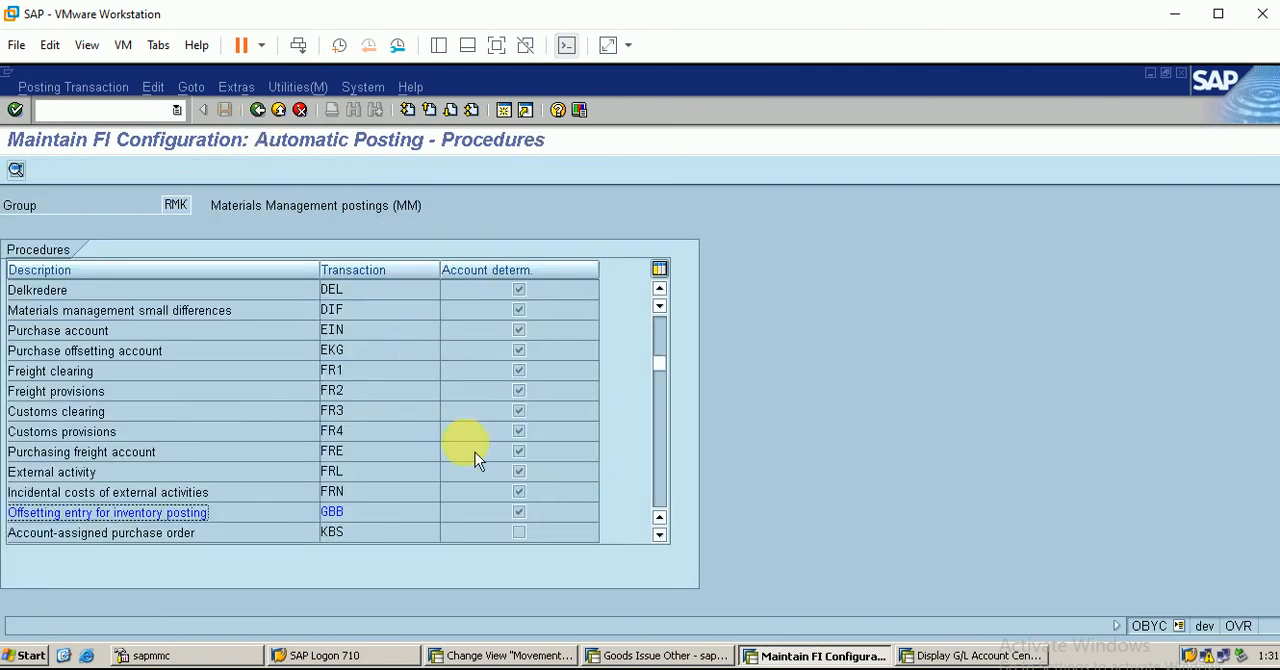
Close the error log in the goods issue session, recheck the goods issue and post it
{"action": "left_click", "coordinate": [657, 655]}
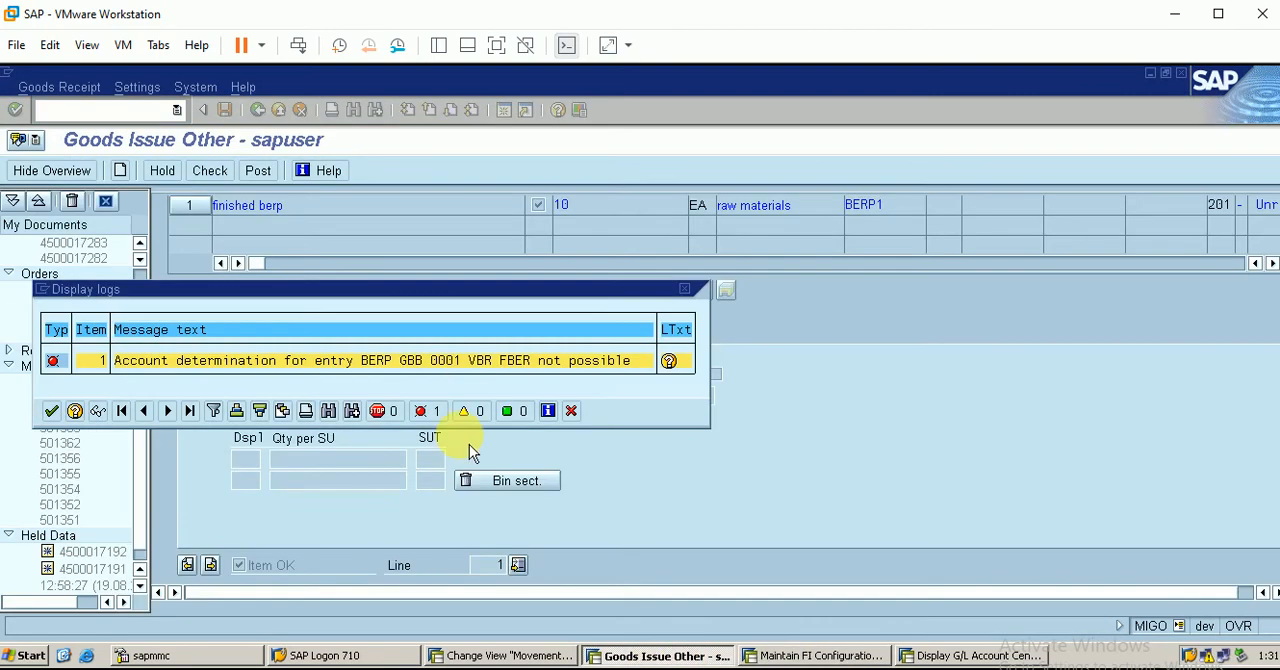
{"action": "left_click", "coordinate": [52, 411]}
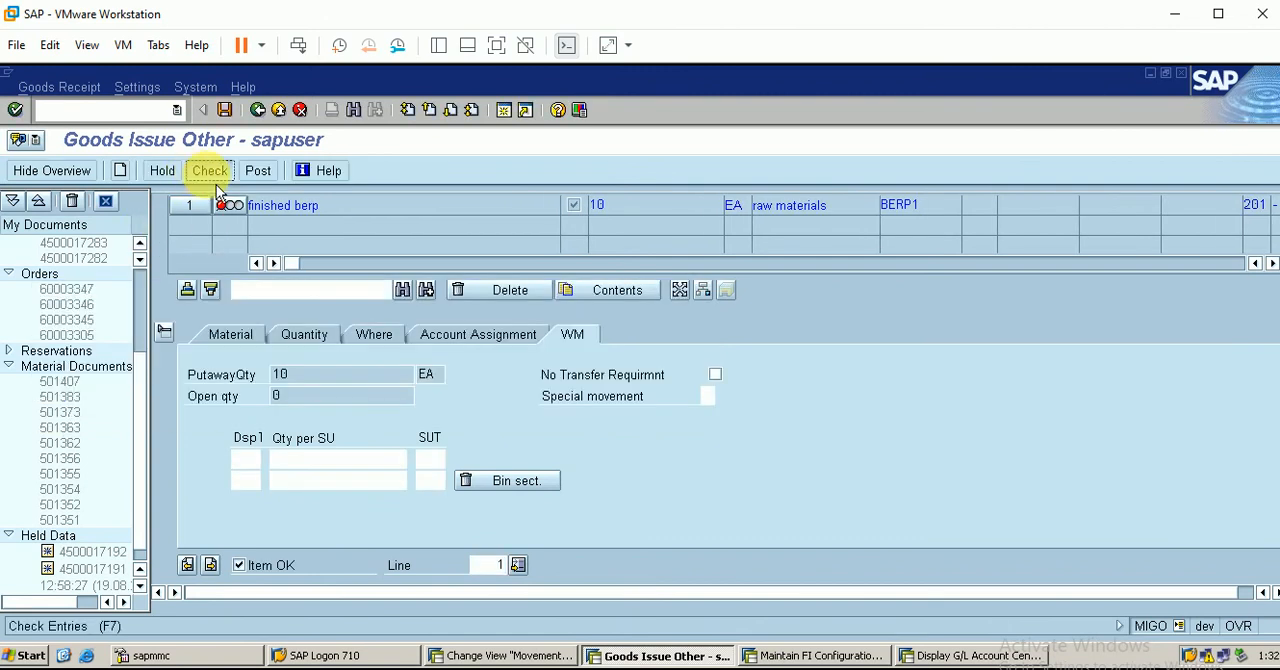
{"action": "left_click", "coordinate": [209, 170]}
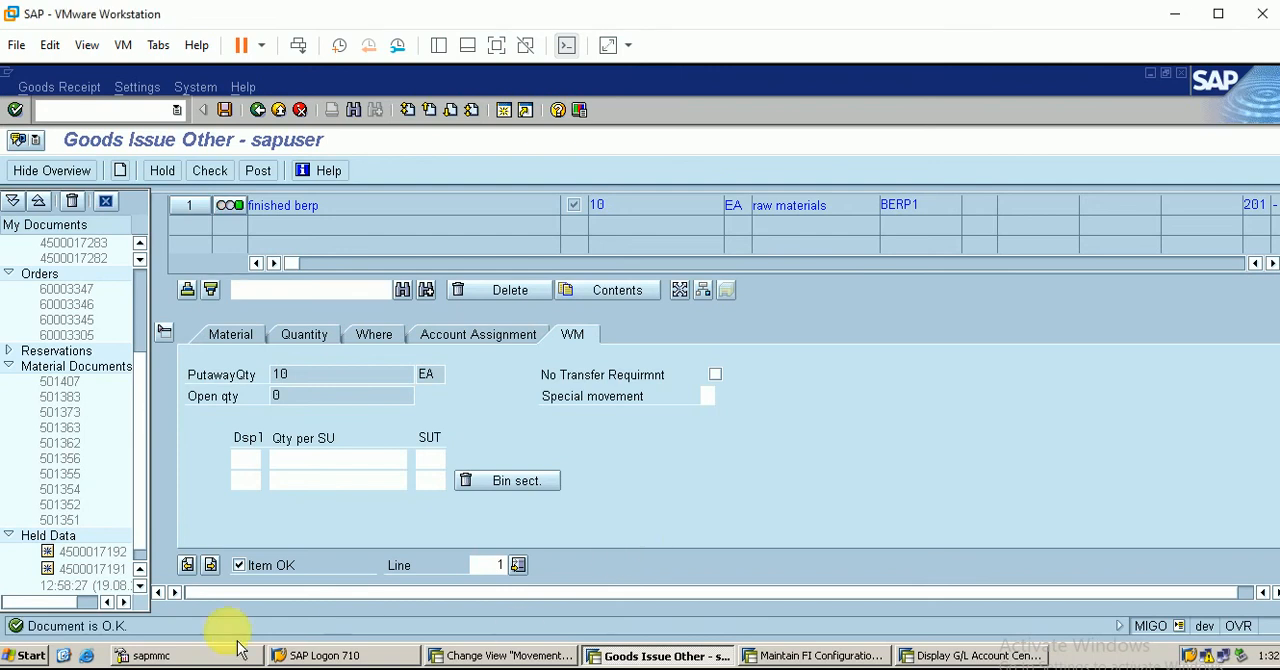
{"action": "left_click", "coordinate": [257, 170]}
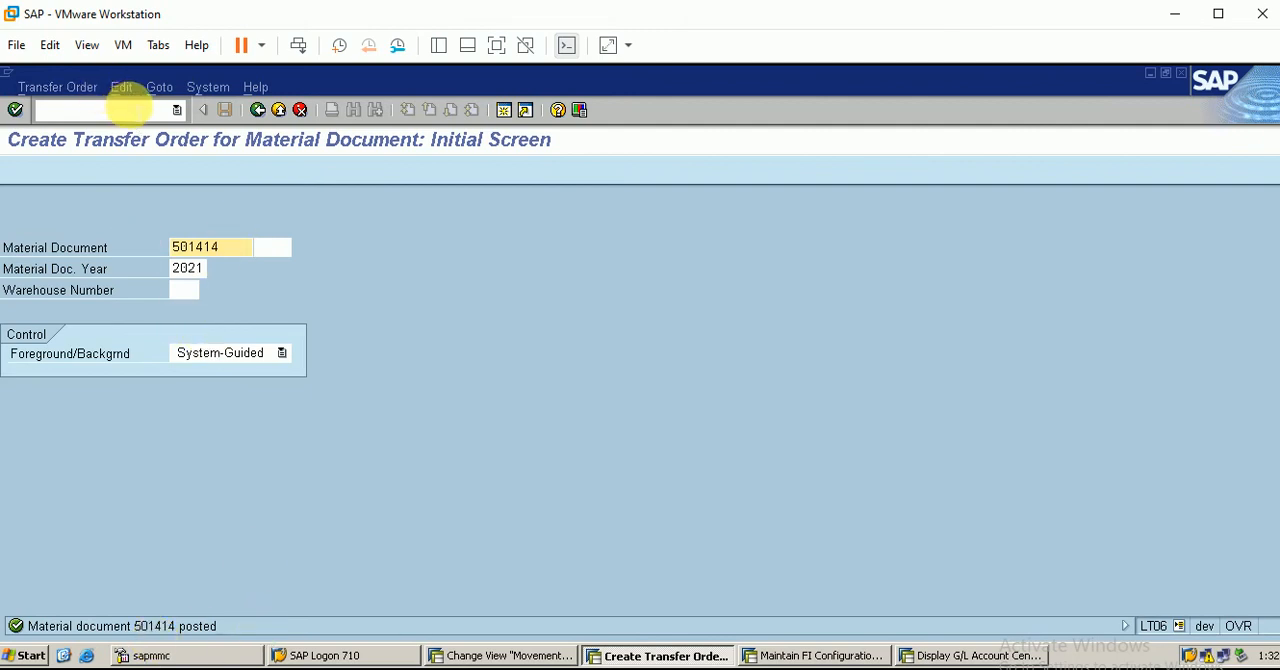
Open transaction LS26 in the automatic posting session and display the stock overview of material 300000360 in warehouse BER
{"action": "left_click", "coordinate": [90, 110]}
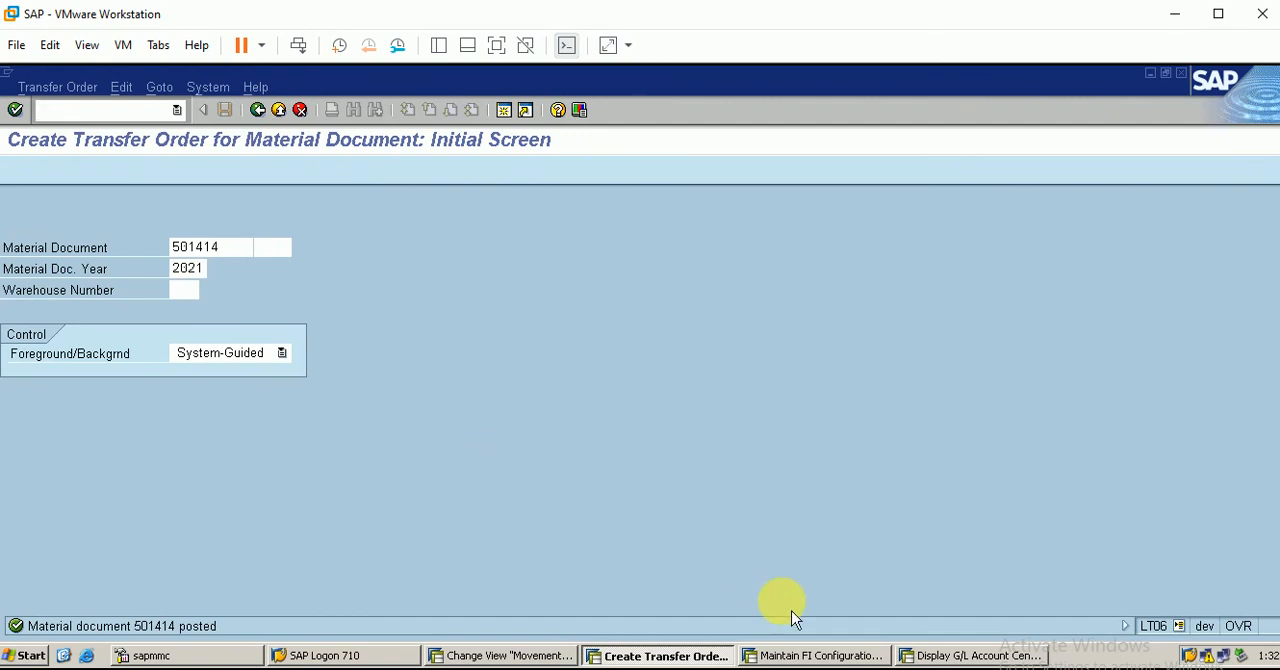
{"action": "left_click", "coordinate": [842, 656]}
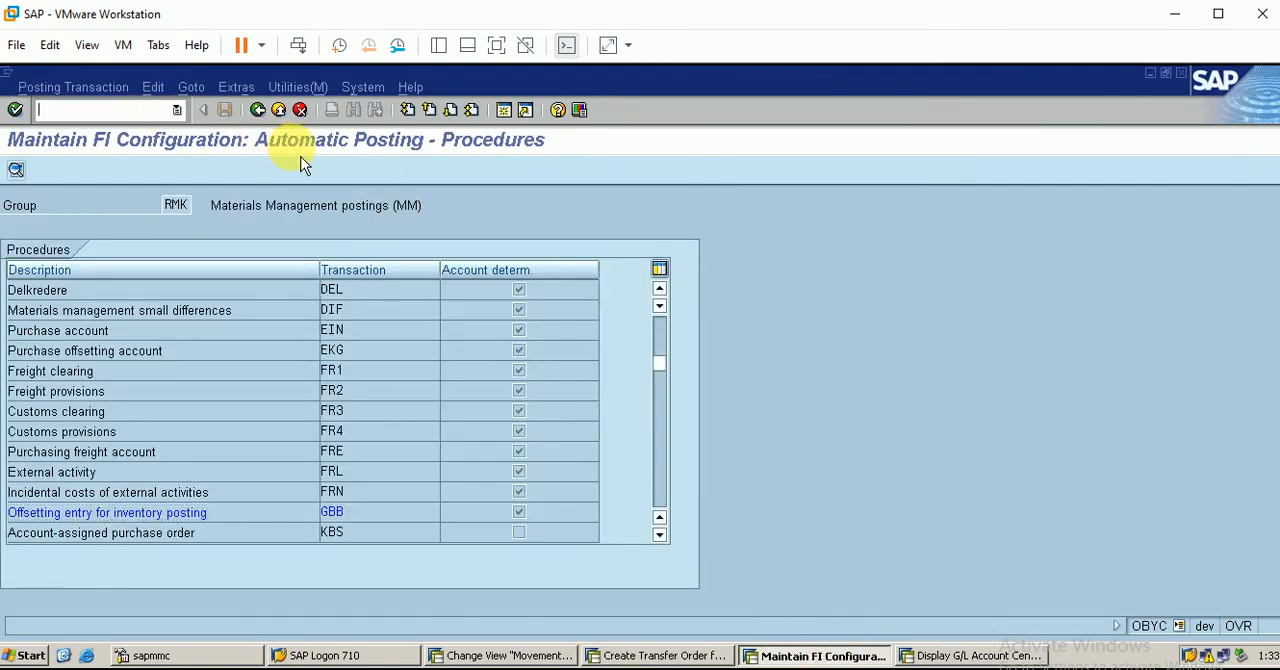
{"action": "type", "text": "/nls26"}
{"action": "key", "text": "Return"}
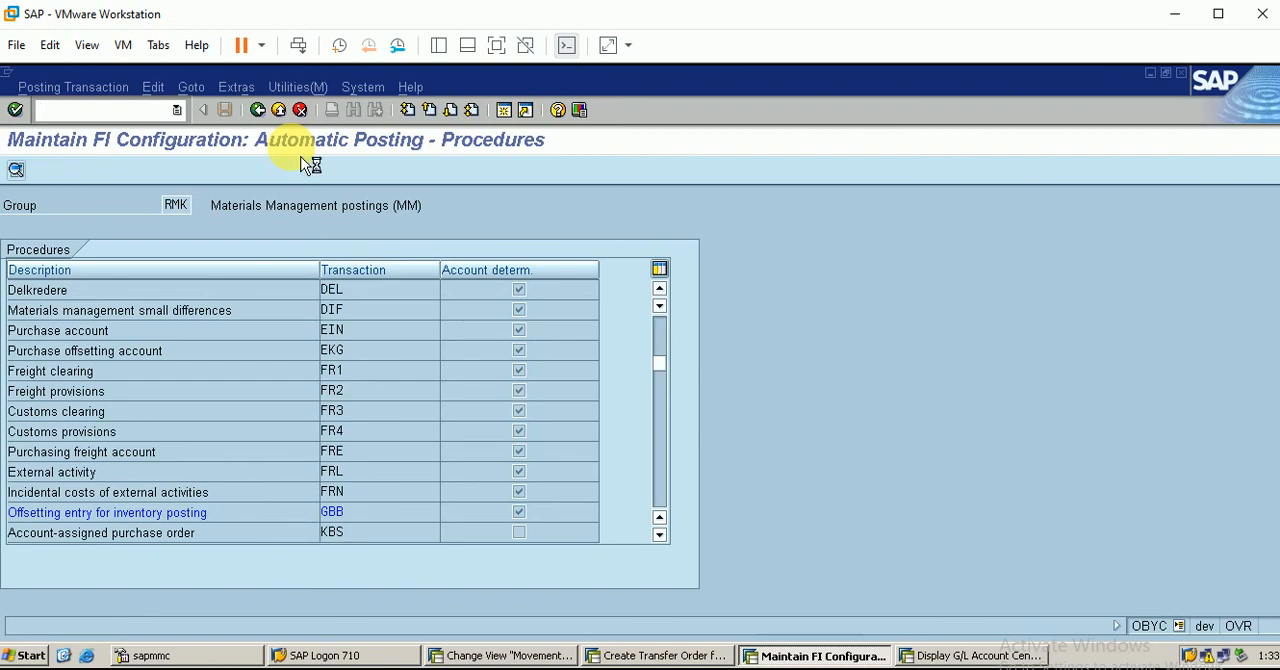
{"action": "left_click", "coordinate": [20, 111]}
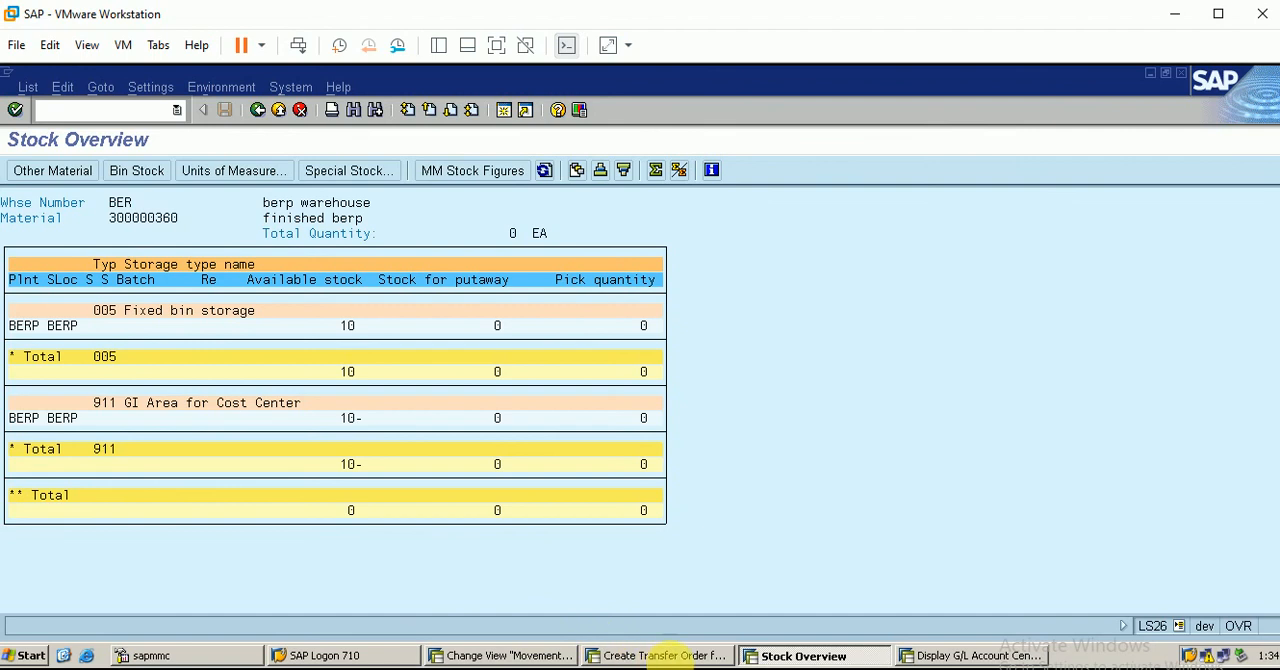
Return to the transfer order session and start the transfer order for the posted material document in warehouse ber
{"action": "left_click", "coordinate": [672, 656]}
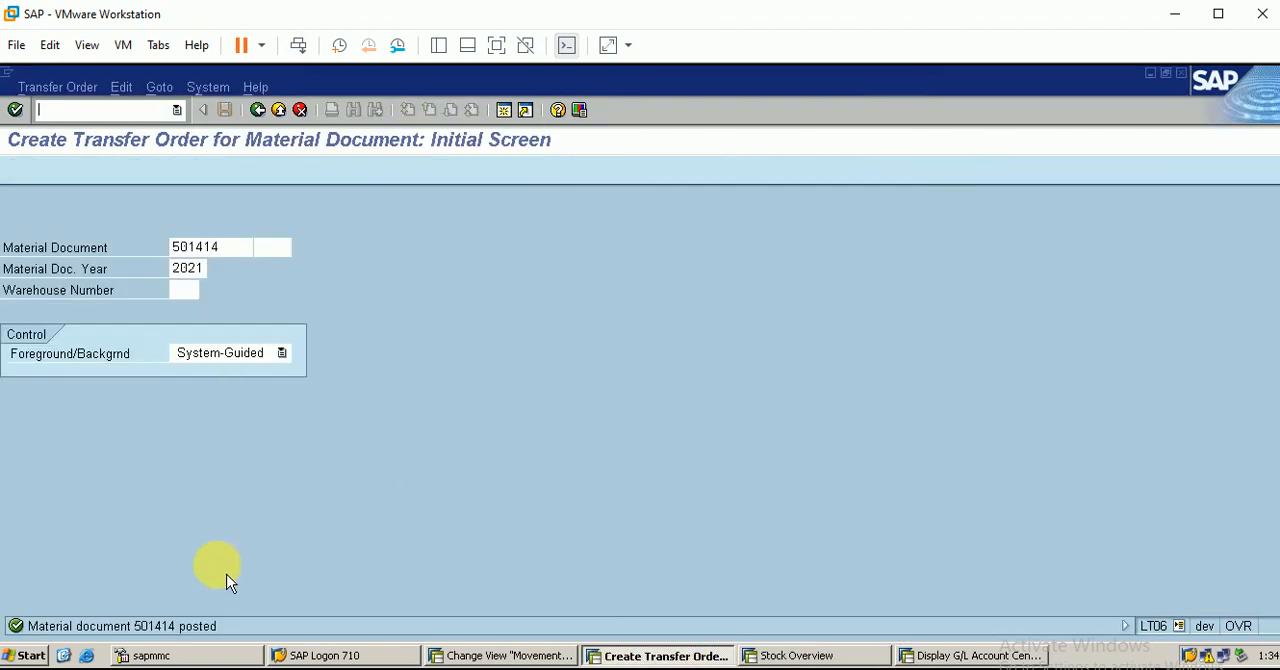
{"action": "double_click", "coordinate": [160, 627]}
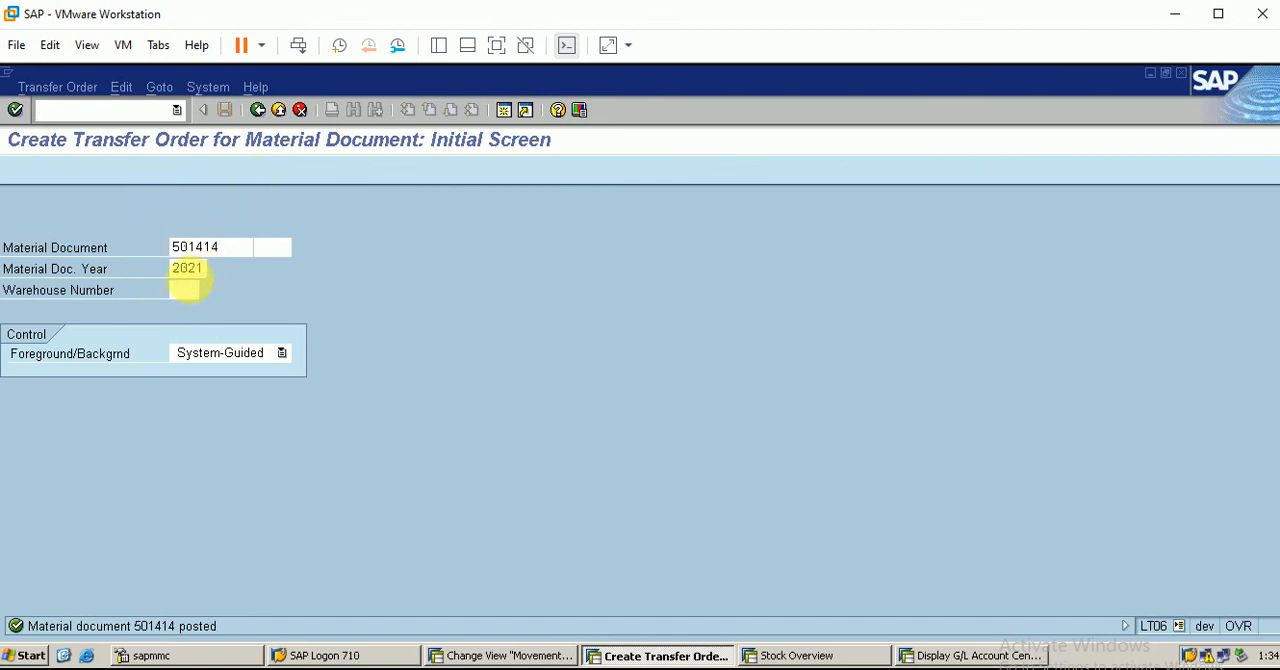
{"action": "left_click", "coordinate": [184, 290]}
{"action": "type", "text": "ber"}
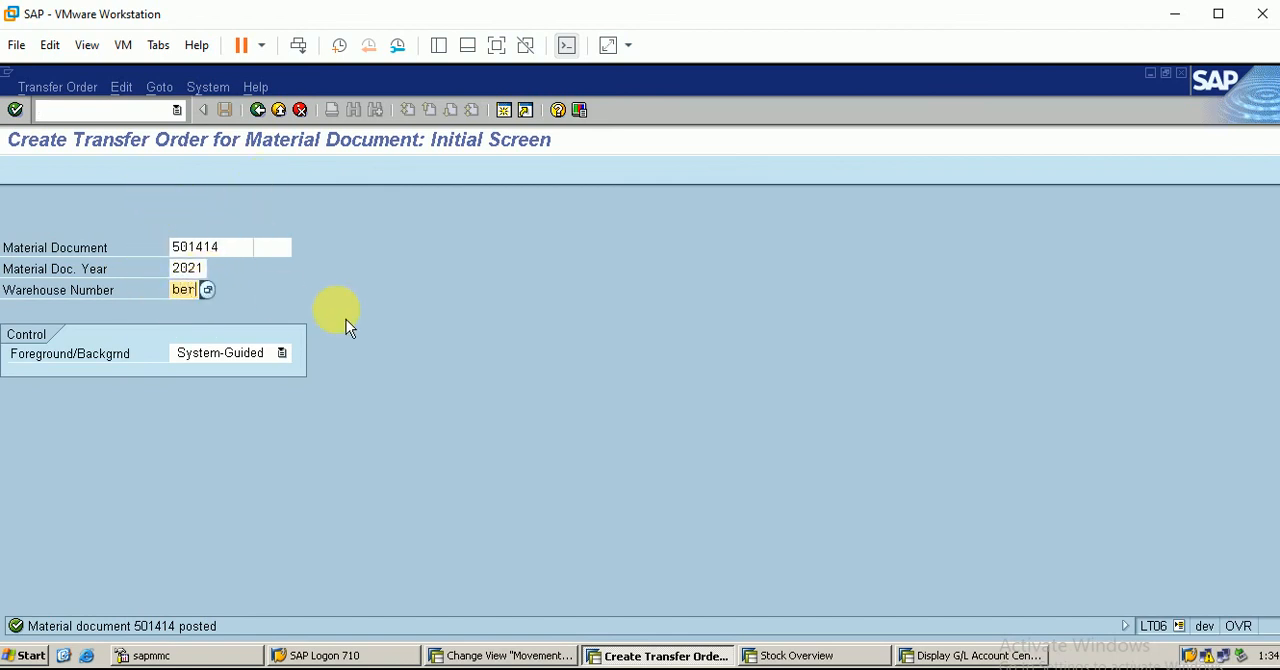
{"action": "key", "text": "Return"}
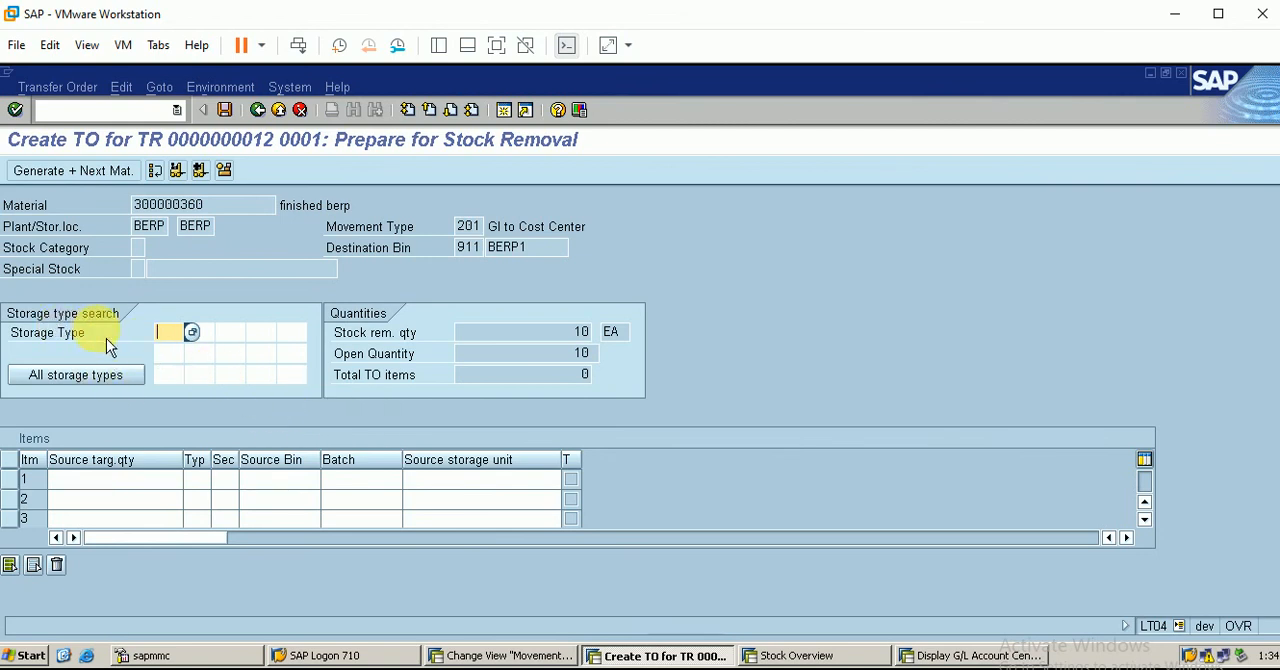
Set the stock removal storage type to 005 and try 005 as the storage unit type of the transfer order item
{"action": "type", "text": "05"}
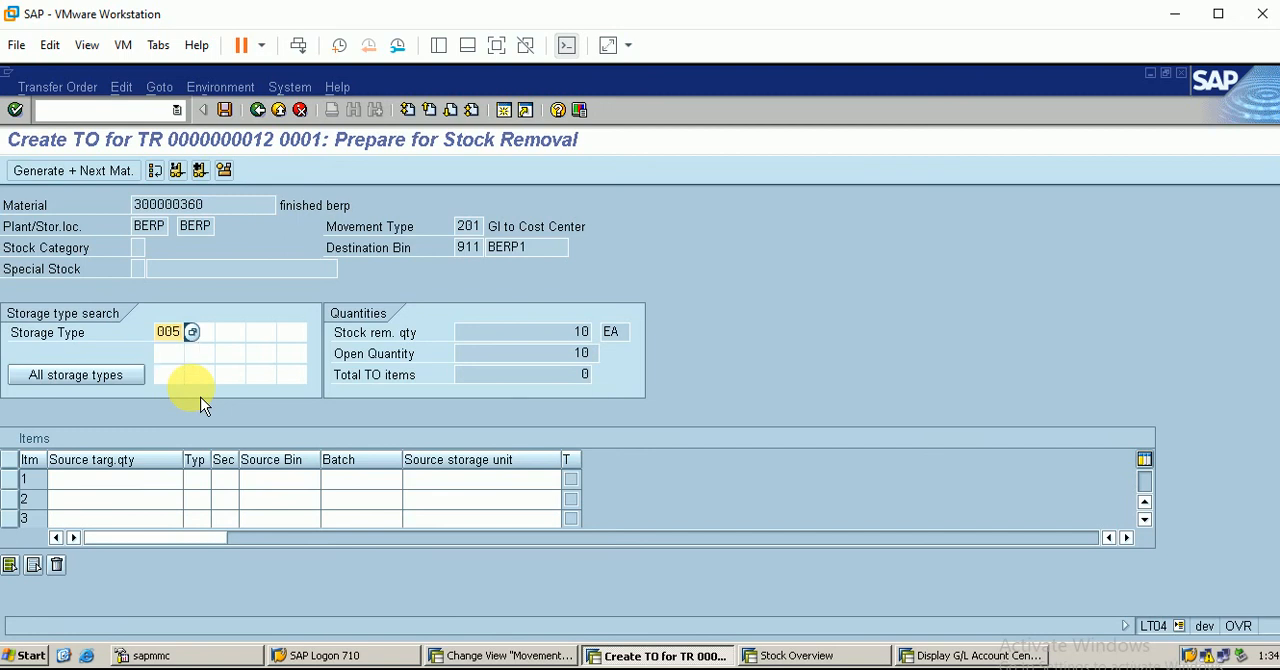
{"action": "left_click", "coordinate": [207, 182]}
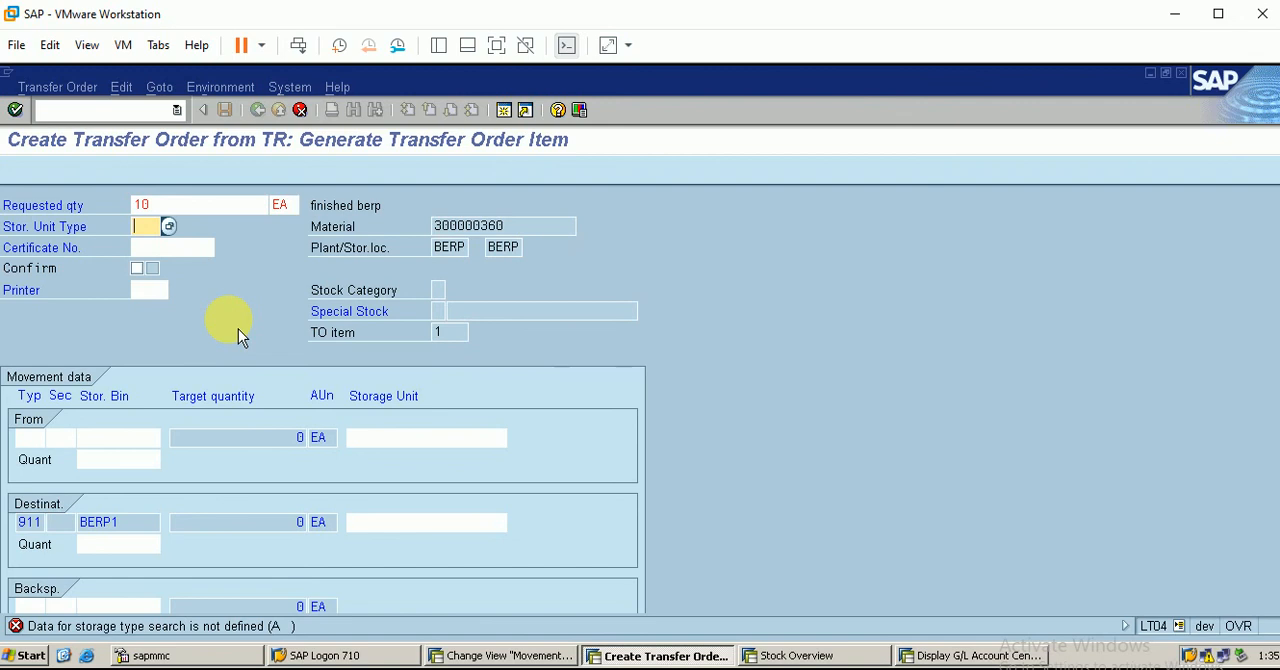
{"action": "type", "text": "005"}
{"action": "key", "text": "Return"}
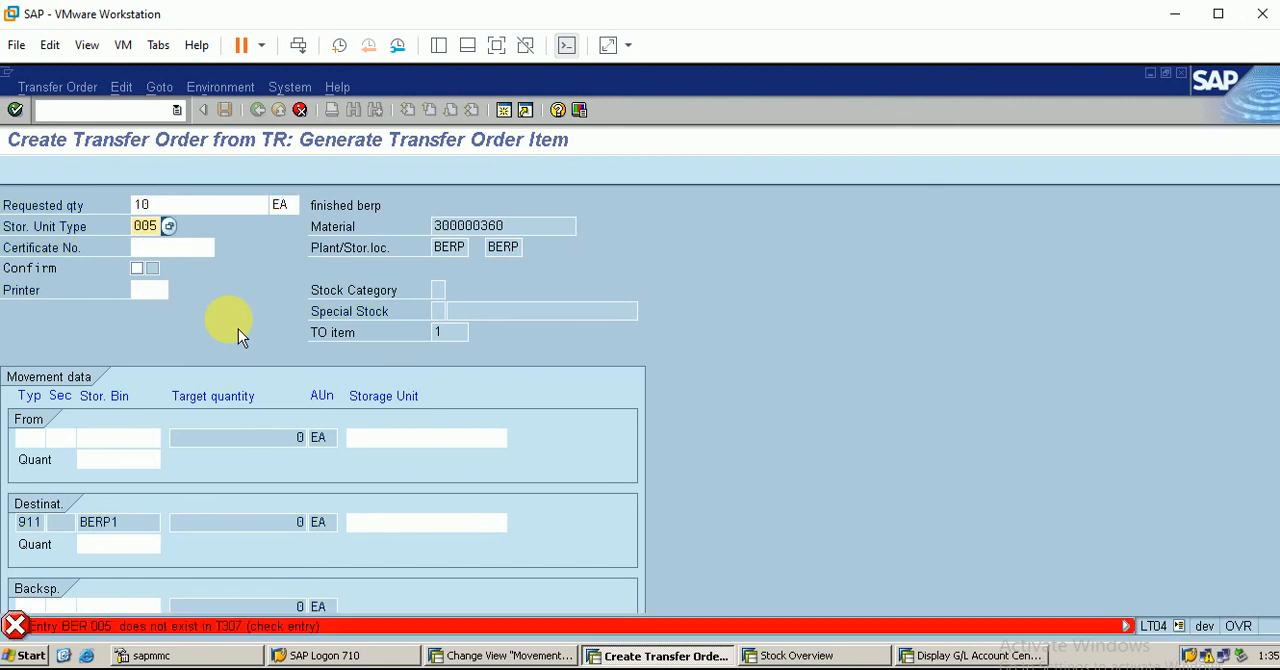
Try 911 as the storage unit type of the transfer order item
{"action": "type", "text": "00"}
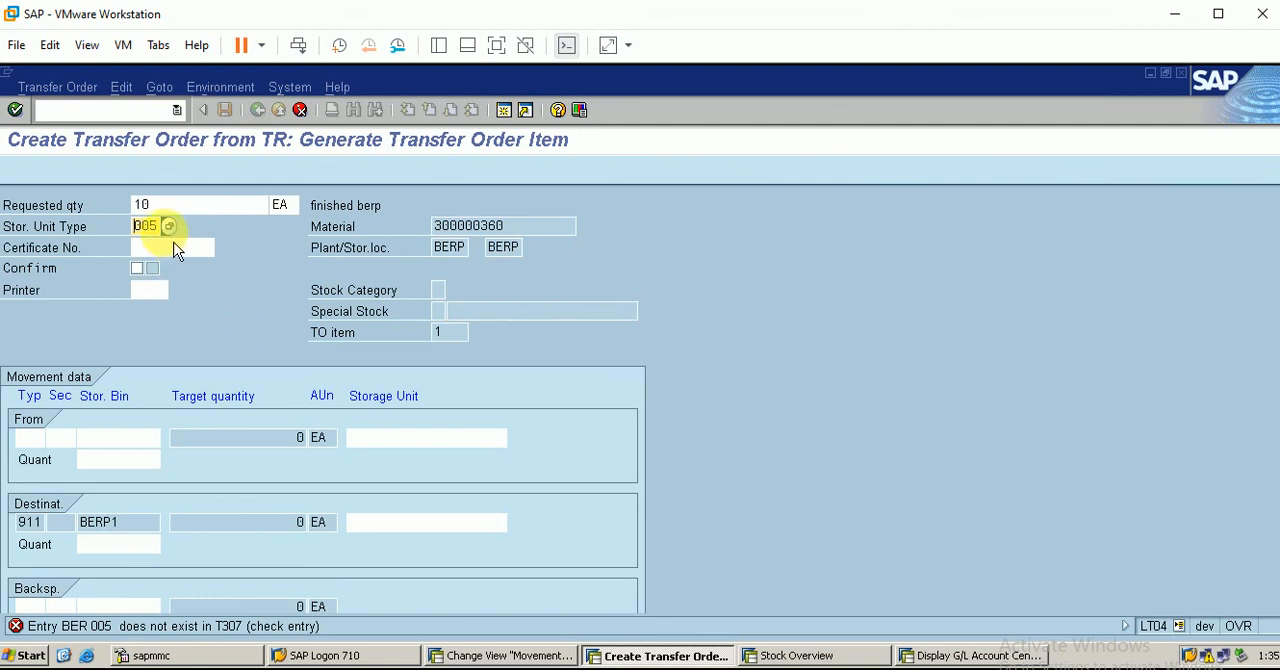
{"action": "key", "text": "BackSpace"}
{"action": "key", "text": "BackSpace"}
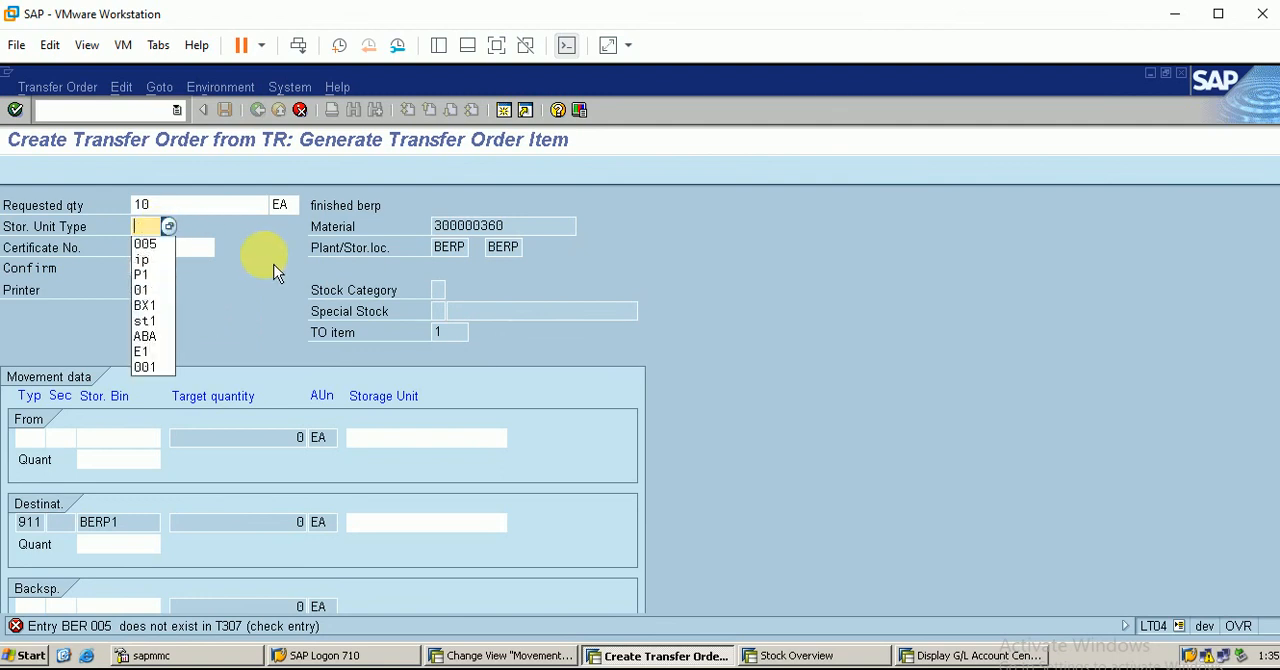
{"action": "type", "text": "911"}
{"action": "key", "text": "Return"}
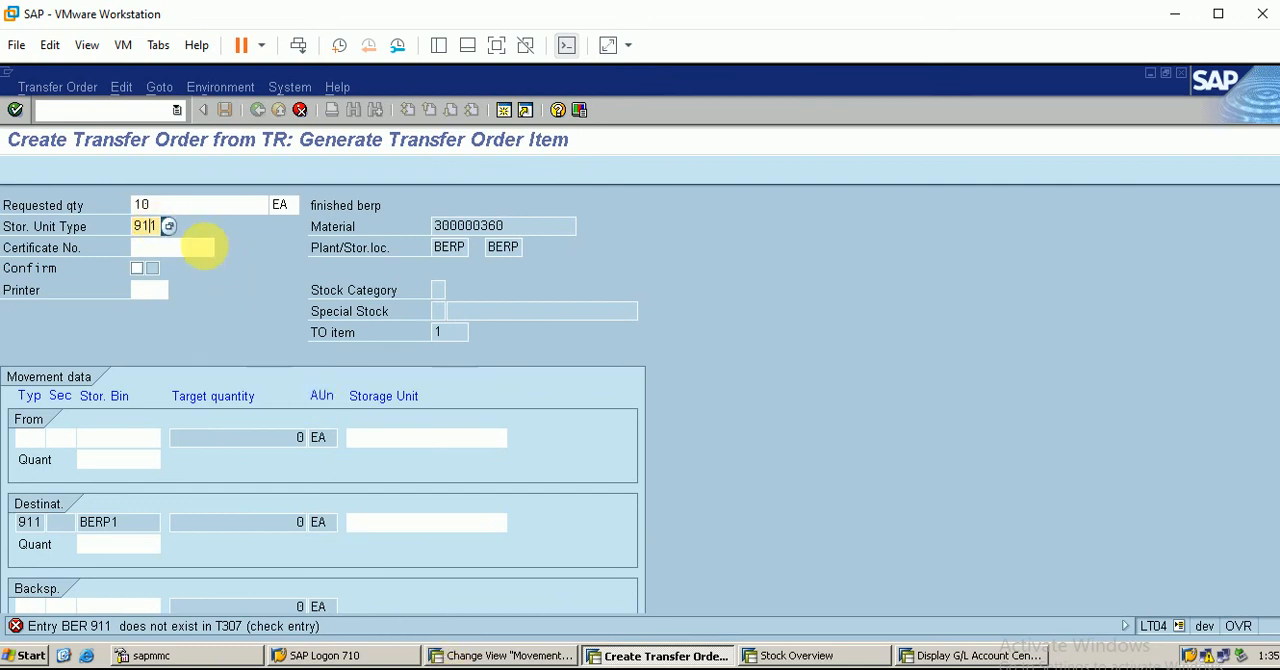
Clear the storage unit type and set the item's source to storage type 005, section 001 and bin a-01
{"action": "key", "text": "BackSpace"}
{"action": "key", "text": "BackSpace"}
{"action": "key", "text": "BackSpace"}
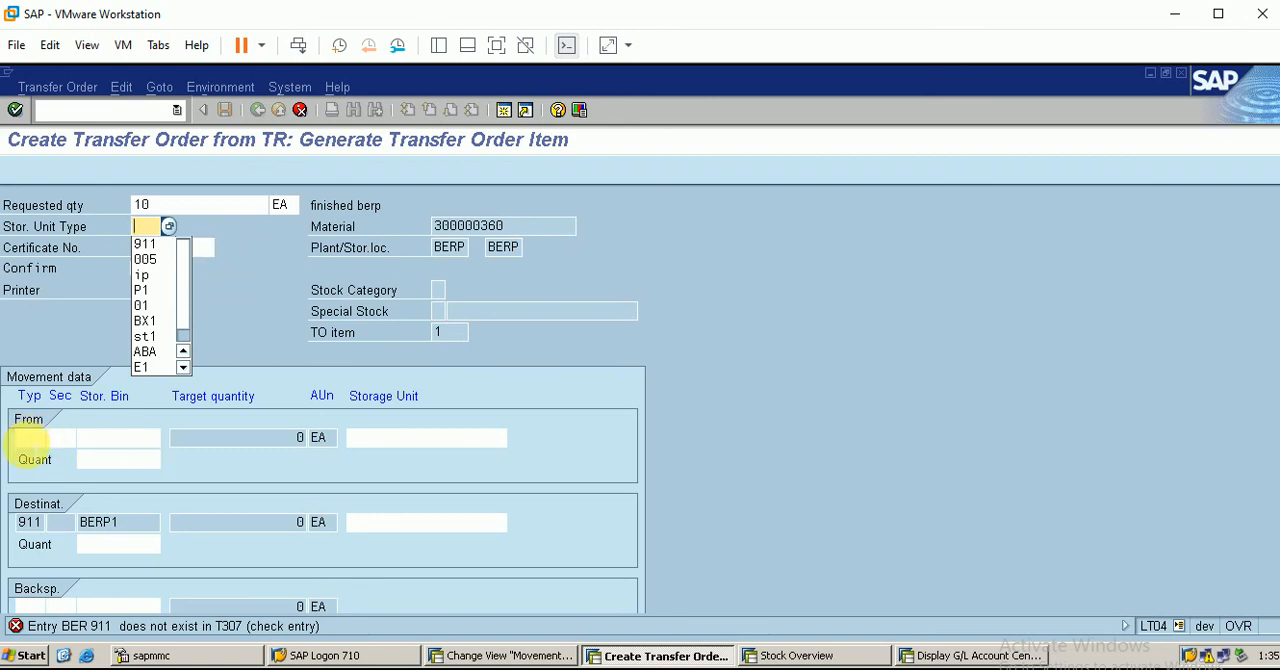
{"action": "left_click", "coordinate": [30, 437]}
{"action": "type", "text": "005"}
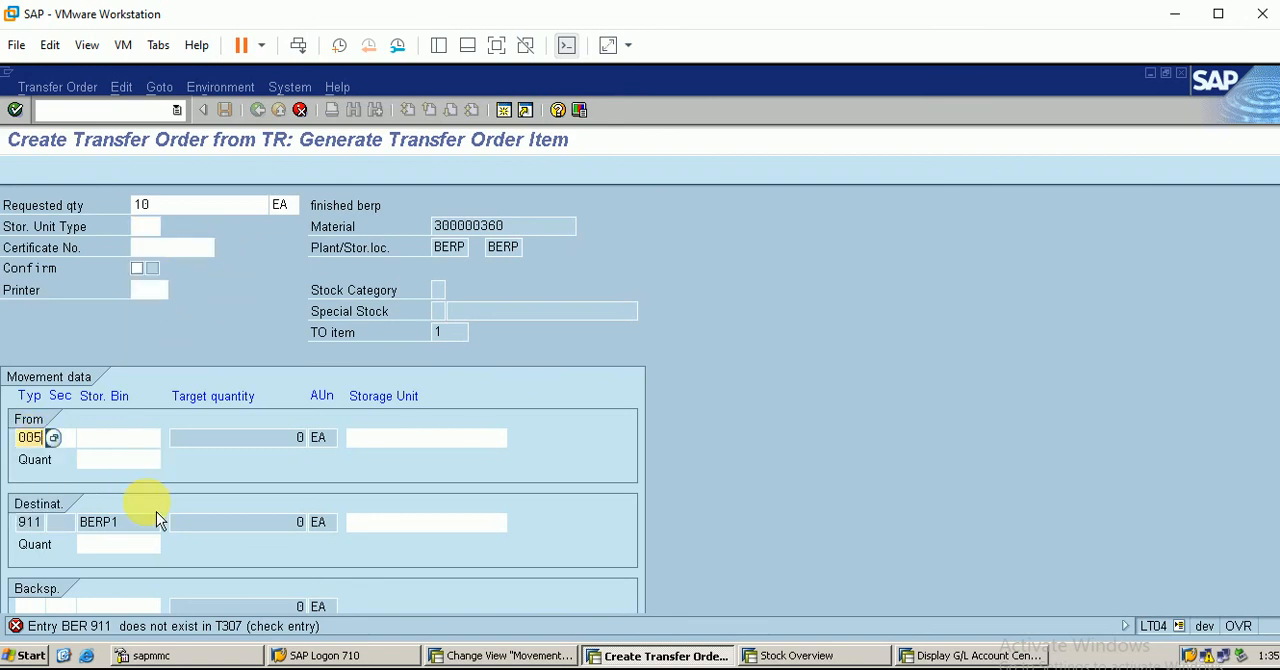
{"action": "left_click", "coordinate": [64, 437]}
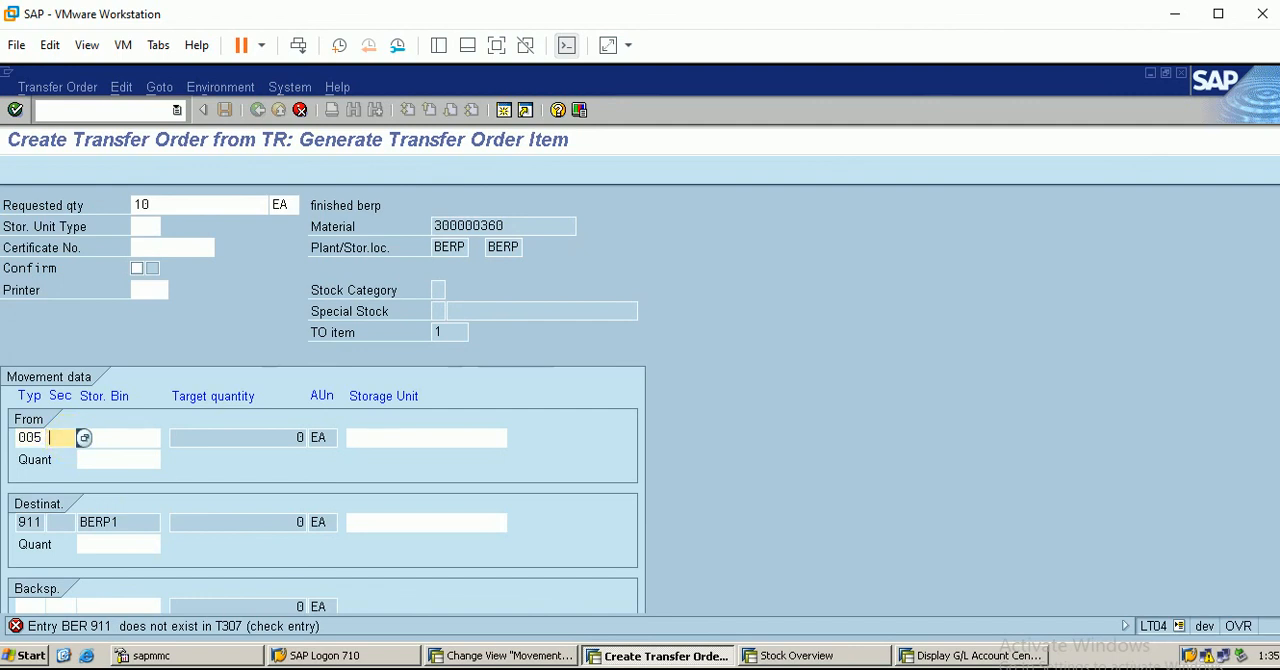
{"action": "key", "text": "alt+Tab"}
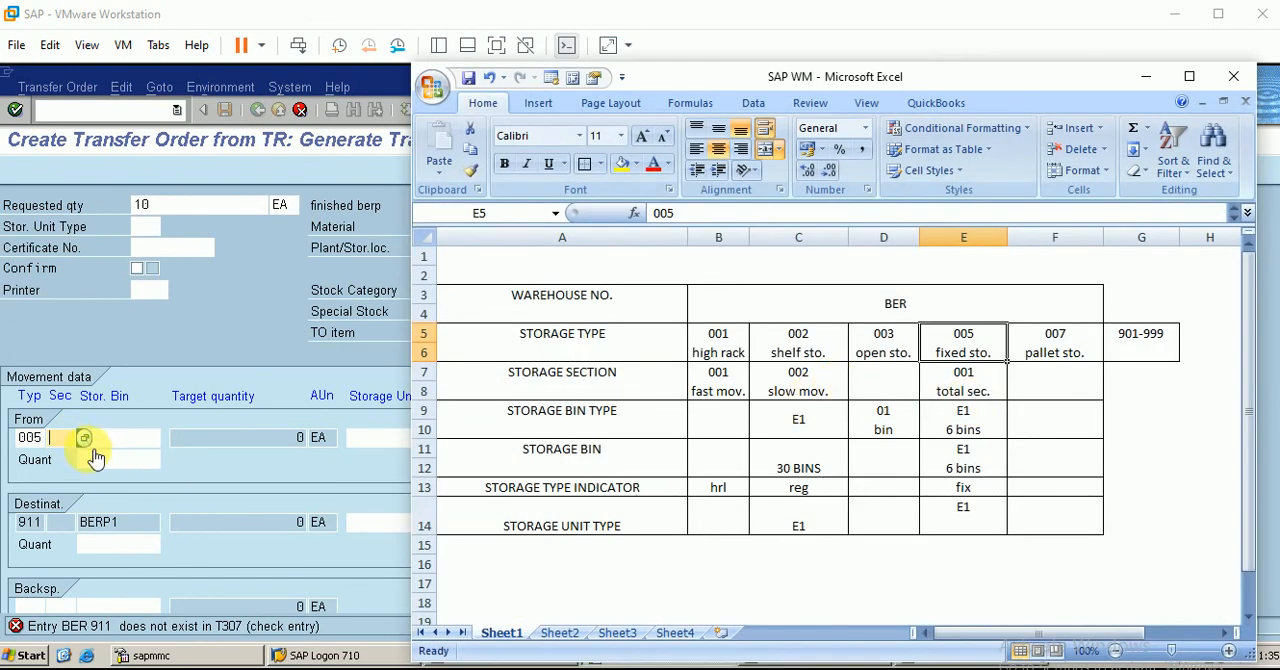
{"action": "left_click", "coordinate": [62, 439]}
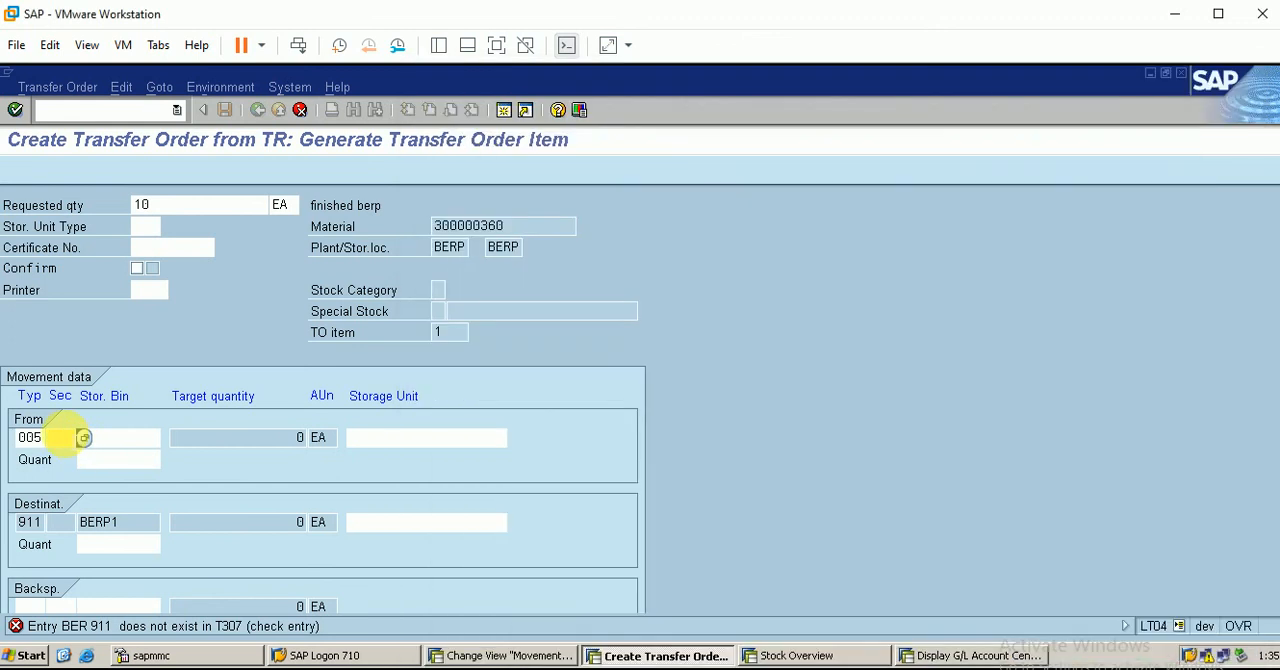
{"action": "left_click", "coordinate": [84, 438]}
{"action": "left_click", "coordinate": [60, 455]}
{"action": "type", "text": "a"}
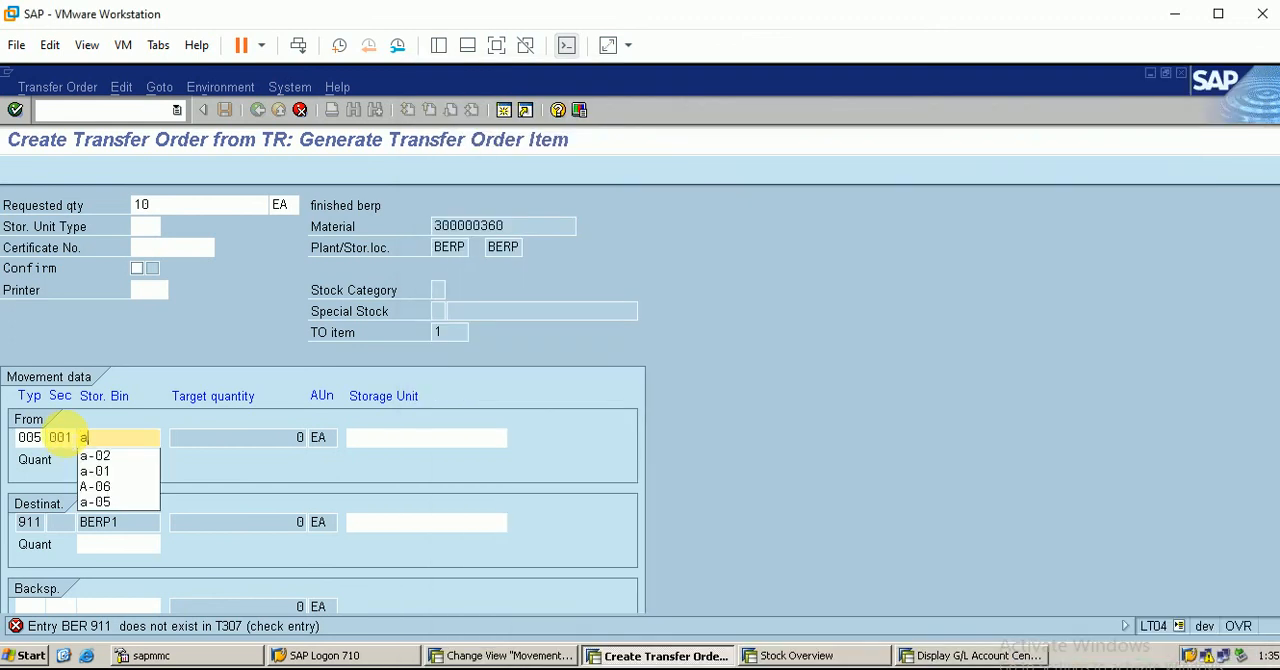
{"action": "type", "text": "-01"}
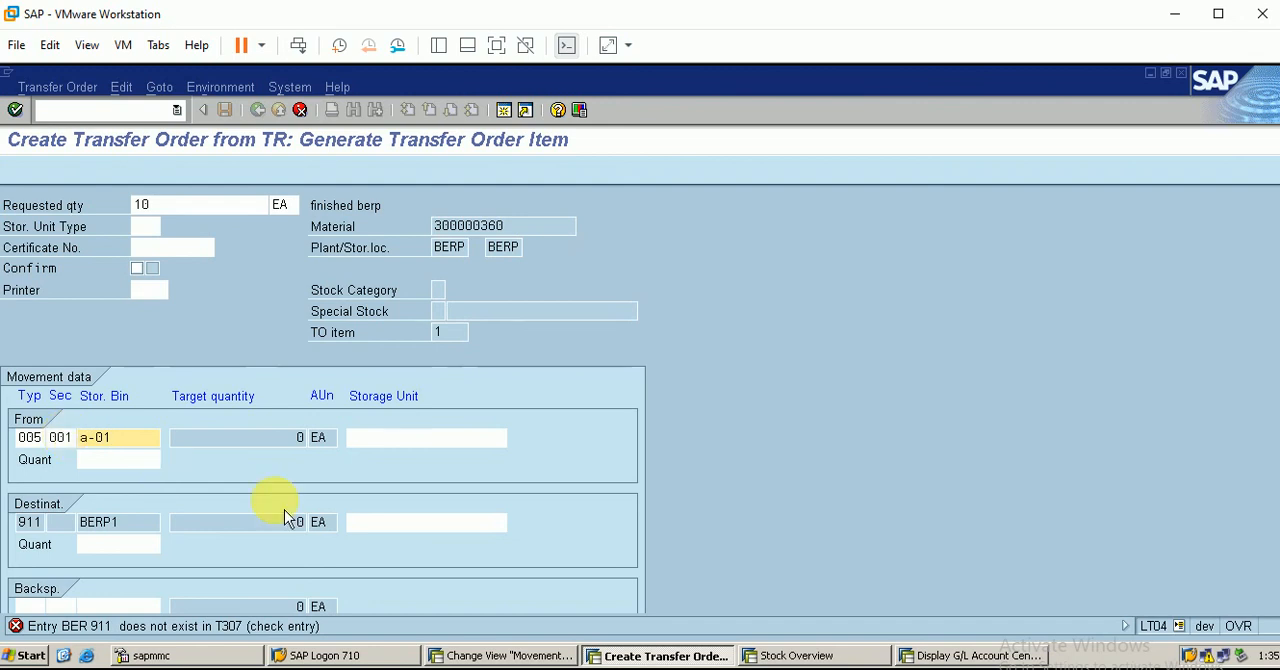
Check and generate the transfer order item, then post the transfer order
{"action": "key", "text": "Return"}
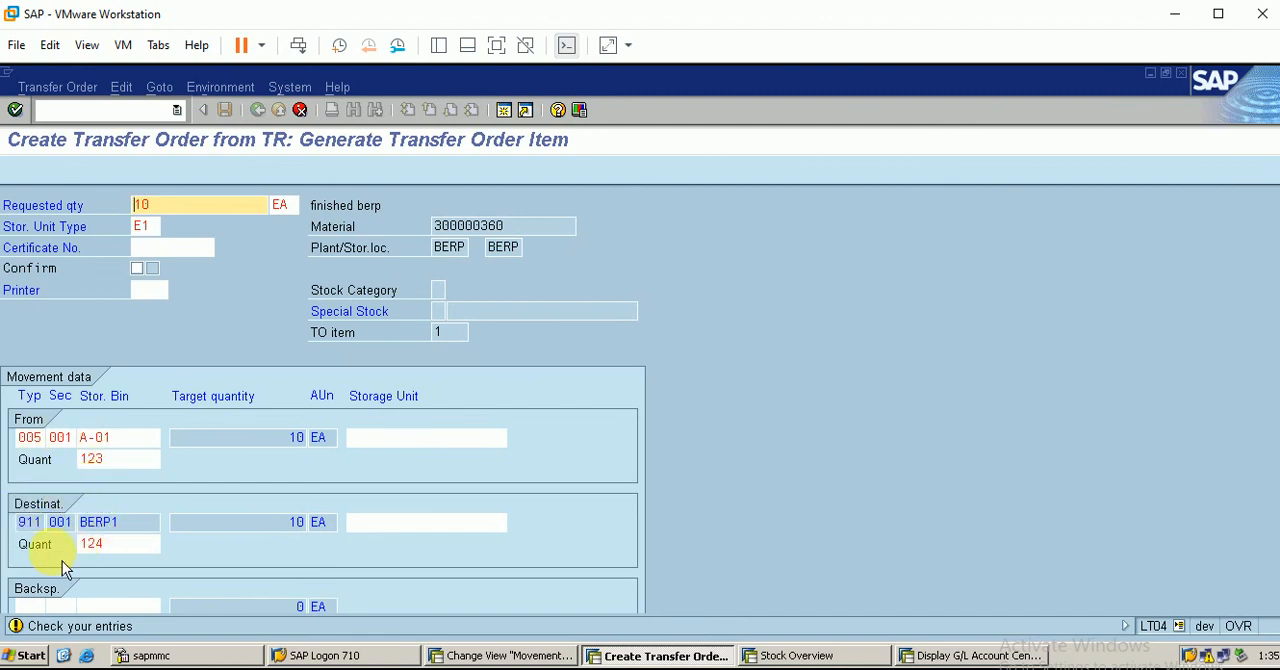
{"action": "key", "text": "Return"}
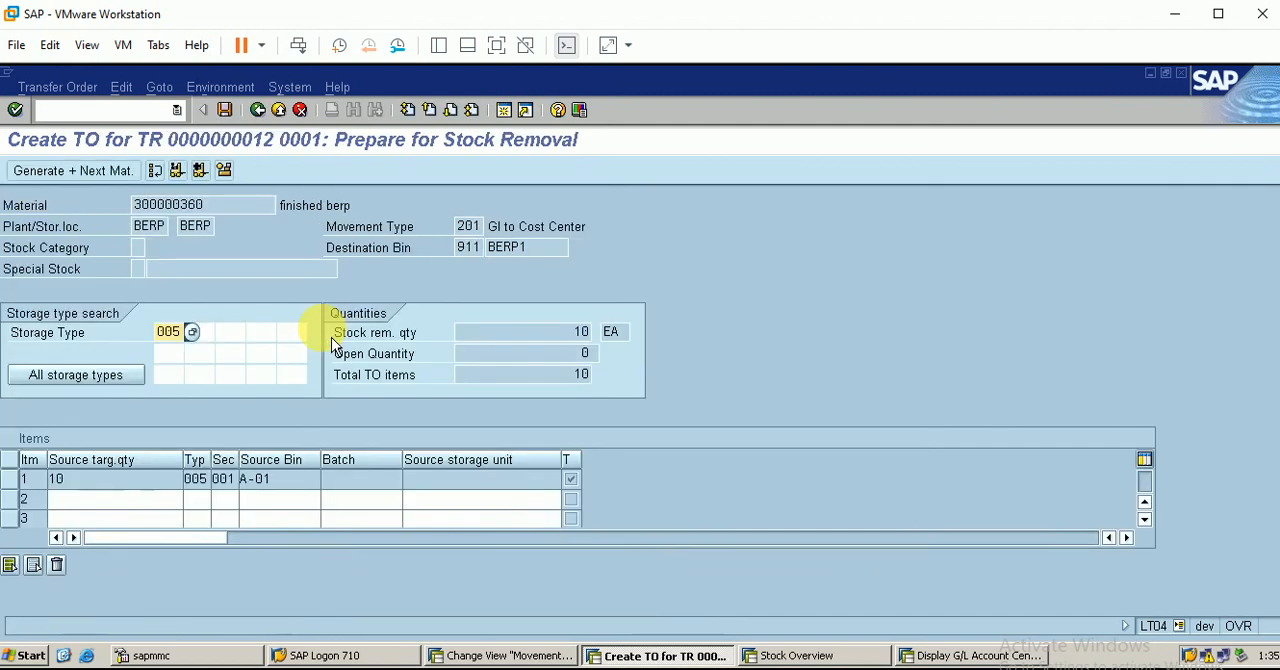
{"action": "left_click", "coordinate": [225, 110]}
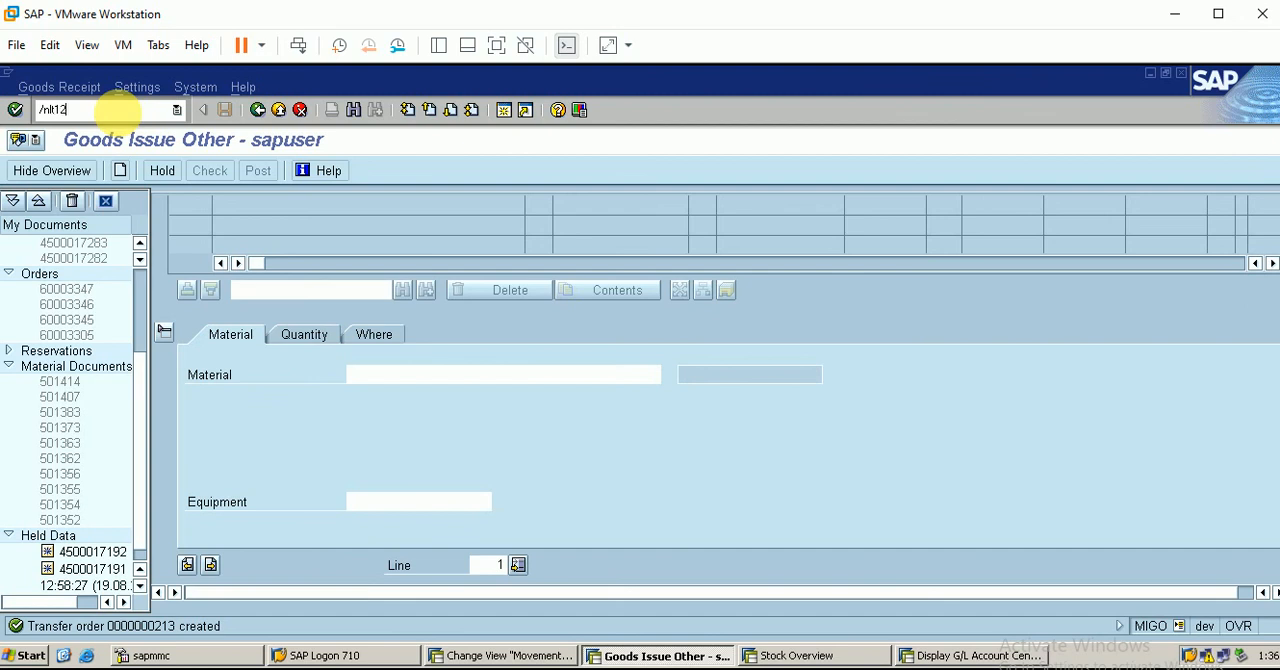
Open transaction LT12 and confirm the newly created transfer order for warehouse BER with pick and transfer
{"action": "key", "text": "Return"}
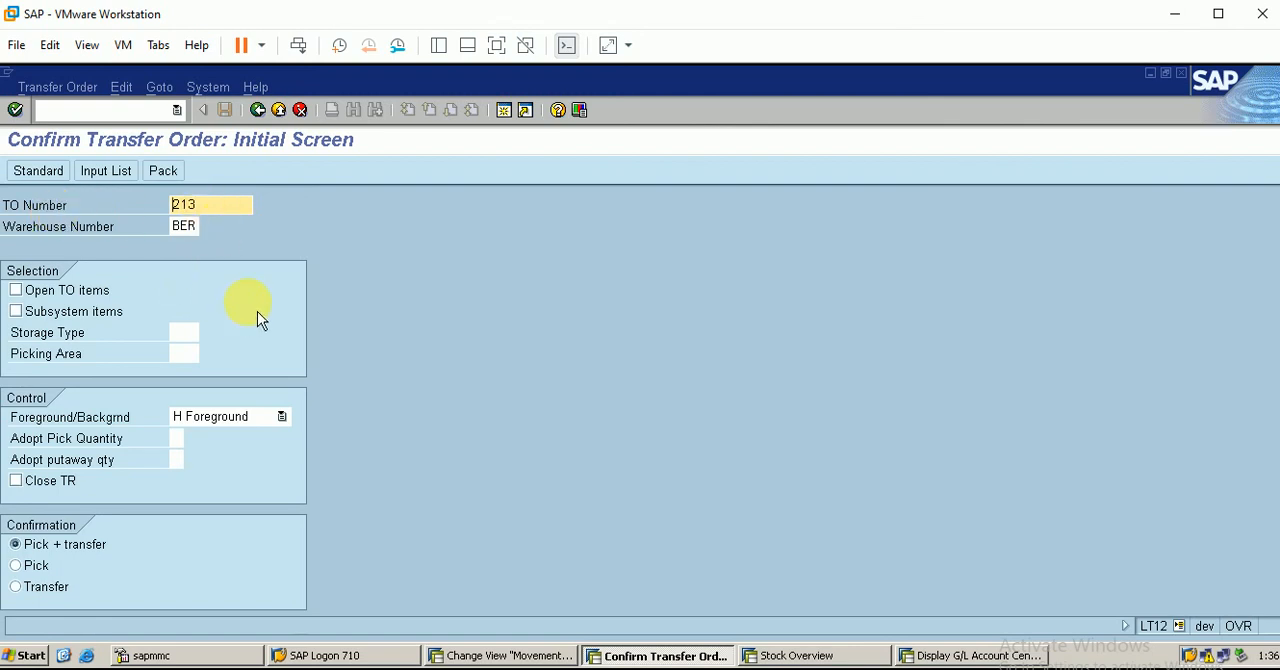
{"action": "key", "text": "Return"}
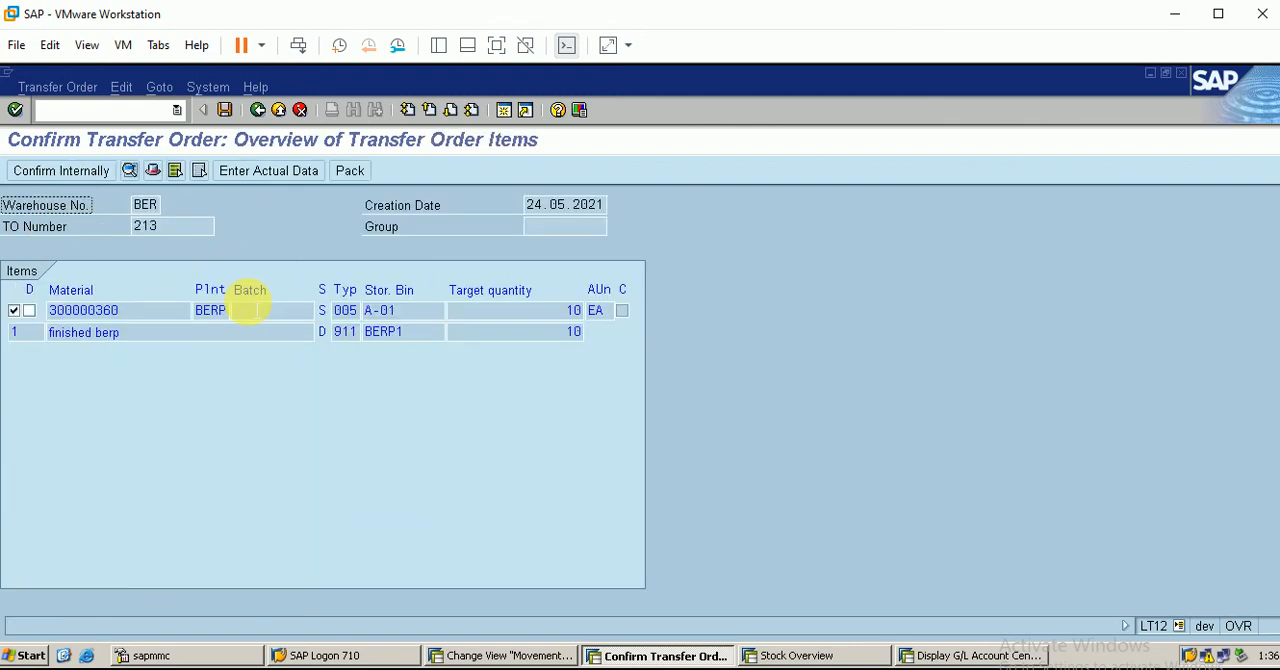
{"action": "left_click", "coordinate": [225, 110]}
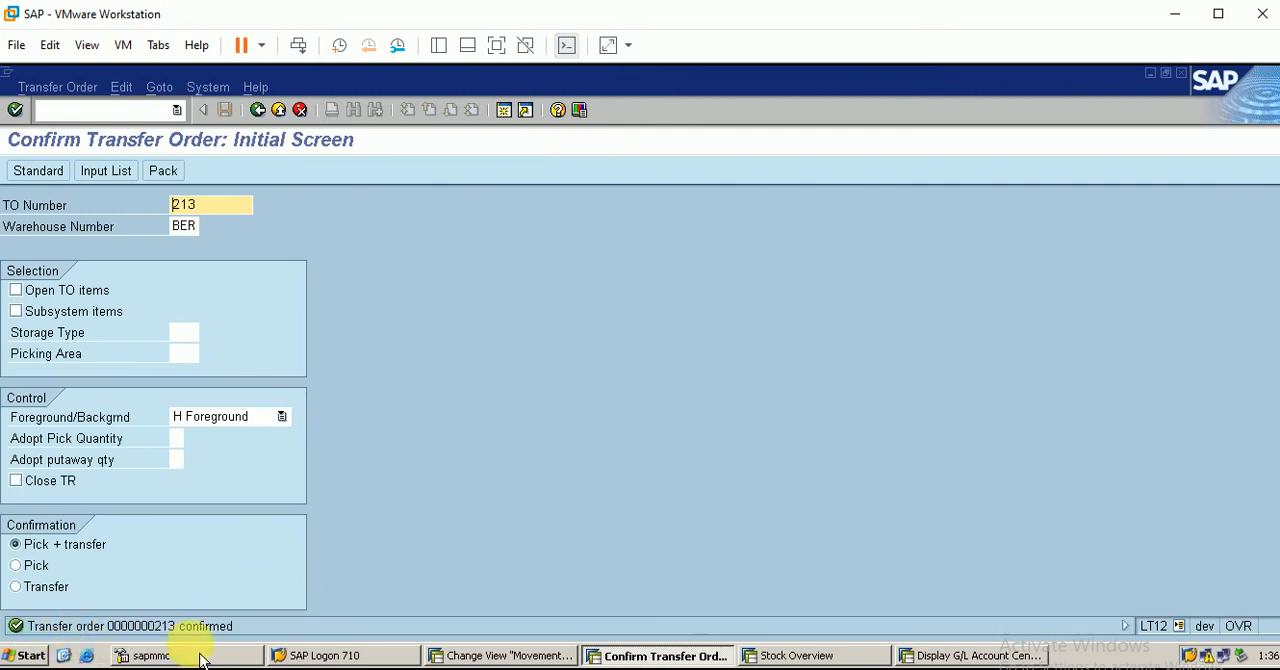
{"action": "left_click", "coordinate": [106, 112]}
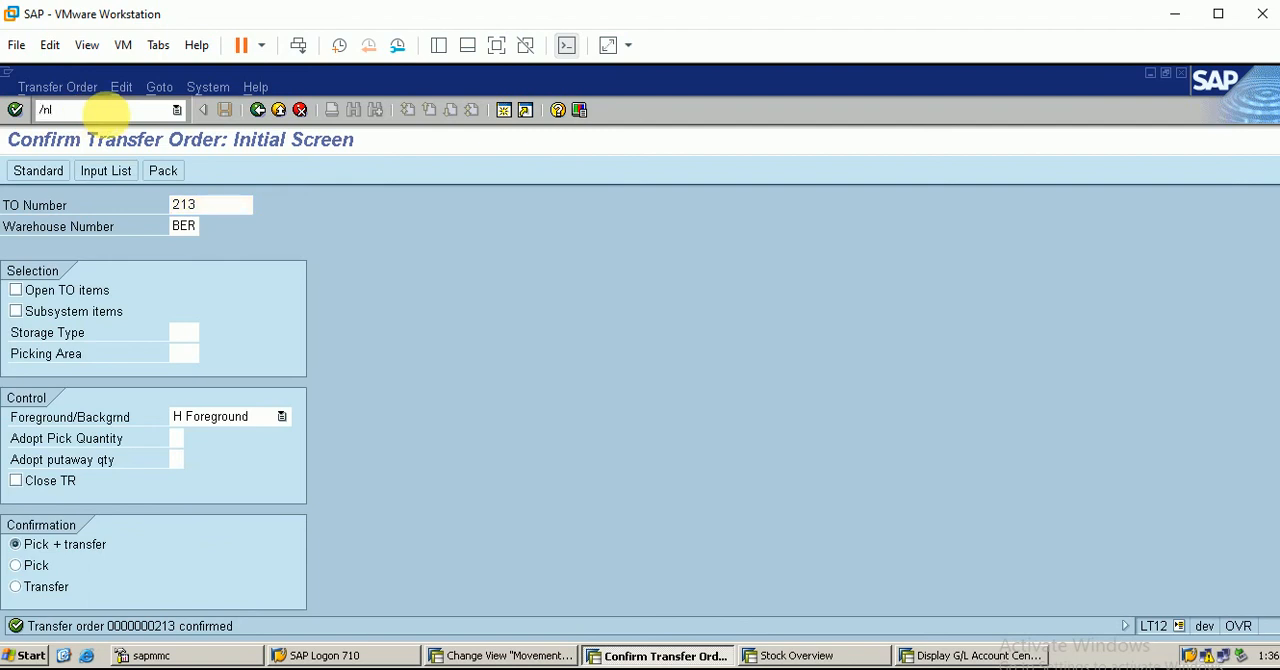
{"action": "type", "text": "/nlt26"}
{"action": "key", "text": "Return"}
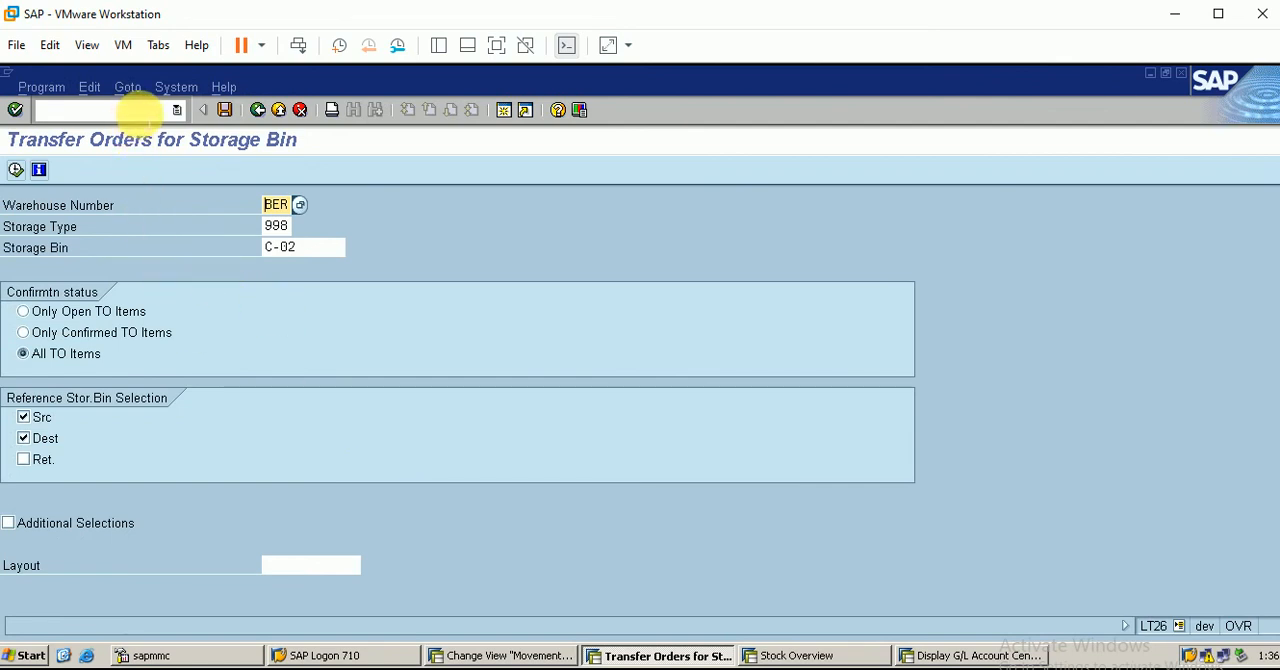
Open transaction LS26 and run the stock overview of material 300000360 in warehouse BER, plant BERP
{"action": "left_click", "coordinate": [140, 111]}
{"action": "type", "text": "/nls2"}
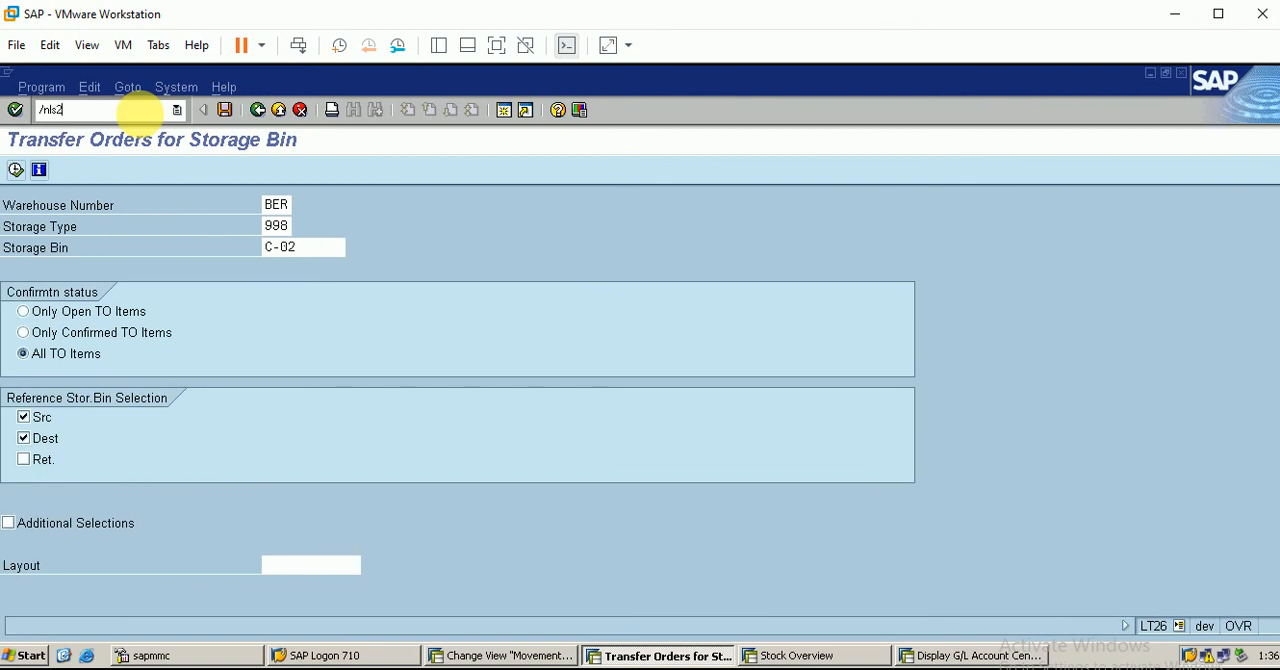
{"action": "type", "text": "6"}
{"action": "key", "text": "Return"}
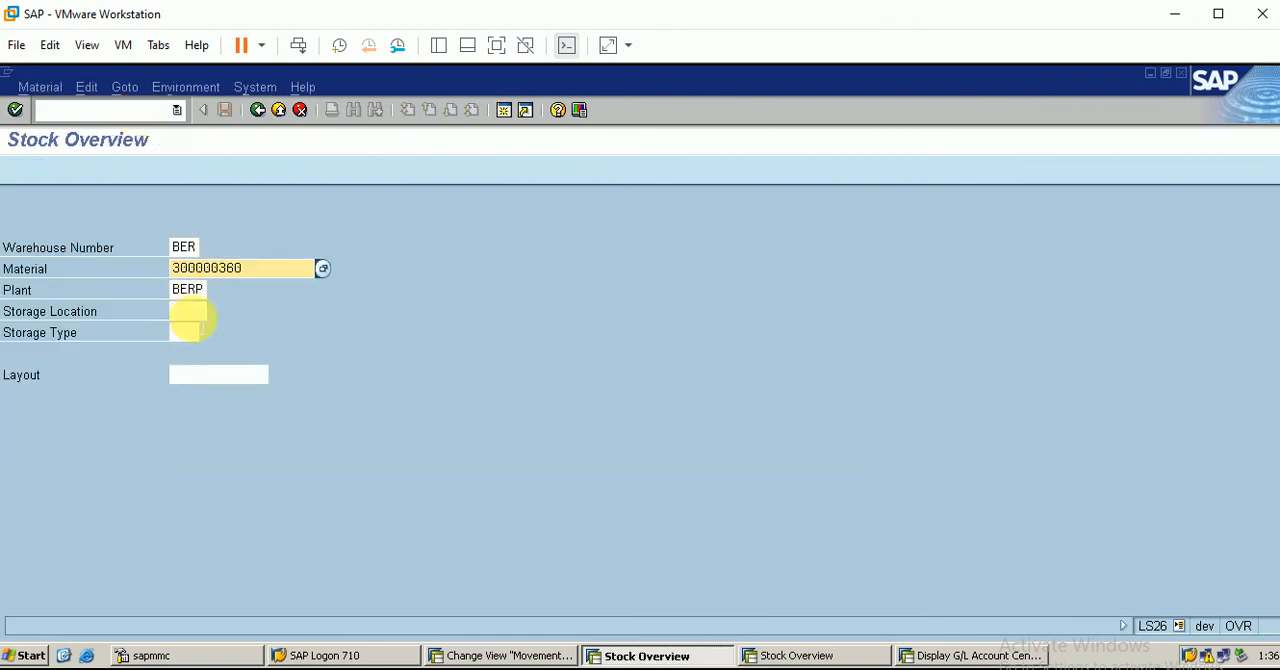
{"action": "left_click", "coordinate": [15, 110]}
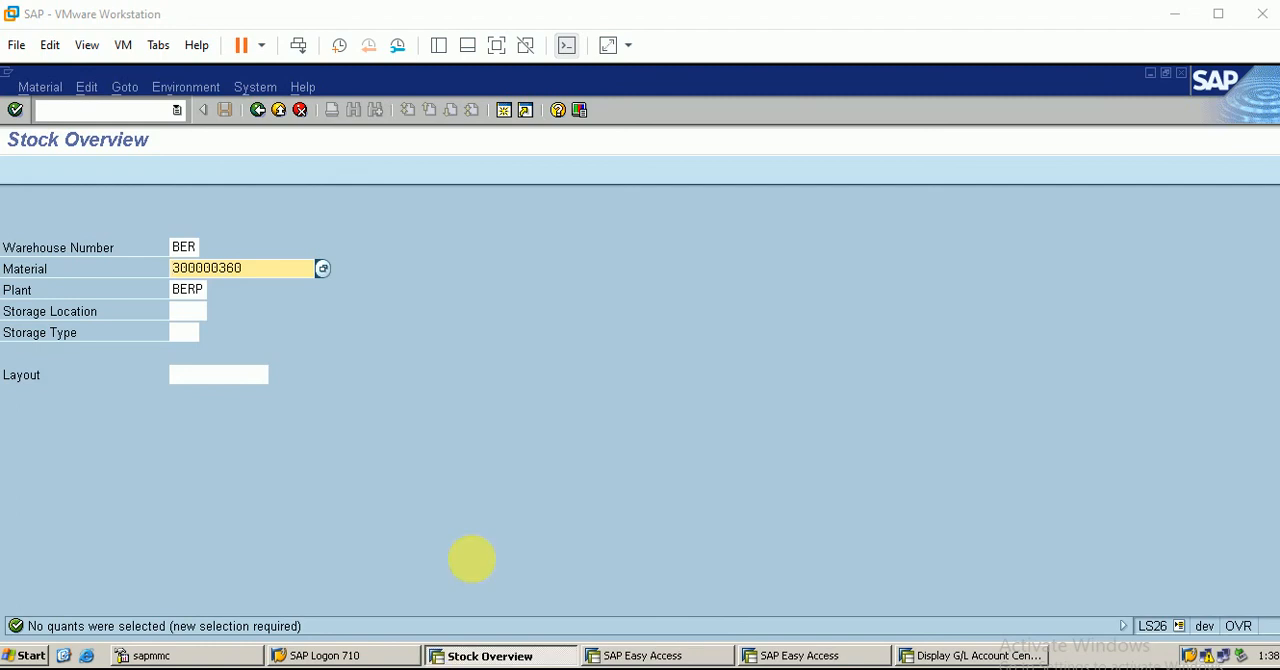
Open transaction LT12, switch to displaying the confirmed transfer order, and view its item's destination data
{"action": "left_click", "coordinate": [112, 112]}
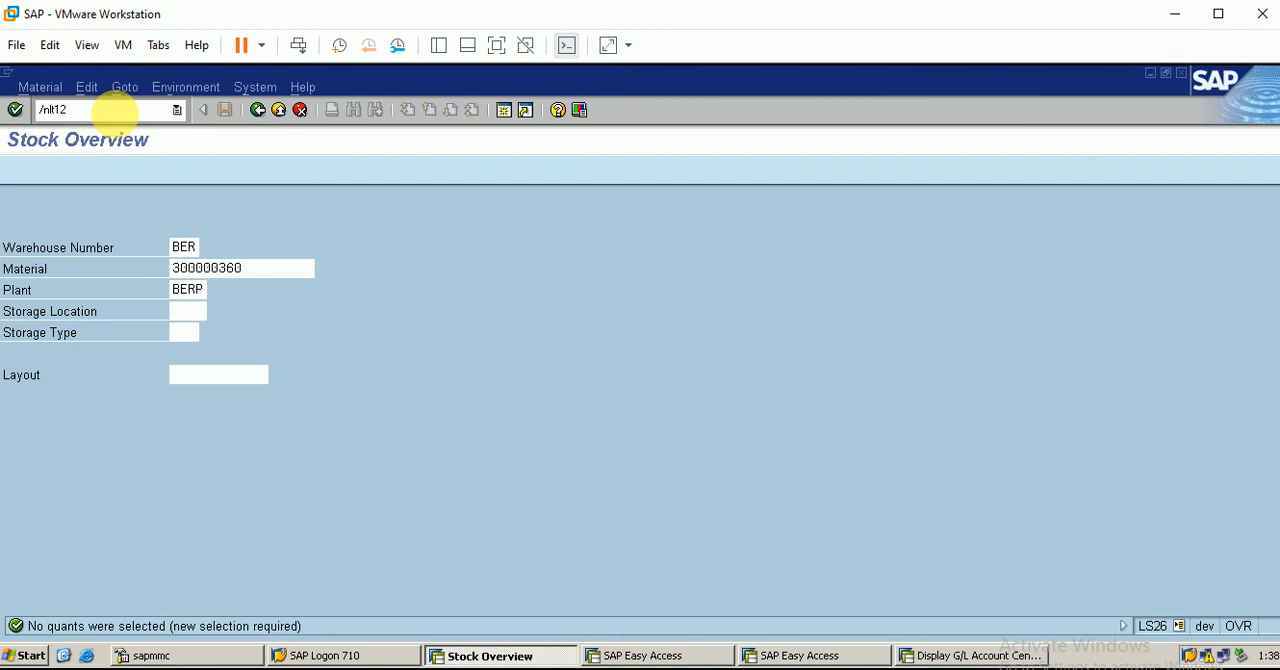
{"action": "key", "text": "Return"}
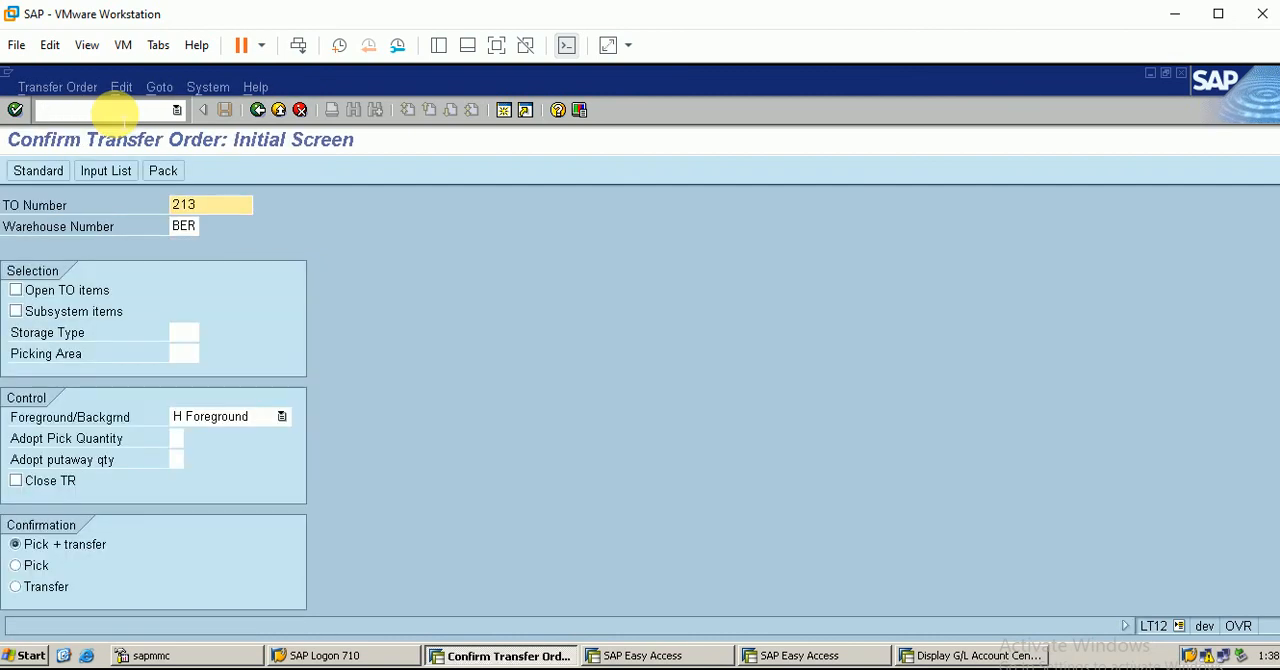
{"action": "left_click", "coordinate": [57, 87]}
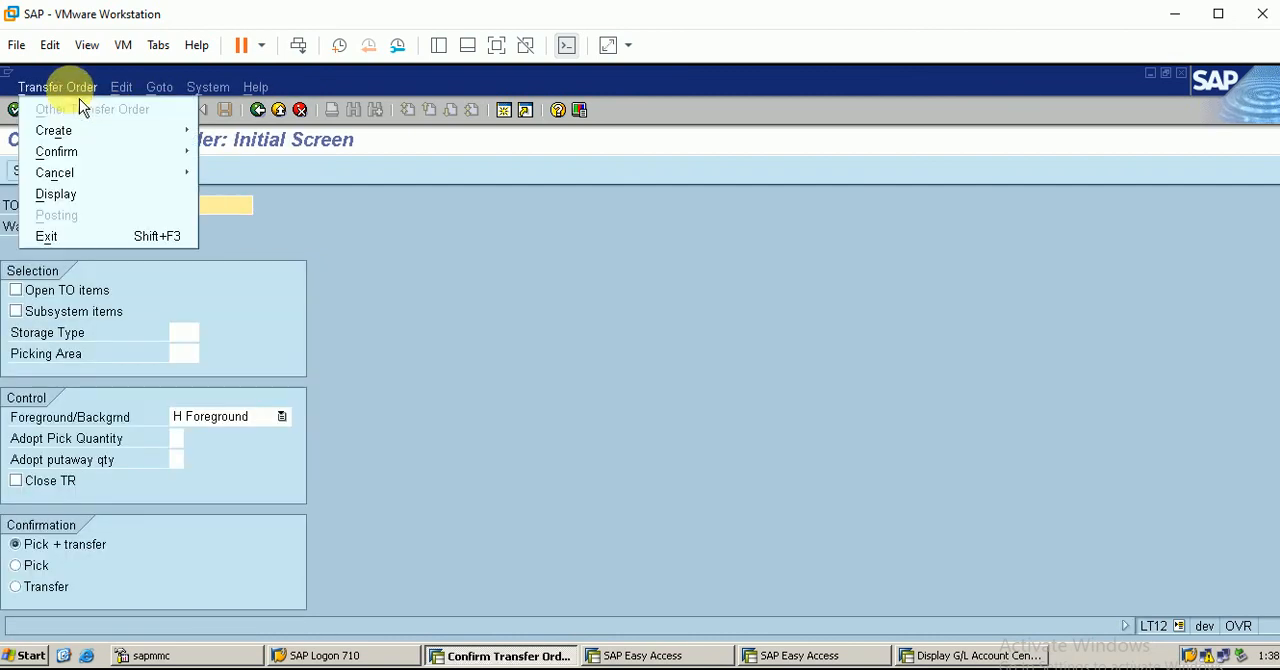
{"action": "left_click", "coordinate": [110, 199]}
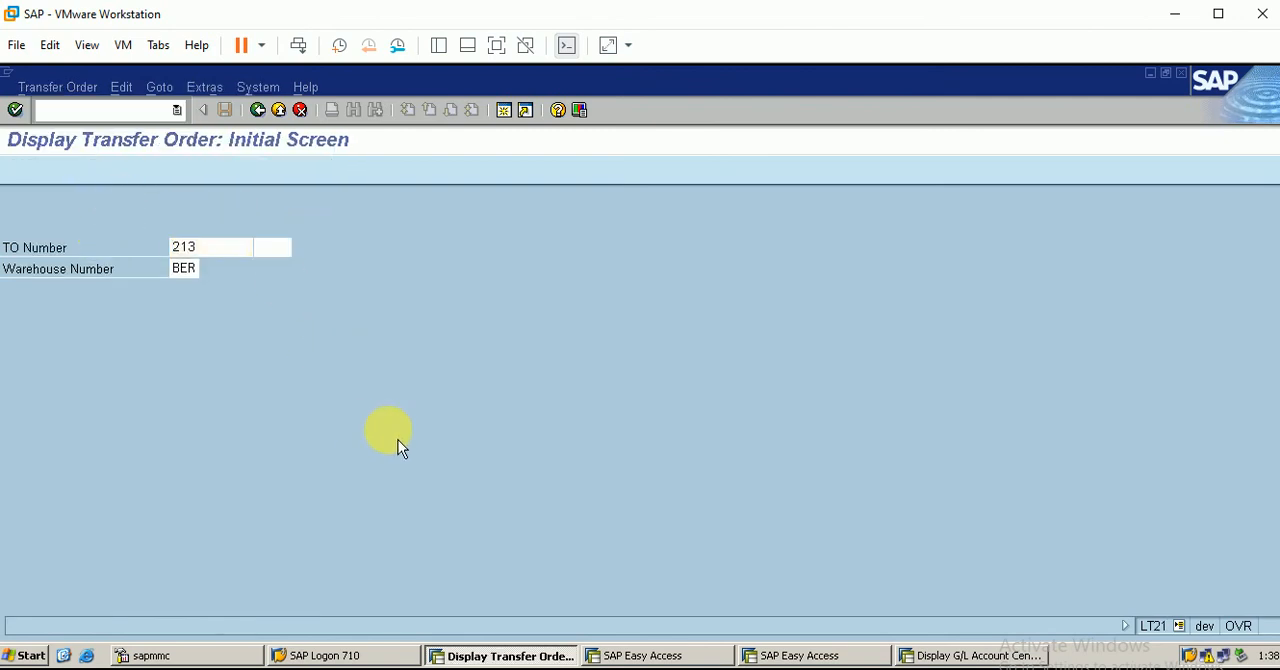
{"action": "key", "text": "Return"}
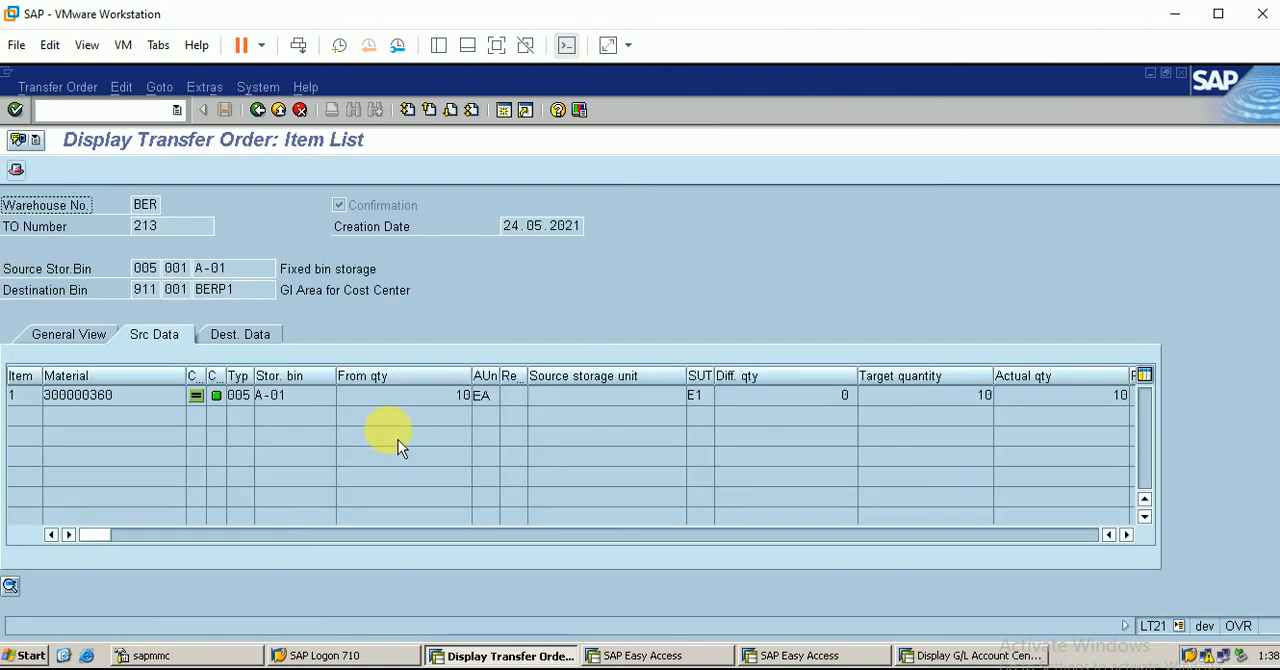
{"action": "left_click", "coordinate": [249, 346]}
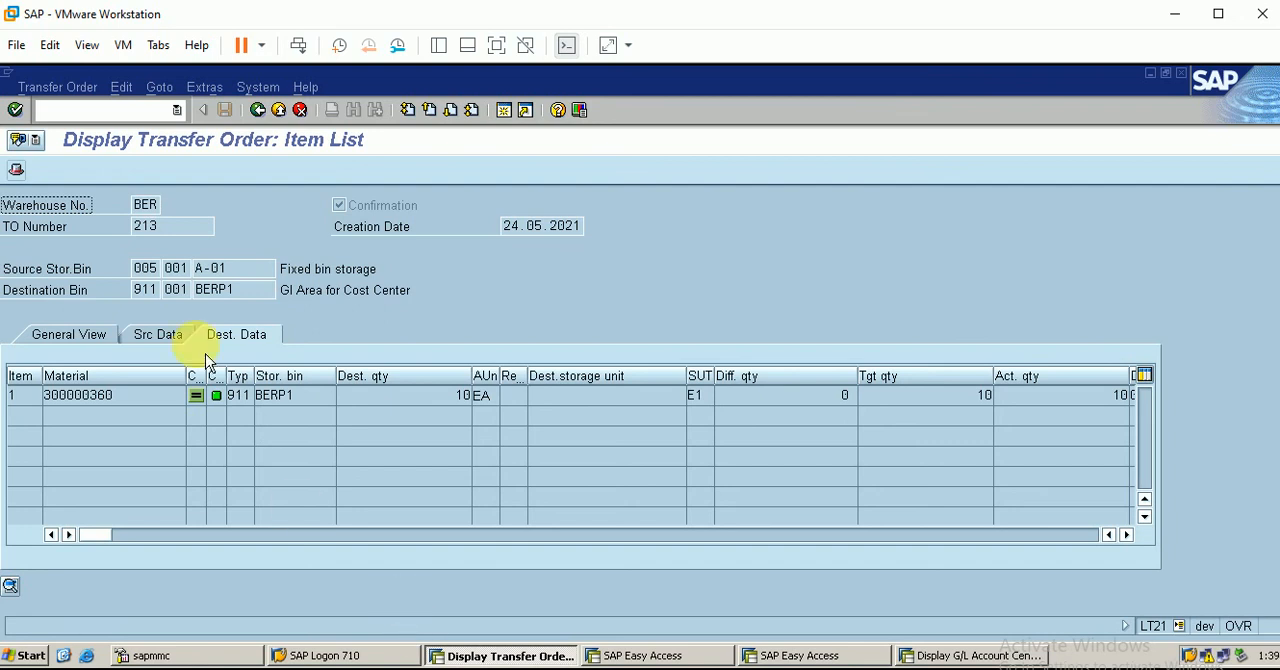
Open transaction MIGO and display the posted goods issue material document
{"action": "left_click", "coordinate": [140, 109]}
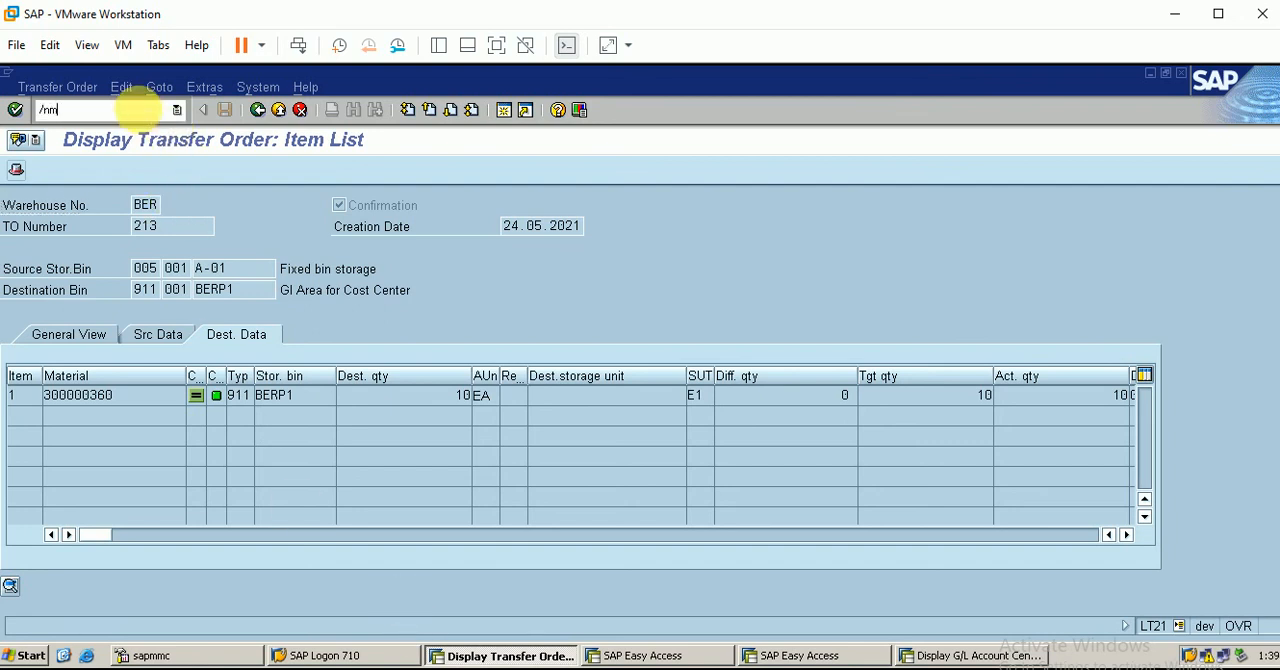
{"action": "type", "text": "/nmigo"}
{"action": "key", "text": "Return"}
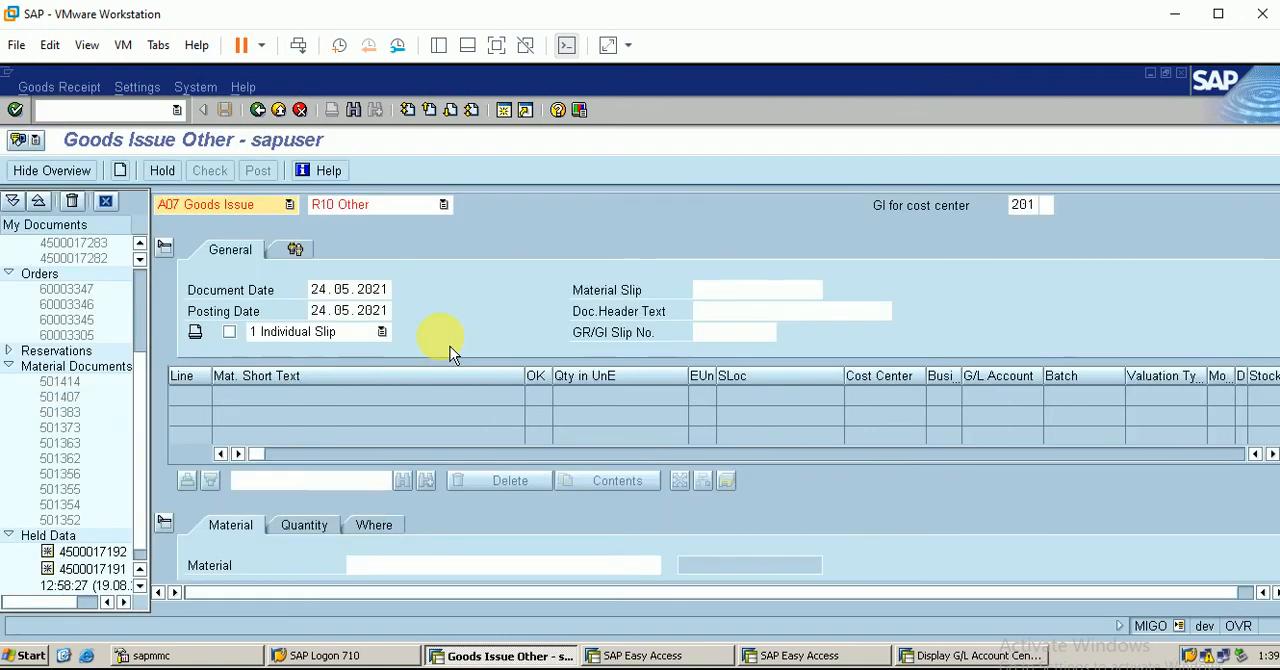
{"action": "left_click", "coordinate": [288, 205]}
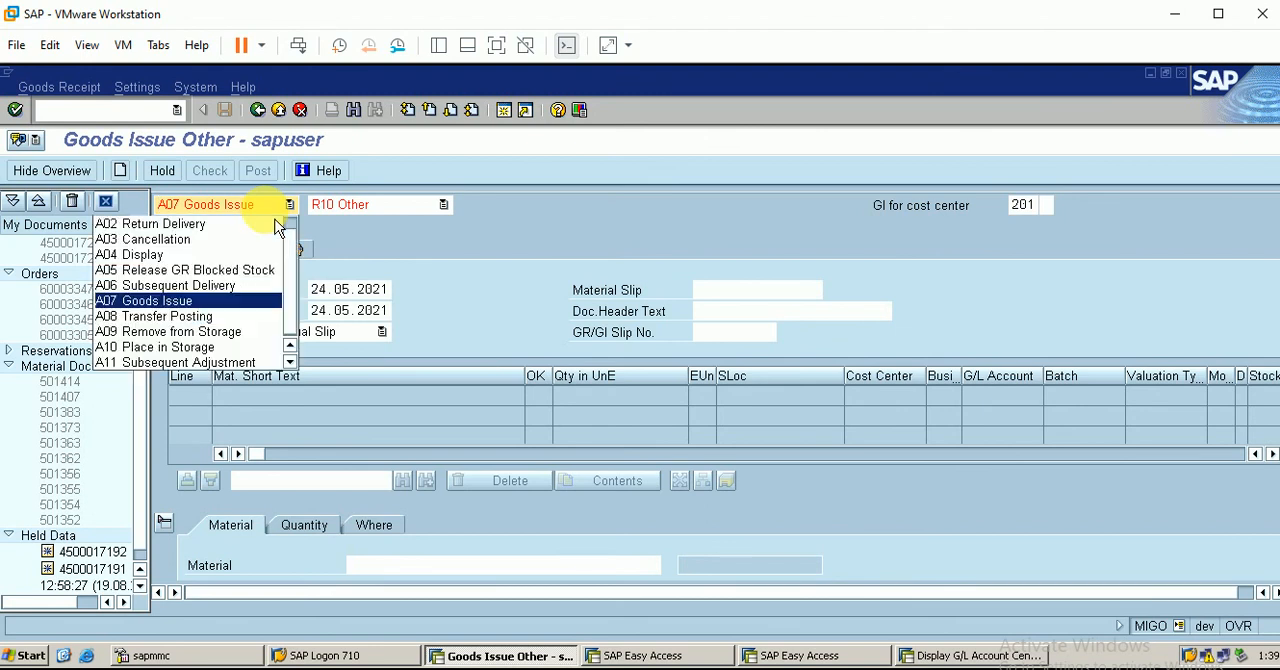
{"action": "left_click", "coordinate": [255, 254]}
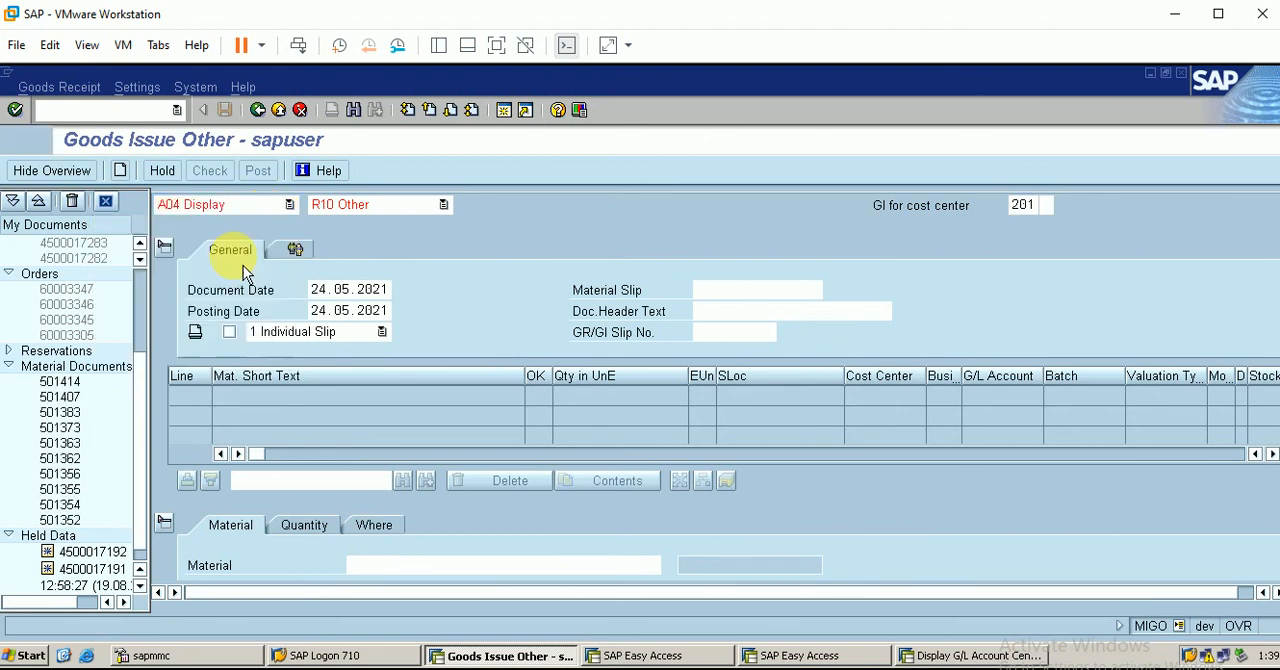
{"action": "key", "text": "Return"}
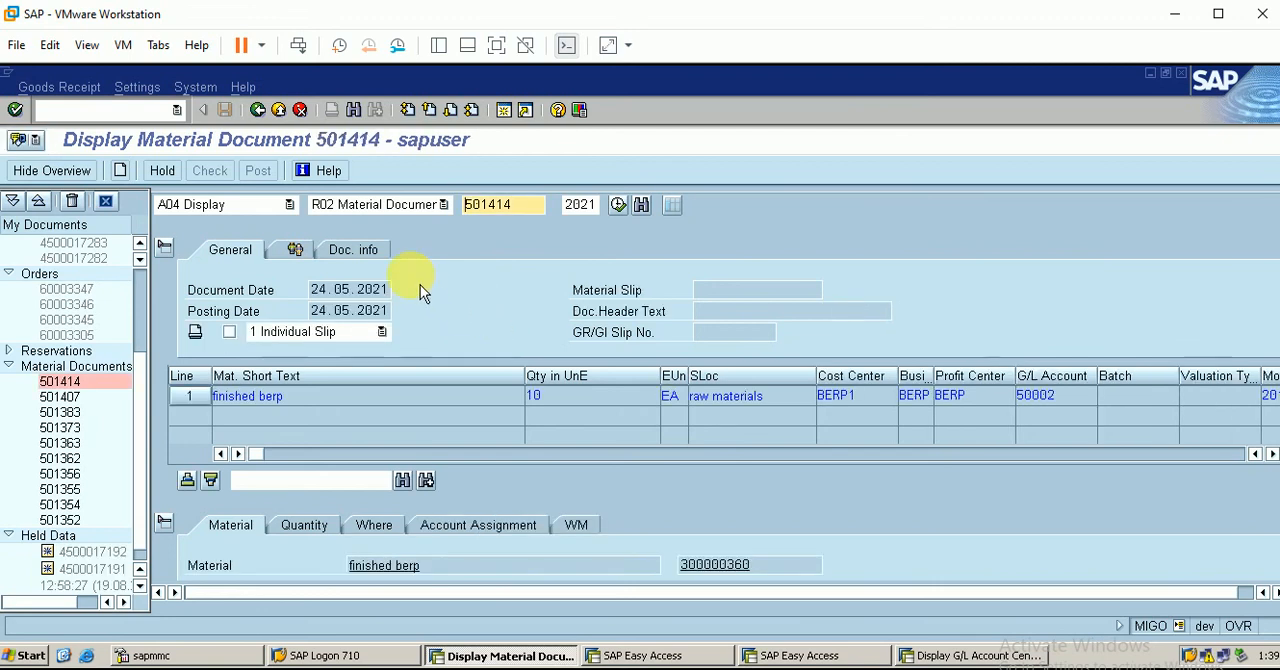
View the material document's document info and the material details of its item
{"action": "left_click", "coordinate": [365, 251]}
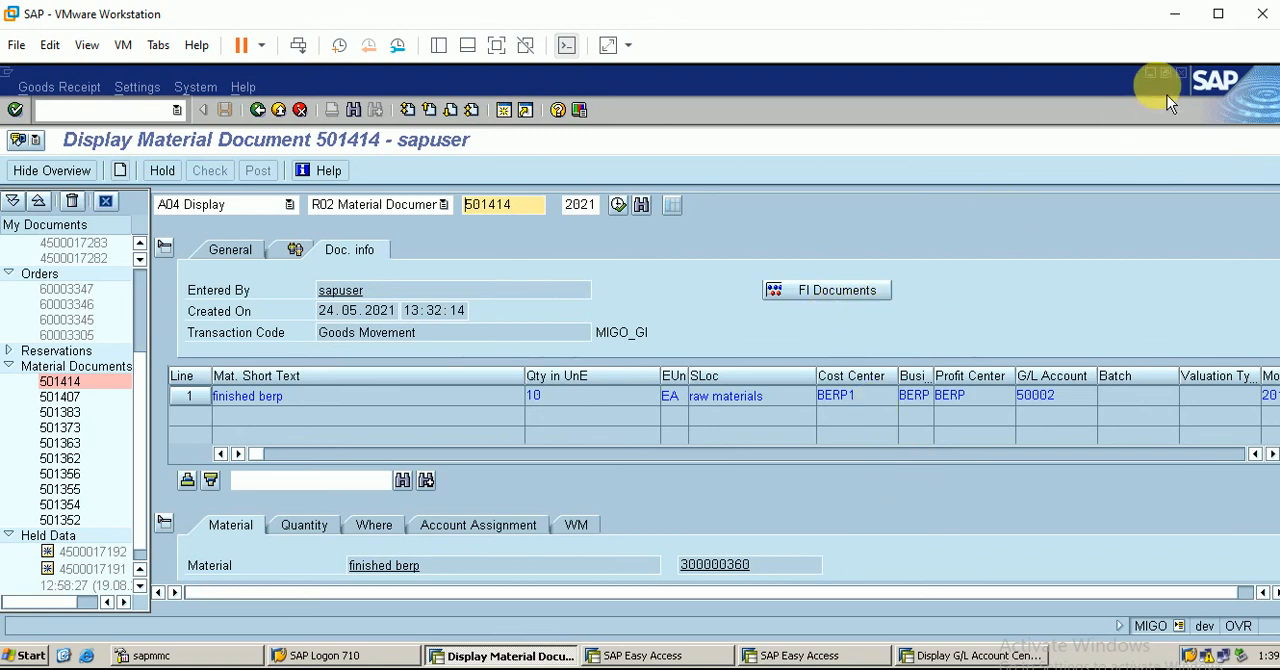
{"action": "left_click", "coordinate": [1237, 22]}
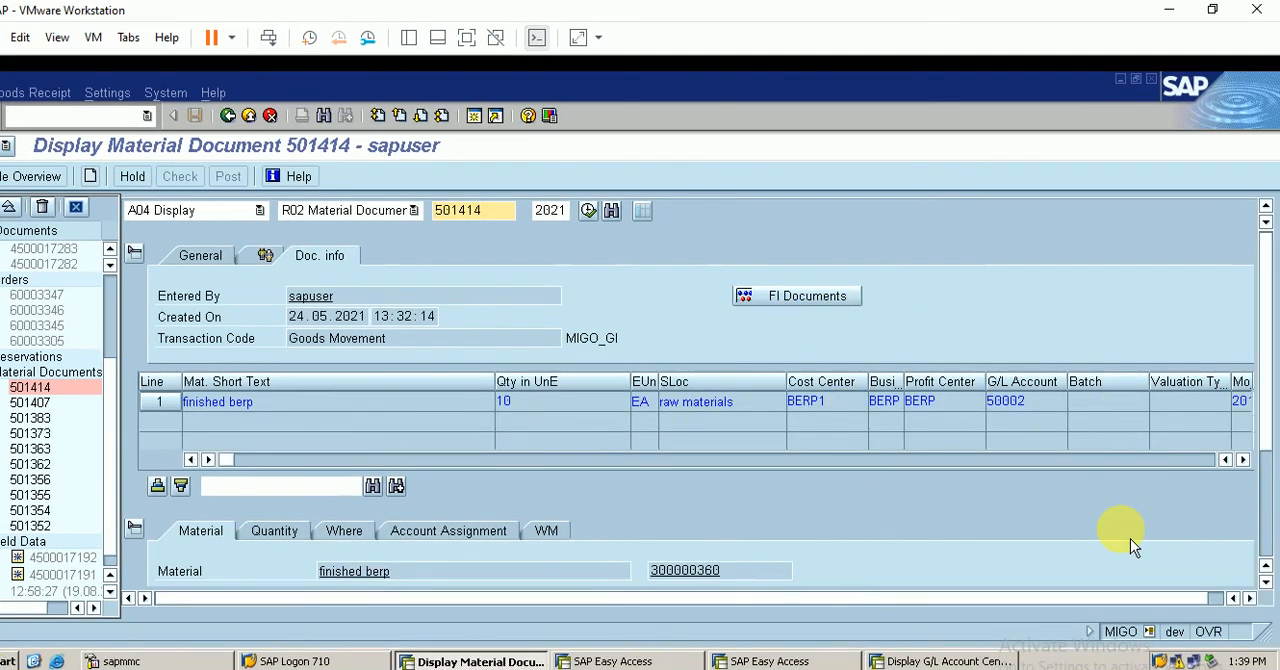
{"action": "left_click", "coordinate": [1264, 552]}
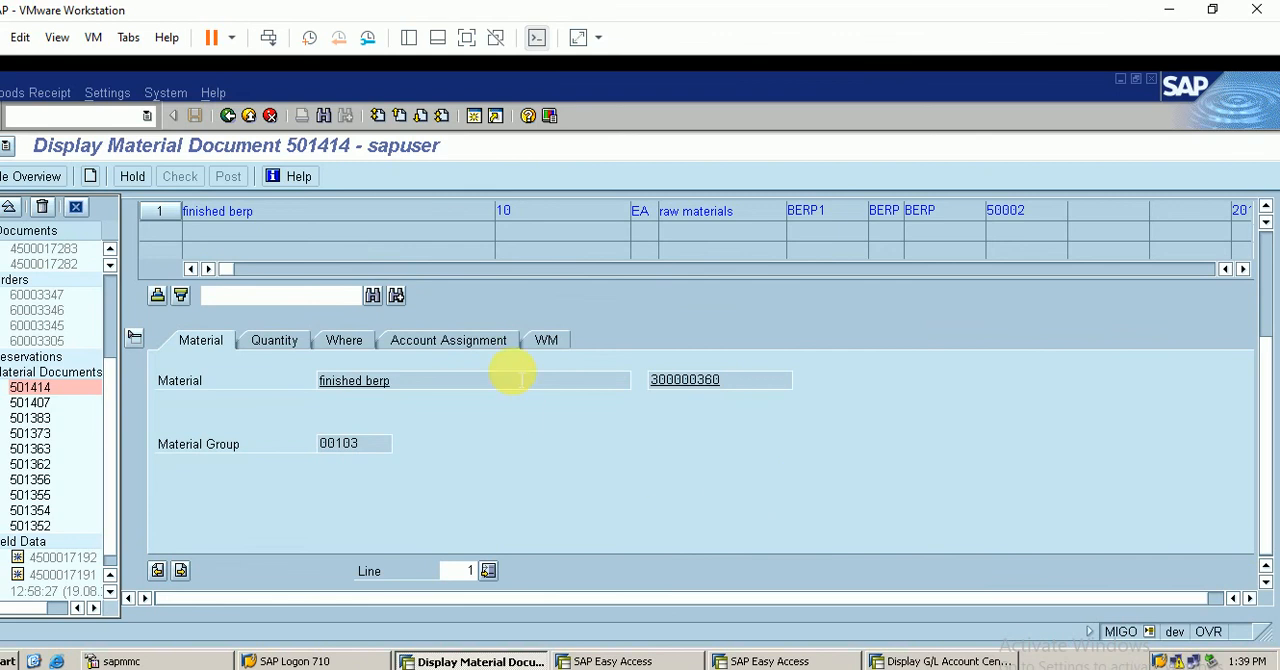
View the material document item's WM data and try creating a transfer order from TR number 12 in warehouse BER with transaction LT04
{"action": "left_click", "coordinate": [546, 341]}
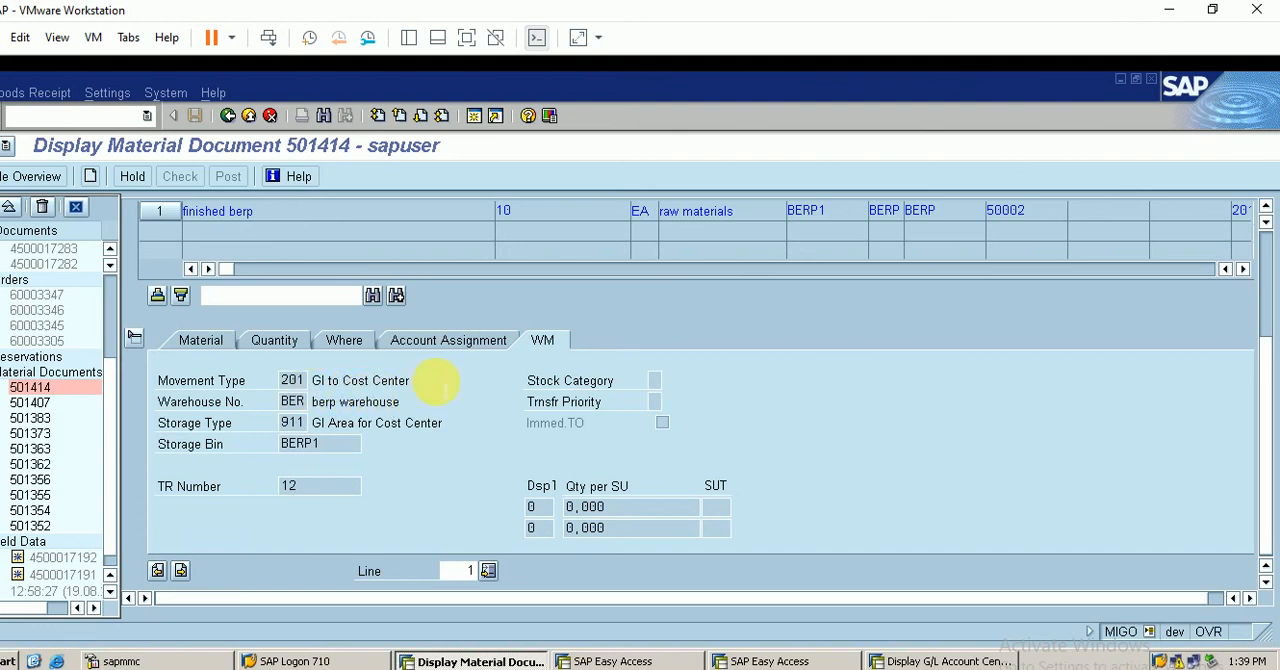
{"action": "double_click", "coordinate": [291, 486]}
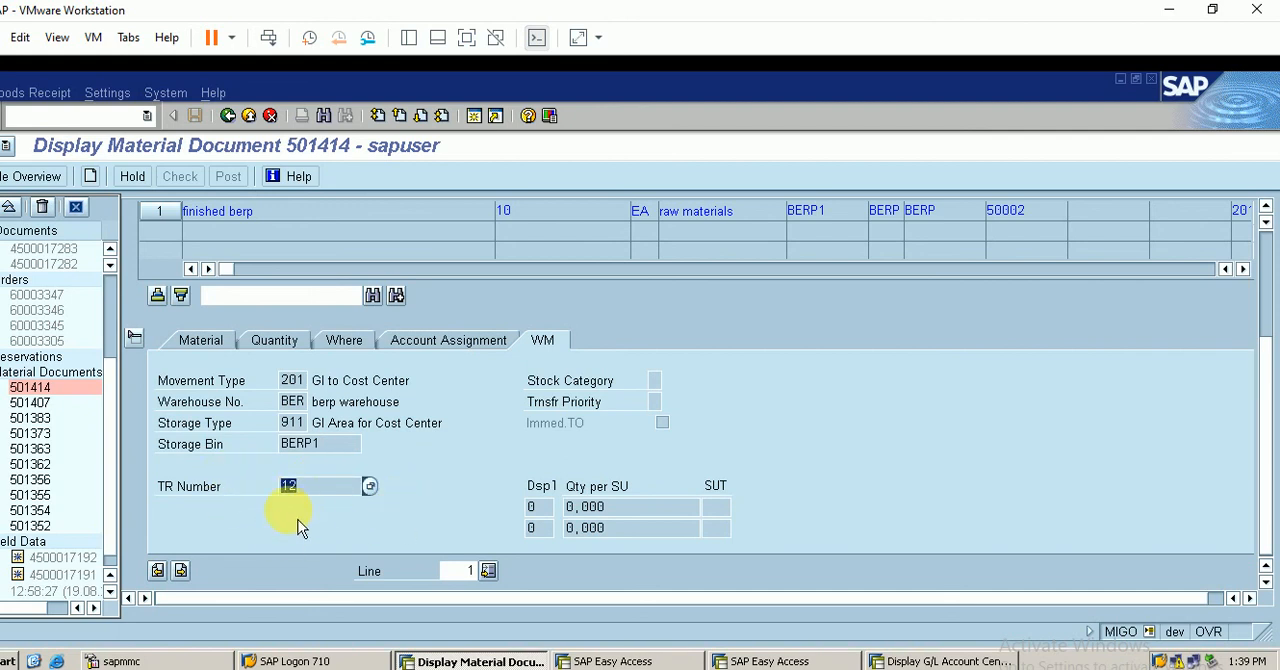
{"action": "left_click", "coordinate": [607, 655]}
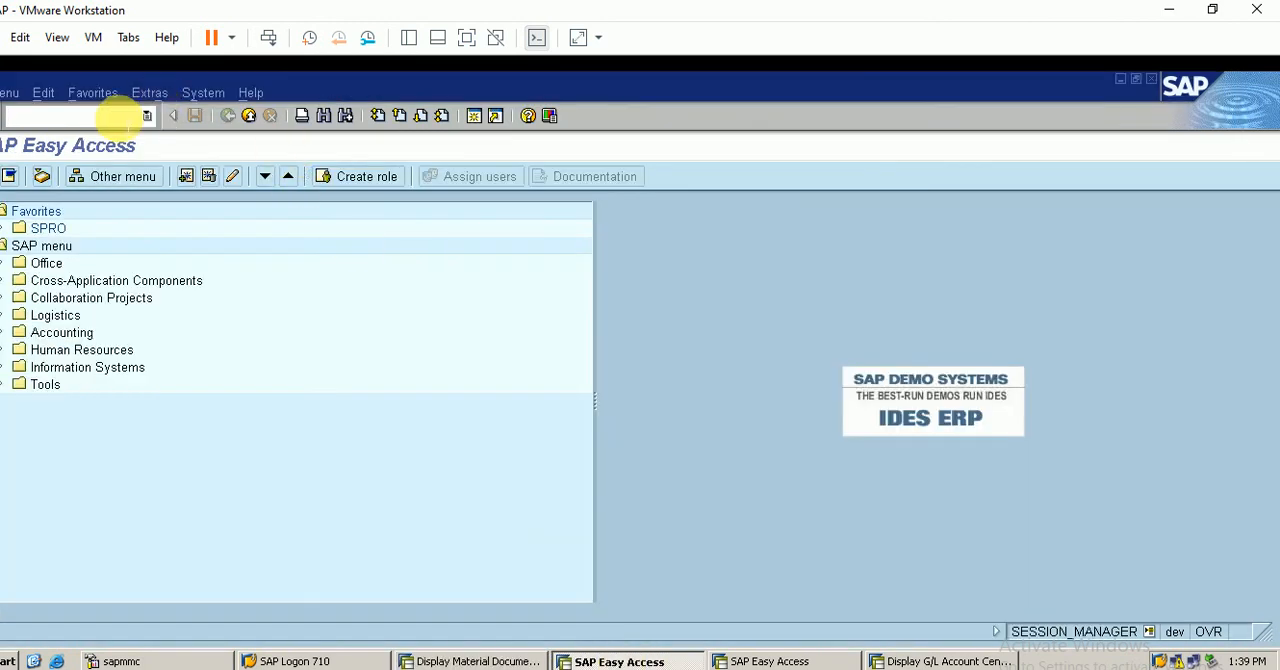
{"action": "left_click", "coordinate": [1211, 11]}
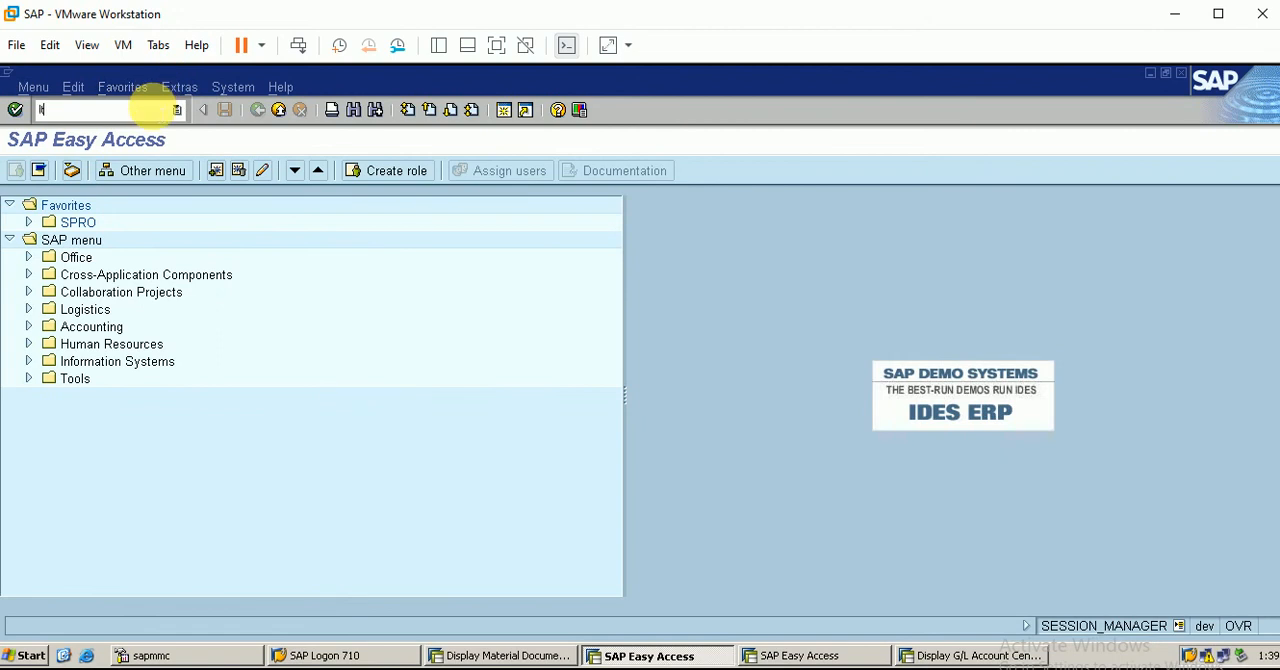
{"action": "key", "text": "Return"}
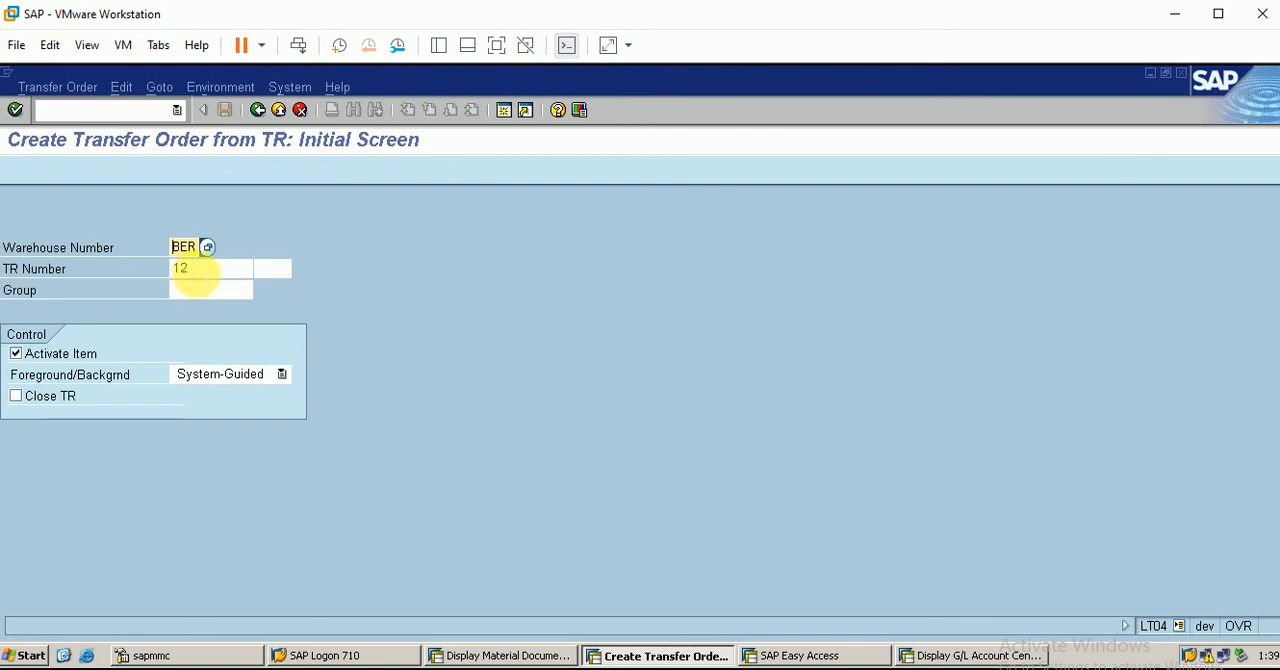
{"action": "key", "text": "Return"}
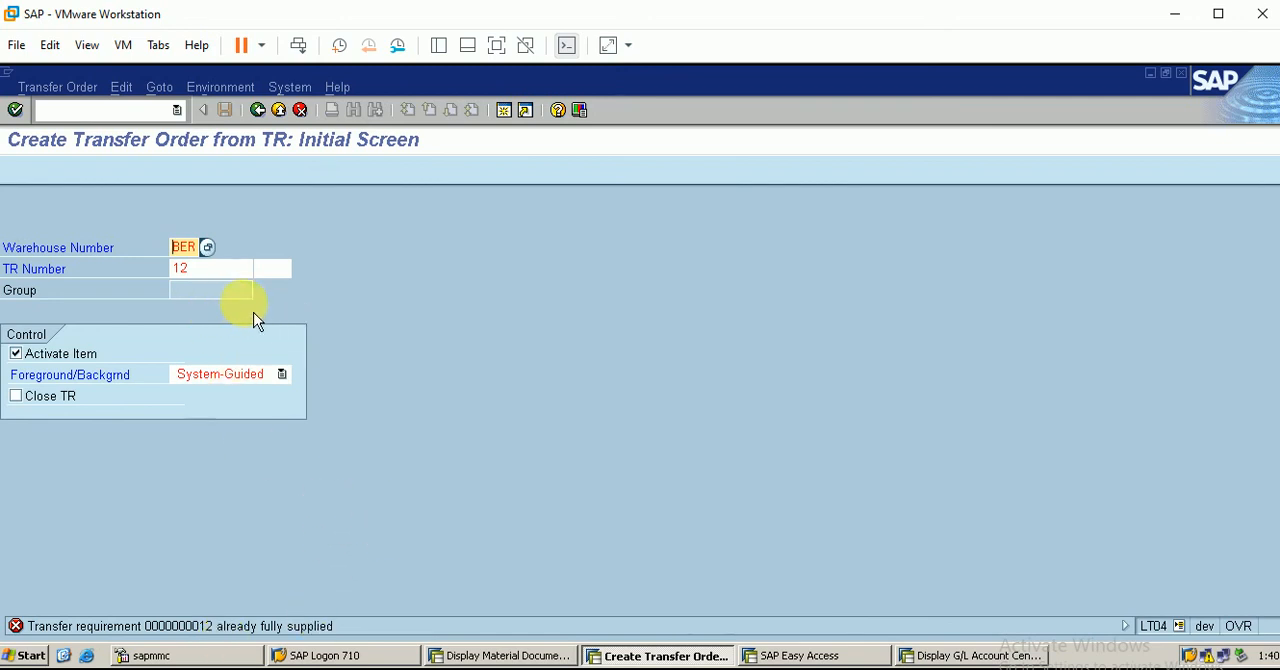
Switch to displaying the confirmed transfer order in warehouse BER, view its item list, and return to the material document
{"action": "left_click", "coordinate": [60, 88]}
{"action": "mouse_move", "coordinate": [90, 152]}
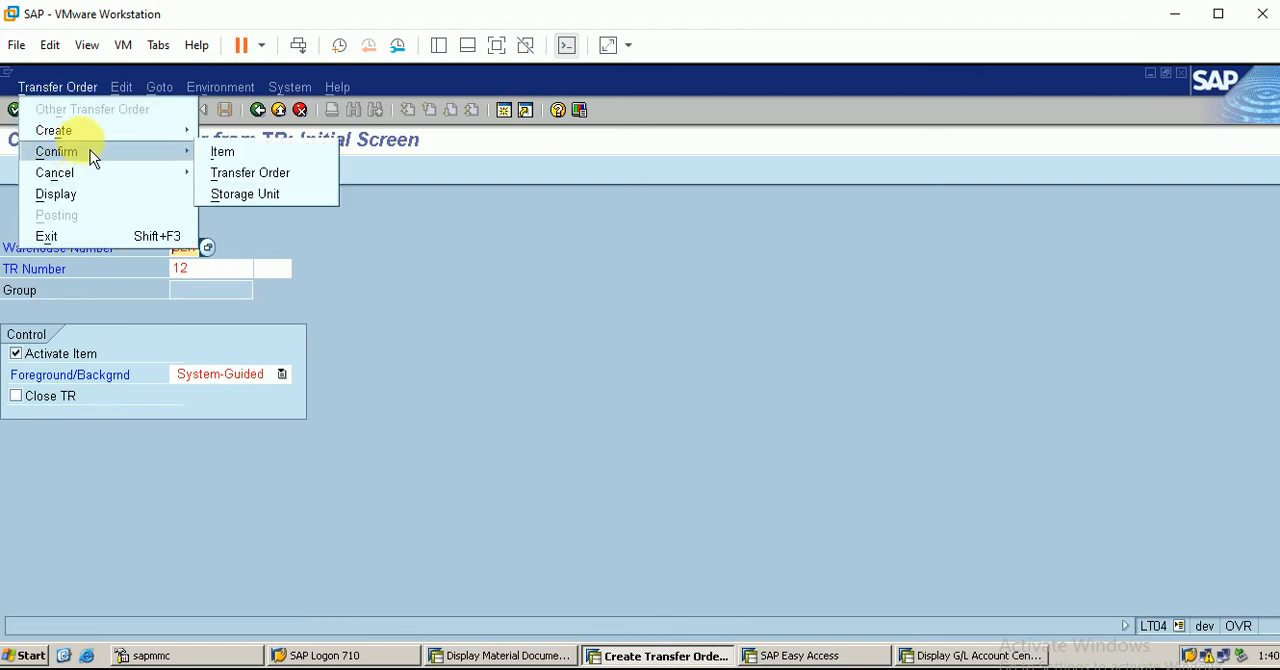
{"action": "left_click", "coordinate": [91, 204]}
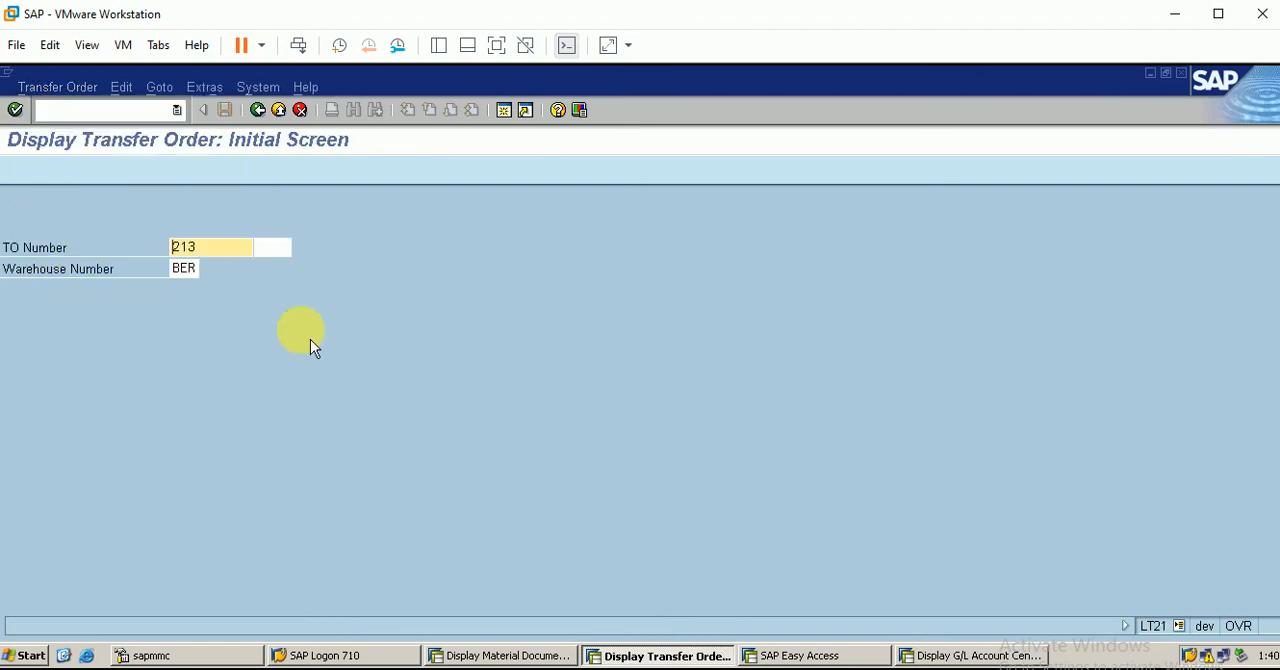
{"action": "key", "text": "Return"}
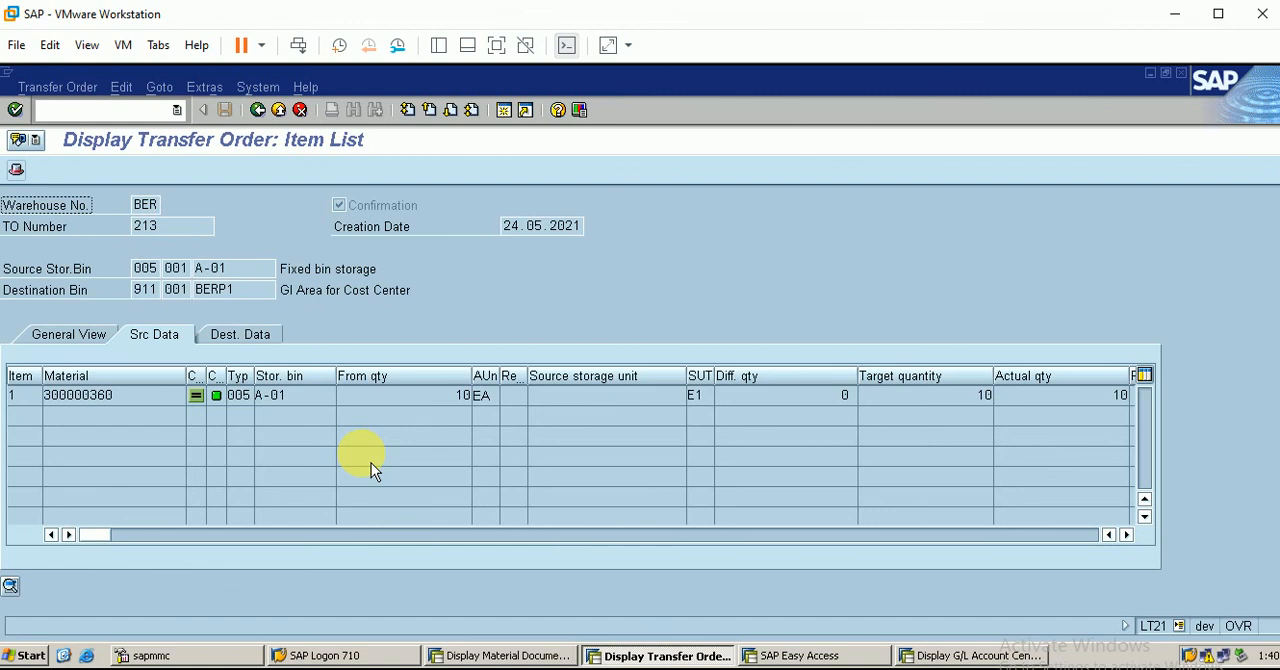
{"action": "left_click", "coordinate": [536, 660]}
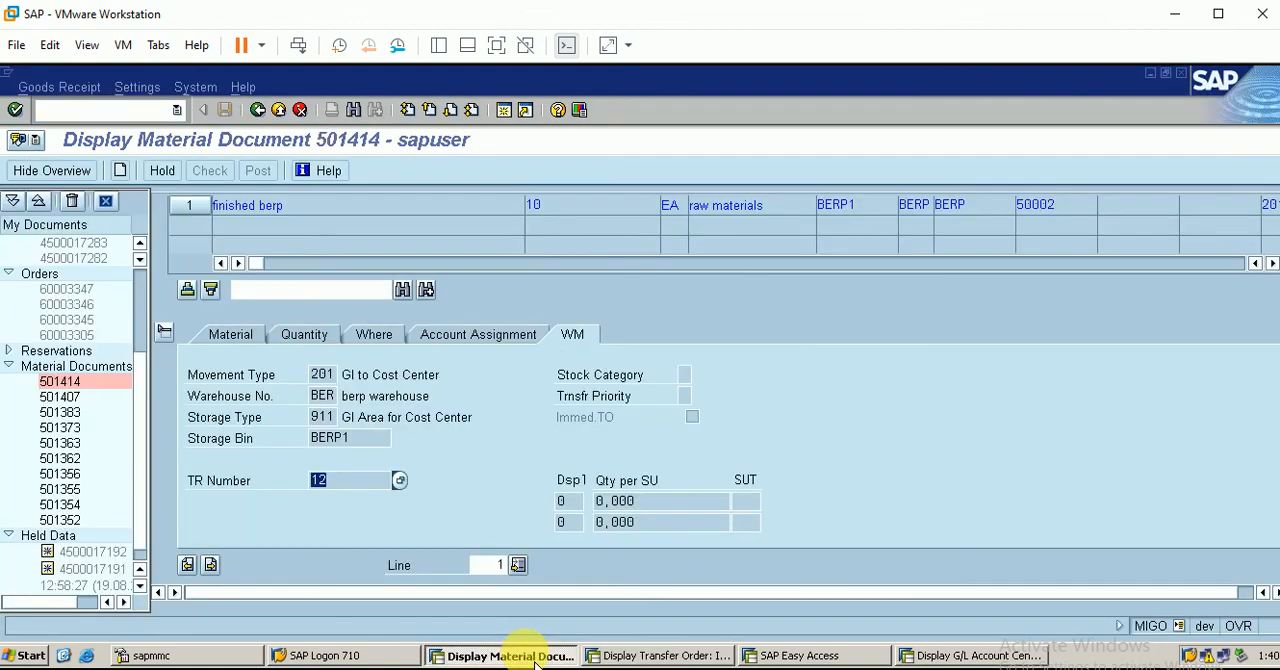